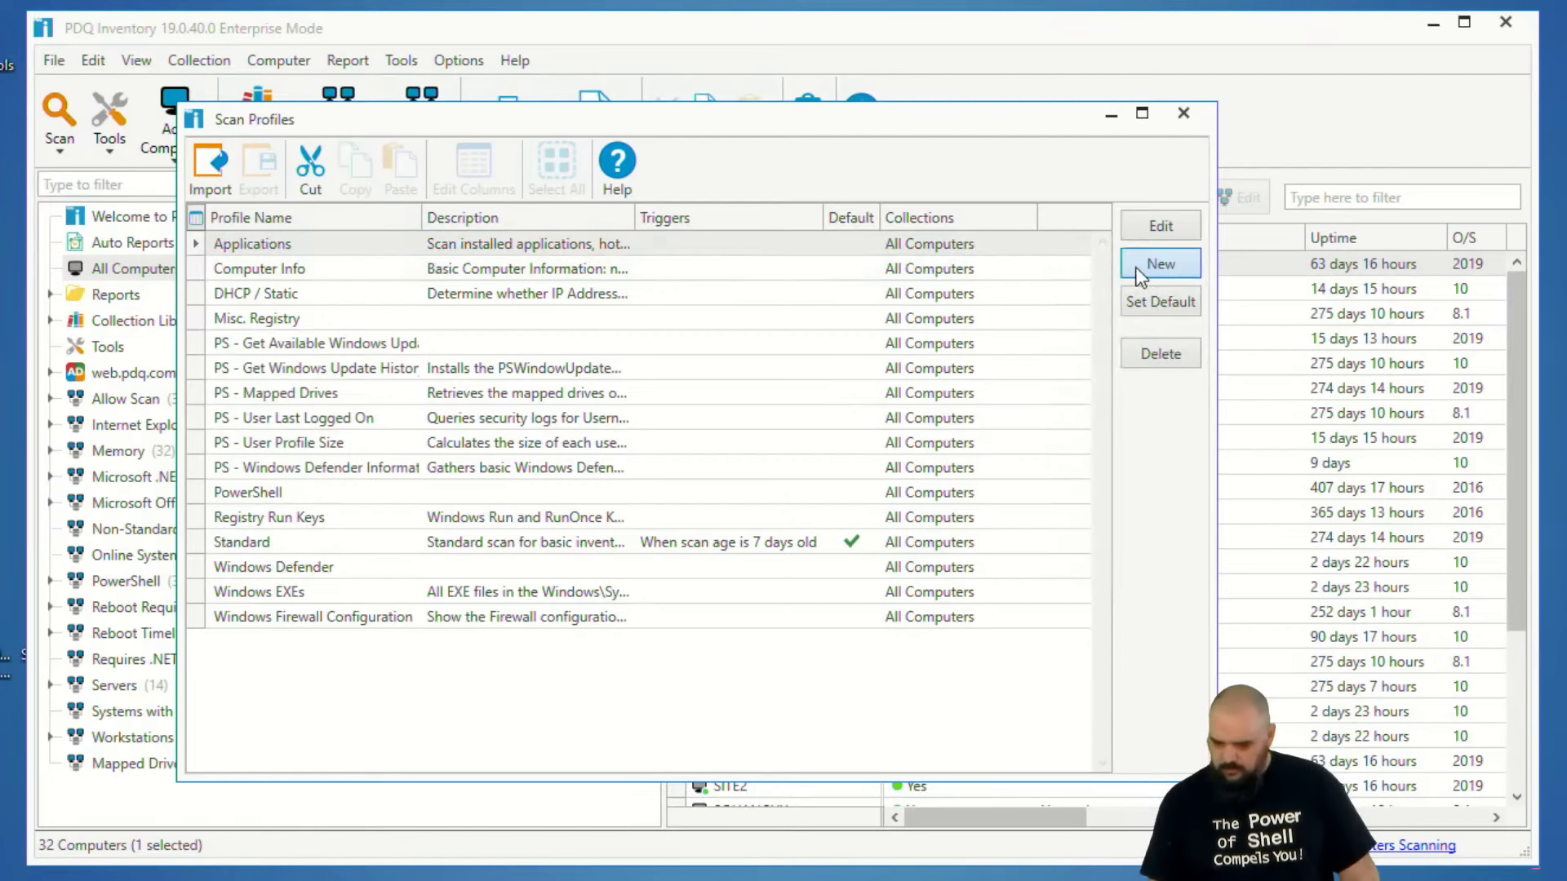
Create a new scan profile named "LIVE!".
{"action": "left_click", "coordinate": [1152, 265]}
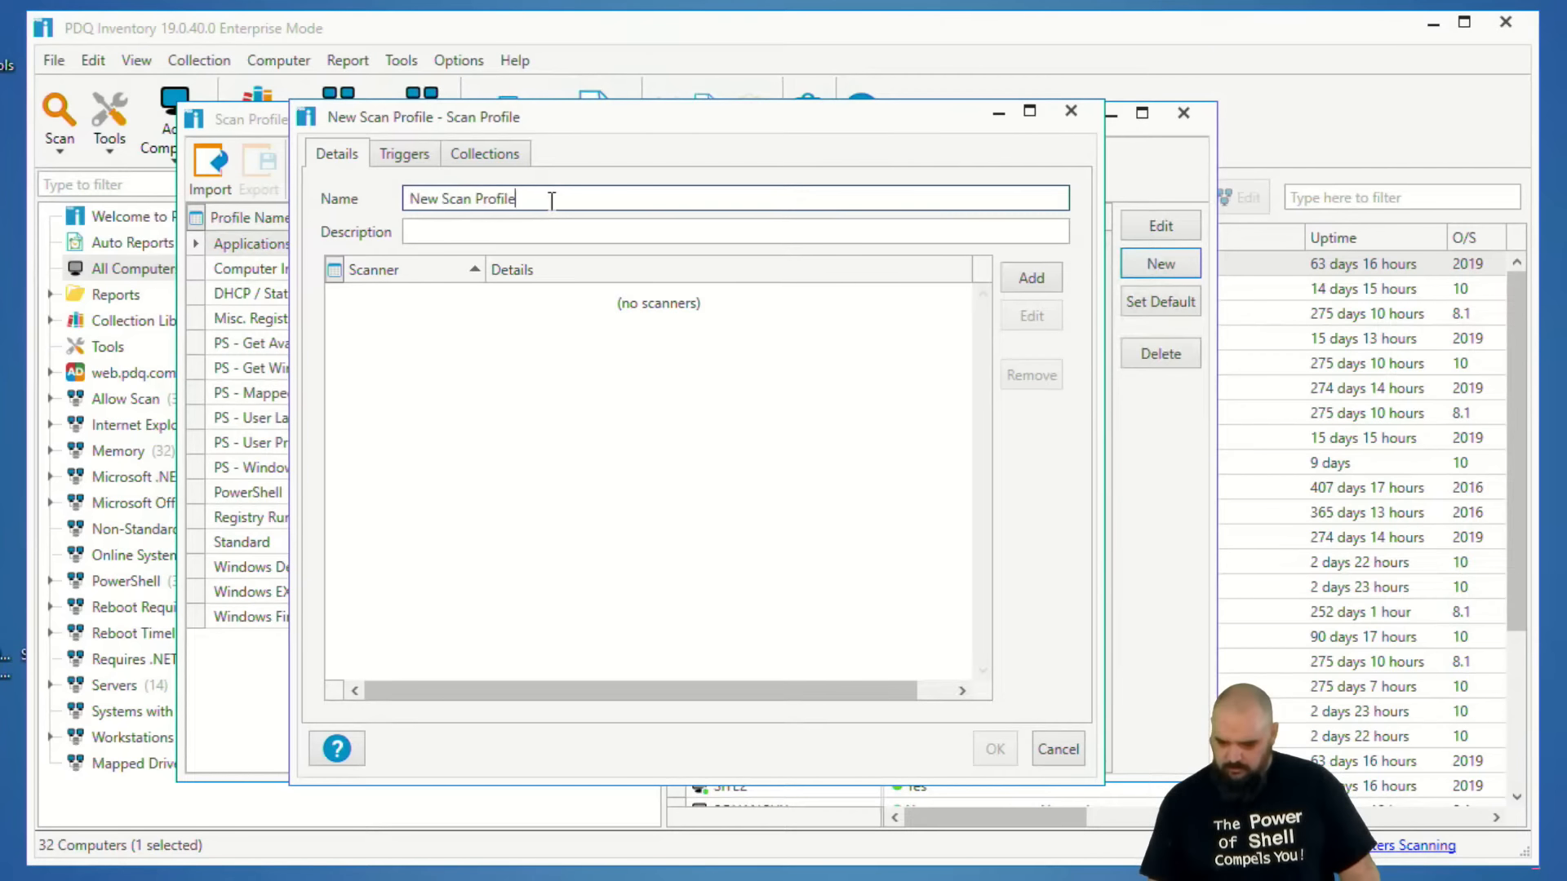
{"action": "type", "text": "LIVE!"}
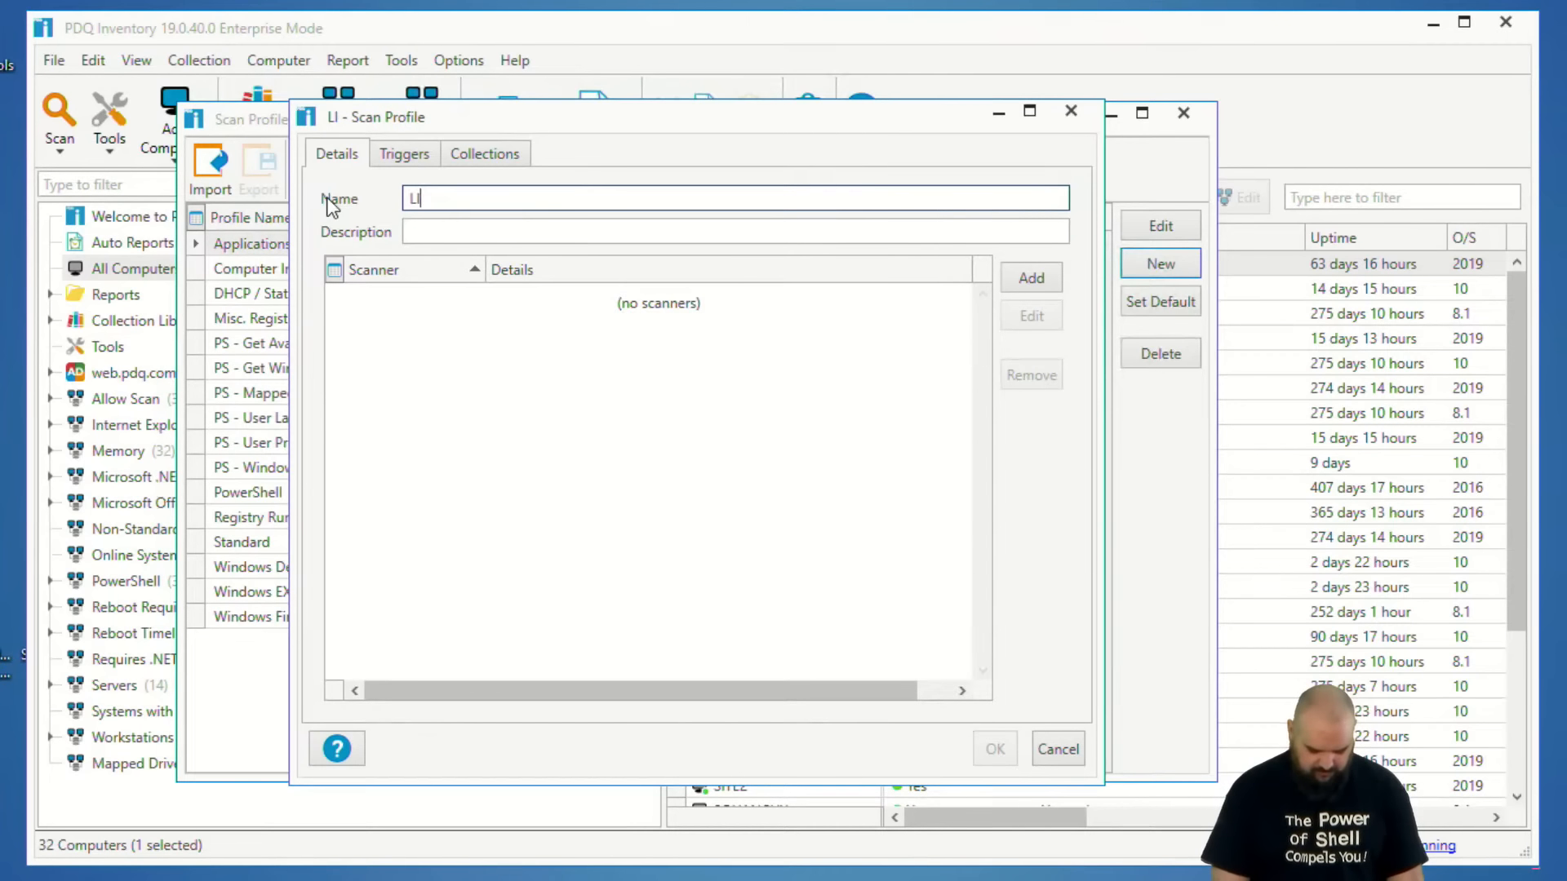
Add a PowerShell scanner to the LIVE! profile and name it "Appx PAckages".
{"action": "left_click", "coordinate": [1016, 275]}
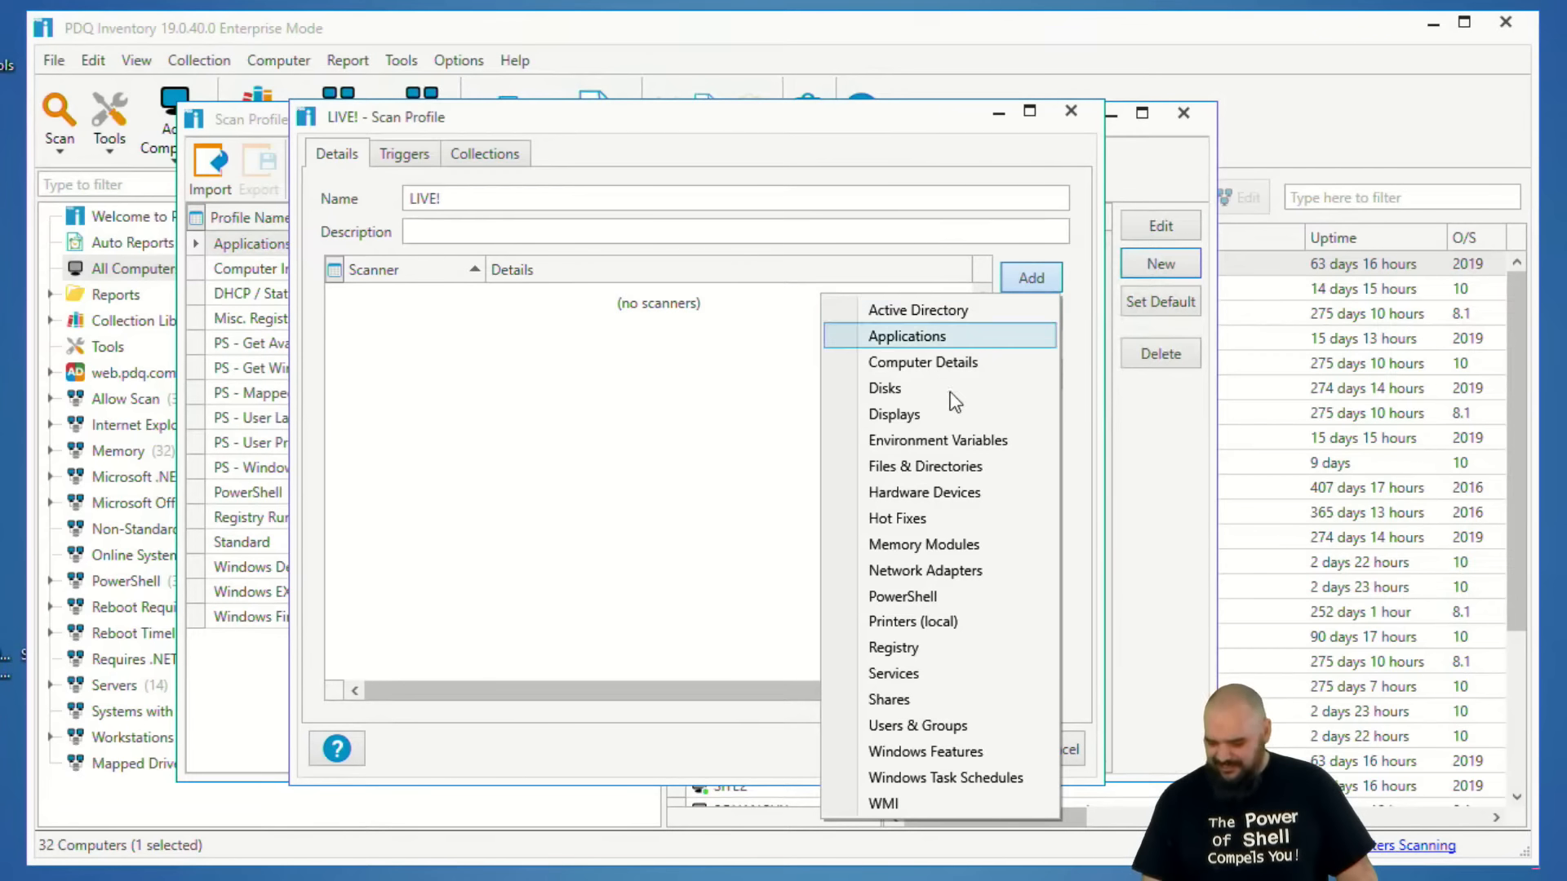
{"action": "left_click", "coordinate": [745, 347]}
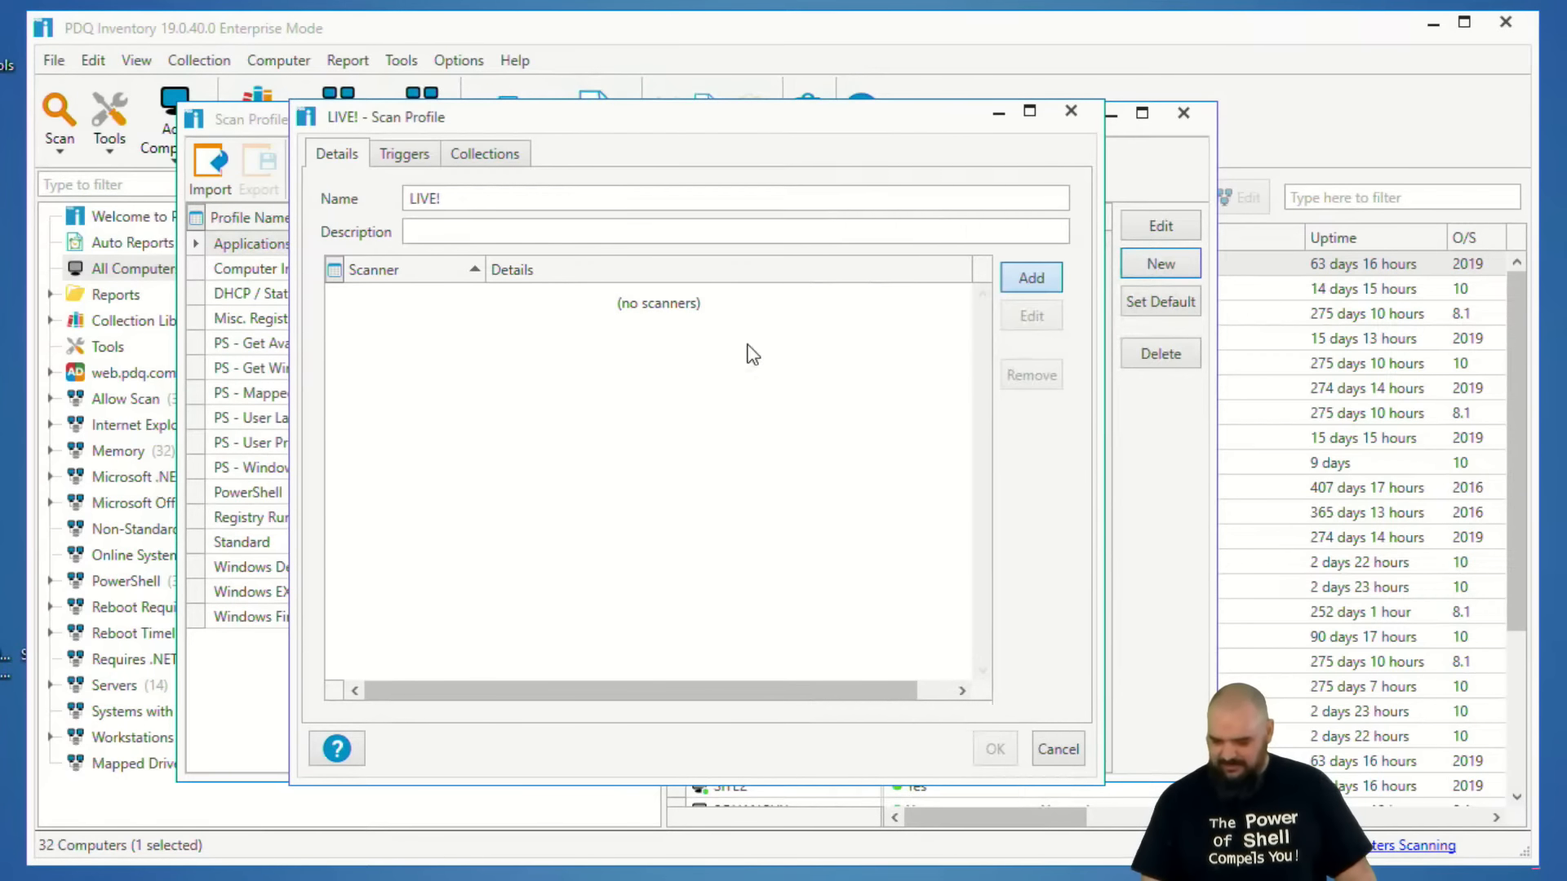
{"action": "left_click", "coordinate": [1045, 277]}
{"action": "left_click", "coordinate": [1045, 278]}
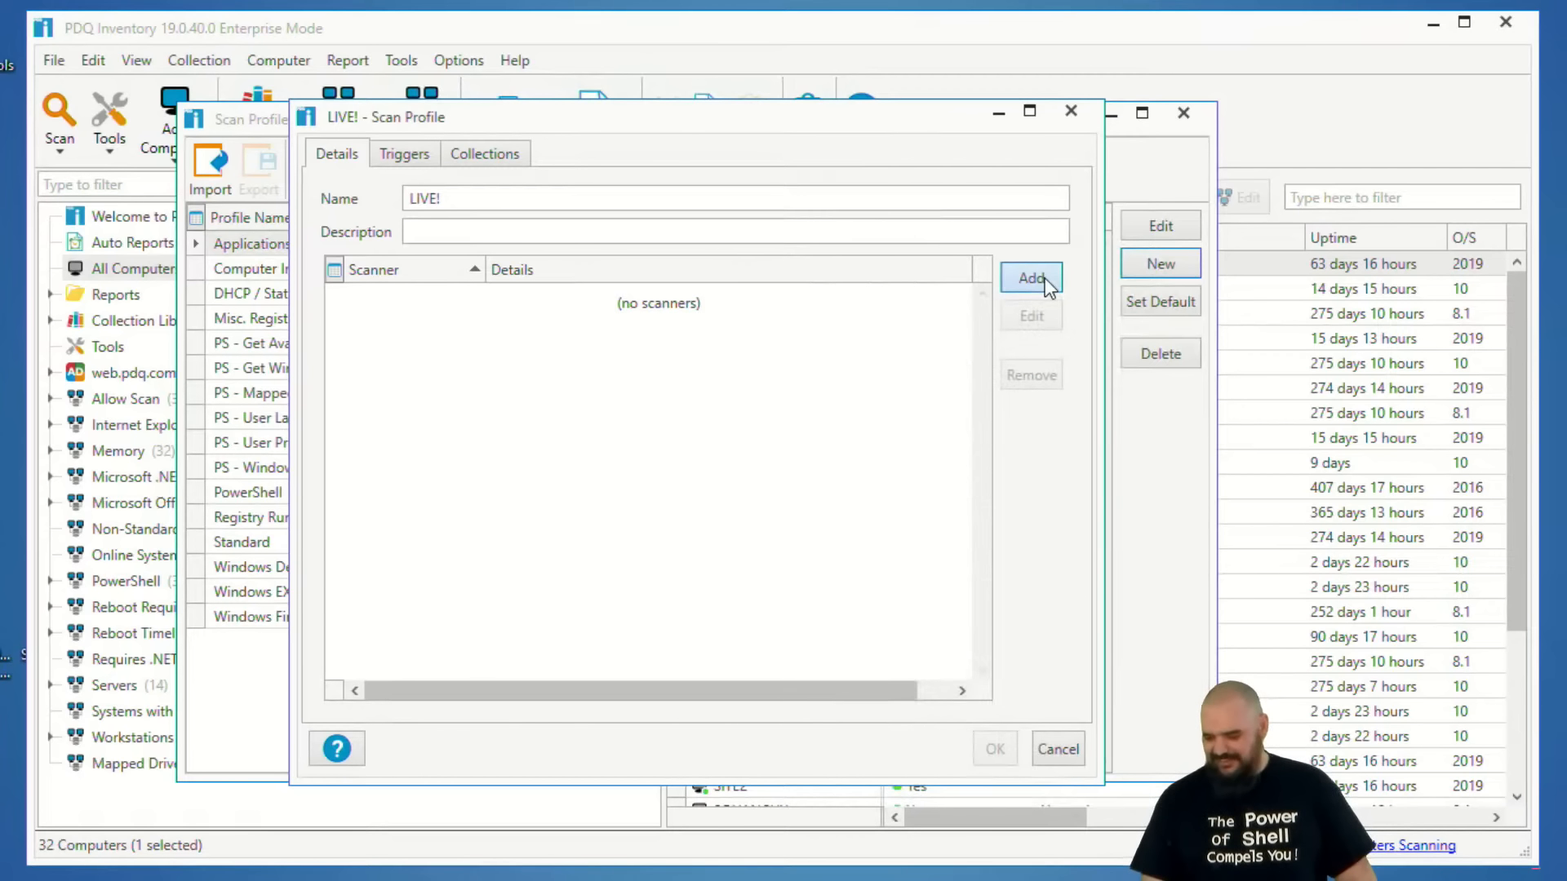
{"action": "left_click", "coordinate": [1045, 277]}
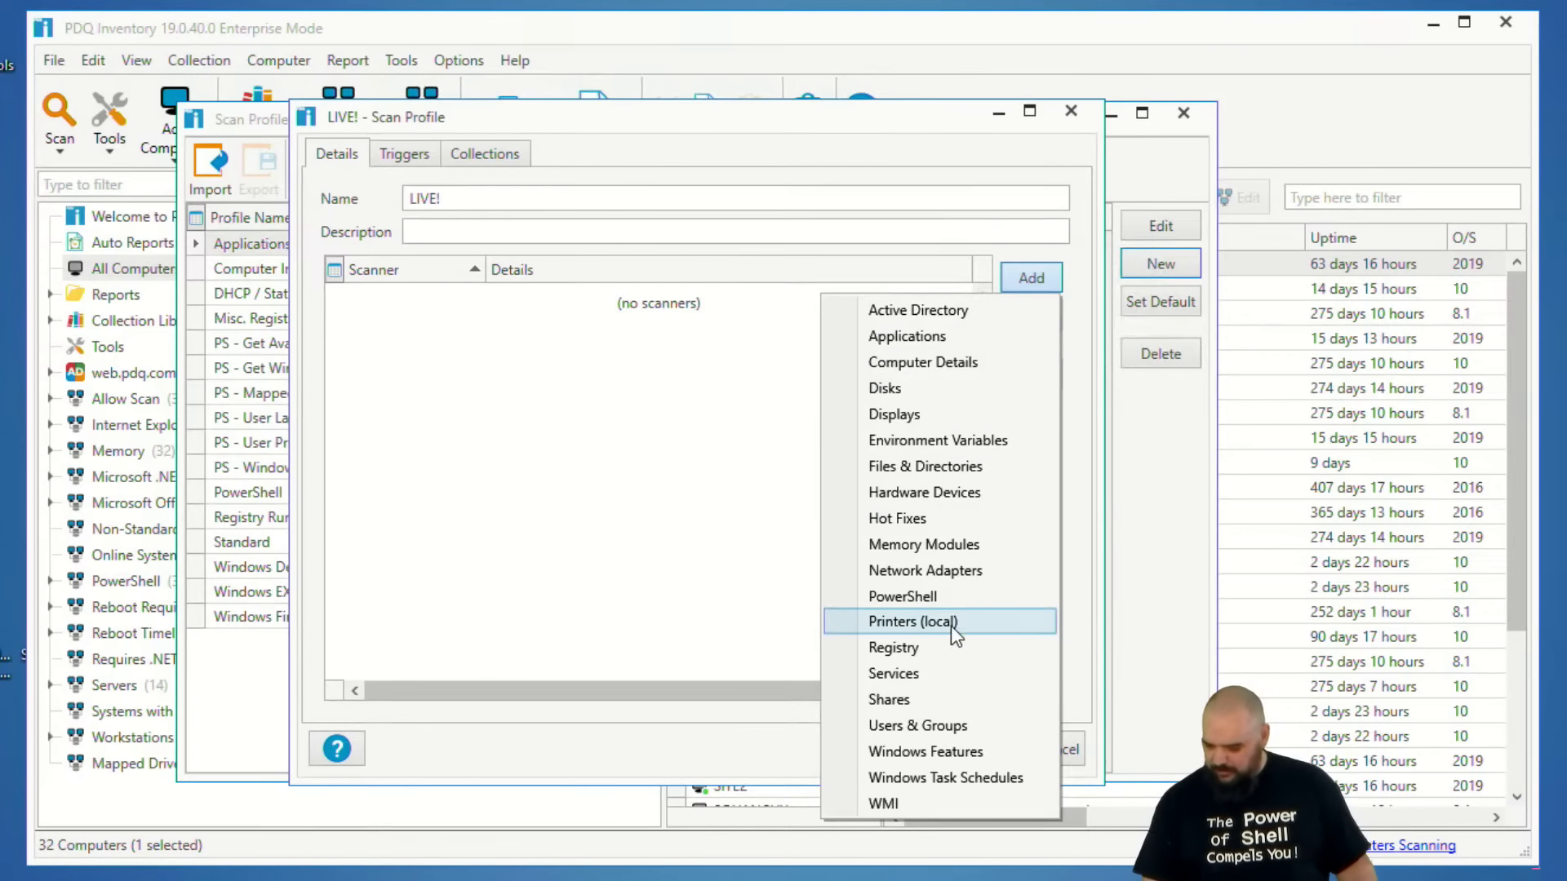
{"action": "left_click", "coordinate": [913, 595]}
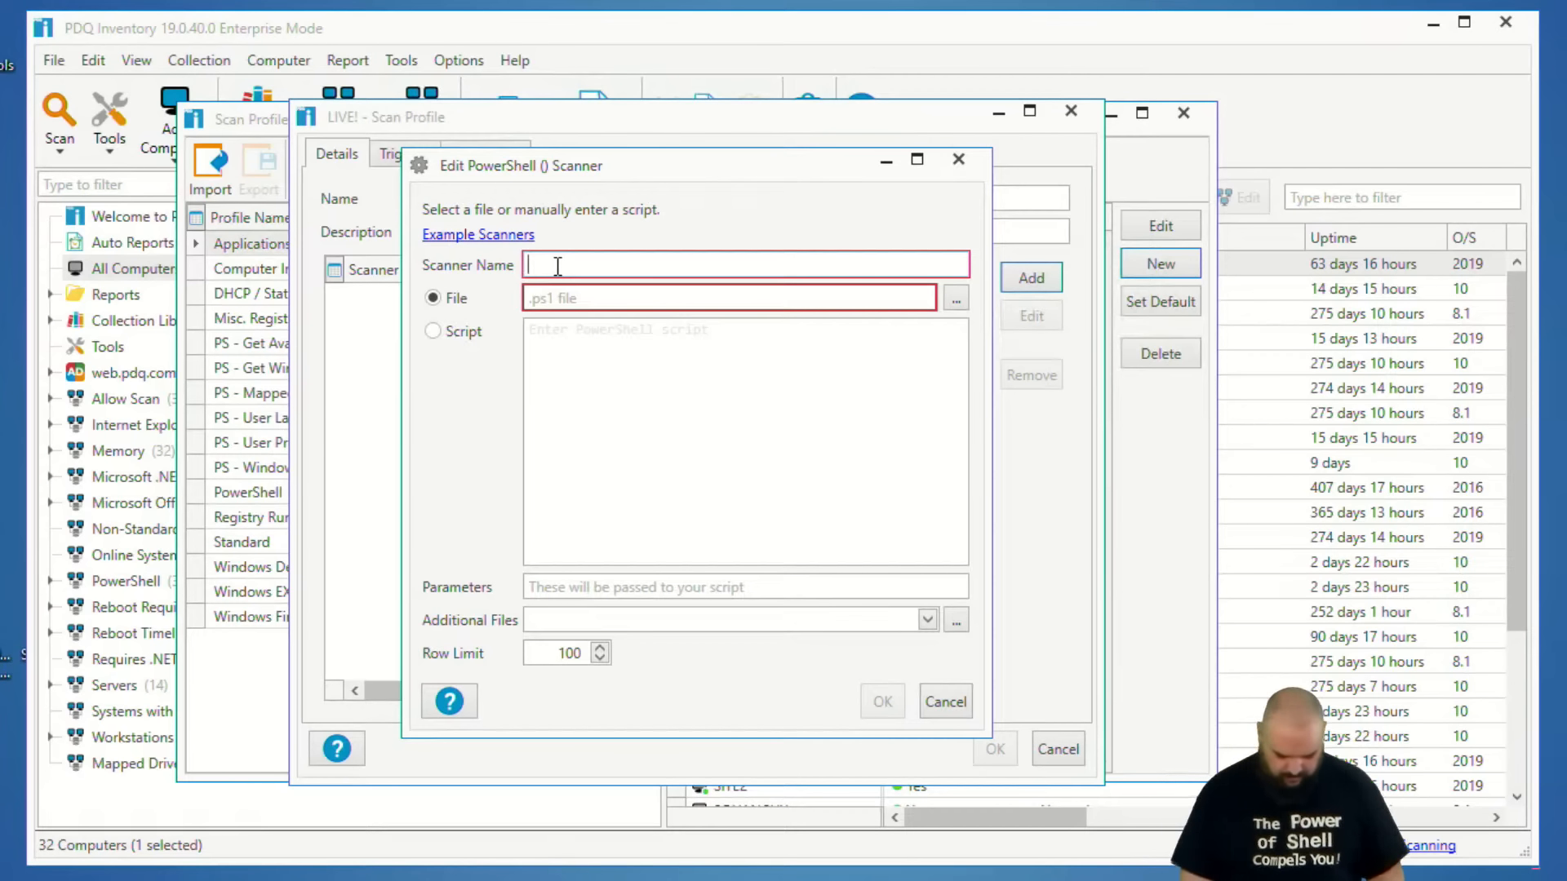
{"action": "type", "text": "Ap"}
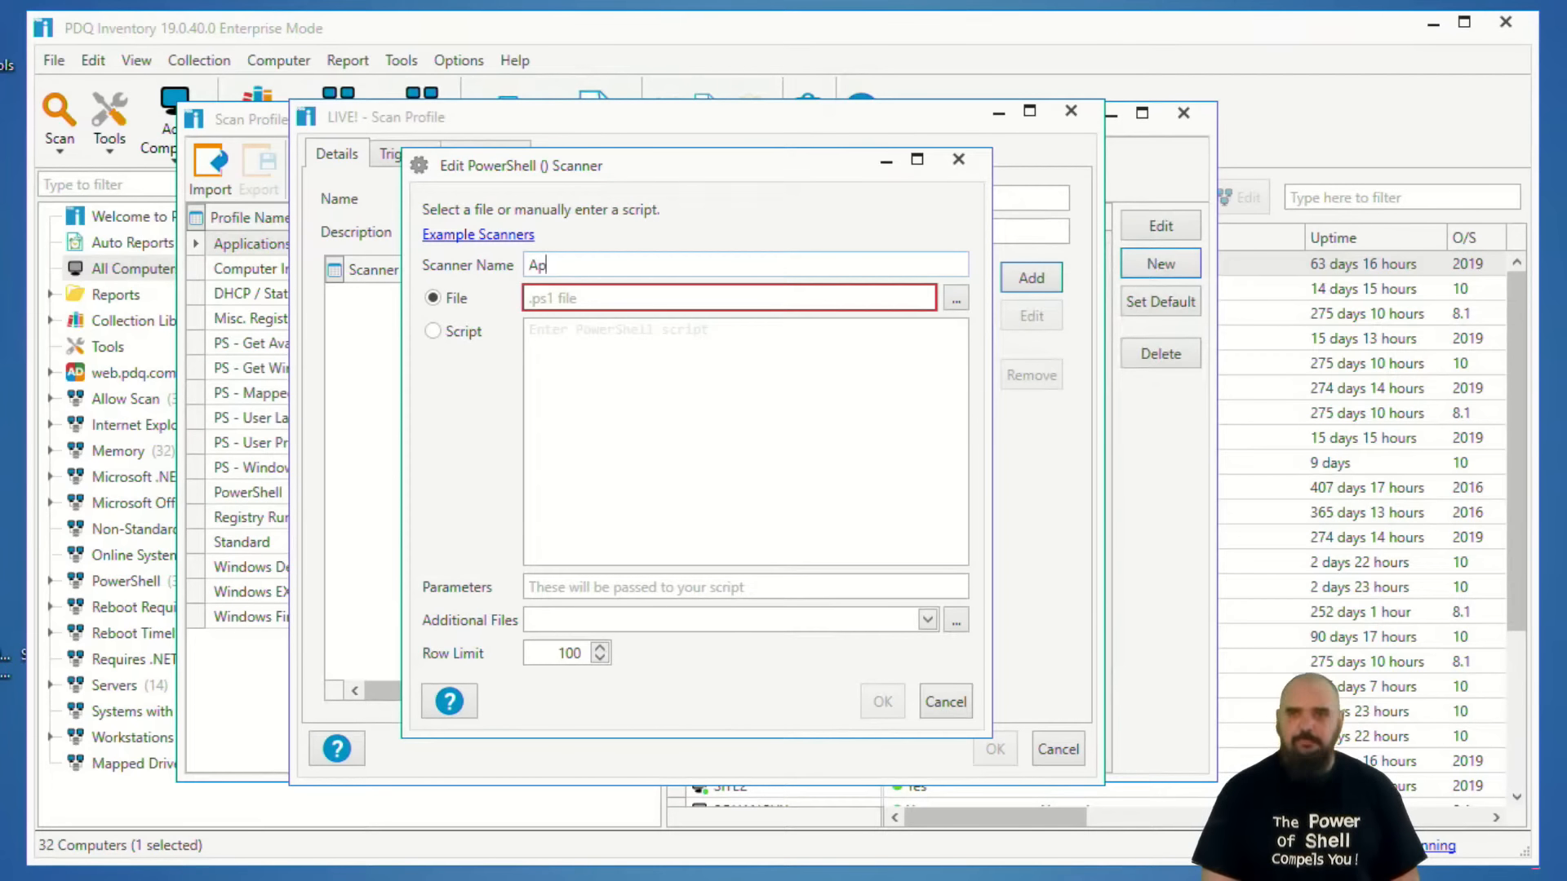
{"action": "type", "text": "px PAckages"}
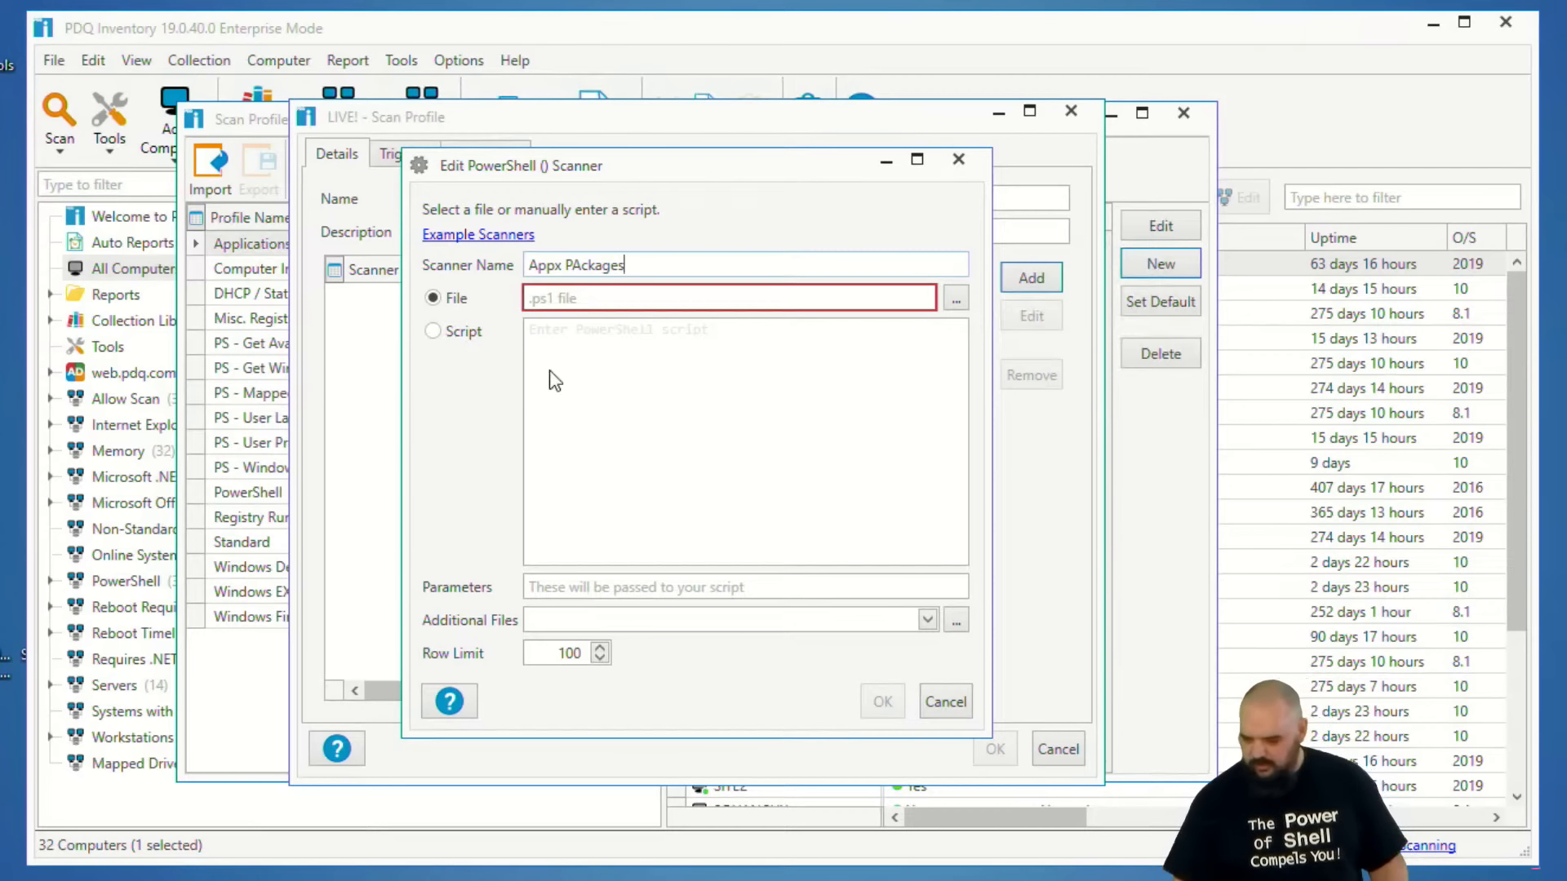
Set the scanner to use a manually entered script and write "Get-AppxPackage | Select Name, Installlocation".
{"action": "left_click", "coordinate": [454, 341]}
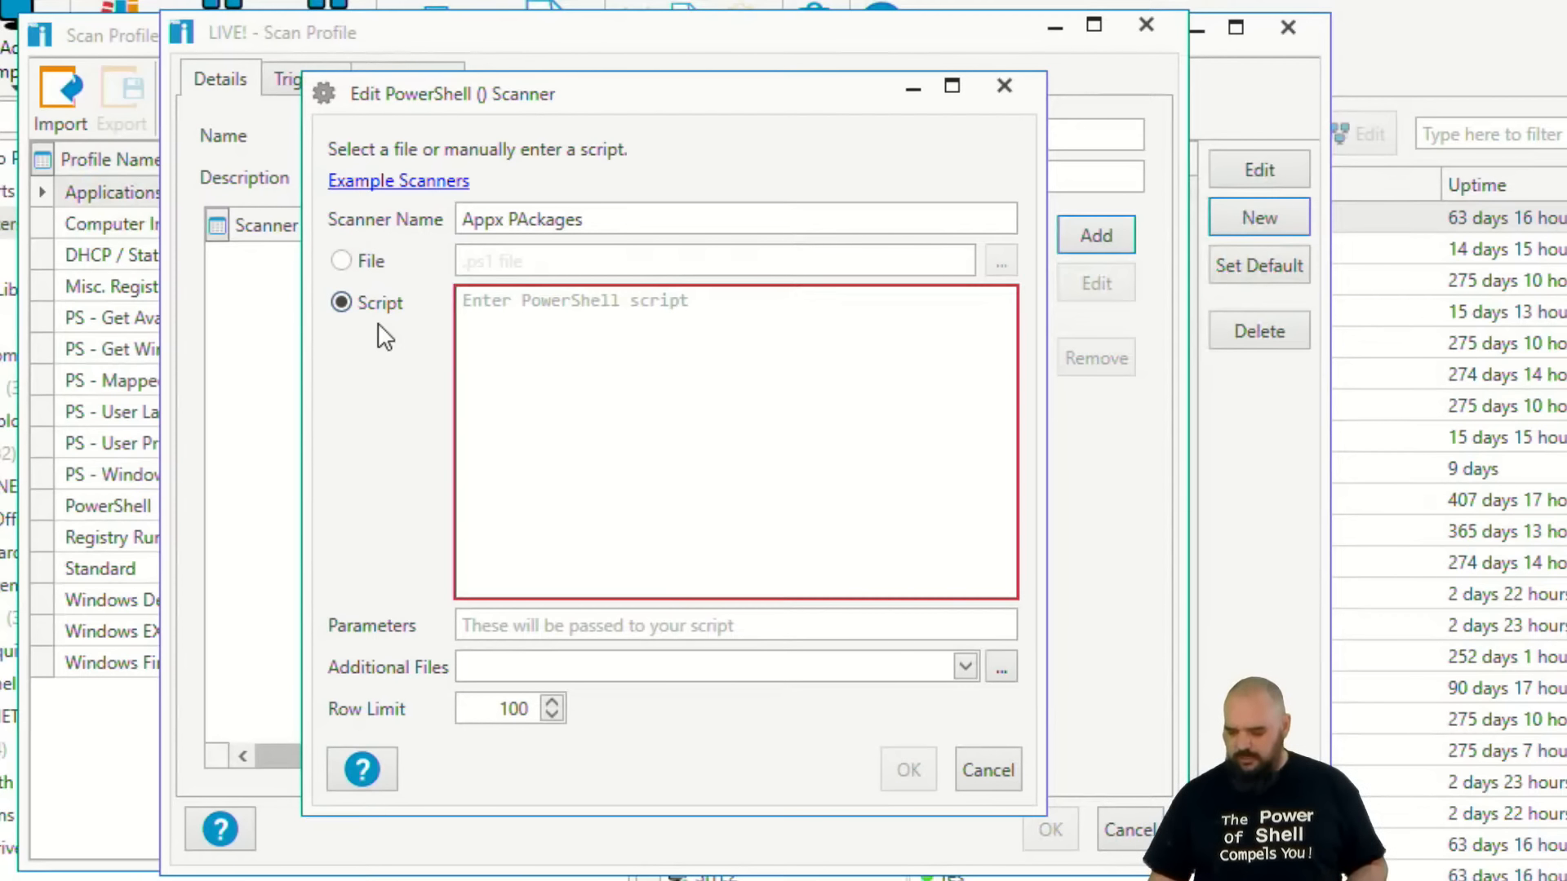
{"action": "left_click", "coordinate": [531, 347]}
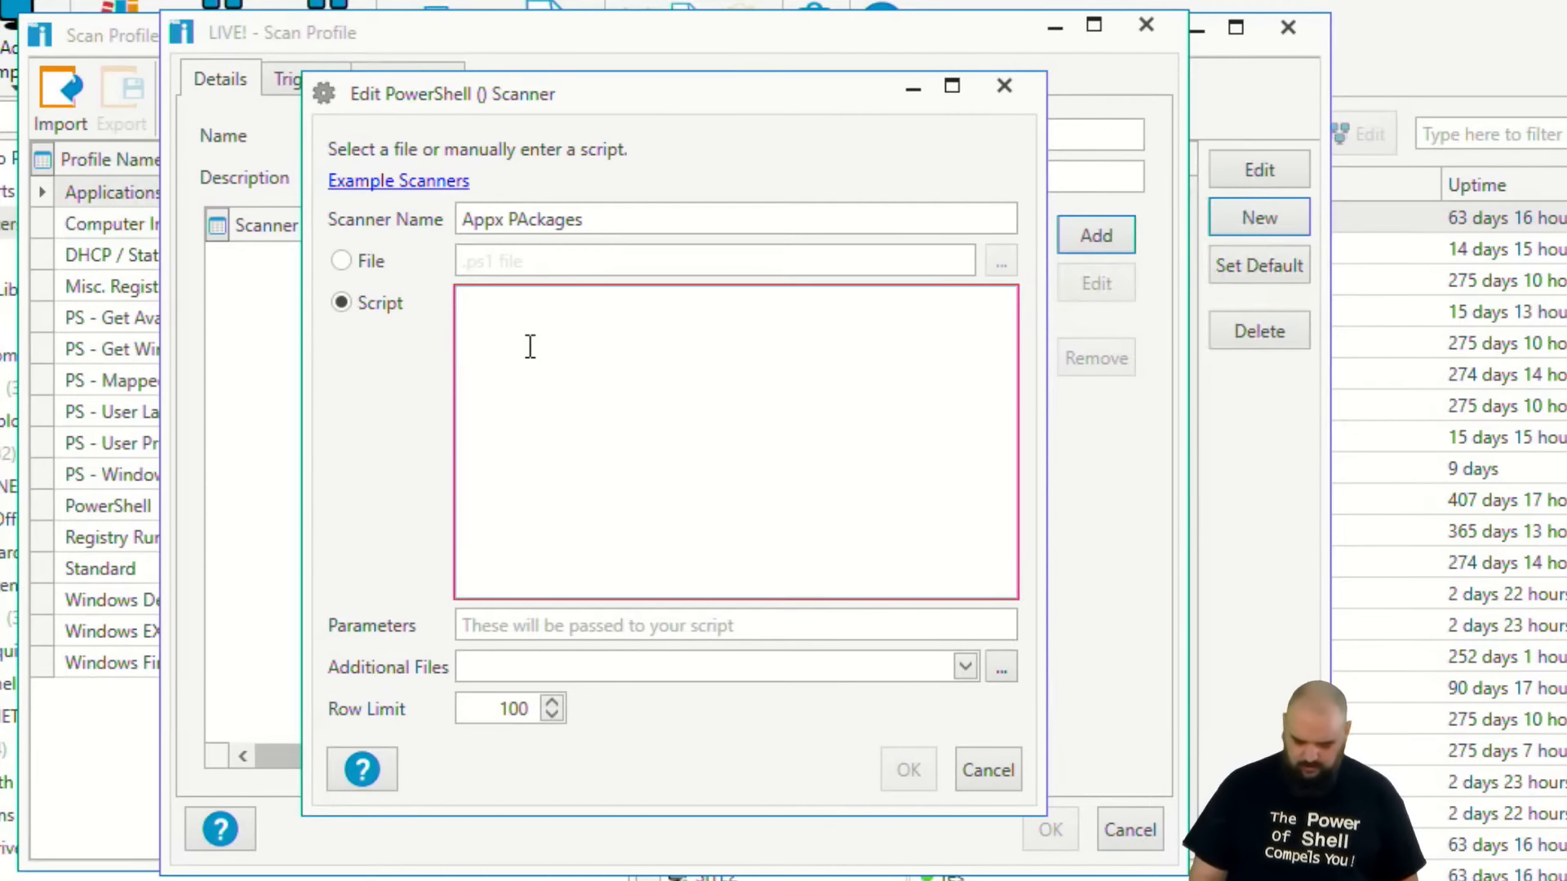
{"action": "type", "text": "Get-"}
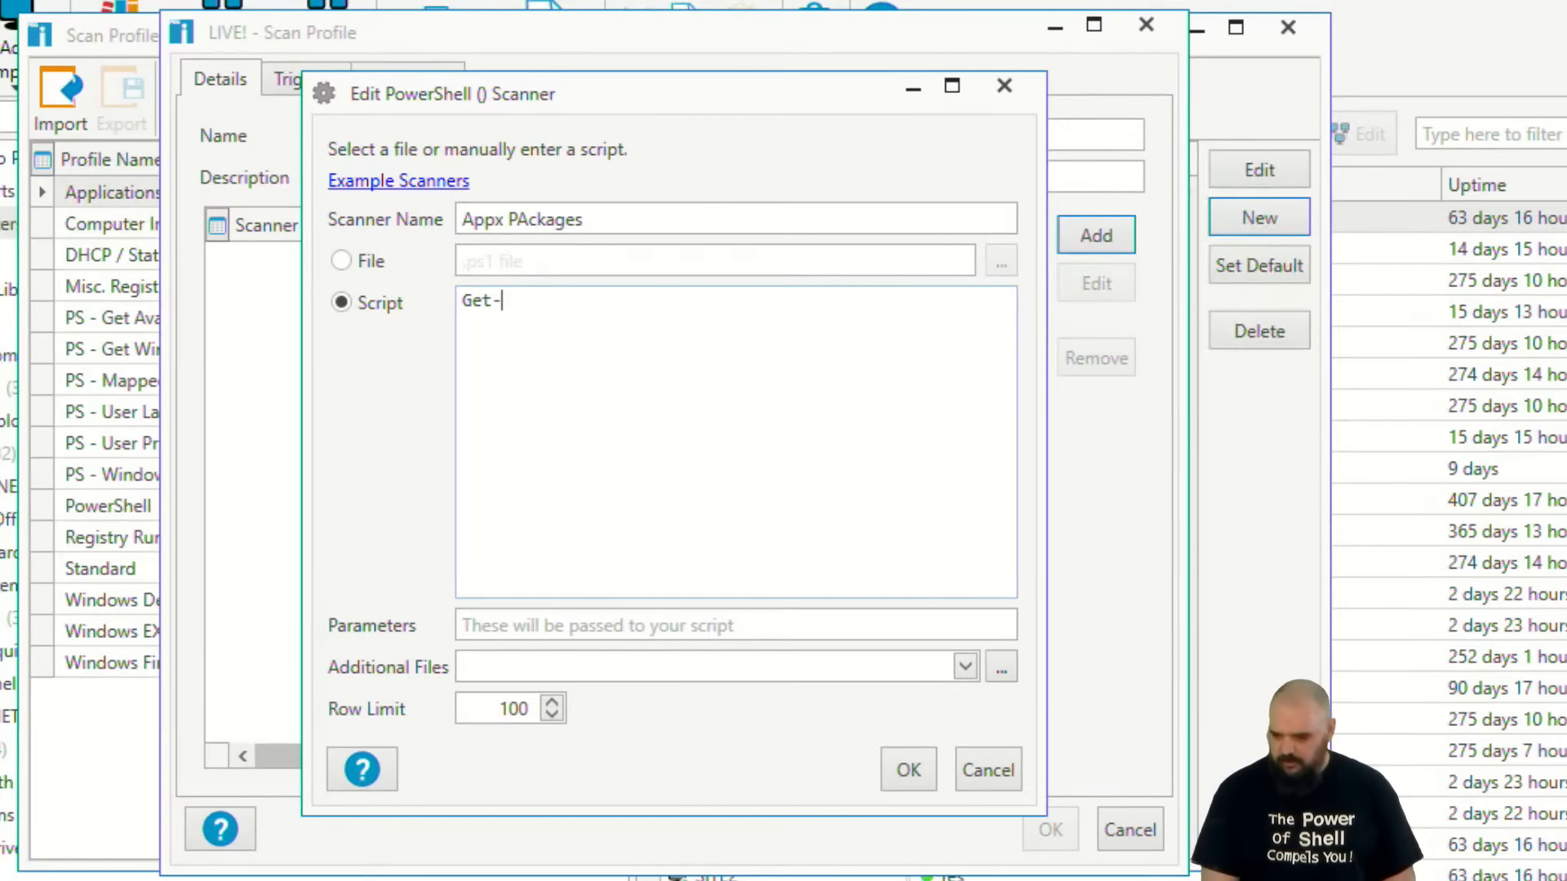
{"action": "type", "text": "Ap"}
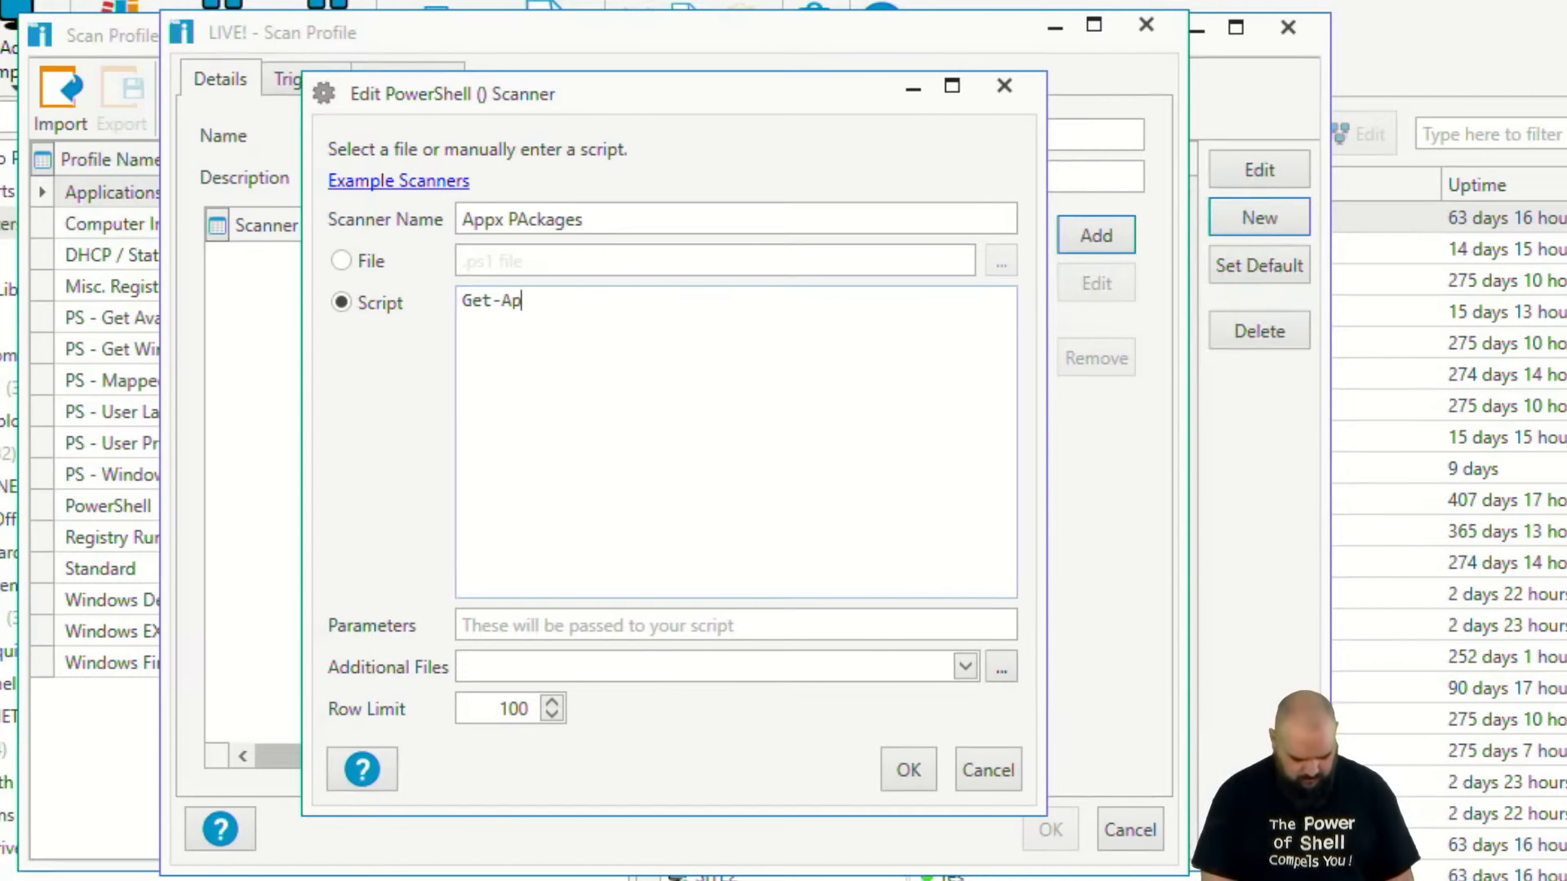
{"action": "type", "text": "pxPac"}
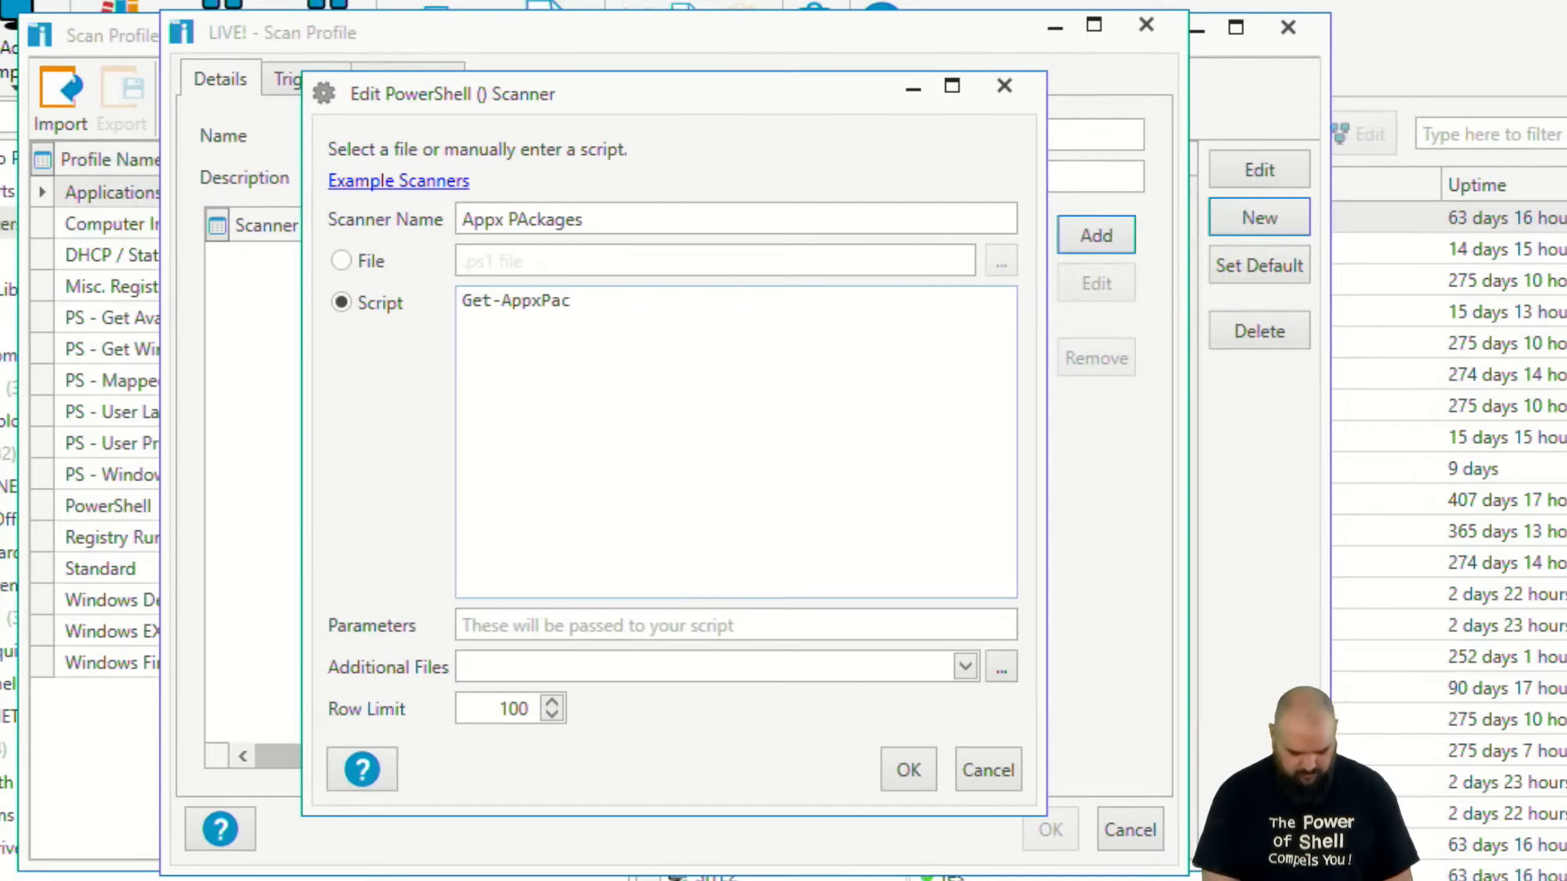
{"action": "type", "text": "kag"}
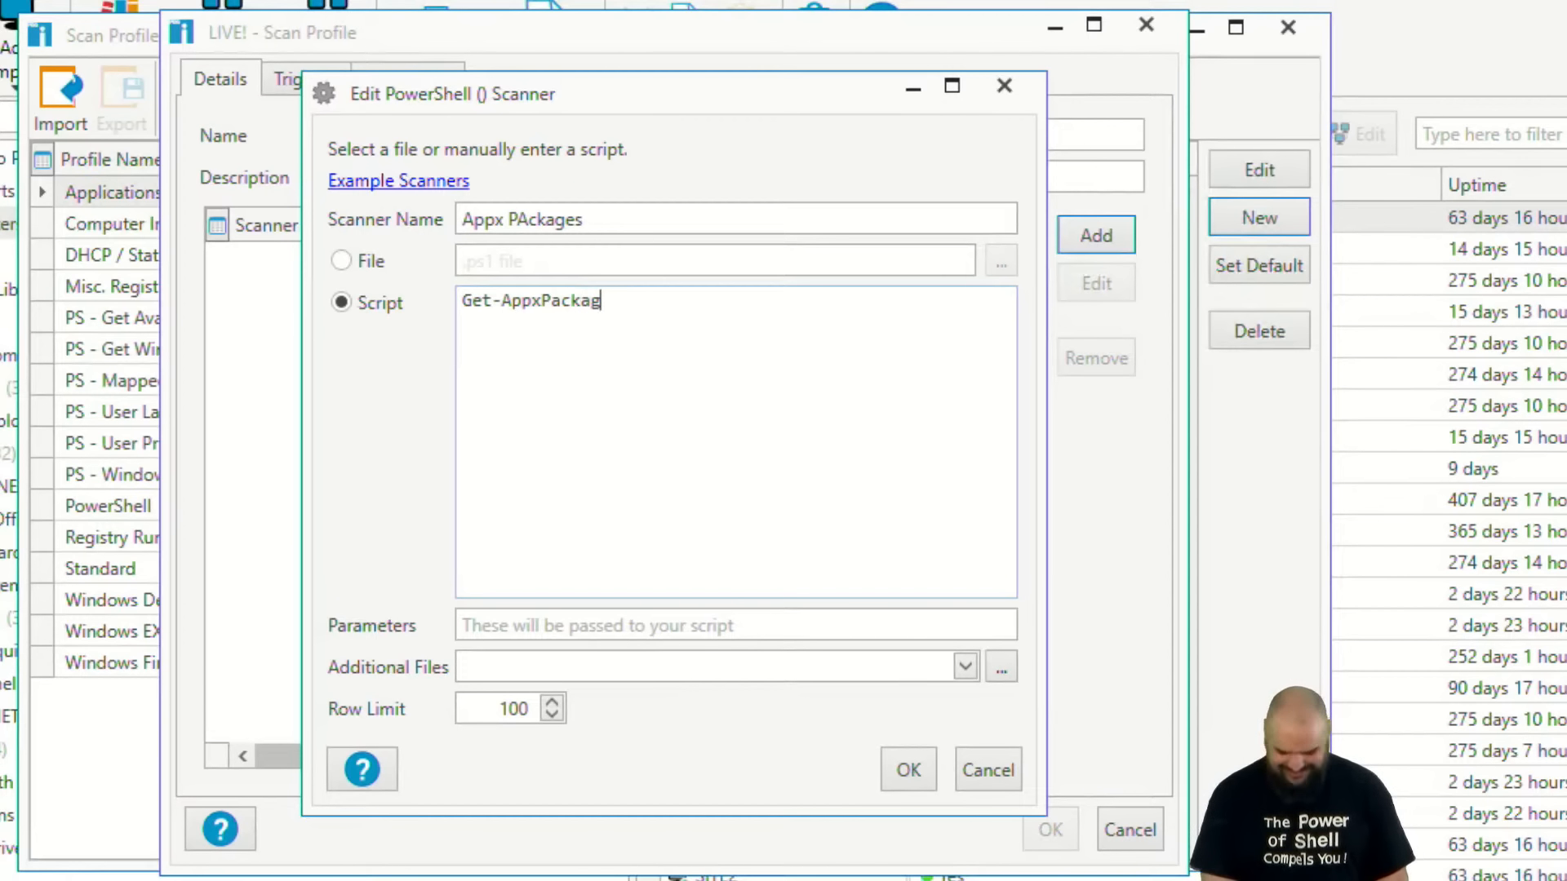
{"action": "type", "text": "e | Sele"}
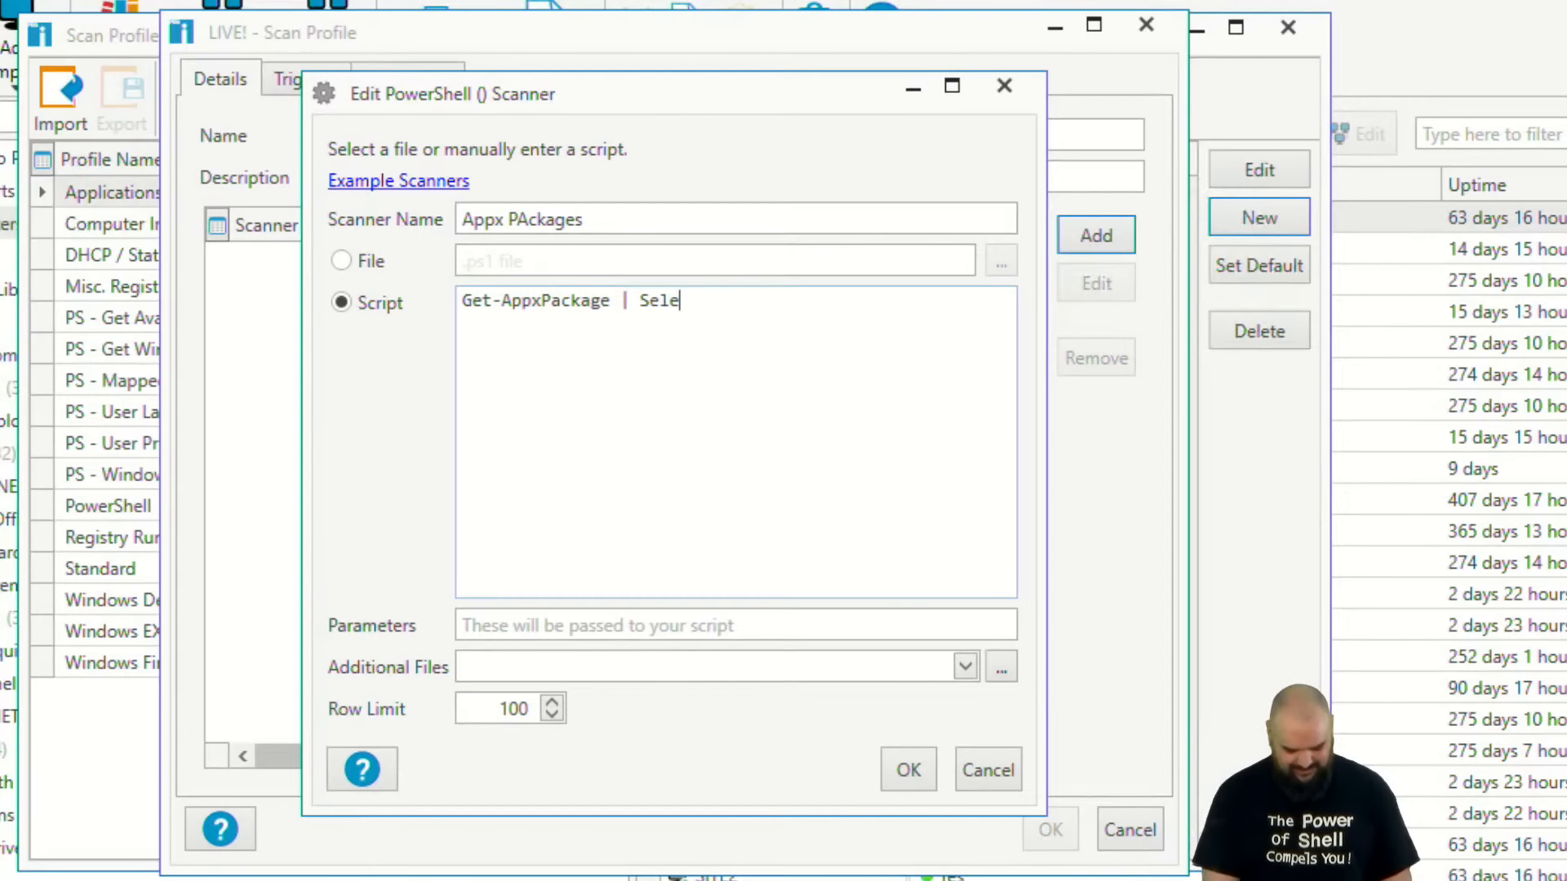
{"action": "type", "text": "ct "}
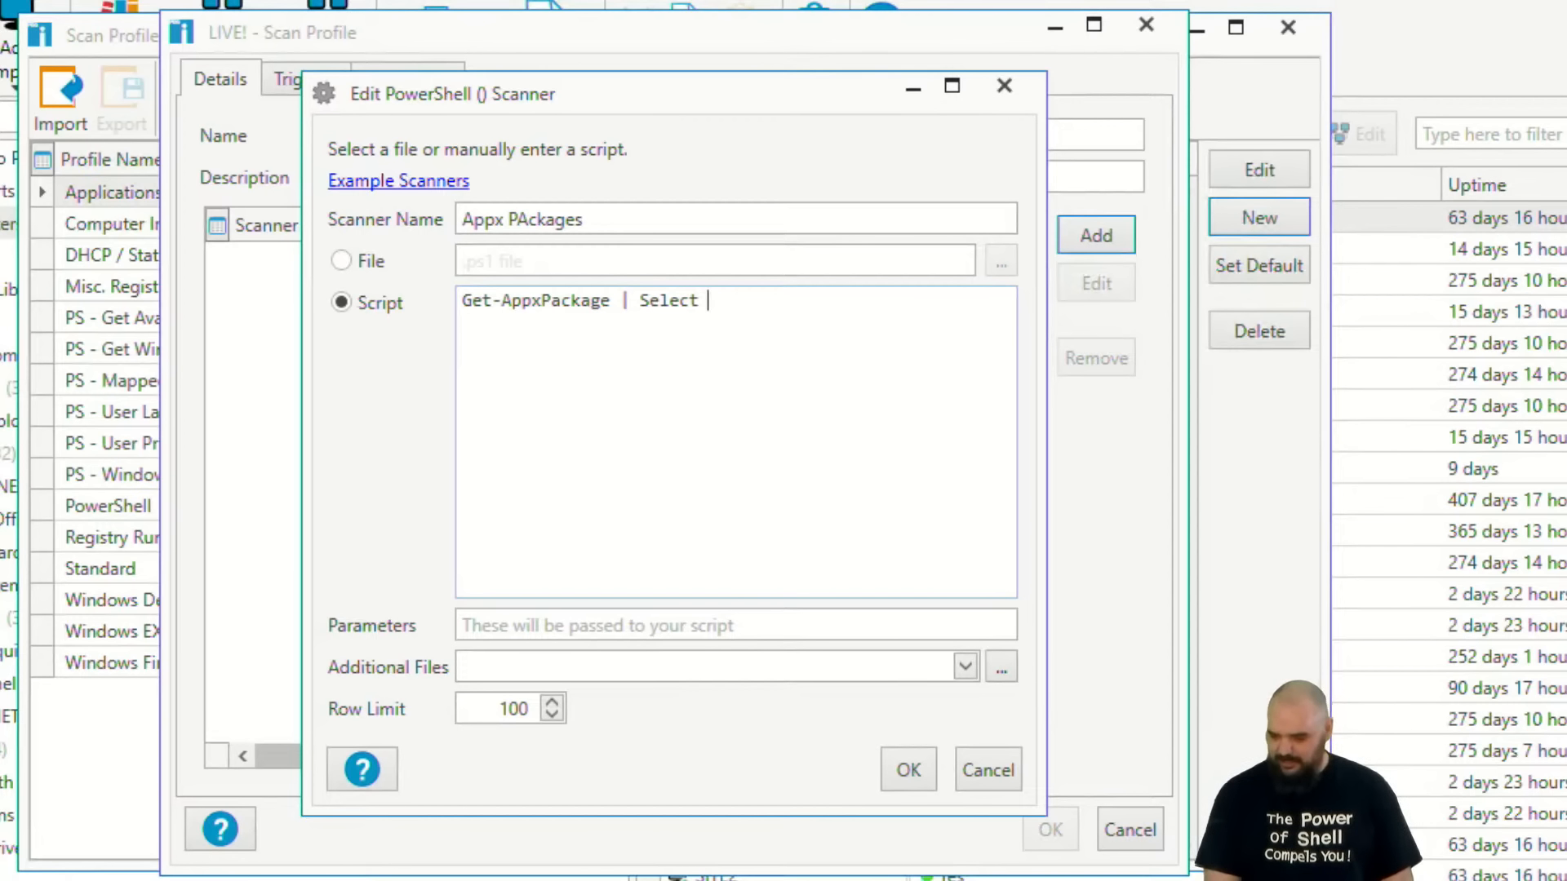
{"action": "type", "text": "Name, "}
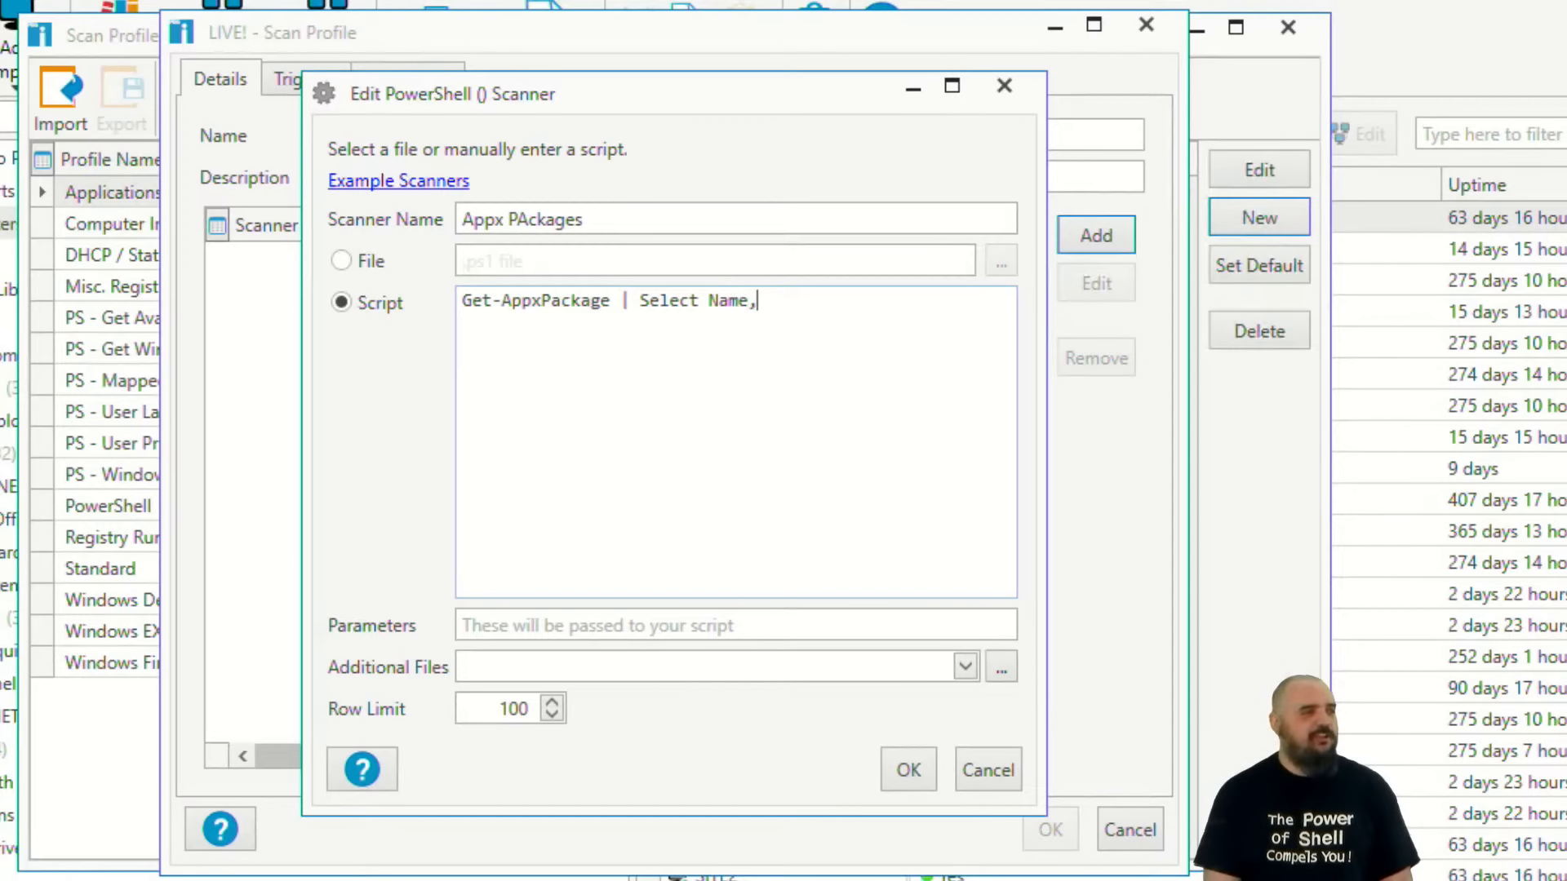
{"action": "type", "text": "In"}
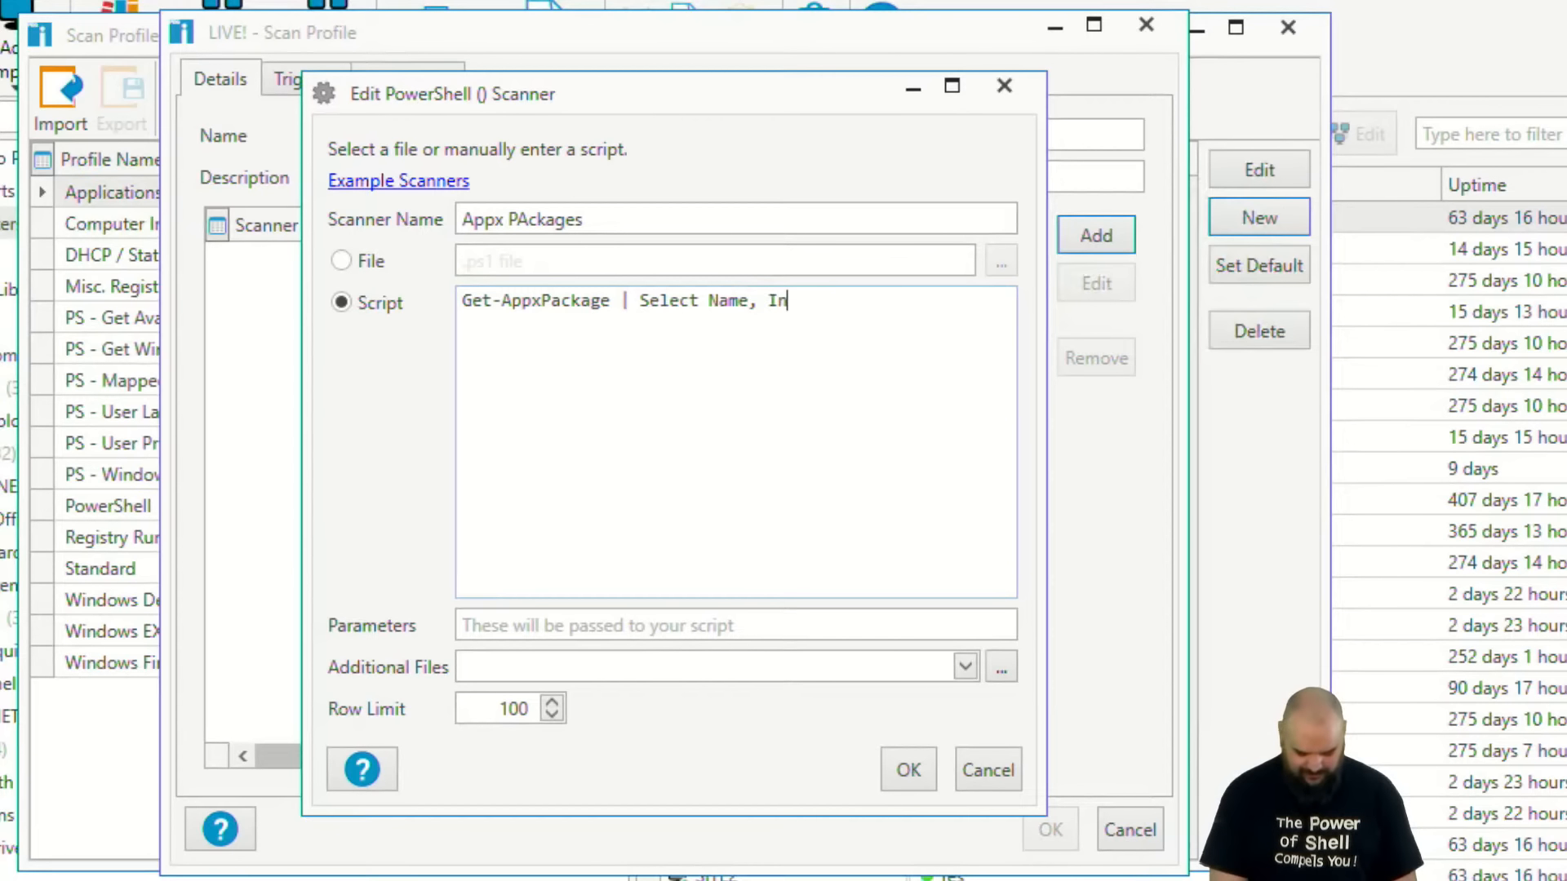
{"action": "type", "text": "stalllocation"}
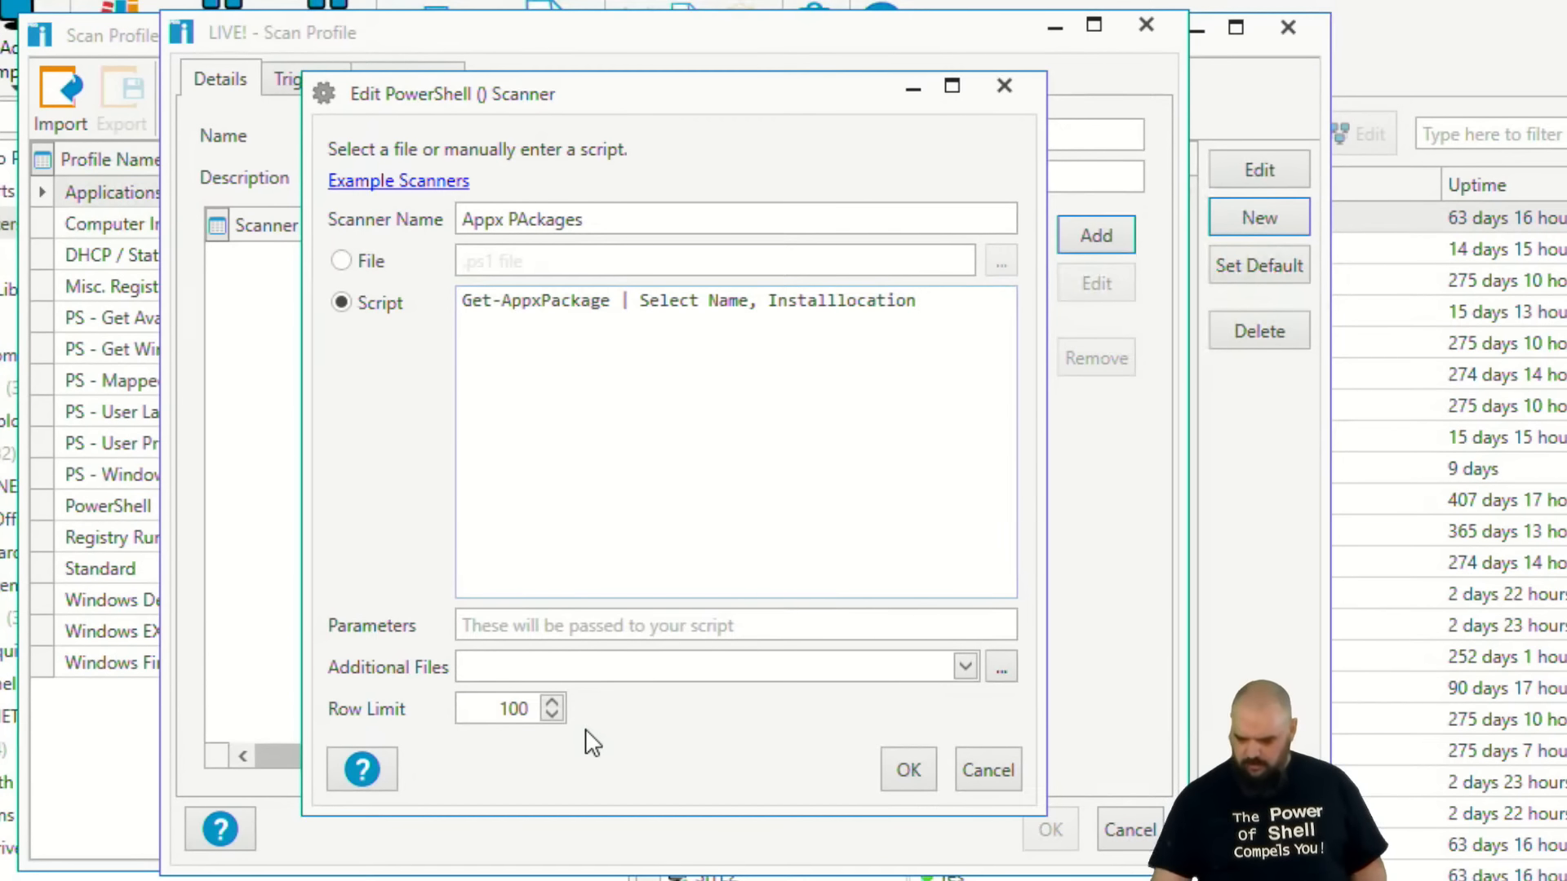
Save the Appx scanner and the LIVE! scan profile, and minimize the Scan Profiles window.
{"action": "left_click_drag", "start_coordinate": [410, 734], "coordinate": [608, 739]}
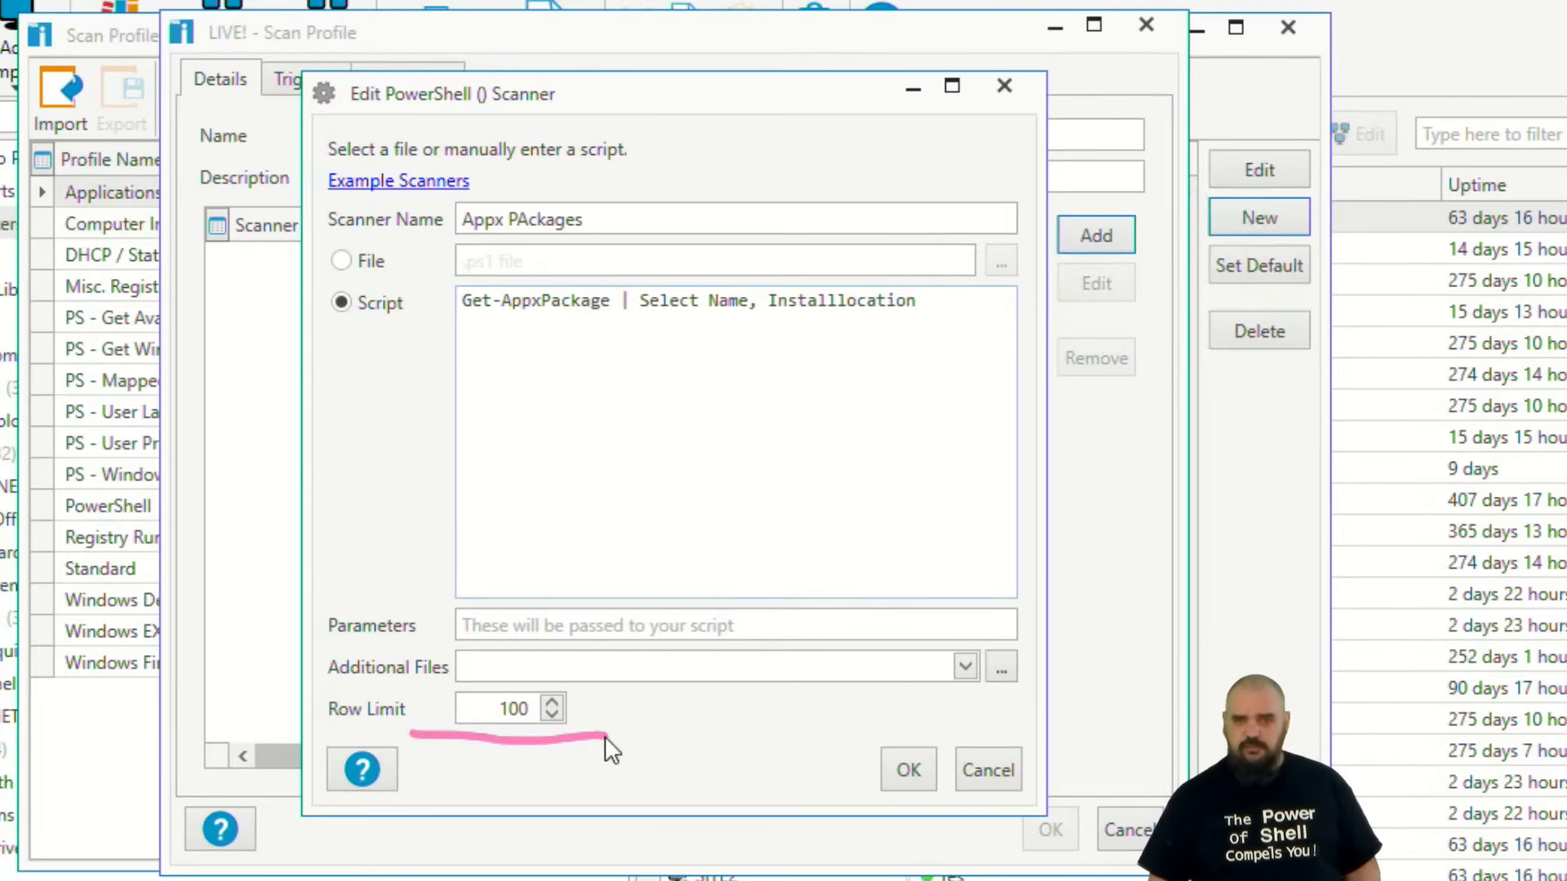
{"action": "key", "text": "Escape"}
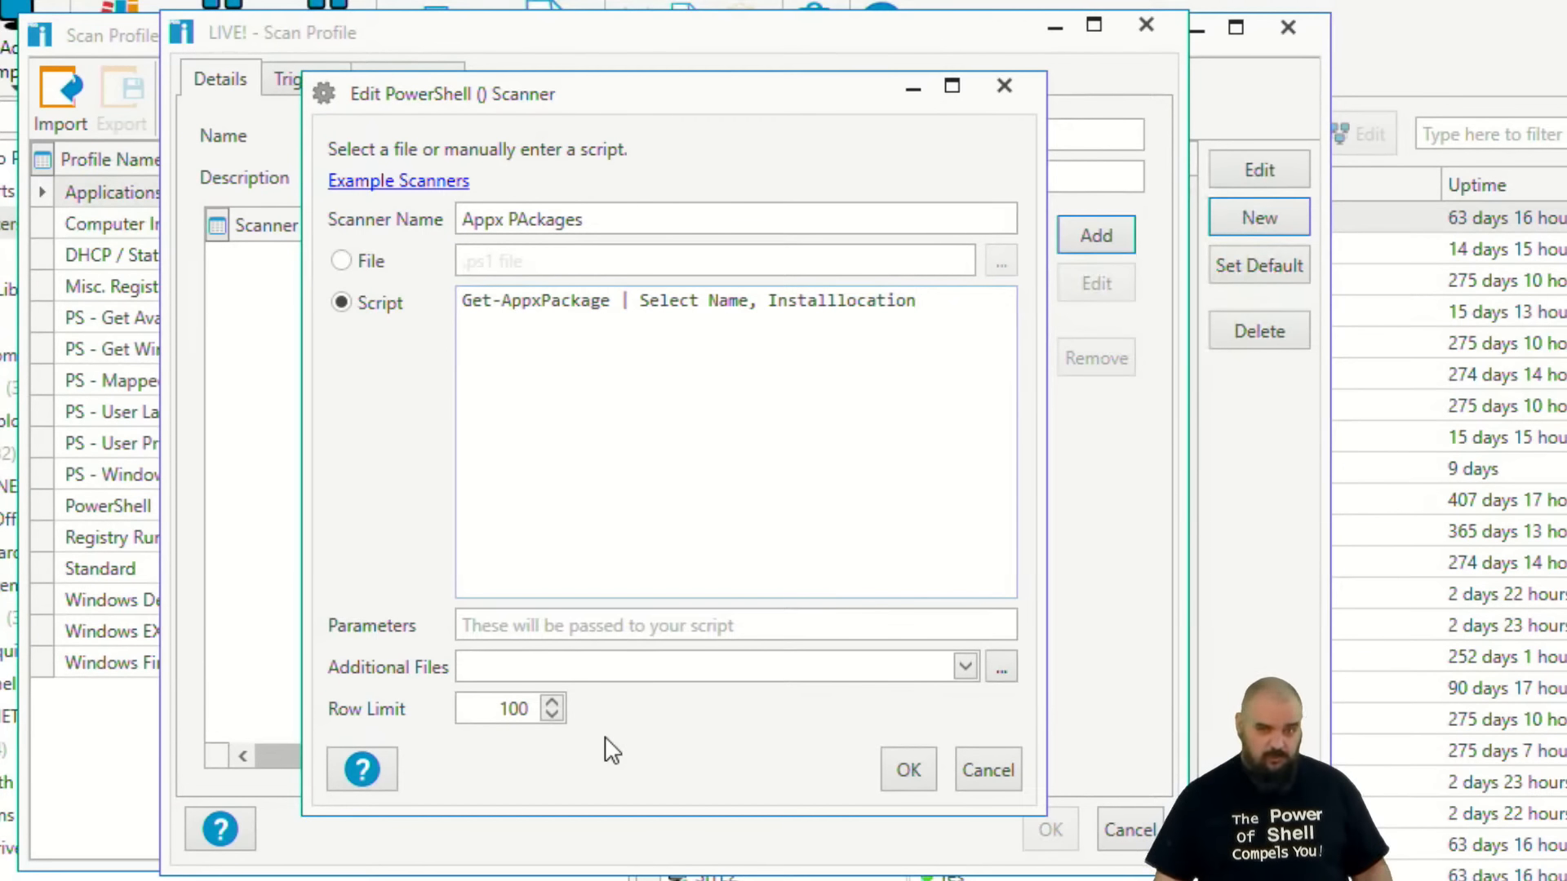
{"action": "left_click", "coordinate": [906, 769]}
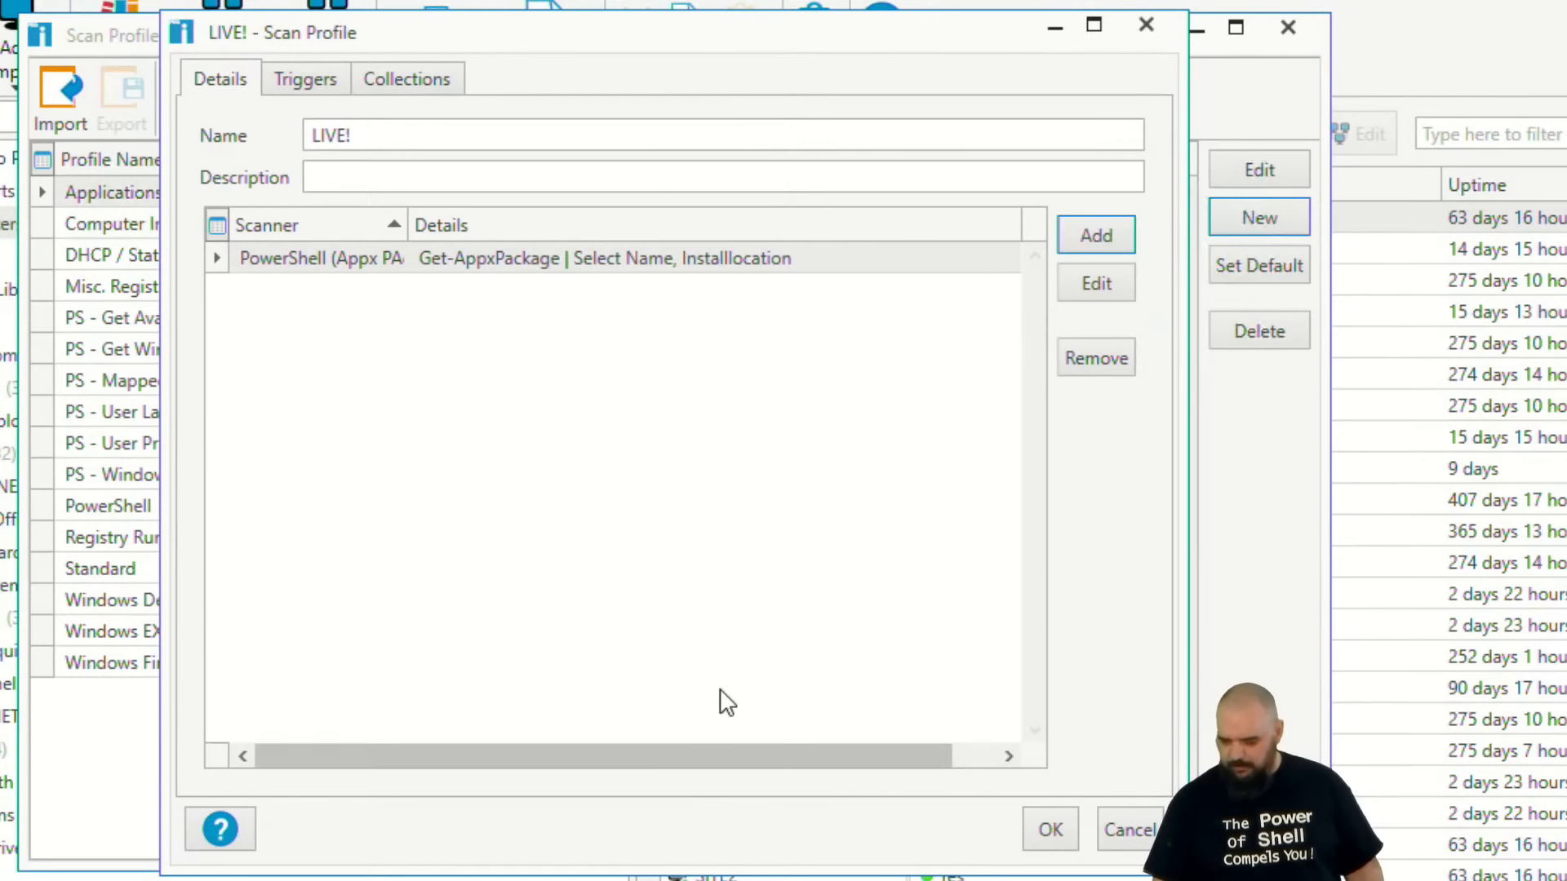
{"action": "left_click", "coordinate": [1050, 831]}
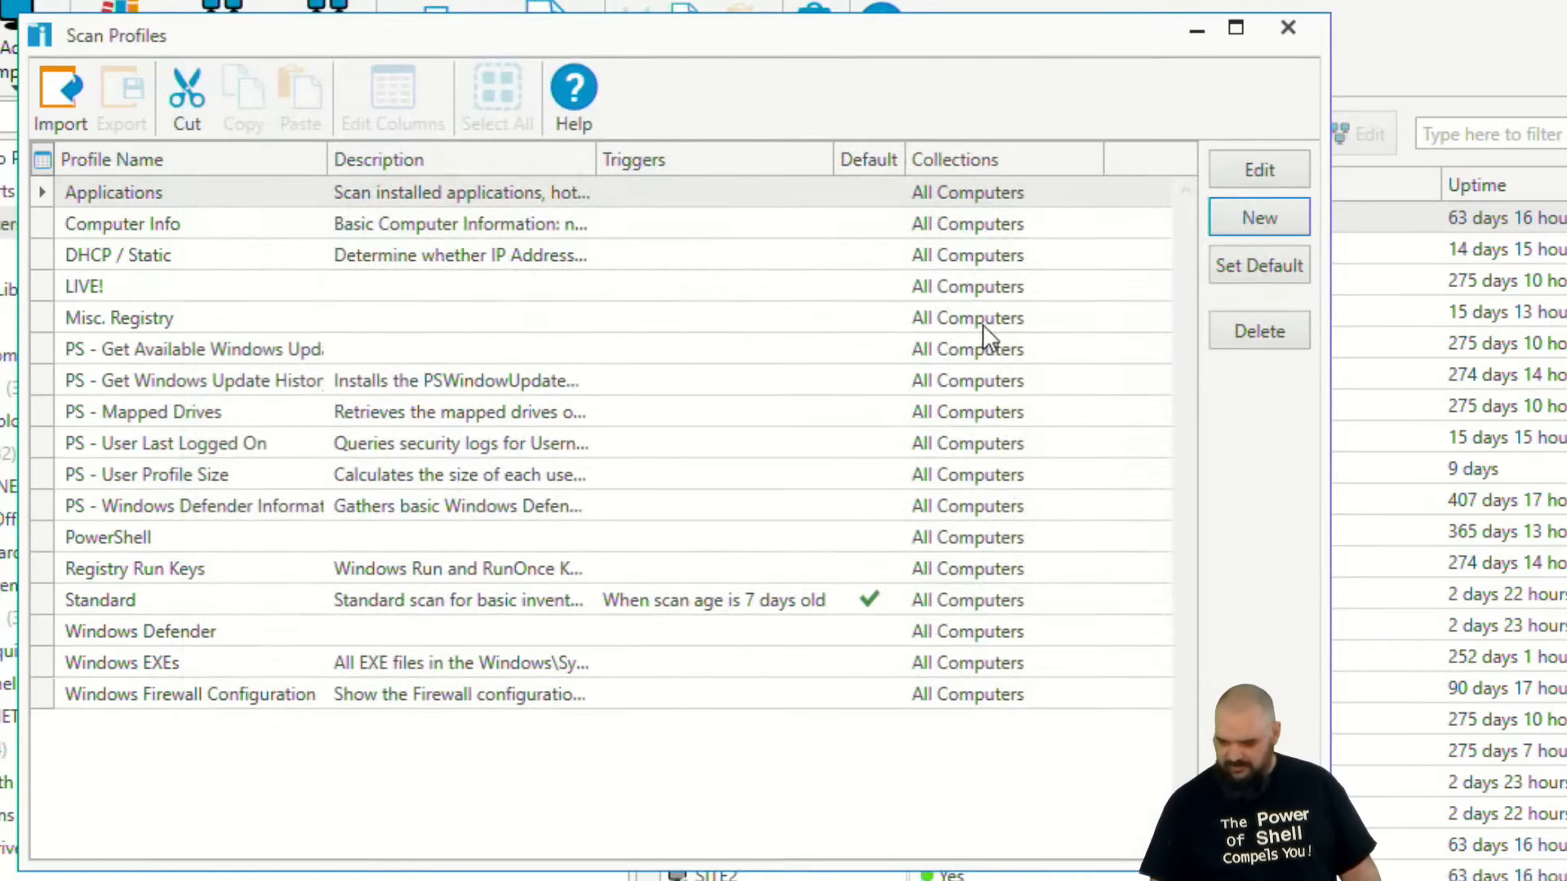
{"action": "left_click", "coordinate": [1191, 31]}
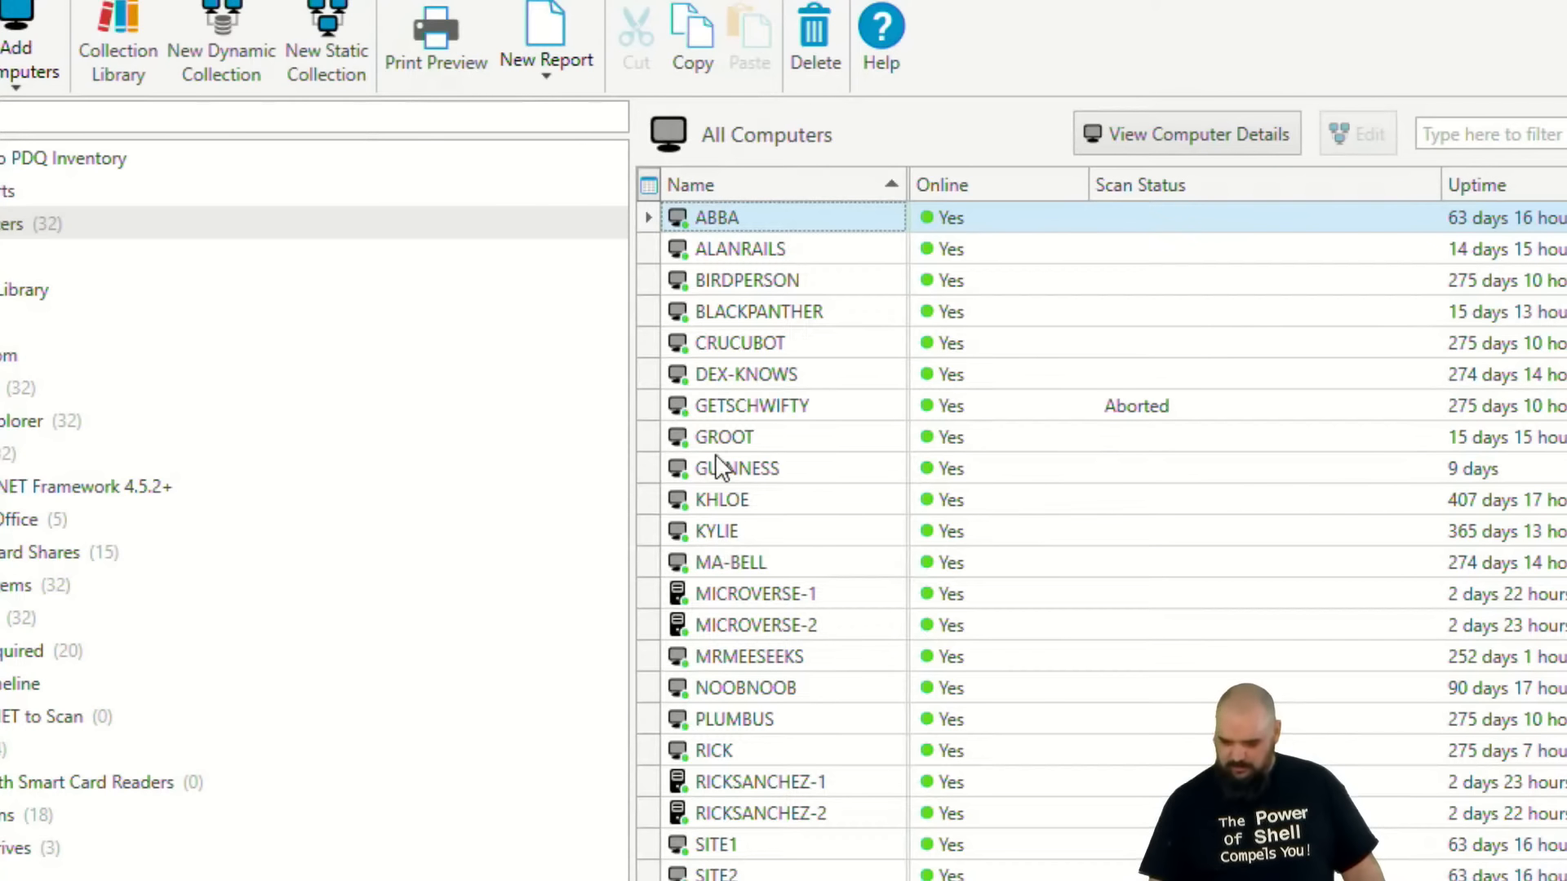
Scan the computer BIRDPERSON with the LIVE! scan profile.
{"action": "left_click", "coordinate": [722, 286]}
{"action": "right_click", "coordinate": [722, 286]}
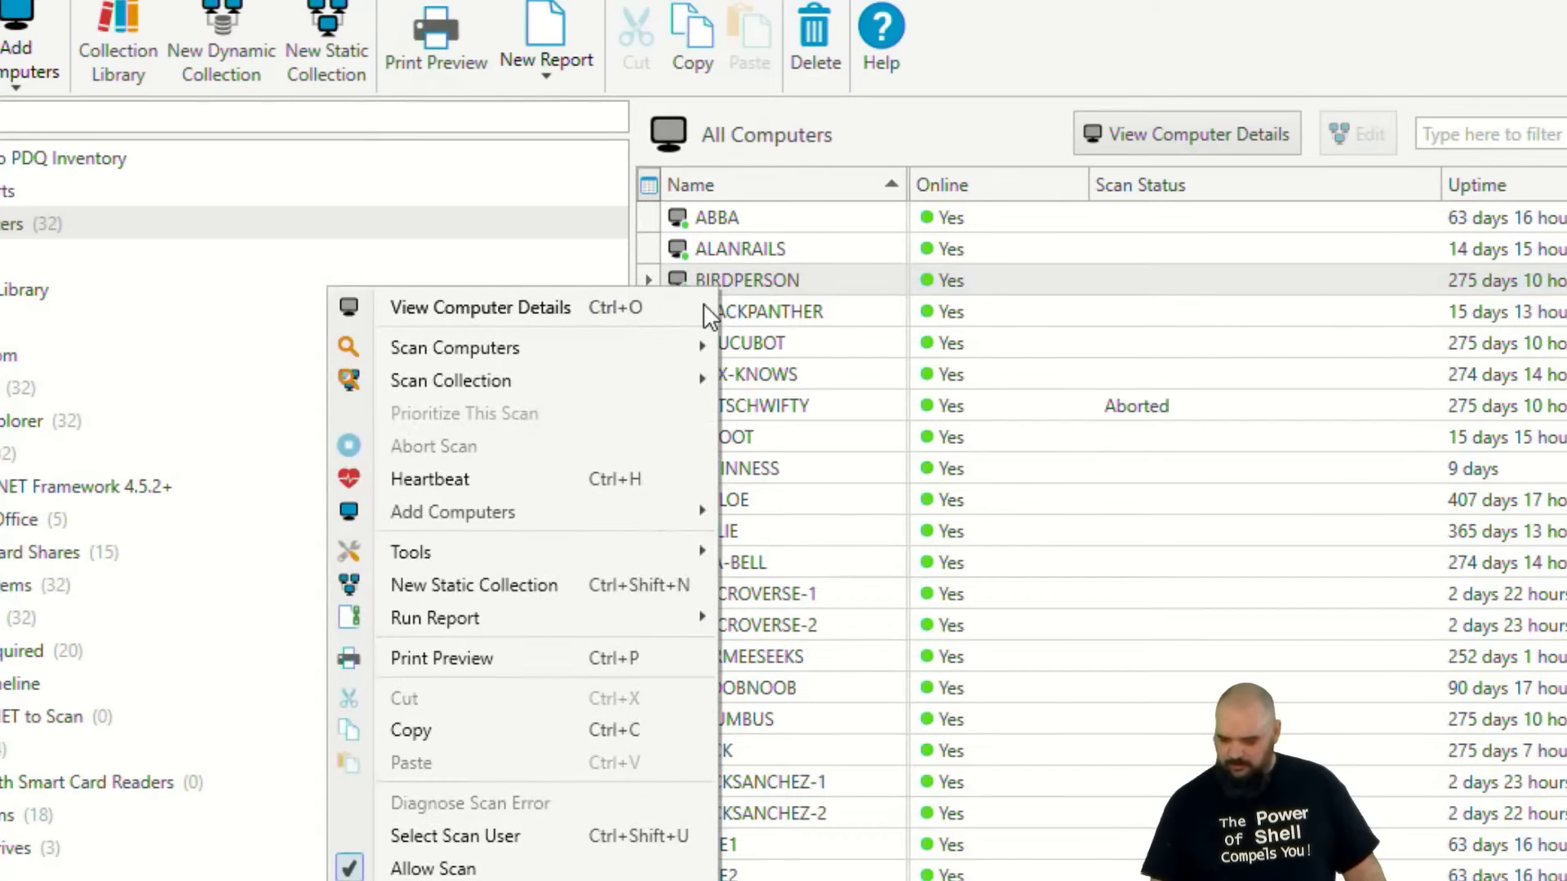
{"action": "mouse_move", "coordinate": [570, 346]}
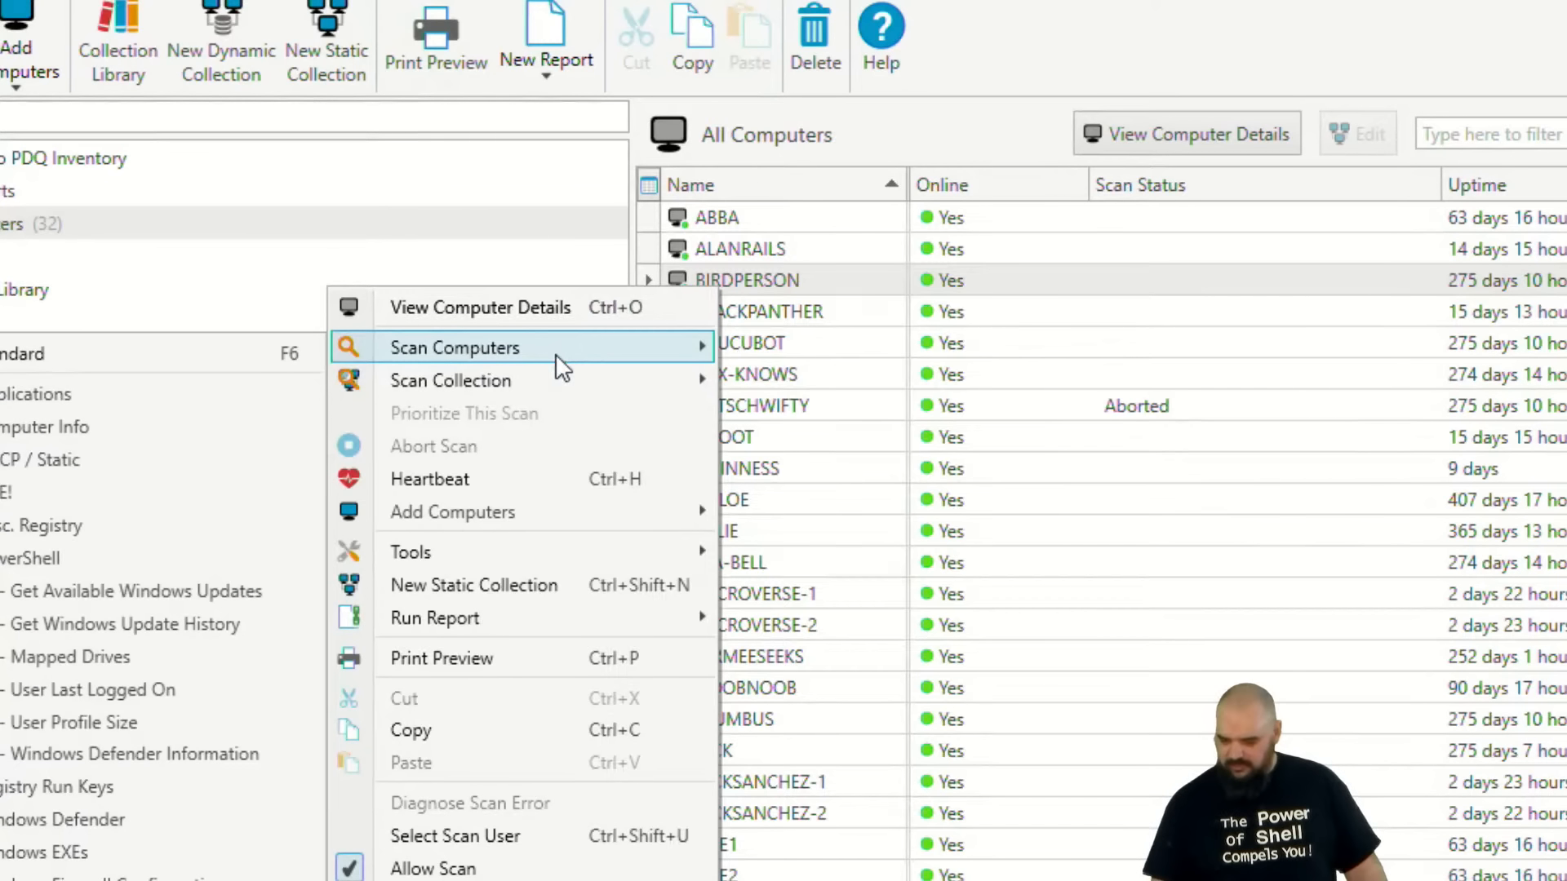
{"action": "left_click", "coordinate": [51, 506]}
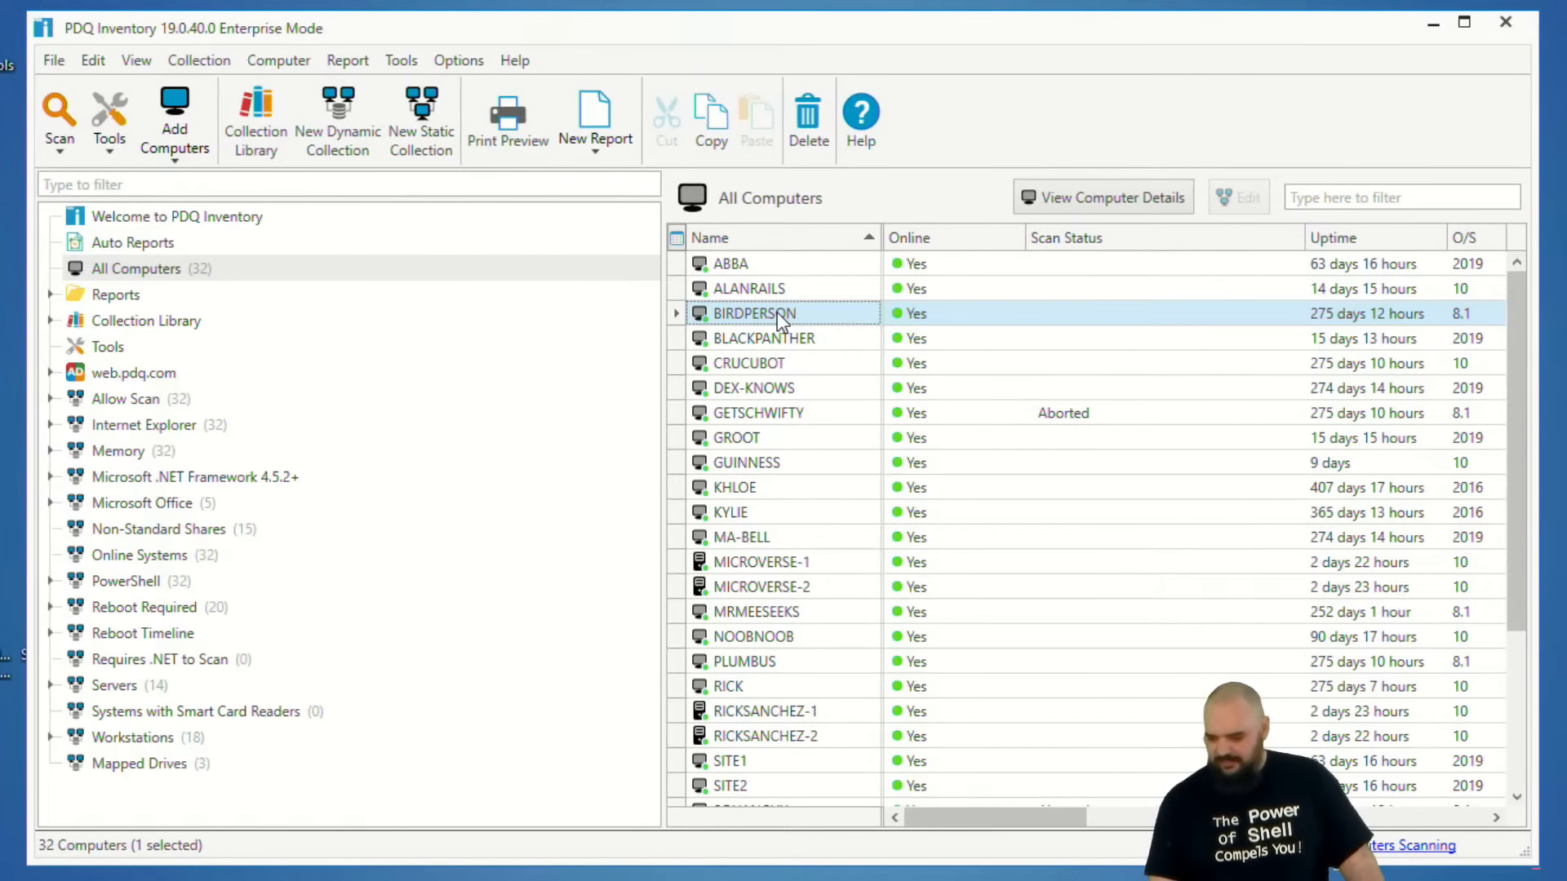
Open the computer details of BIRDPERSON and display its PowerShell (Appx PAckages) scan results.
{"action": "double_click", "coordinate": [780, 315]}
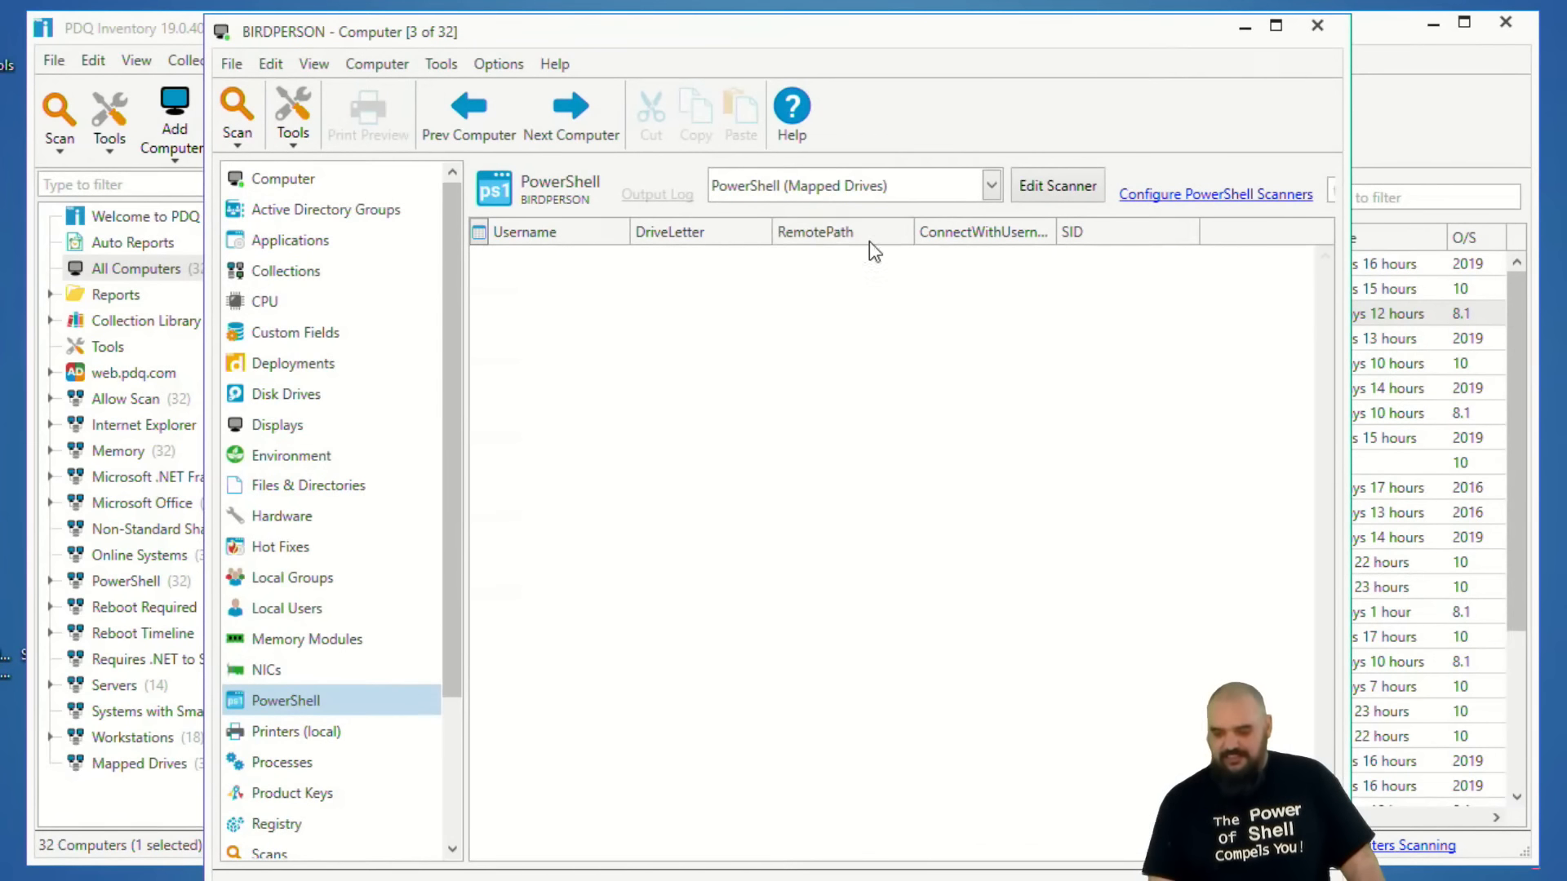
{"action": "left_click", "coordinate": [992, 187]}
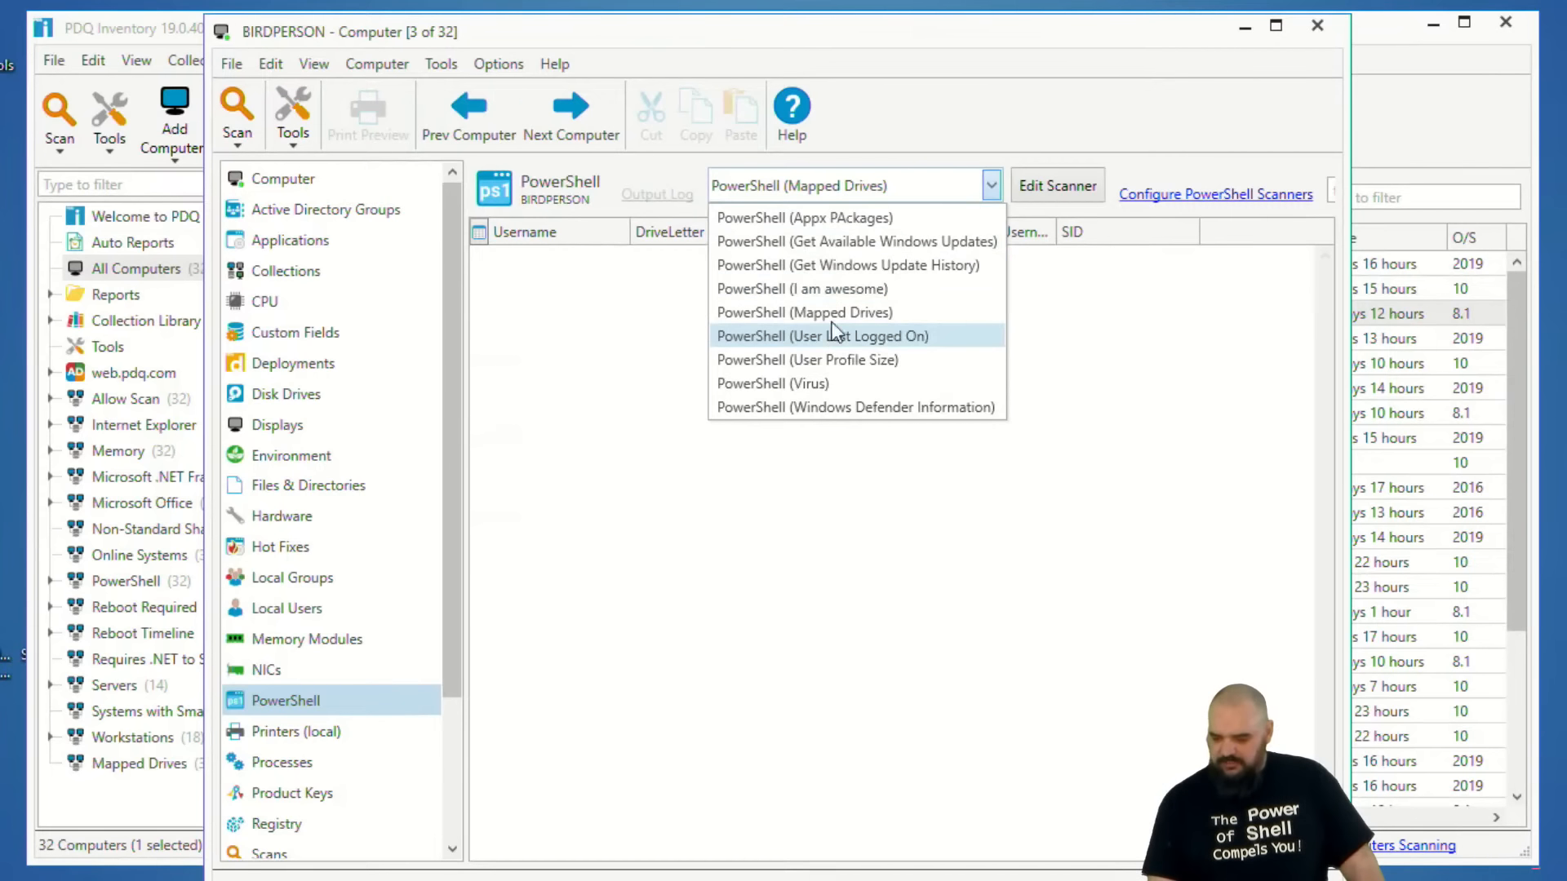
{"action": "left_click", "coordinate": [821, 215]}
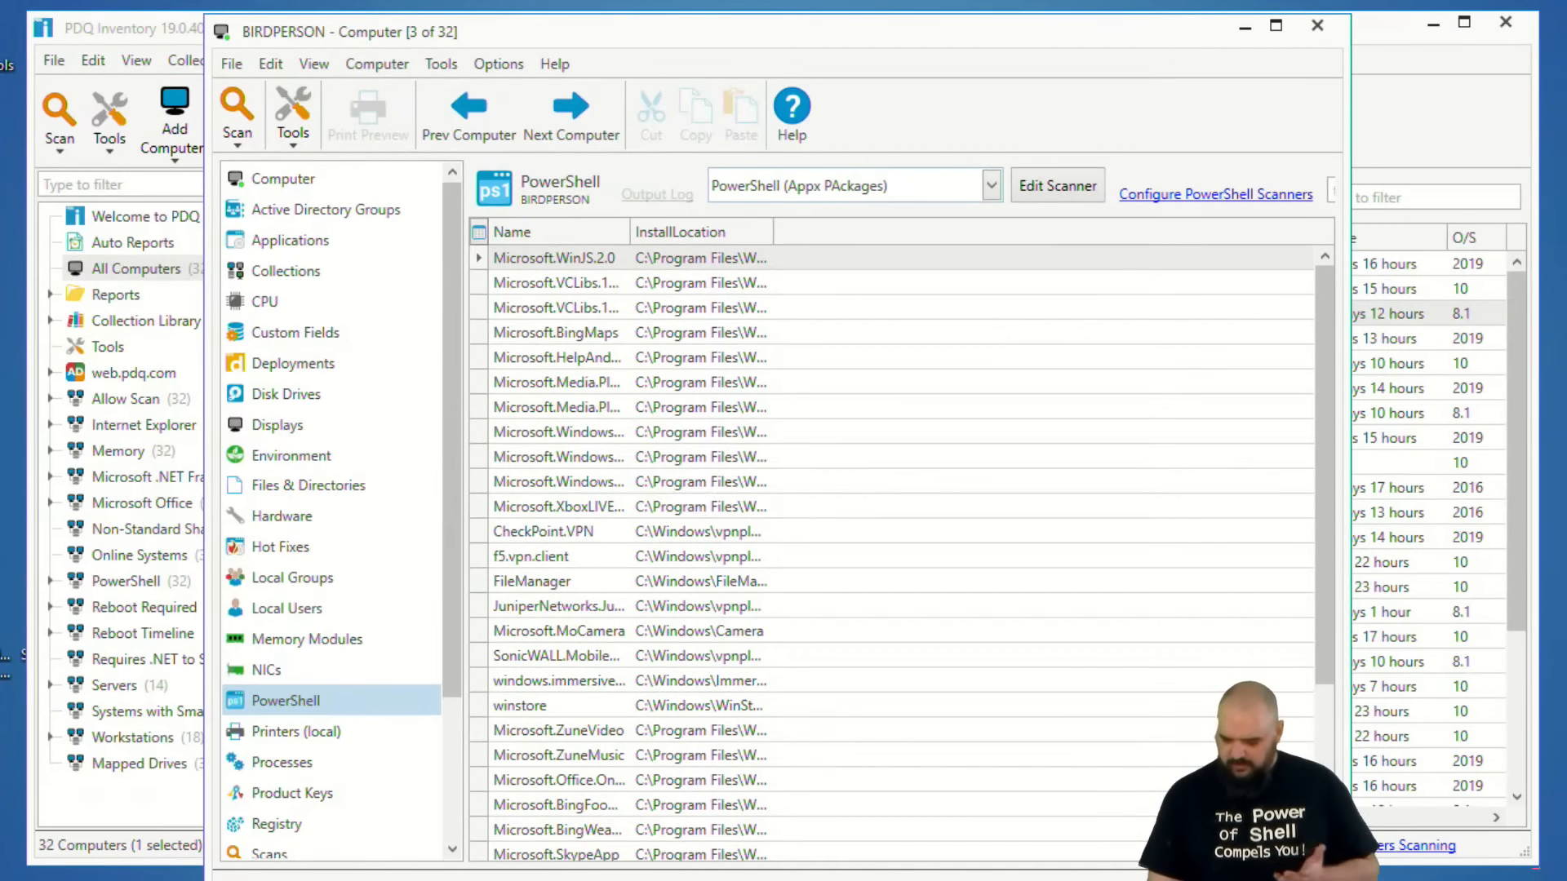
Close the Scan Profiles window and start Windows PowerShell ISE as administrator.
{"action": "key", "text": "ctrl+shift+p"}
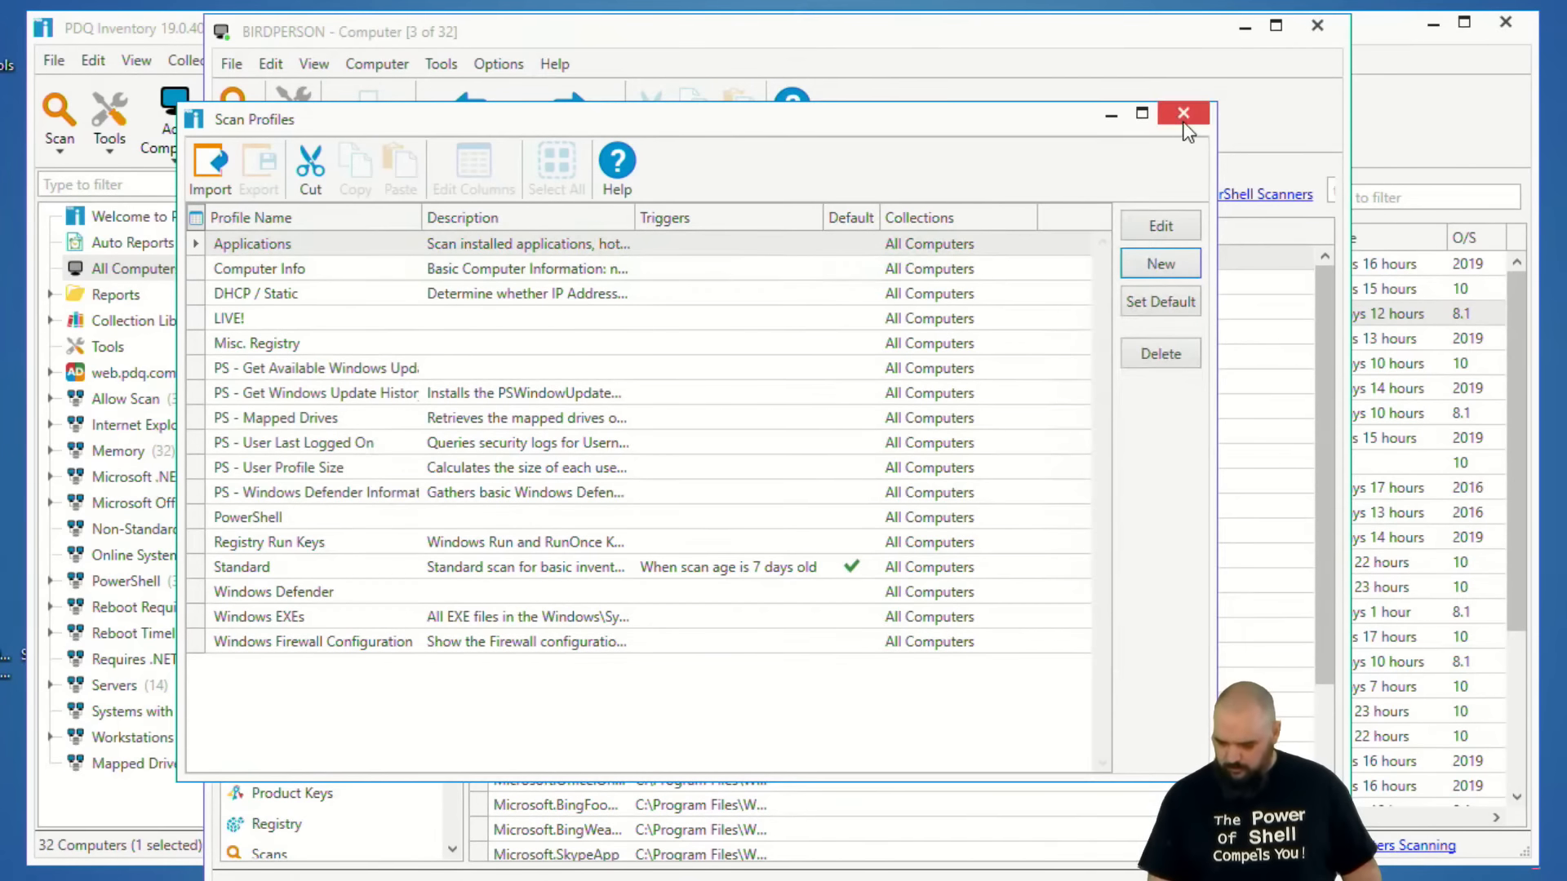
{"action": "left_click", "coordinate": [1183, 114]}
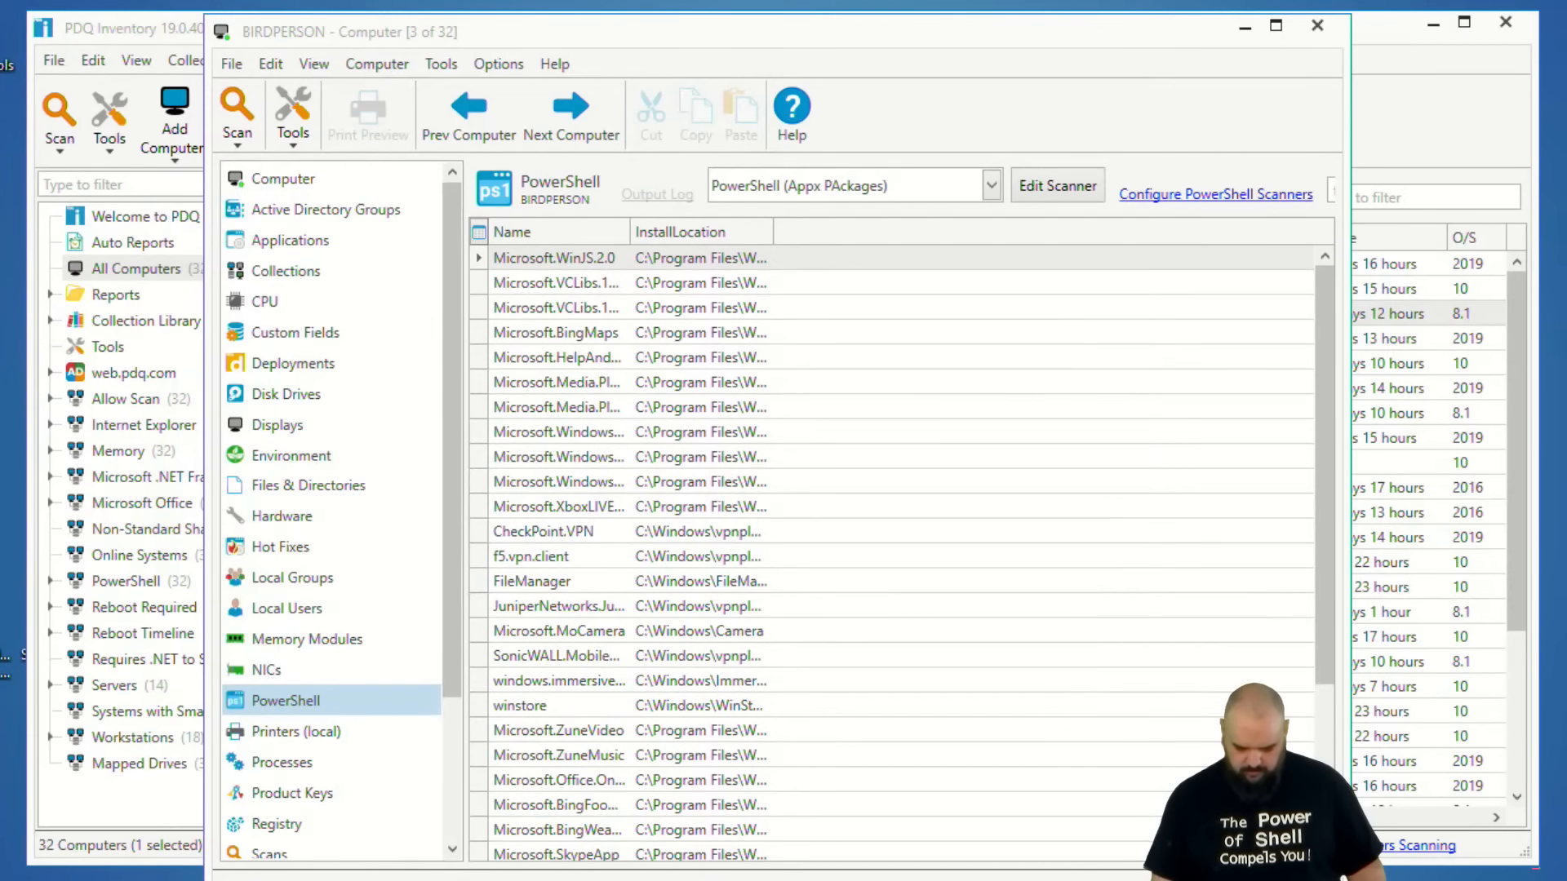
{"action": "key", "text": "super"}
{"action": "type", "text": "ise"}
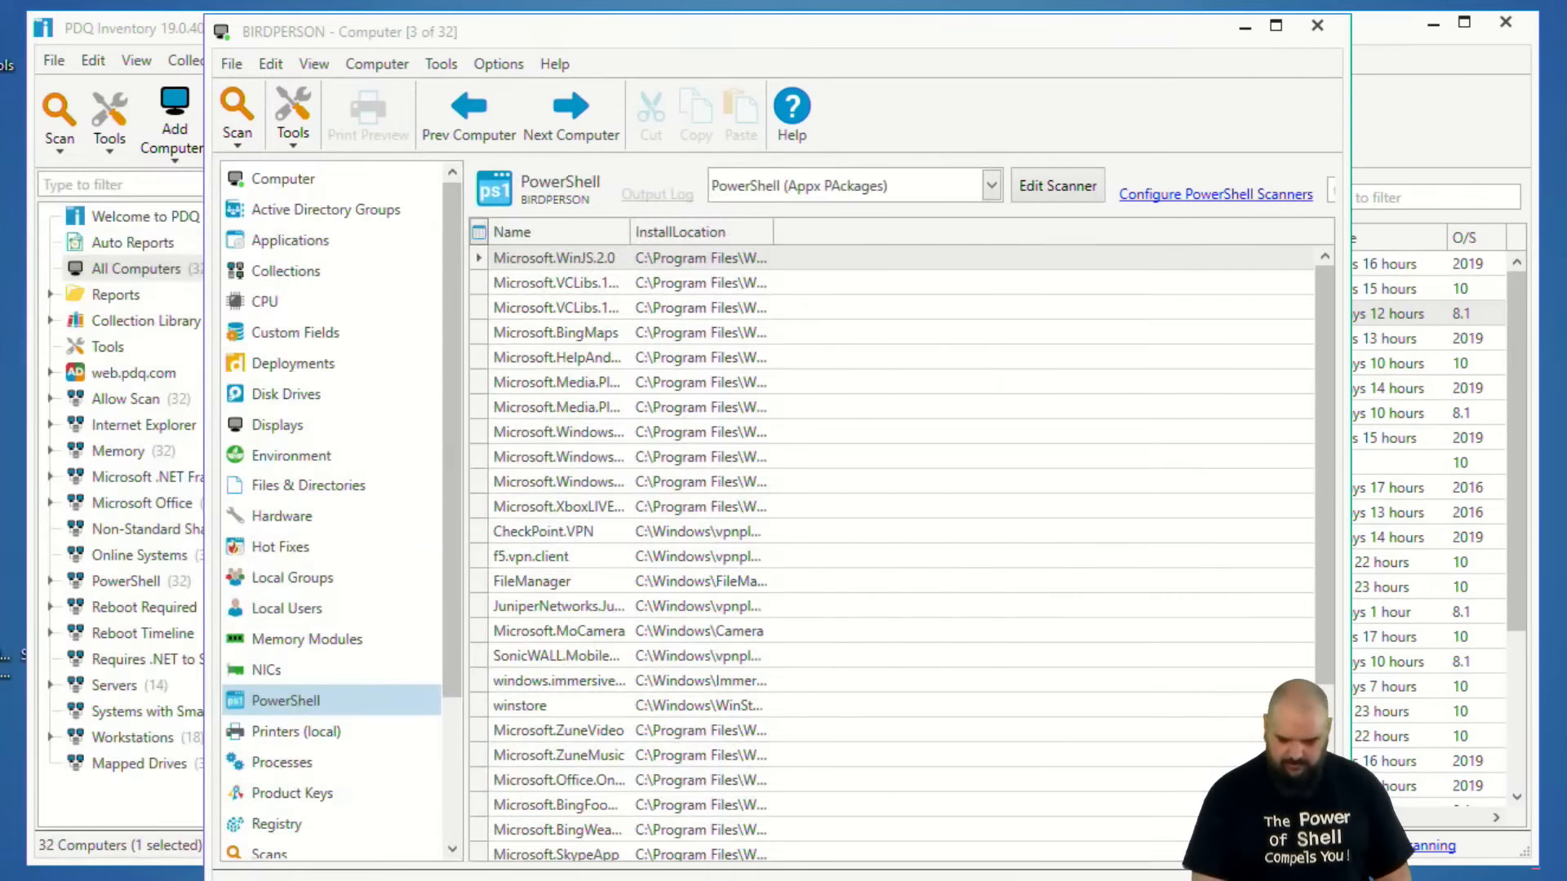
{"action": "right_click", "coordinate": [81, 294]}
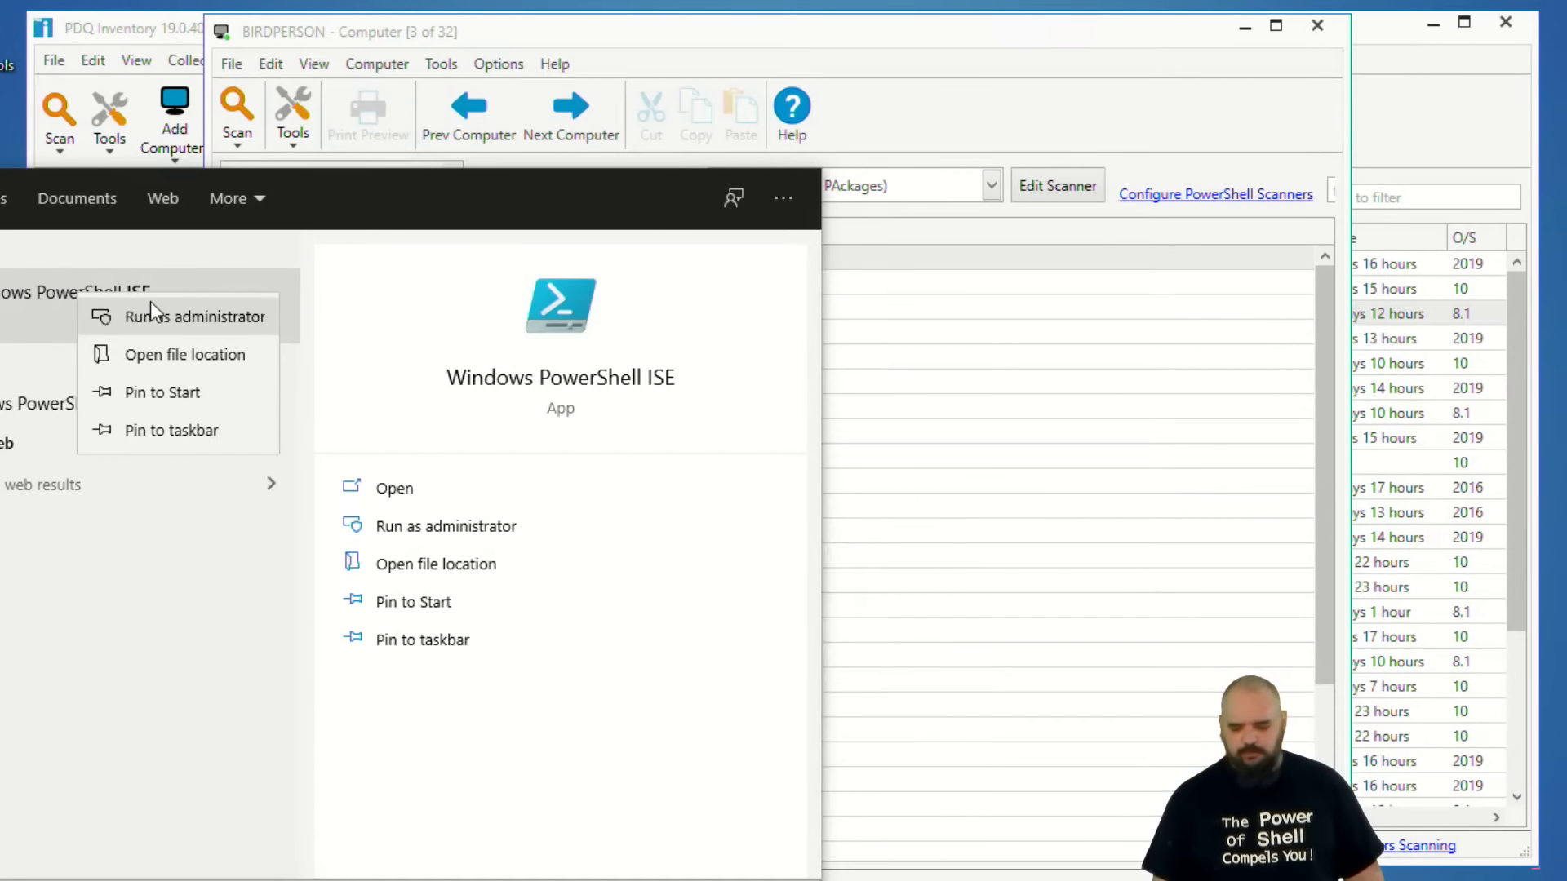
{"action": "left_click", "coordinate": [163, 320]}
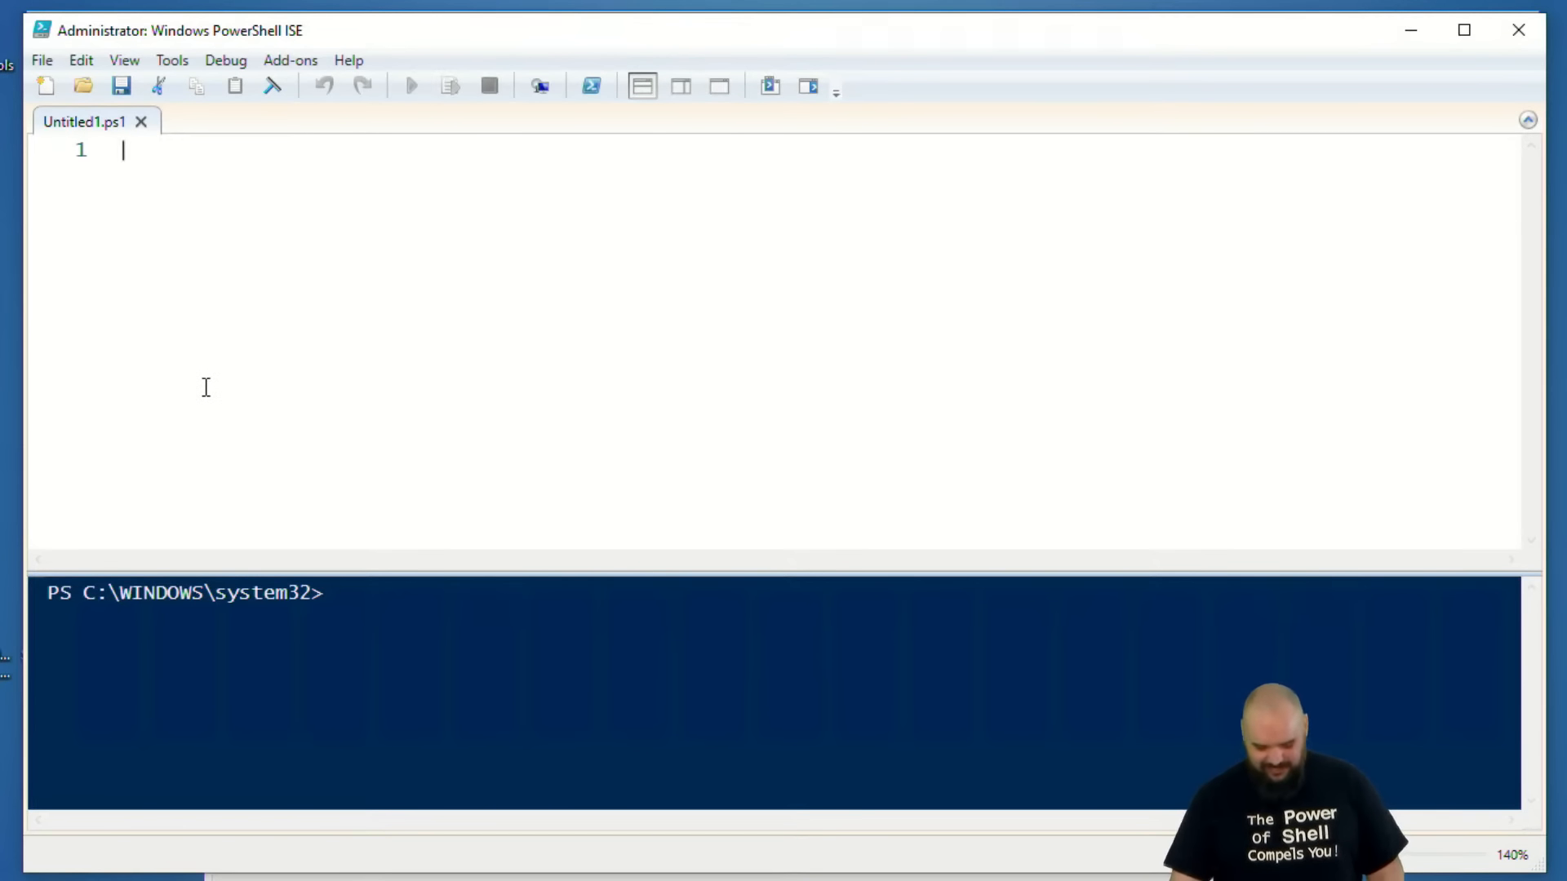
Write the command "Get-AppxPackage | Select NAme, Installlocation" in the untitled script.
{"action": "type", "text": "Get-"}
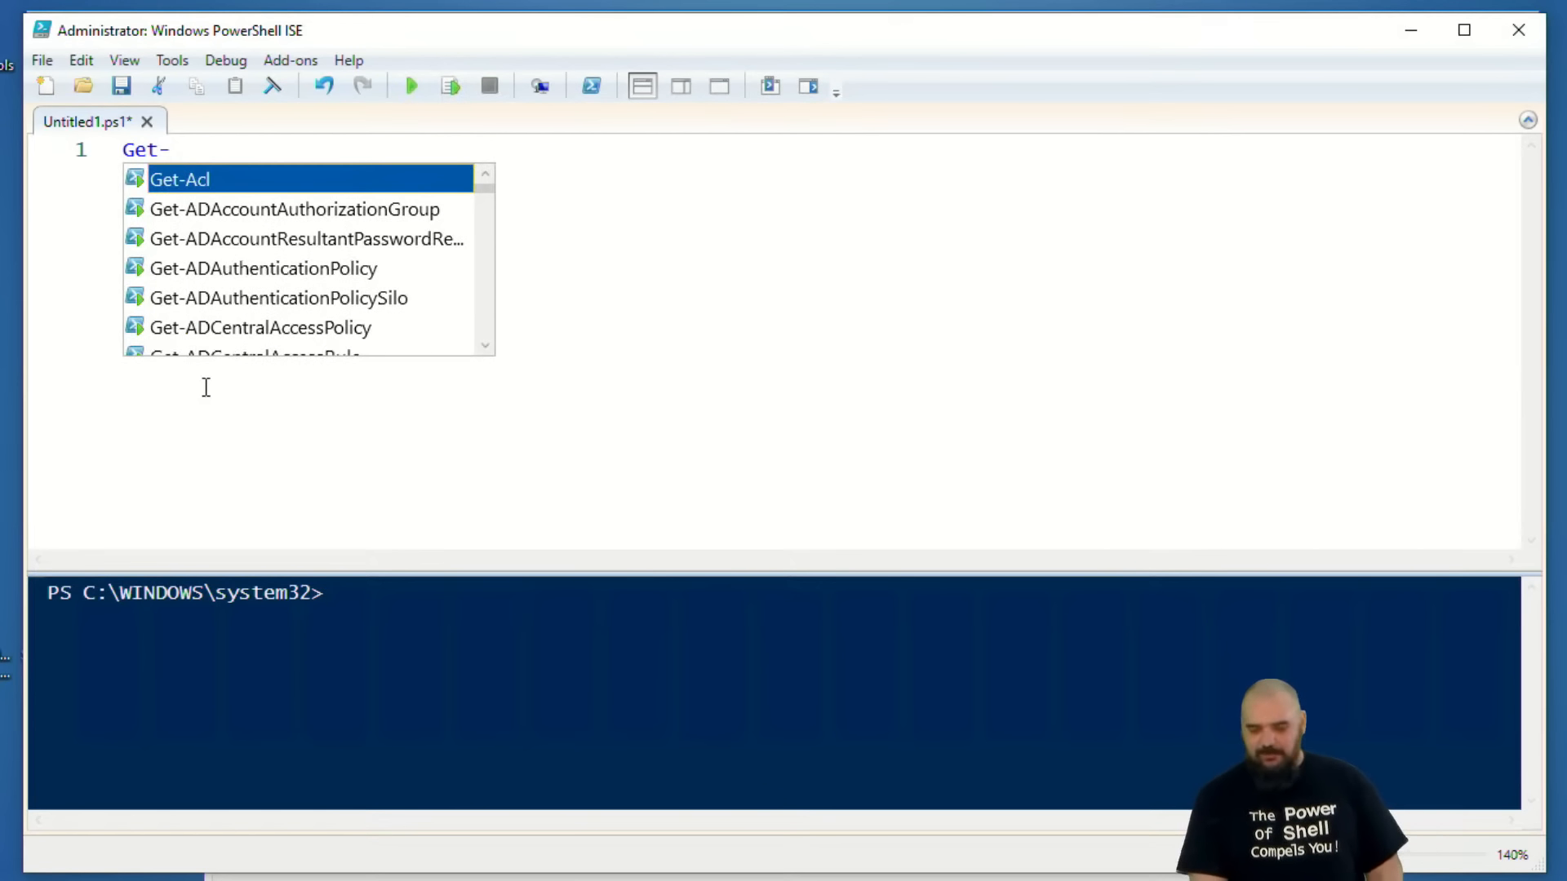
{"action": "type", "text": "A"}
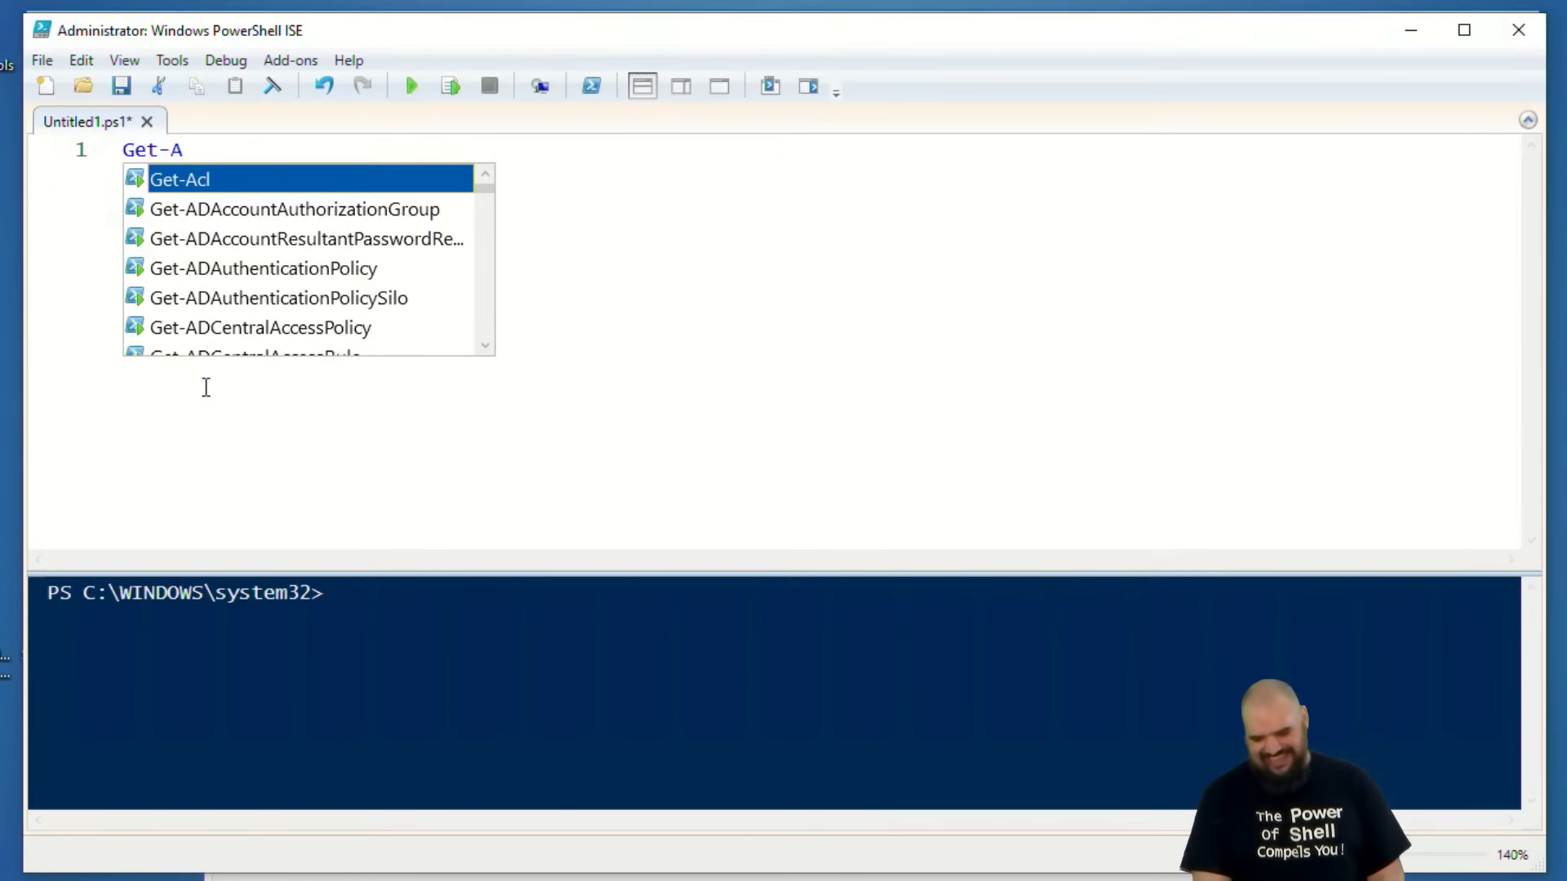
{"action": "type", "text": "ppxPackage"}
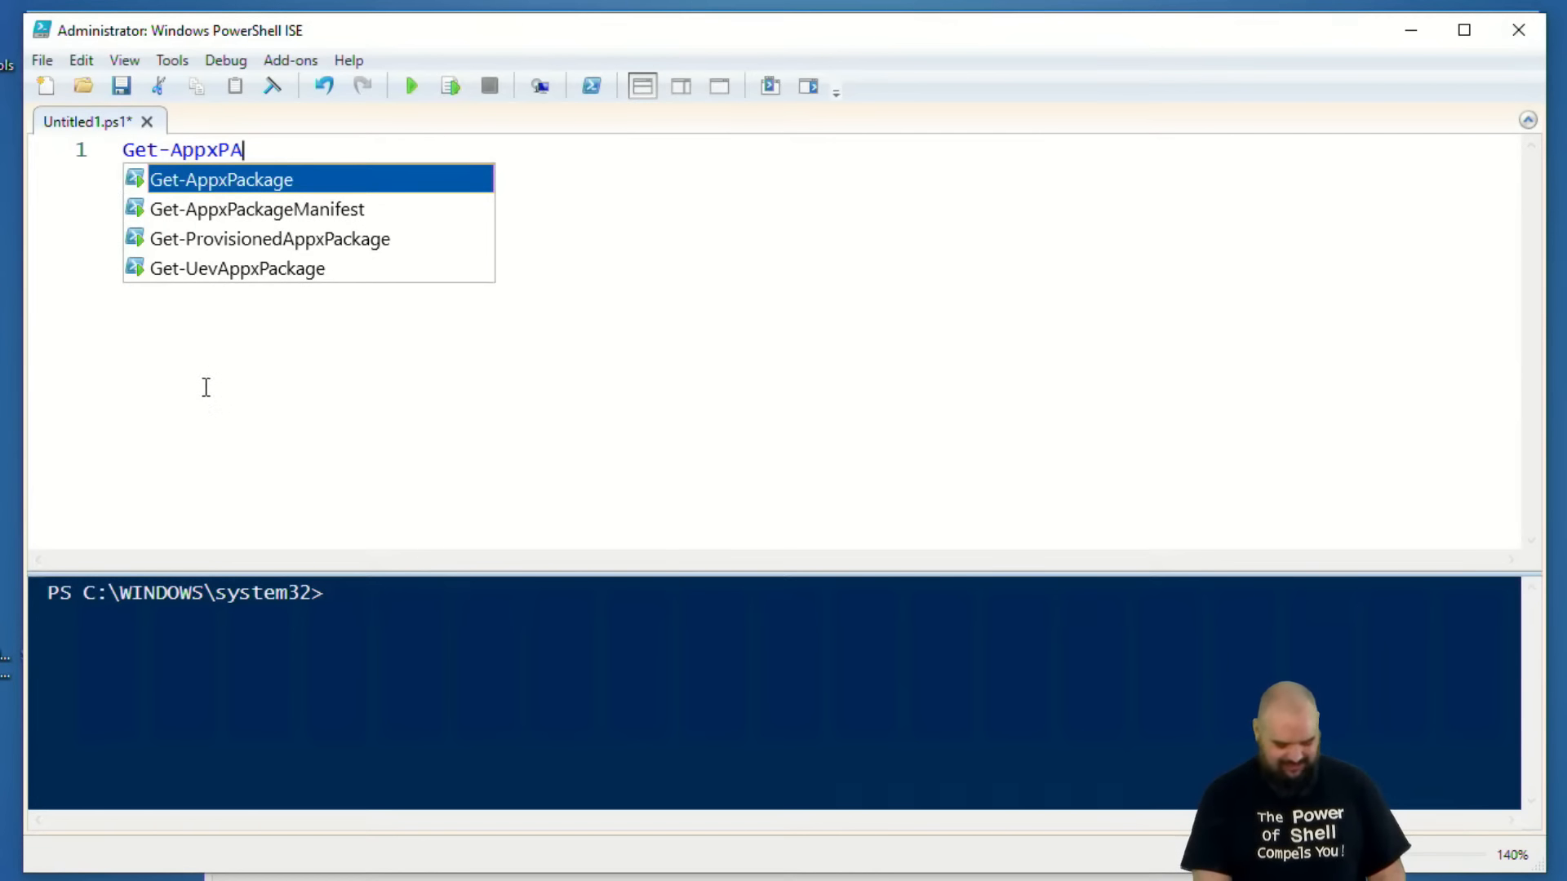
{"action": "type", "text": " | "}
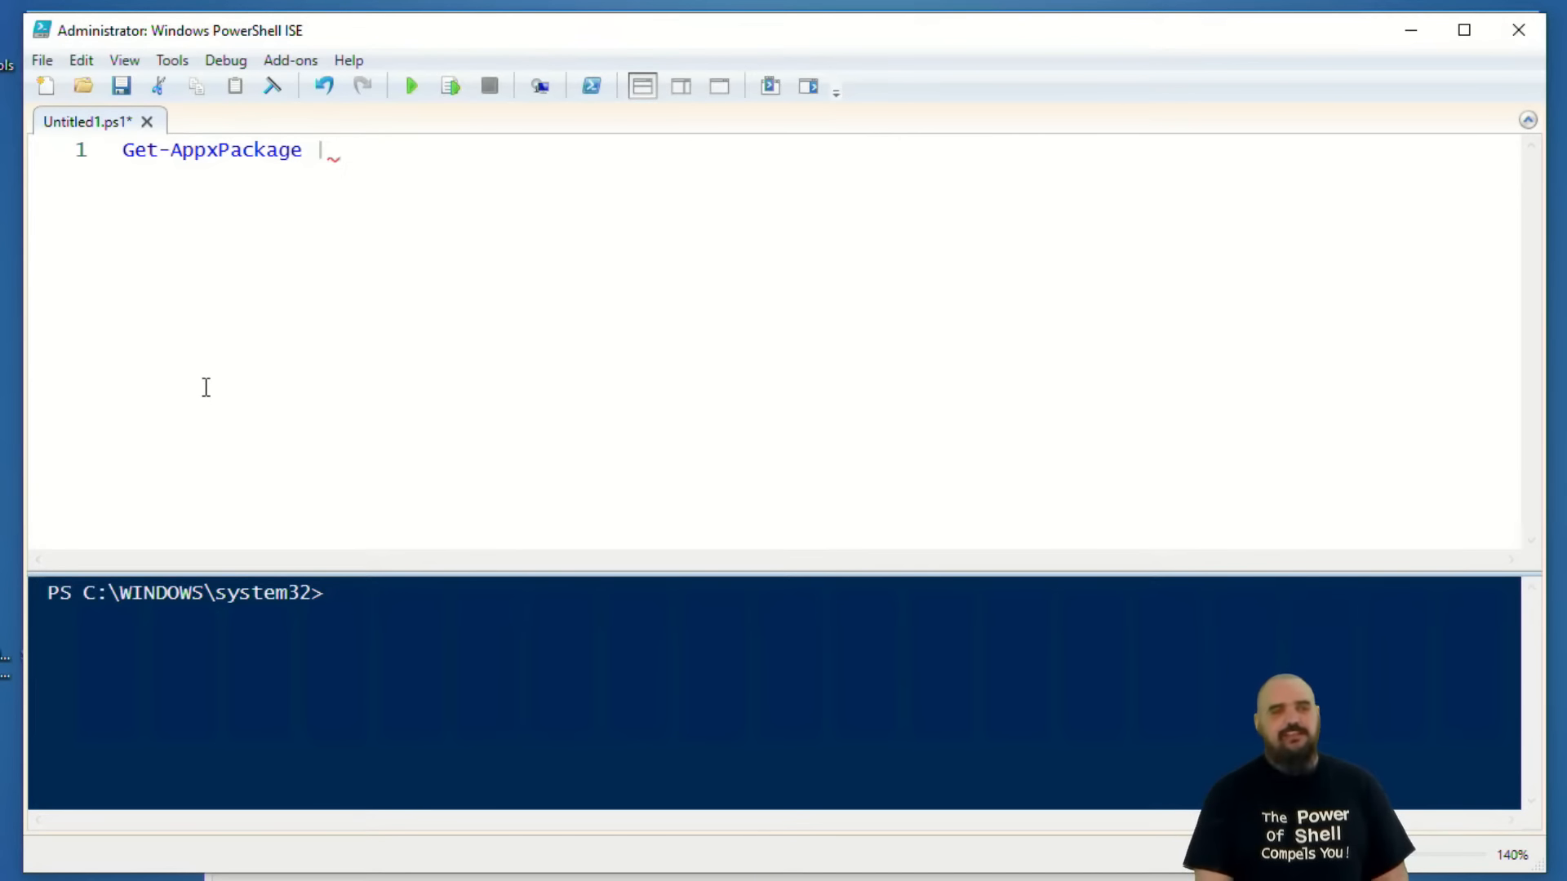
{"action": "type", "text": "Sel"}
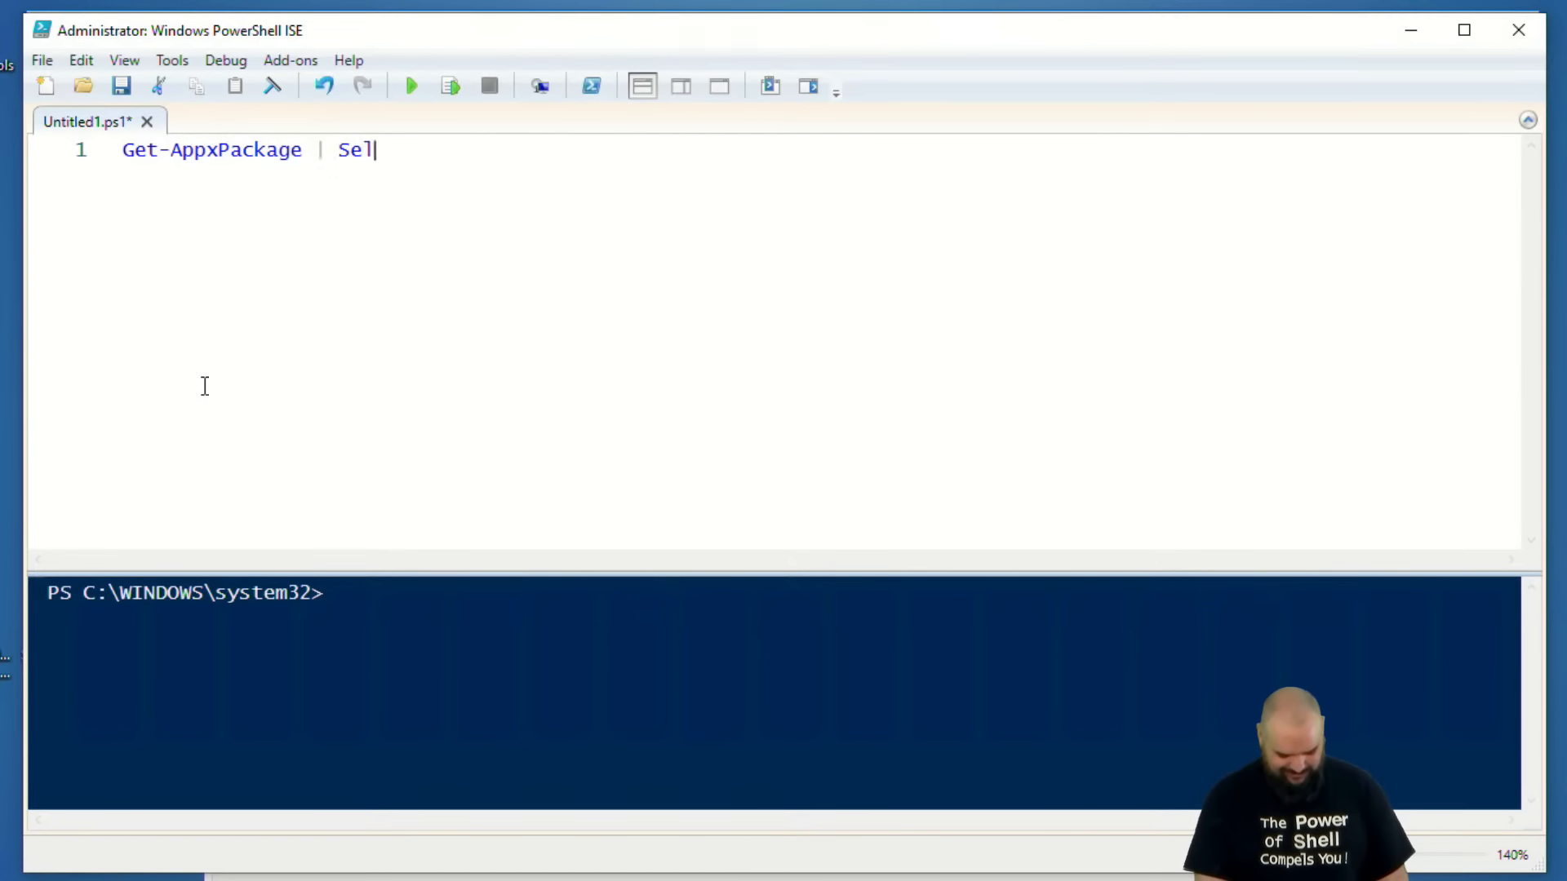
{"action": "type", "text": "ect N"}
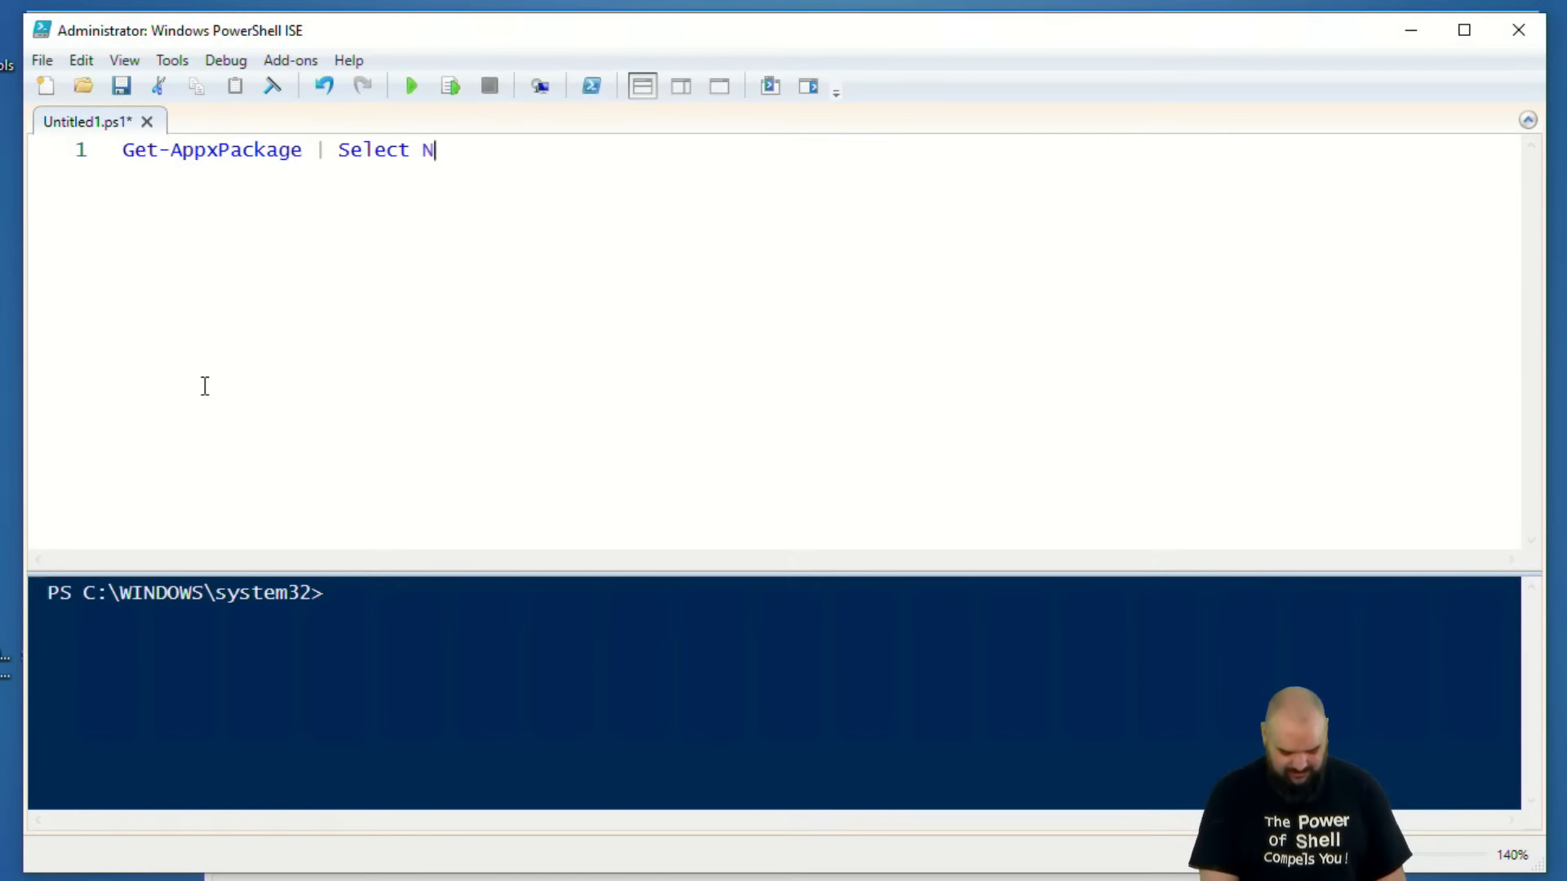
{"action": "type", "text": "Ame, Inst"}
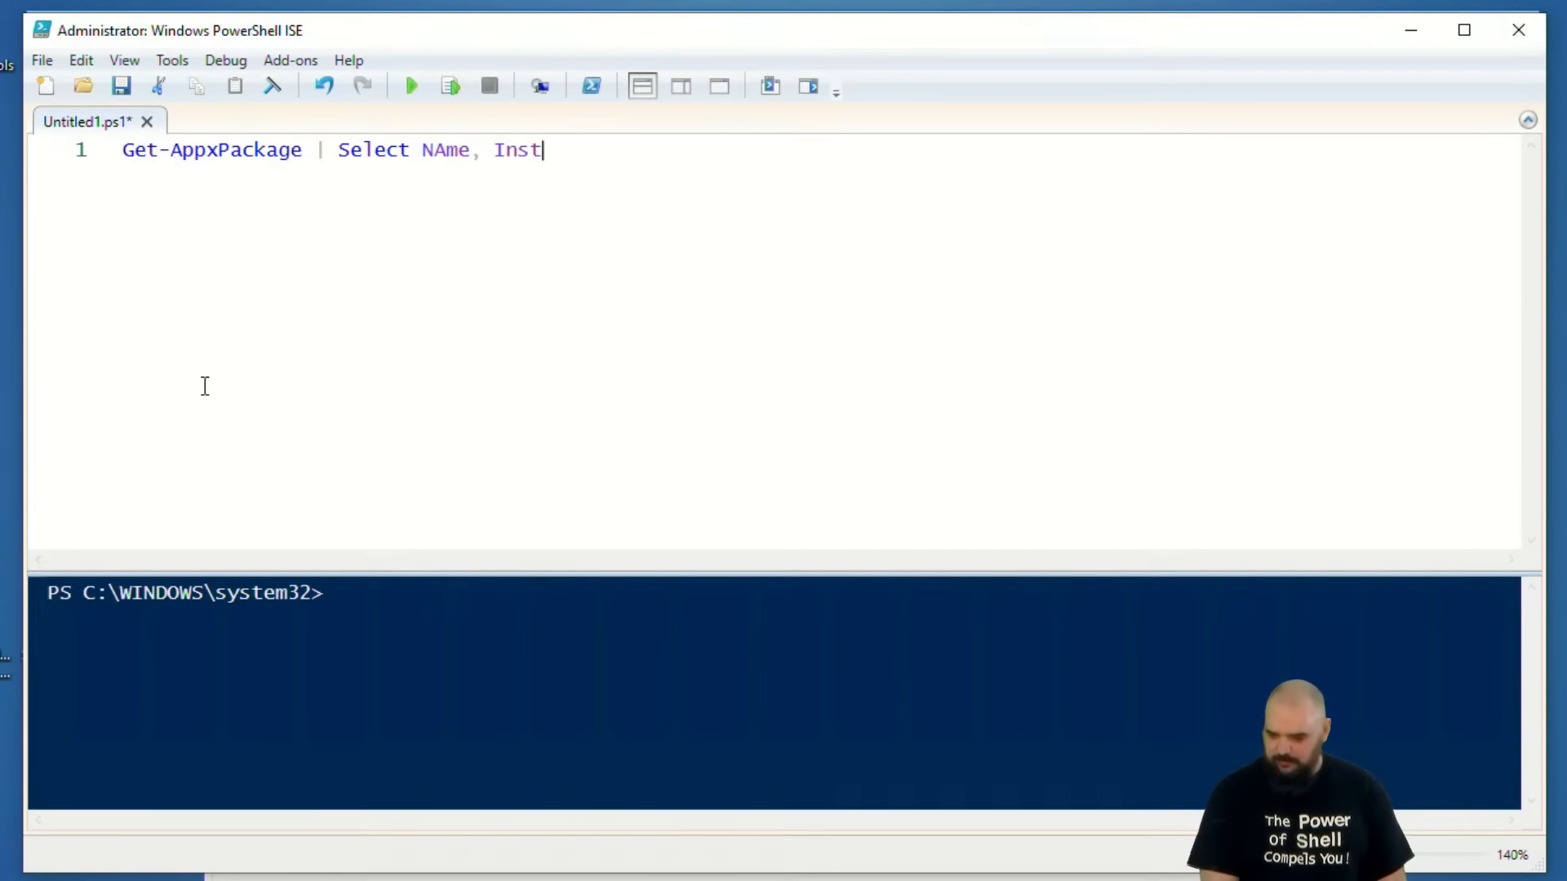
{"action": "type", "text": "alll"}
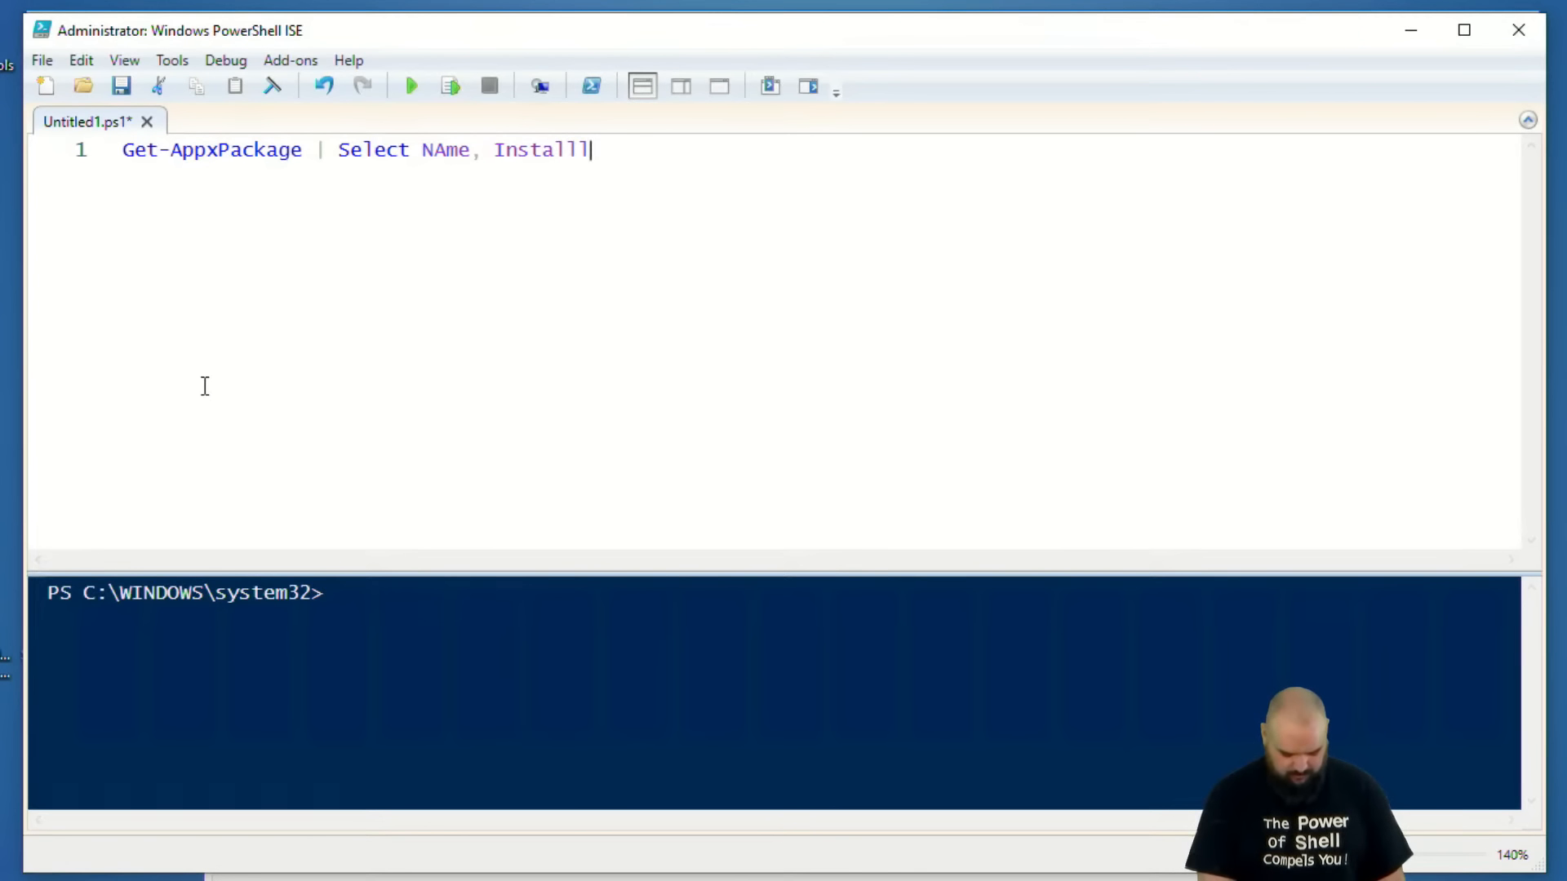
{"action": "type", "text": "ocation "}
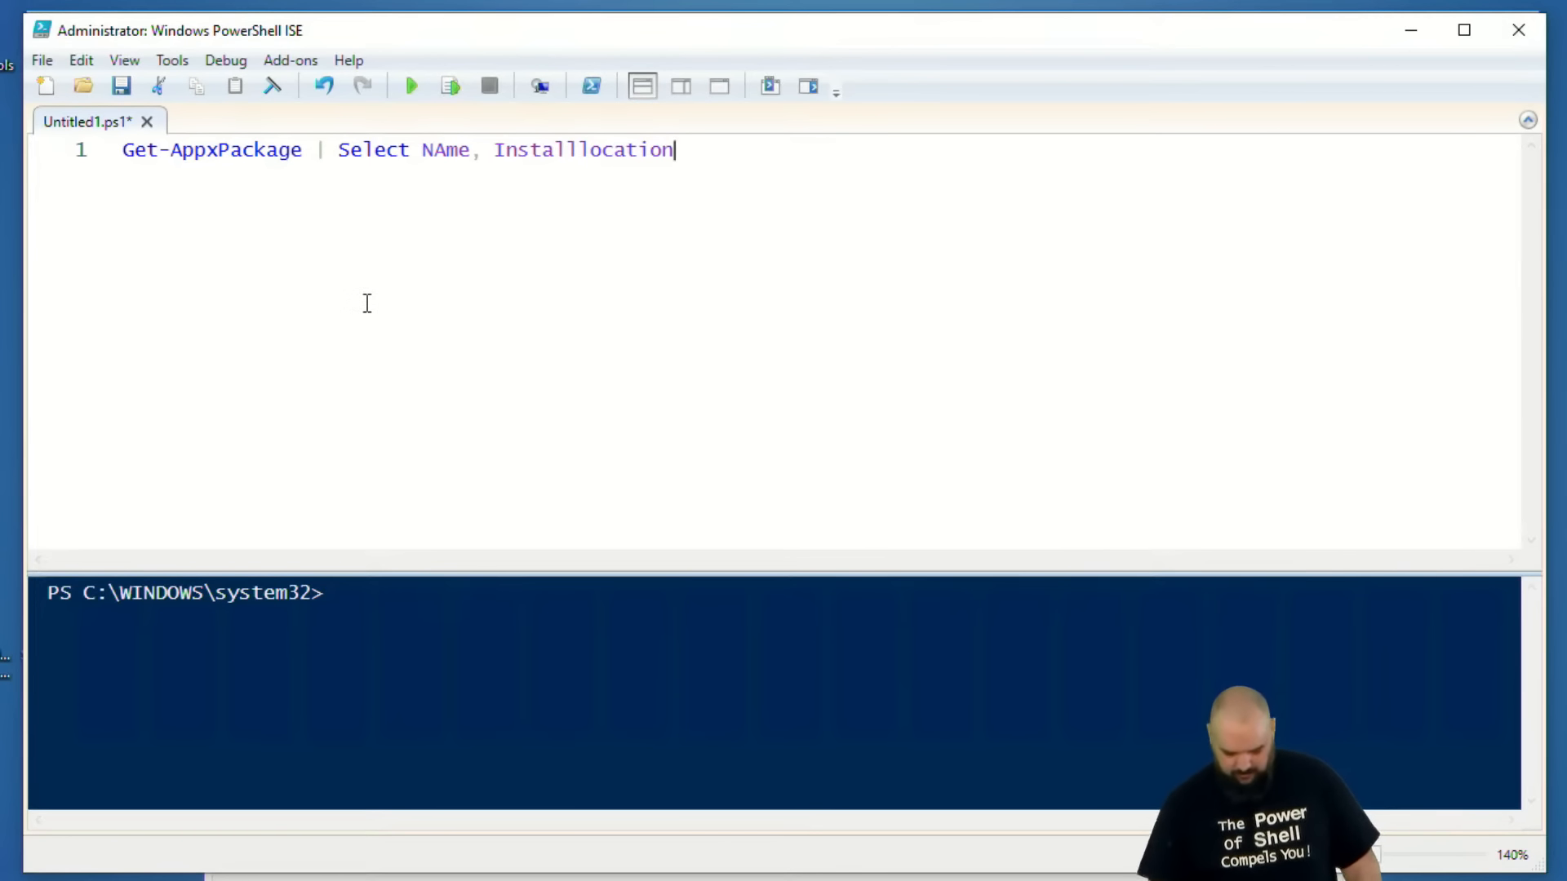
{"action": "type", "text": "| out"}
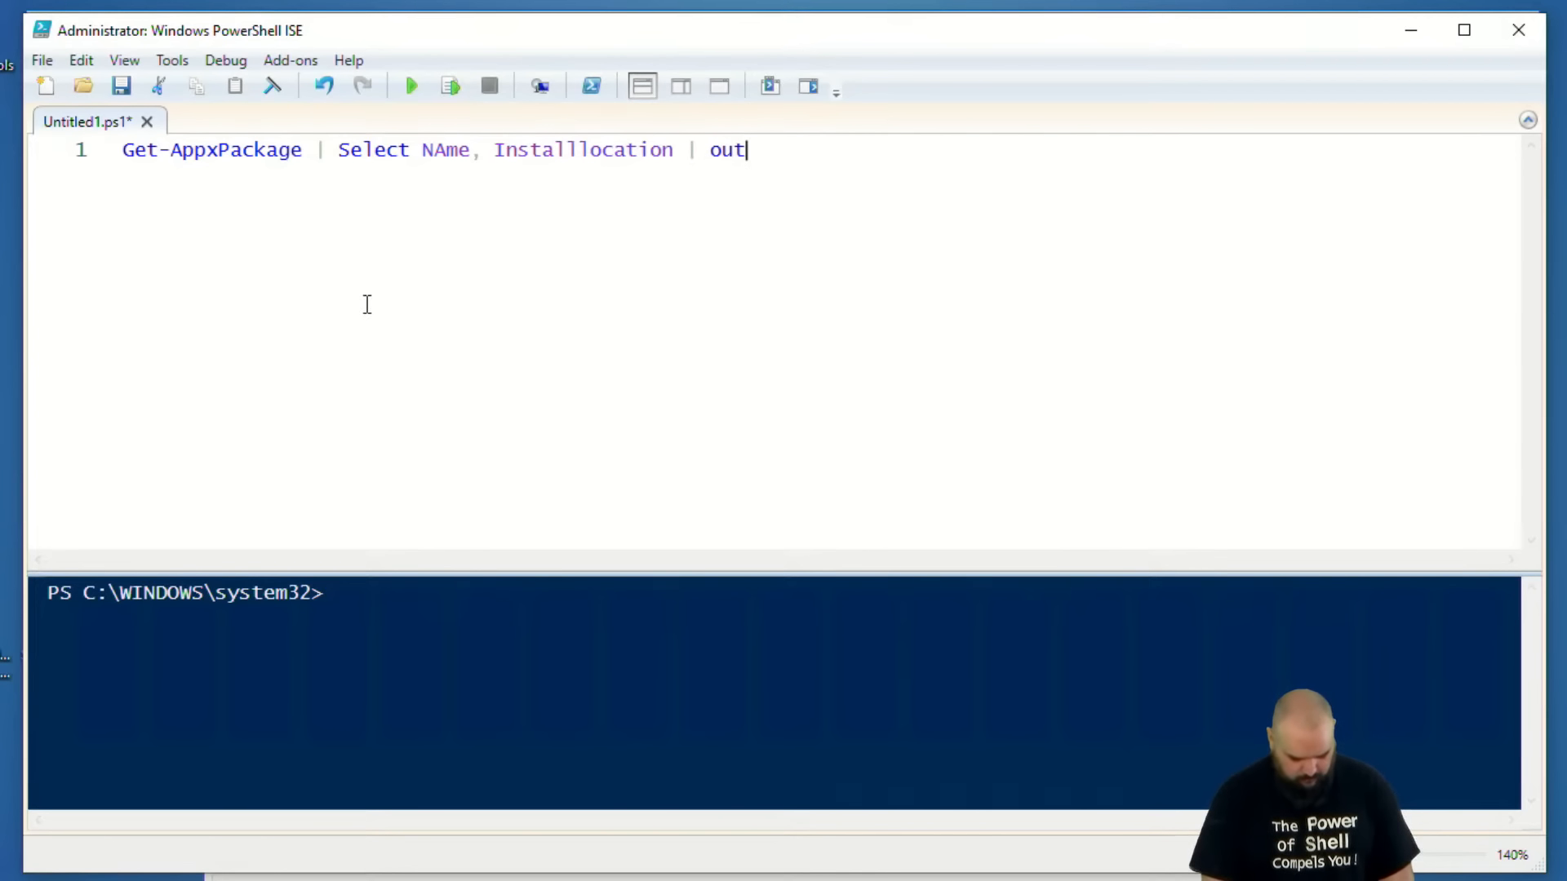
{"action": "type", "text": "-grid"}
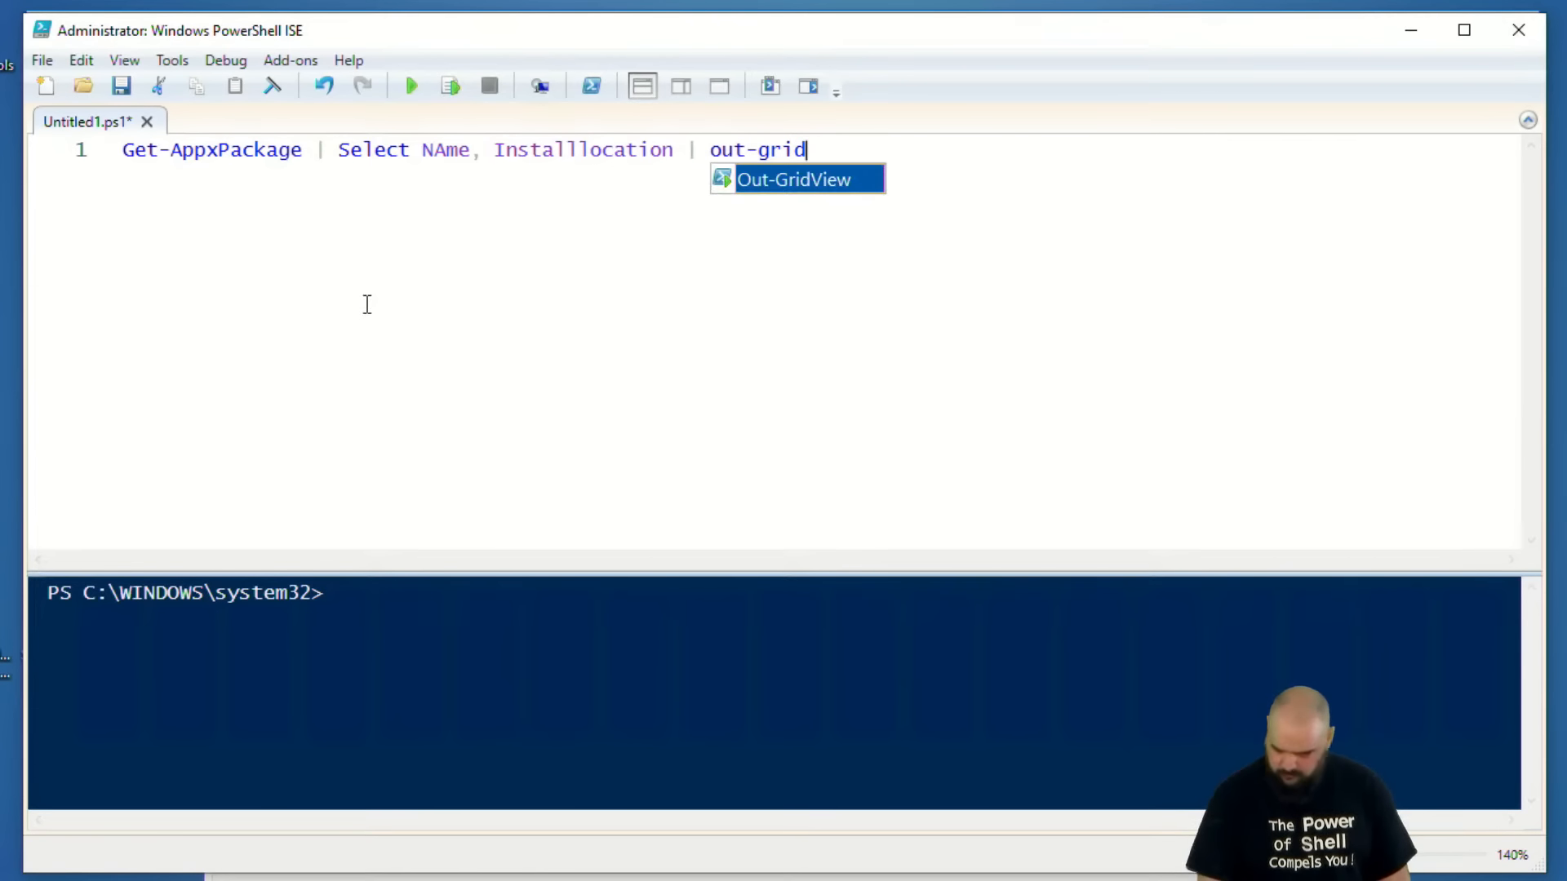
Pipe the Appx package command to Out-GridView and run the line.
{"action": "key", "text": "Tab"}
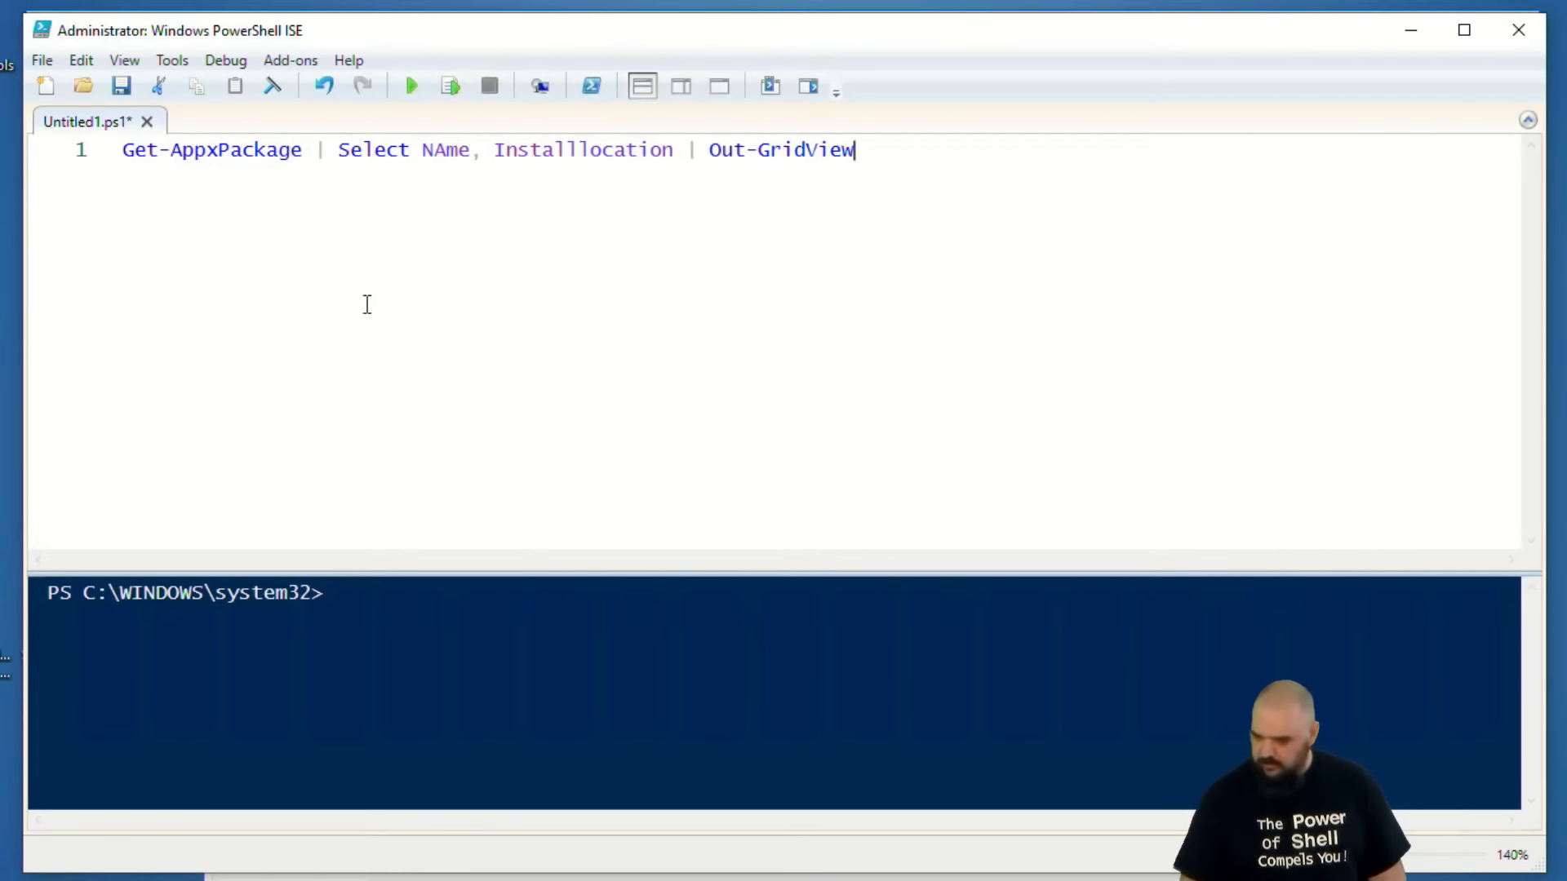
{"action": "left_click", "coordinate": [449, 86]}
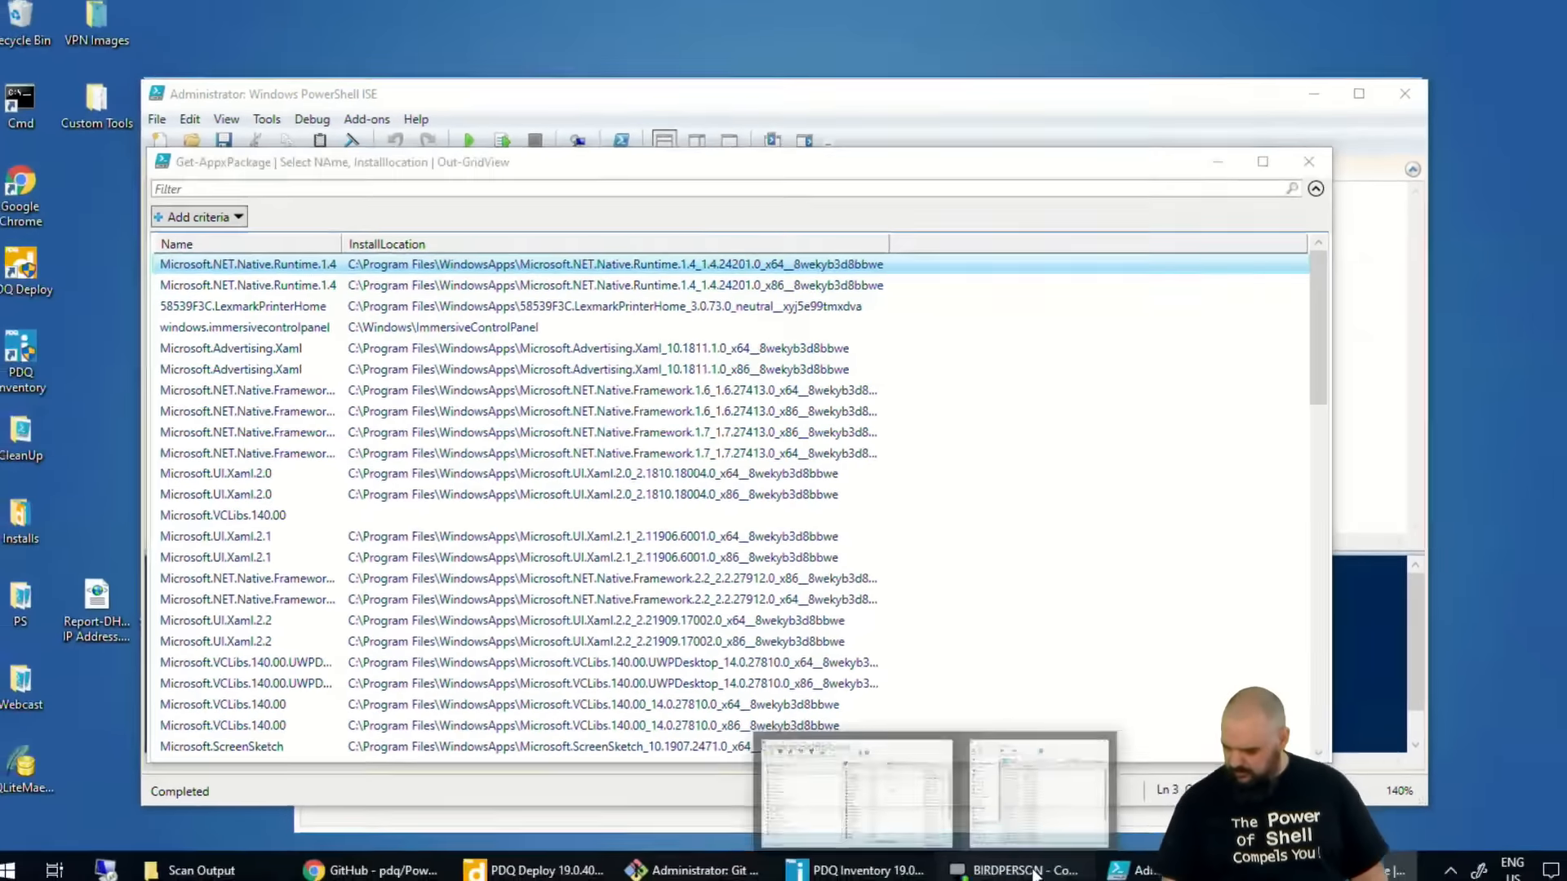
Widen the InstallLocation column in BIRDPERSON's Appx results in PDQ Inventory to compare them, and close the computer window and the grid view.
{"action": "left_click", "coordinate": [1012, 864]}
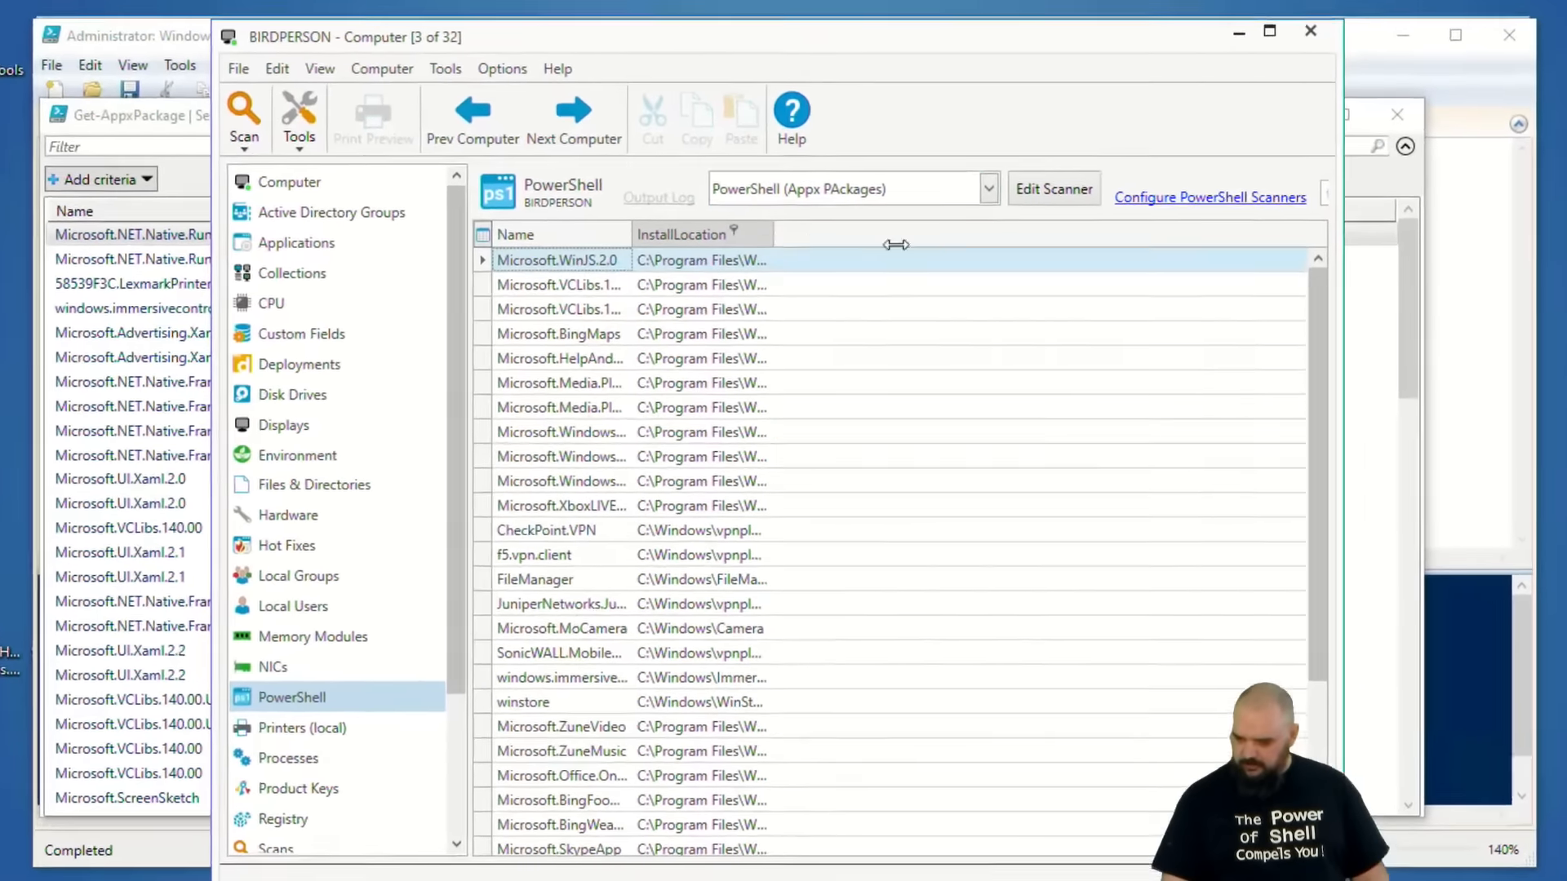
{"action": "left_click_drag", "start_coordinate": [771, 265], "coordinate": [1111, 266]}
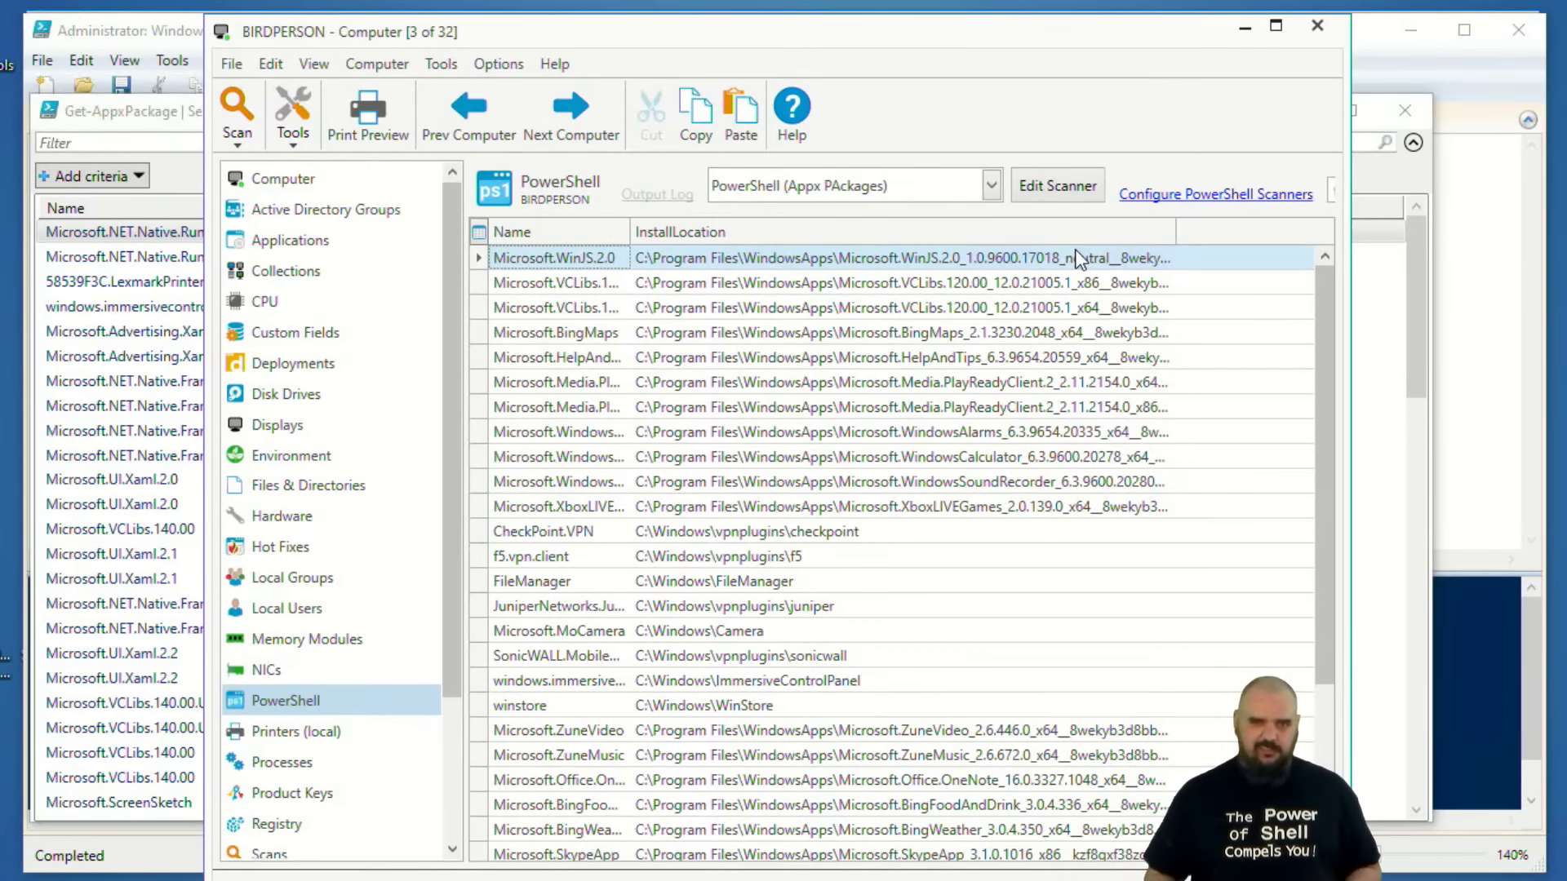
{"action": "left_click", "coordinate": [1324, 27]}
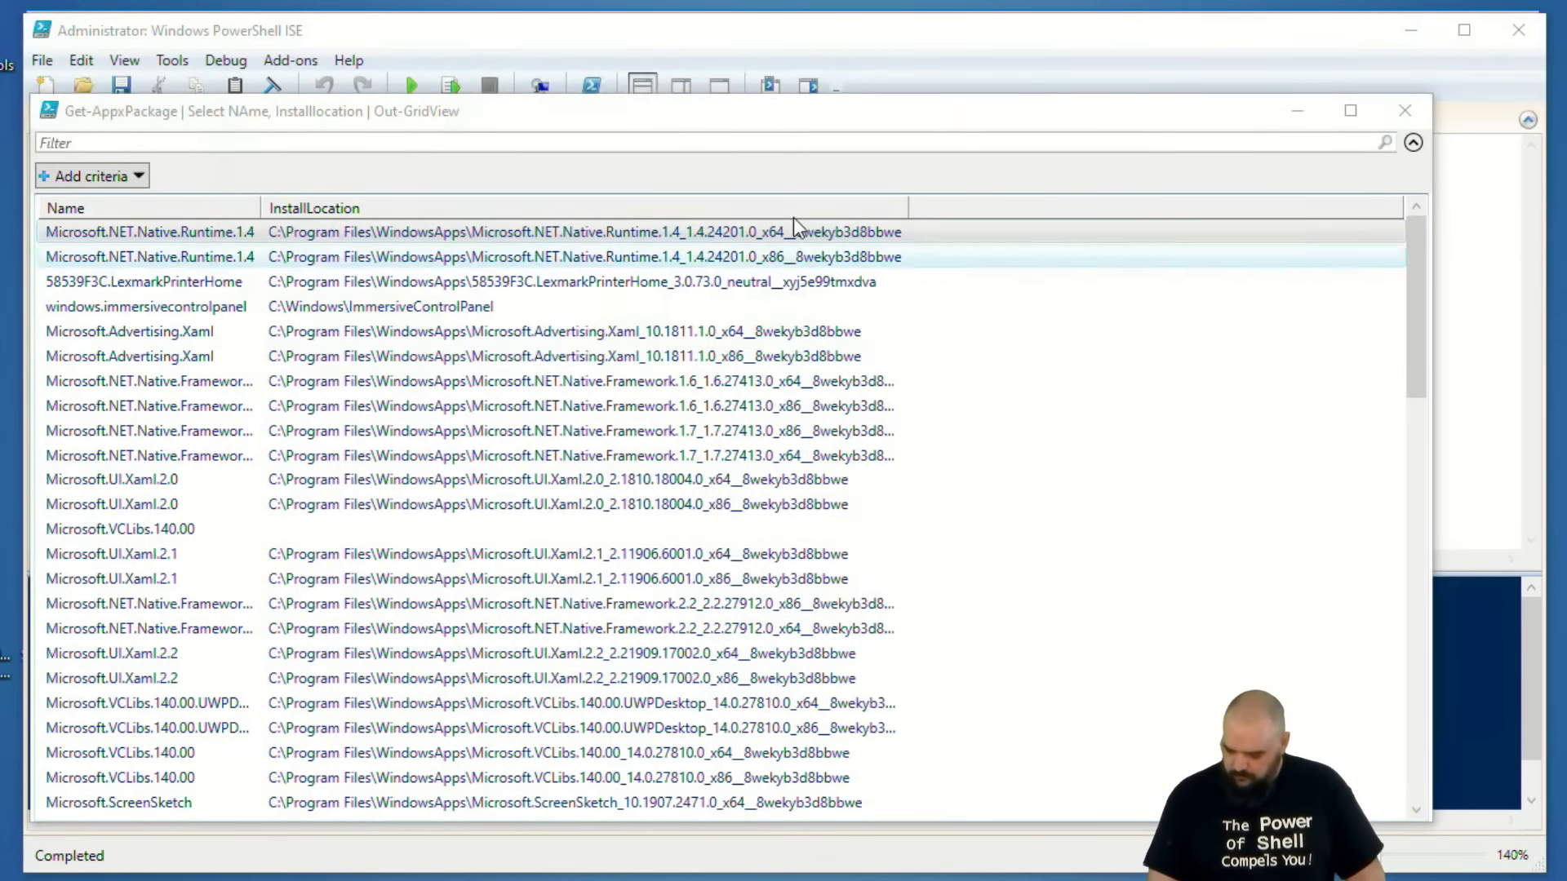
{"action": "left_click", "coordinate": [1404, 106]}
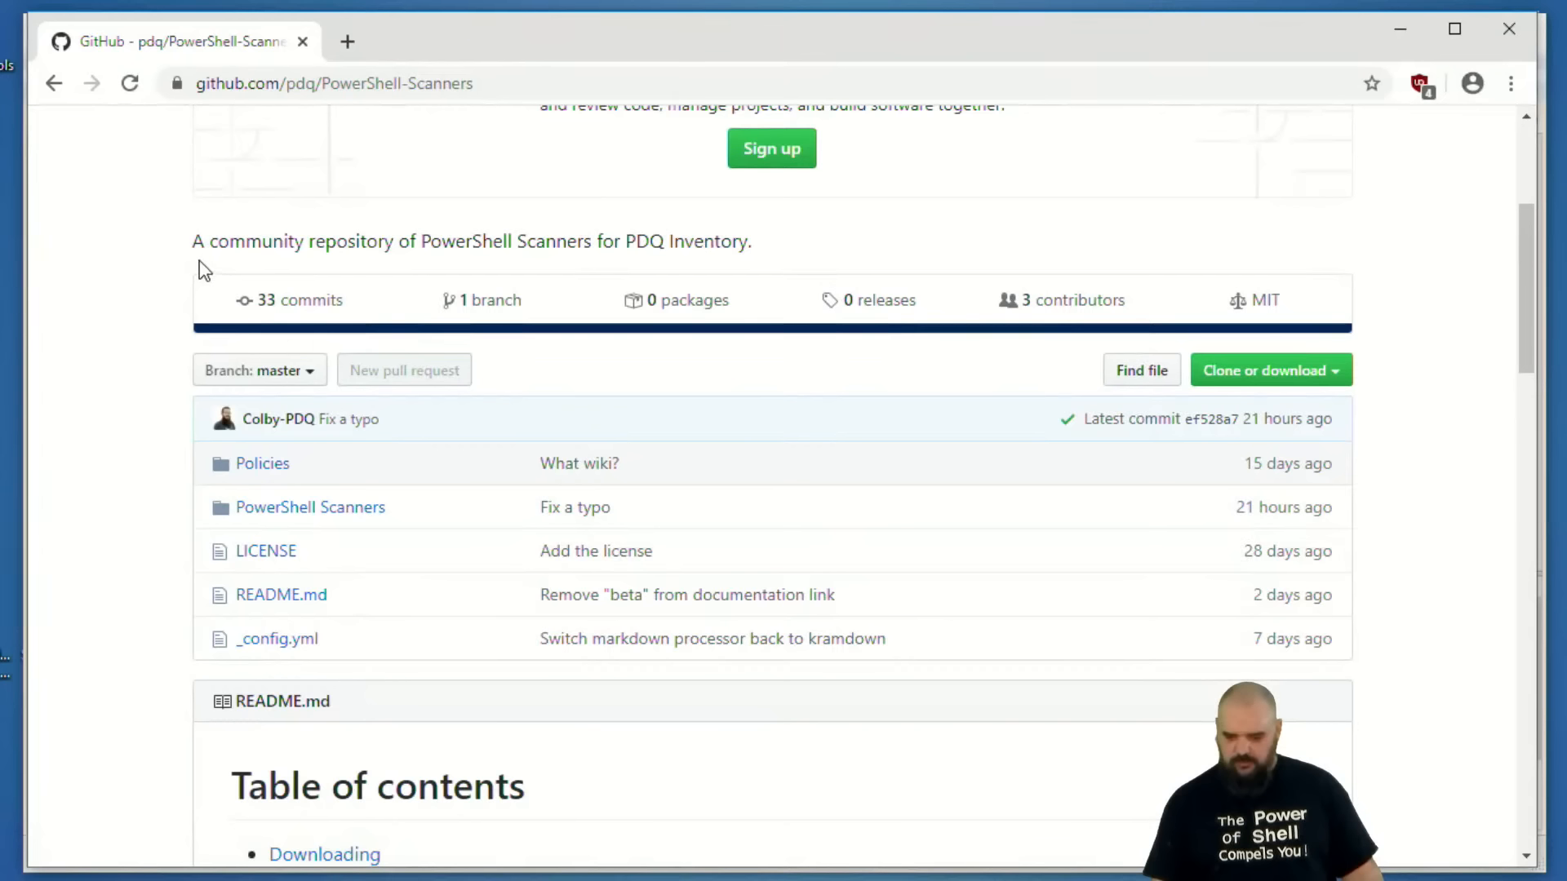
Switch to Chrome and look through the PowerShell Scanners folder of the pdq/PowerShell-Scanners GitHub repository.
{"action": "scroll", "coordinate": [269, 291], "scroll_direction": "up", "scroll_amount": 5}
{"action": "scroll", "coordinate": [275, 324], "scroll_direction": "down", "scroll_amount": 5}
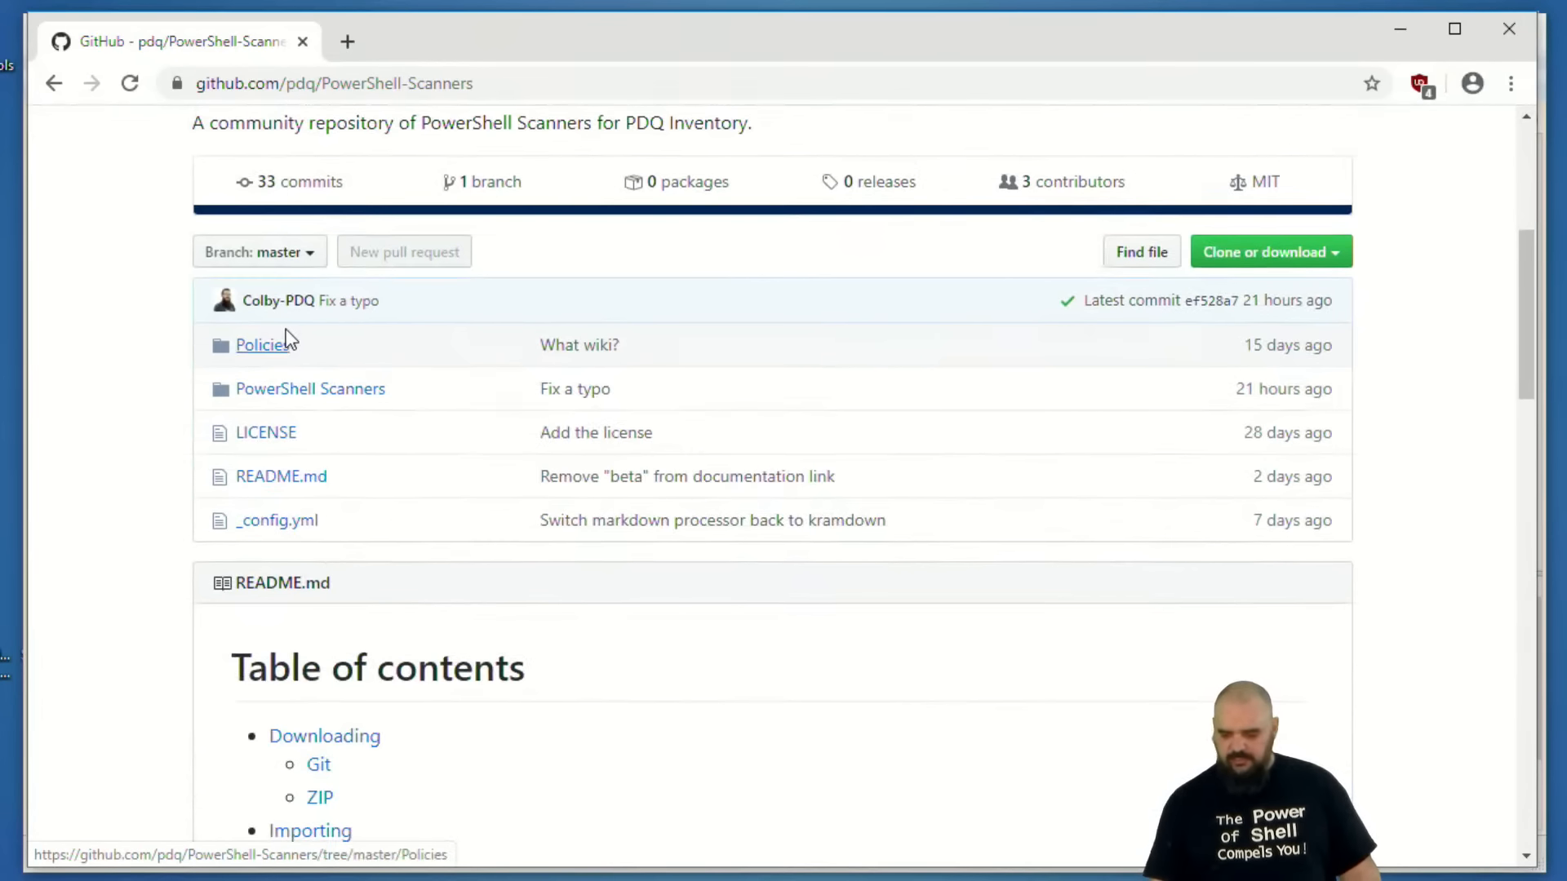
{"action": "left_click", "coordinate": [367, 393]}
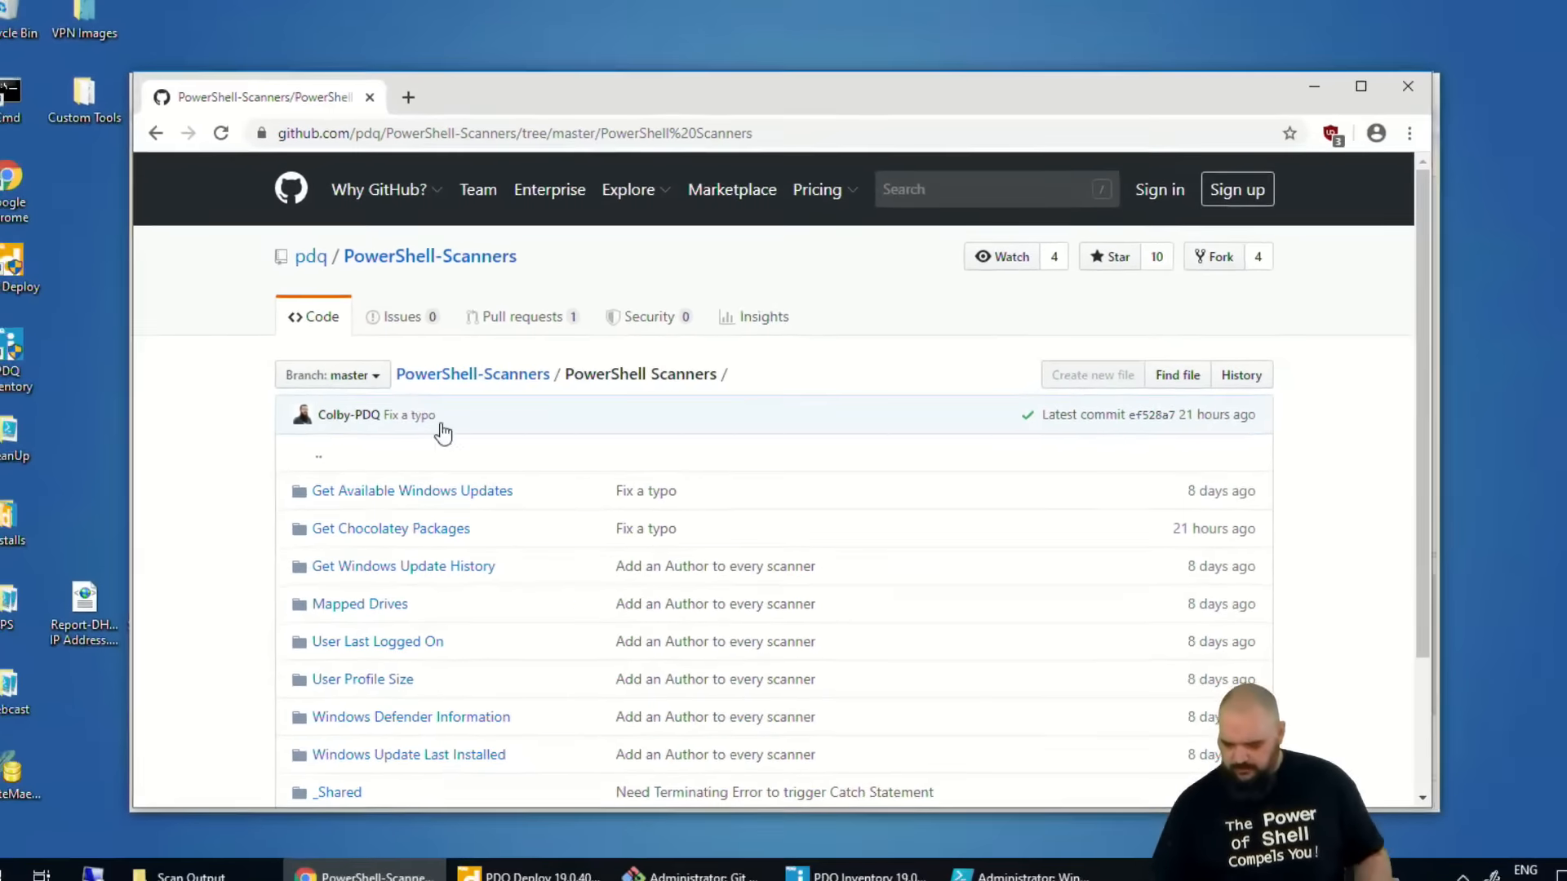
{"action": "scroll", "coordinate": [417, 442], "scroll_direction": "down", "scroll_amount": 3}
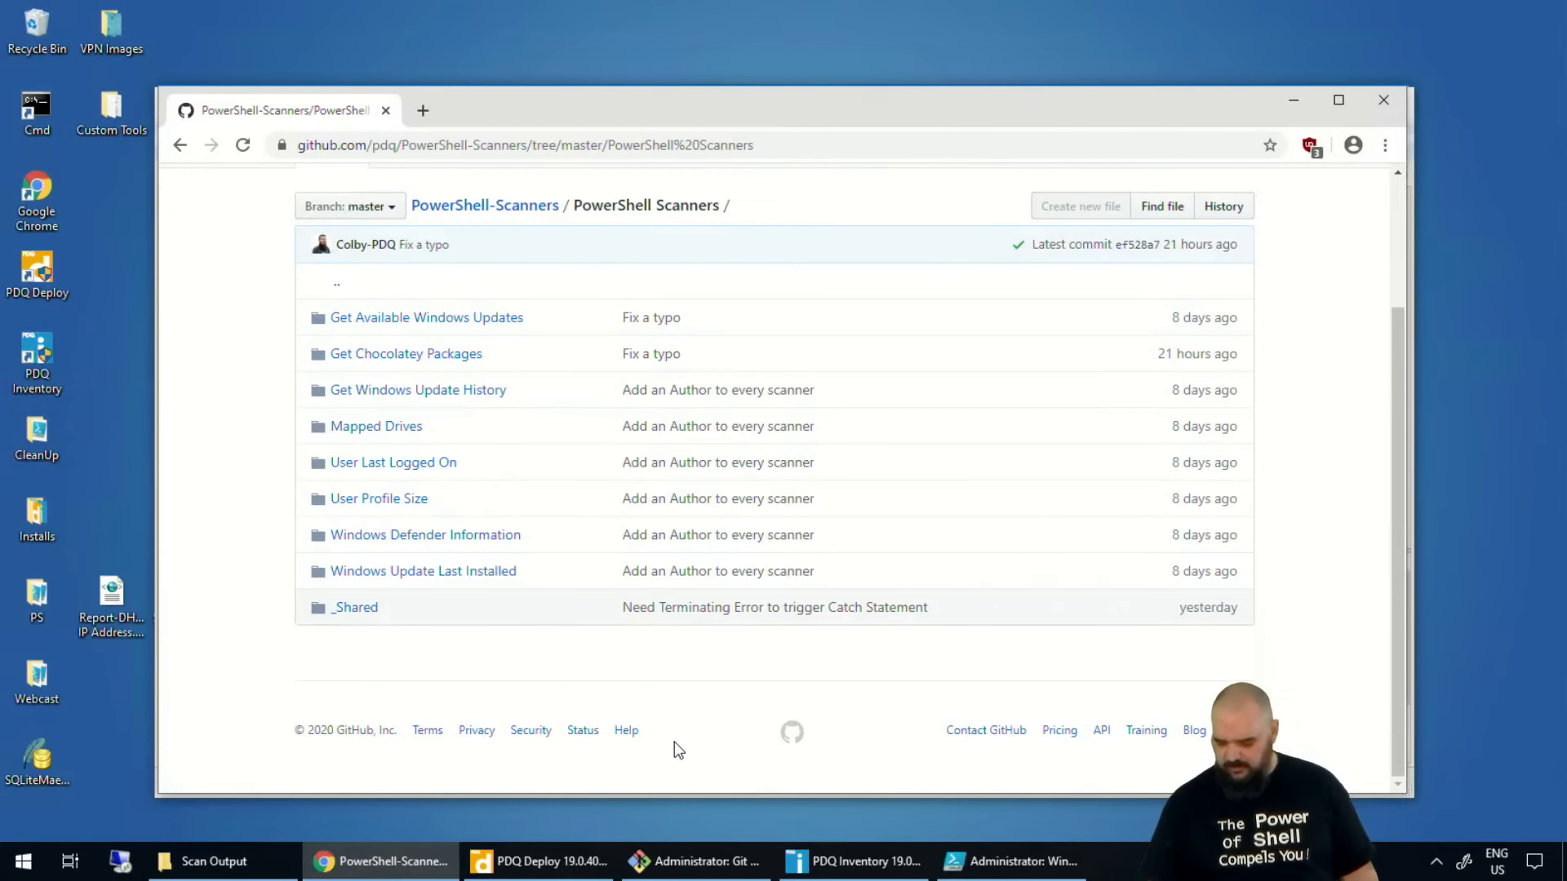
Return to the repository's main page and examine the README's Git setup section with the git clone command.
{"action": "left_click", "coordinate": [180, 145]}
{"action": "scroll", "coordinate": [465, 417], "scroll_direction": "down", "scroll_amount": 10}
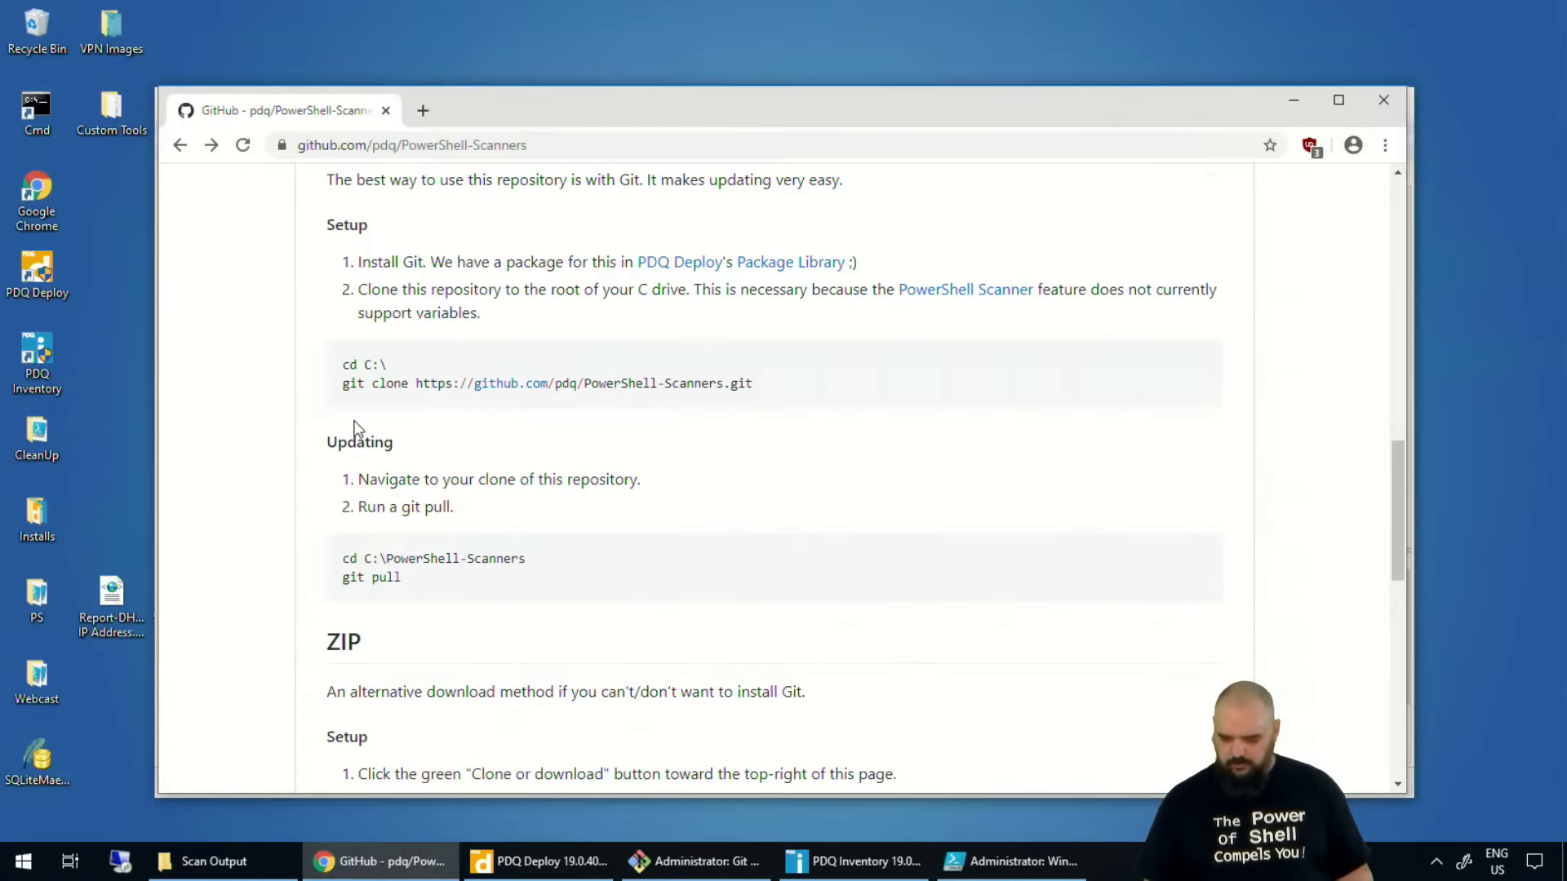
{"action": "left_click_drag", "start_coordinate": [359, 400], "coordinate": [774, 396]}
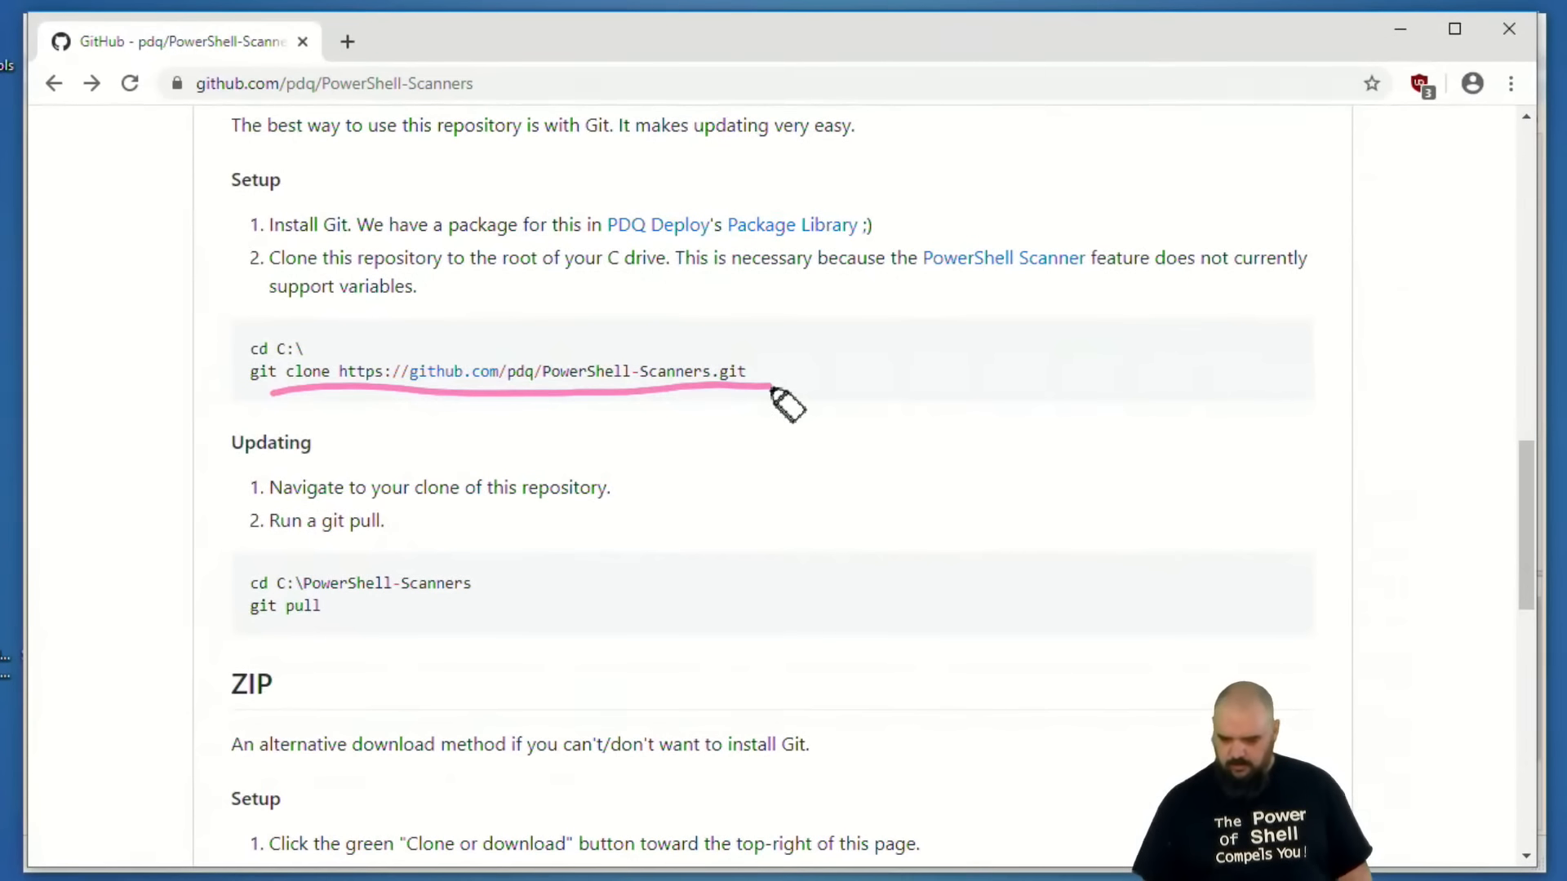
{"action": "key", "text": "Escape"}
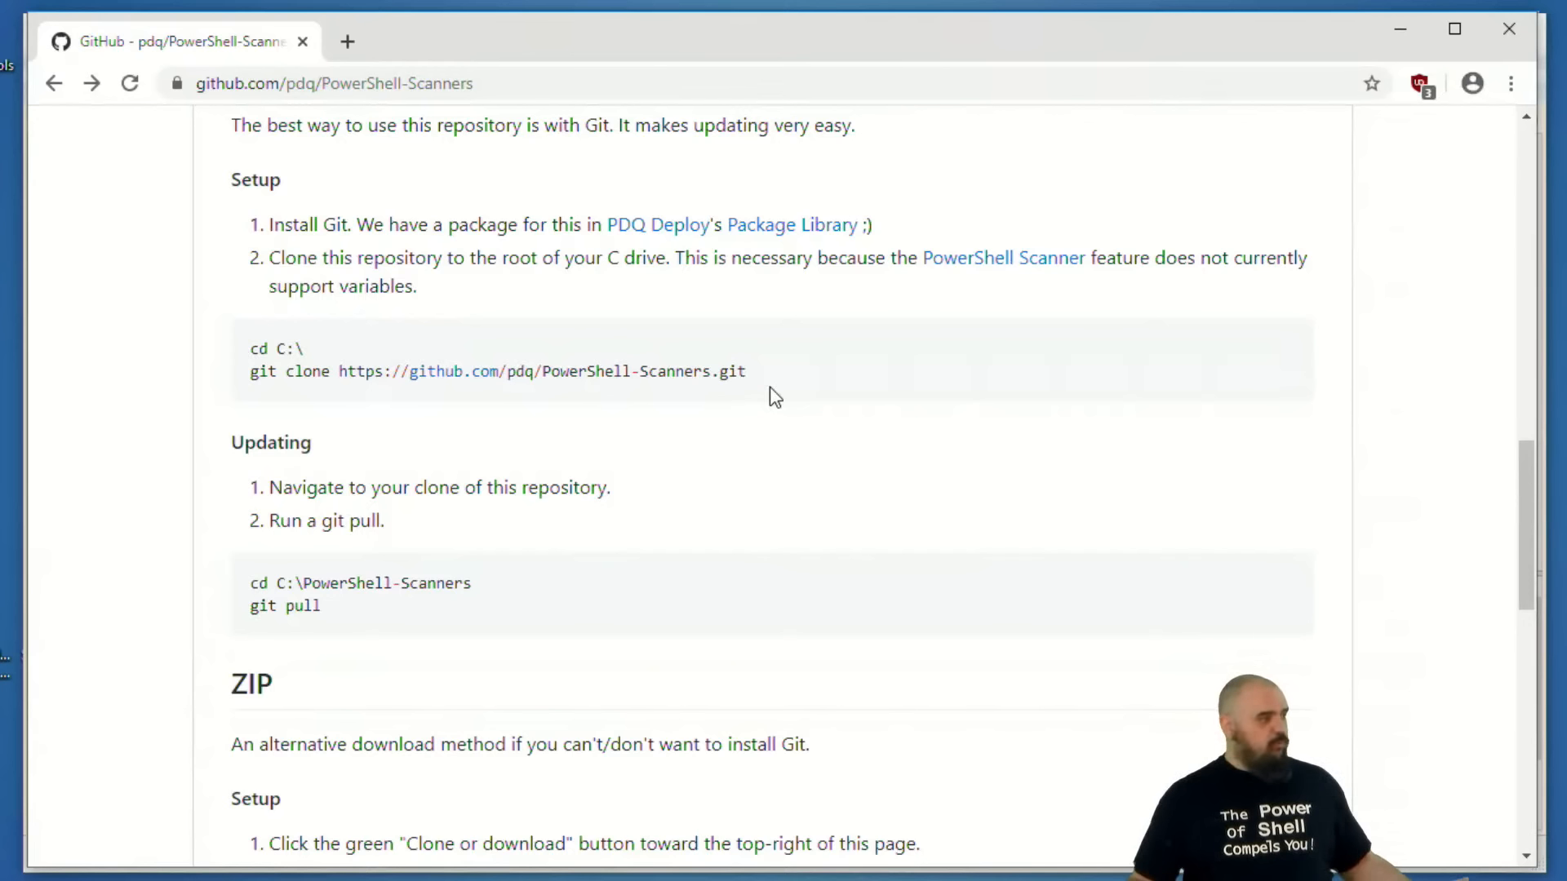
Switch to PDQ Deploy and search its Package Library for "git".
{"action": "key", "text": "alt+Tab"}
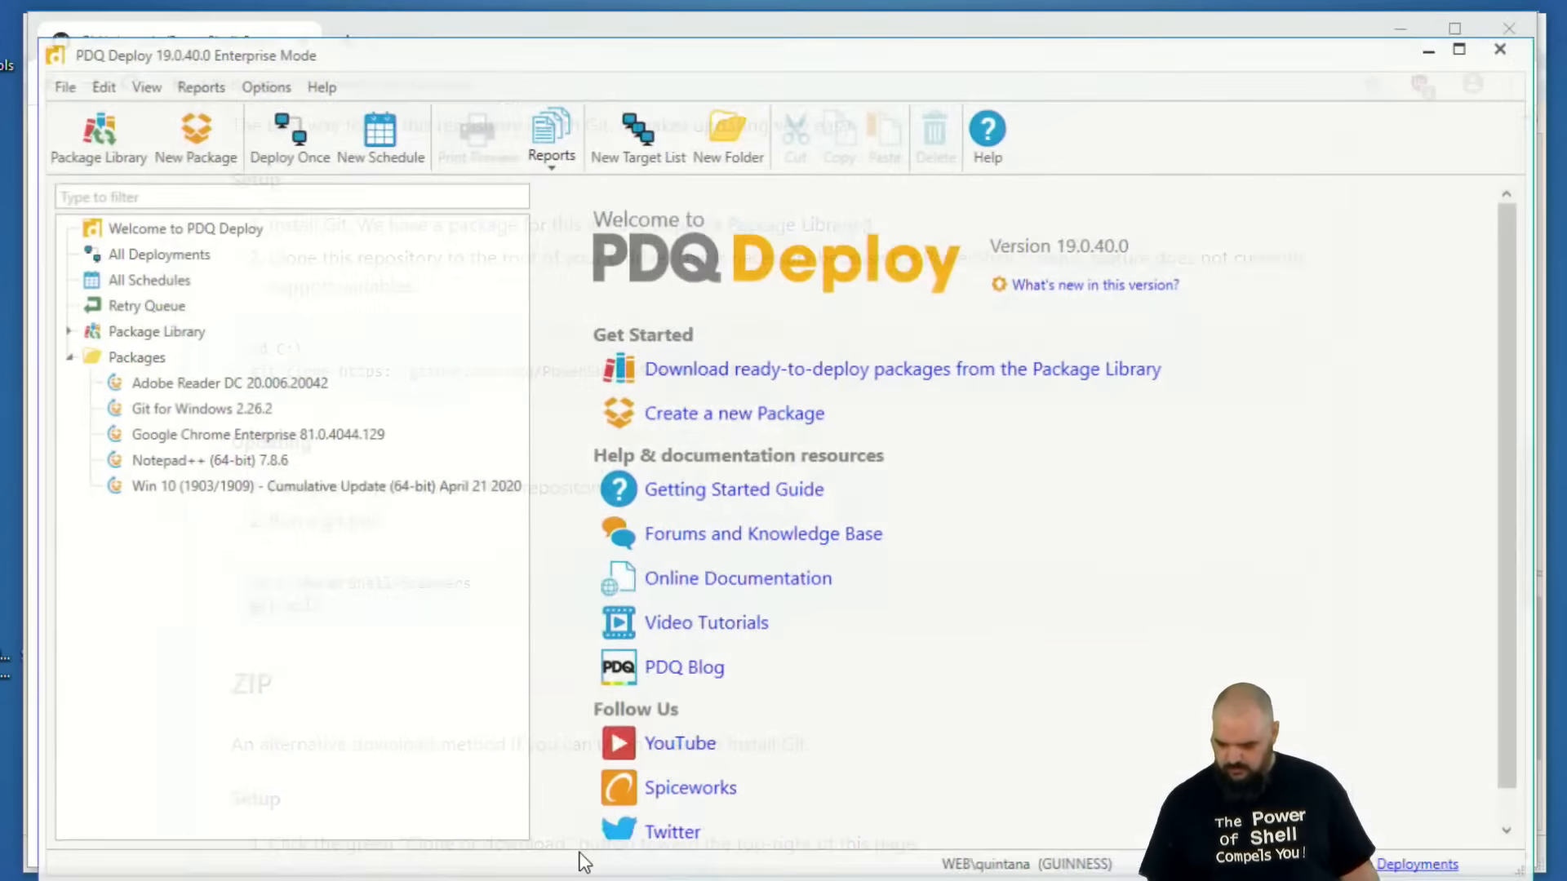
{"action": "left_click", "coordinate": [143, 310]}
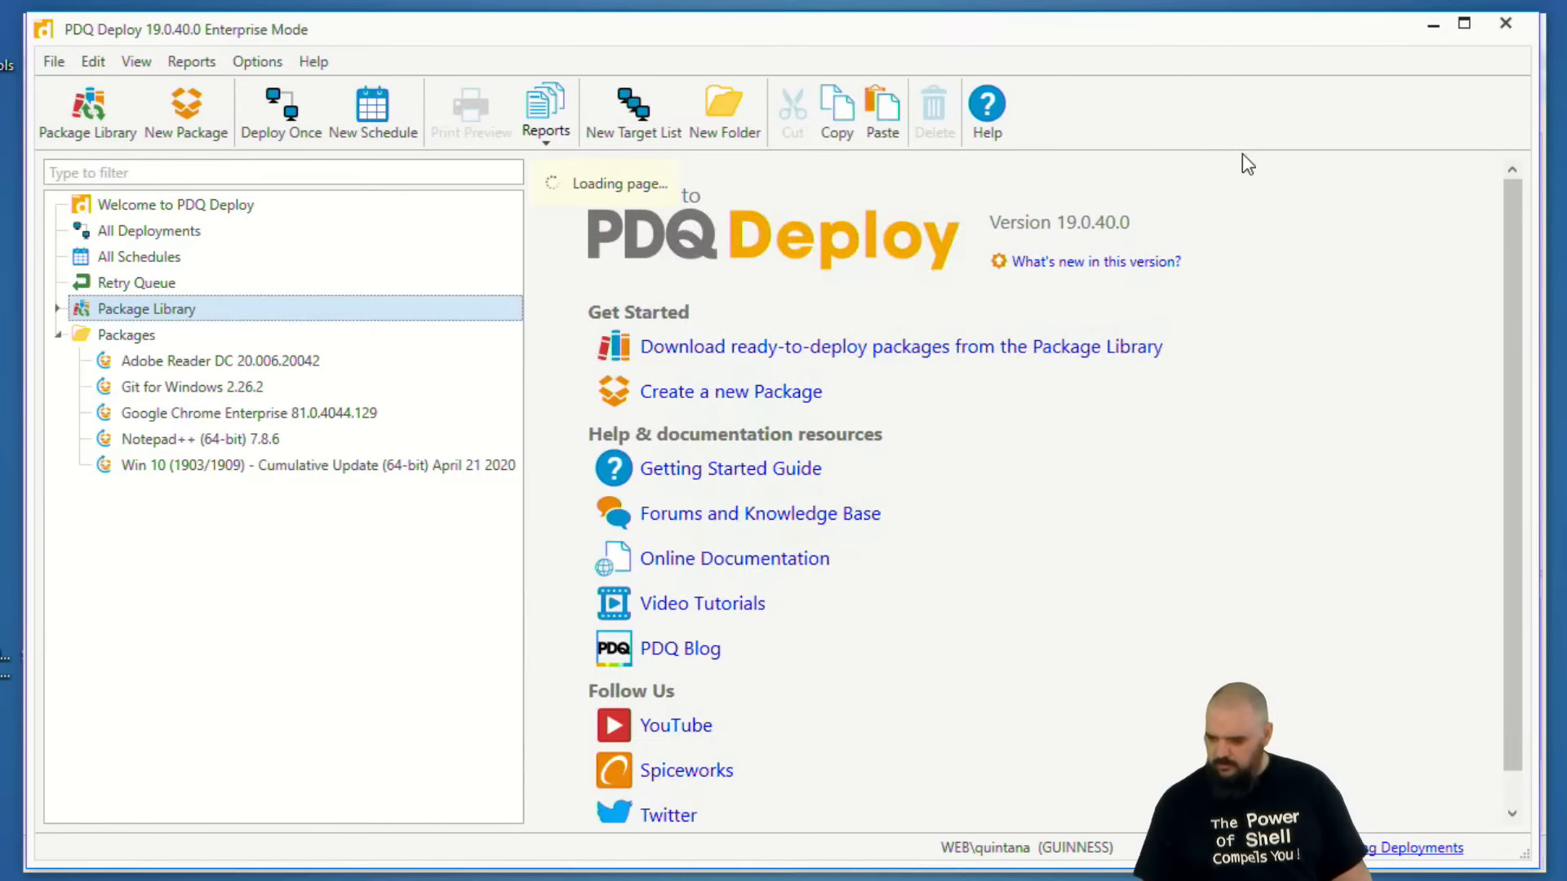
{"action": "left_click", "coordinate": [1310, 236]}
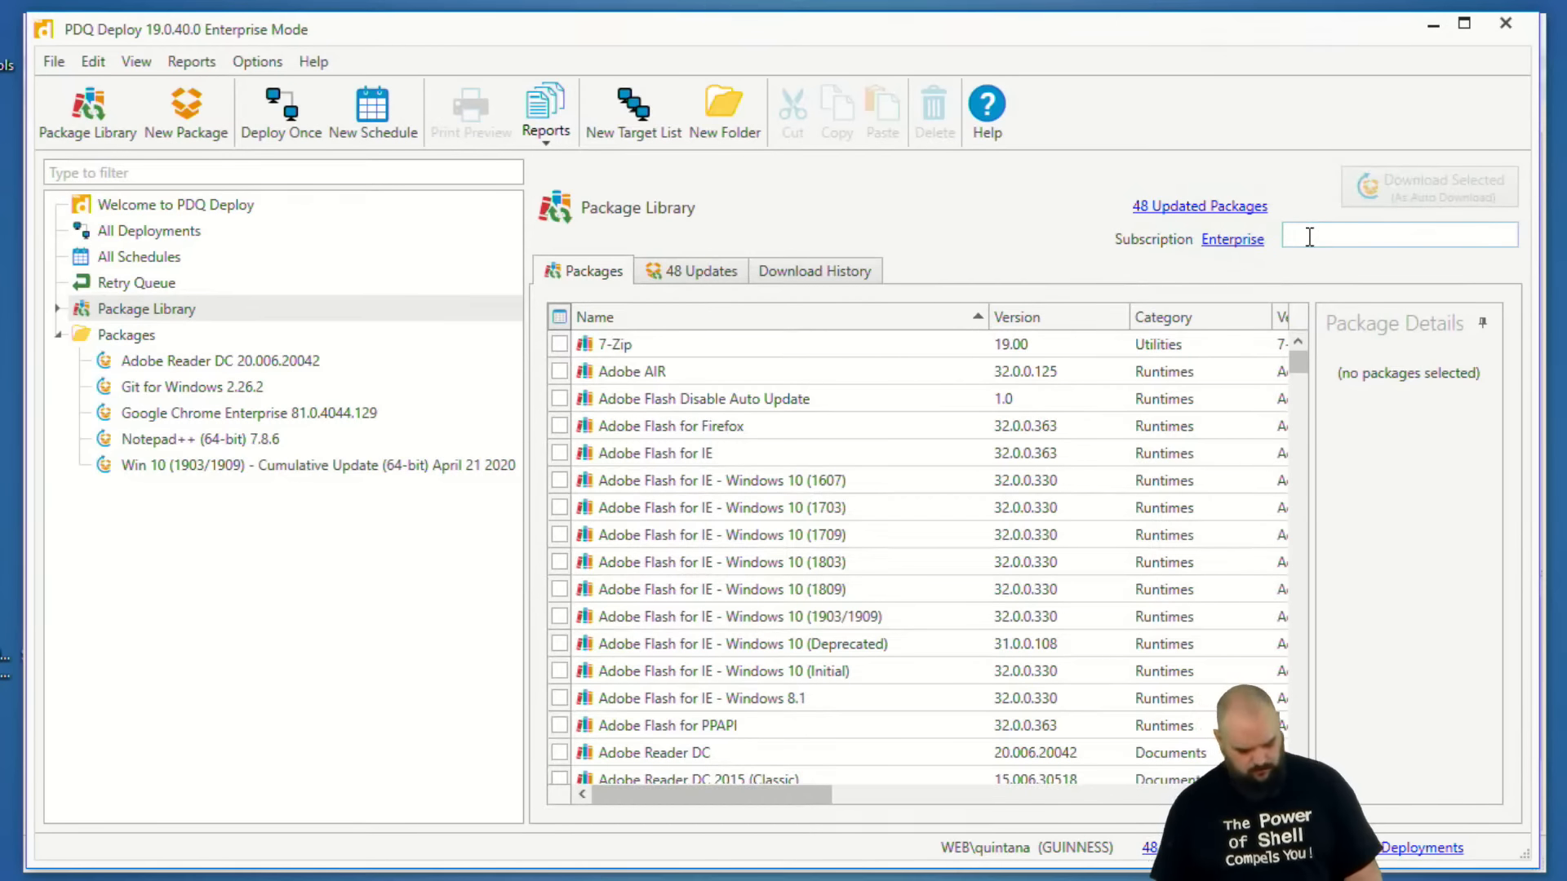
{"action": "type", "text": "git"}
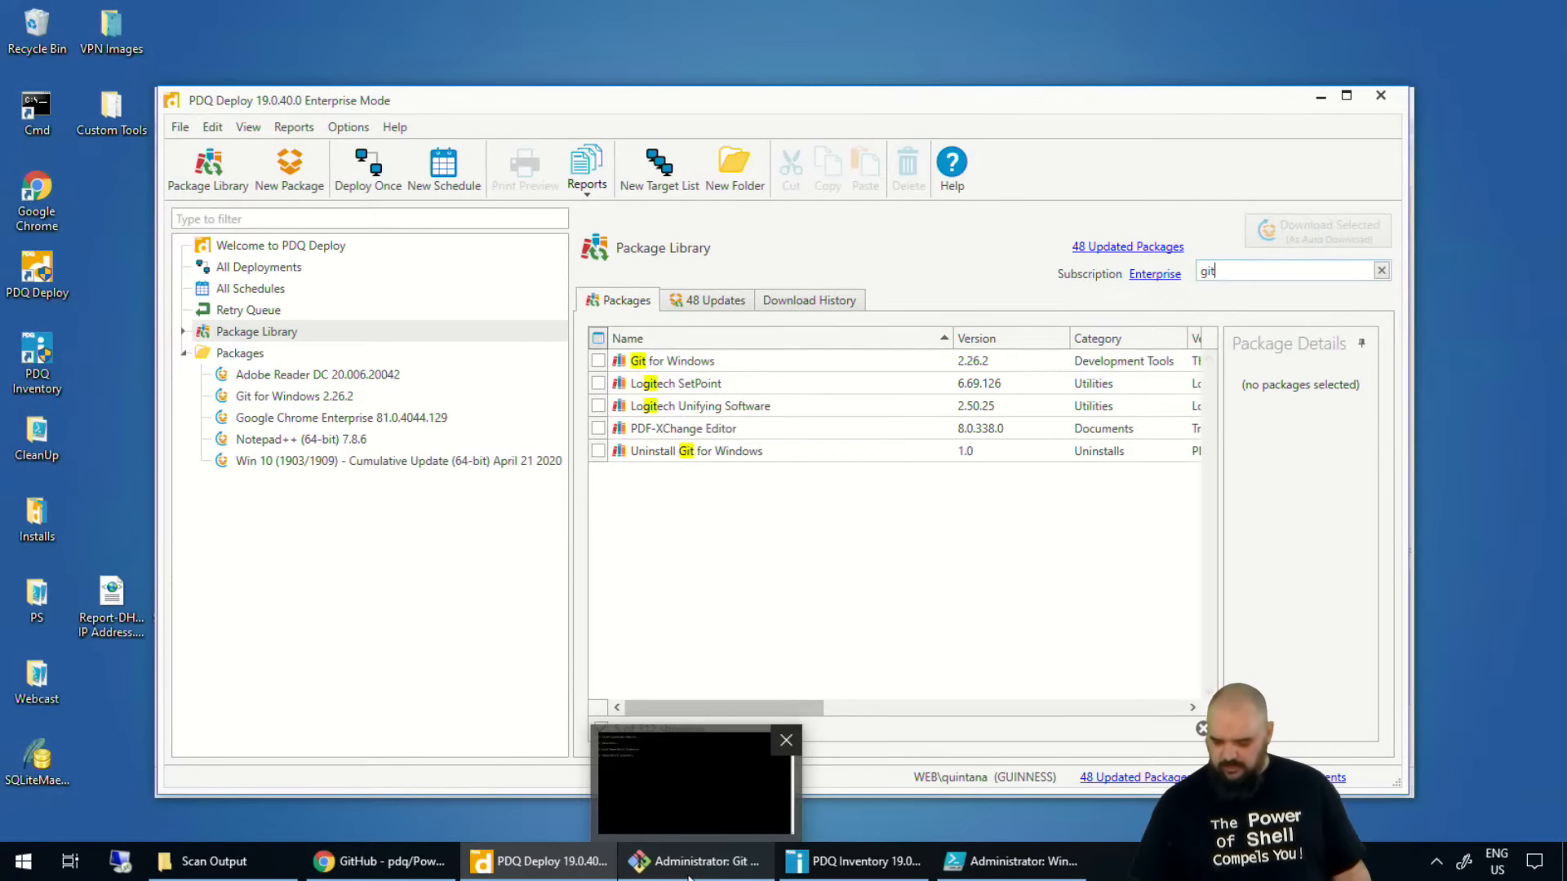
Look at the Git CMD window and return to the Git for Windows entry in PDQ Deploy's Package Library.
{"action": "left_click", "coordinate": [689, 874]}
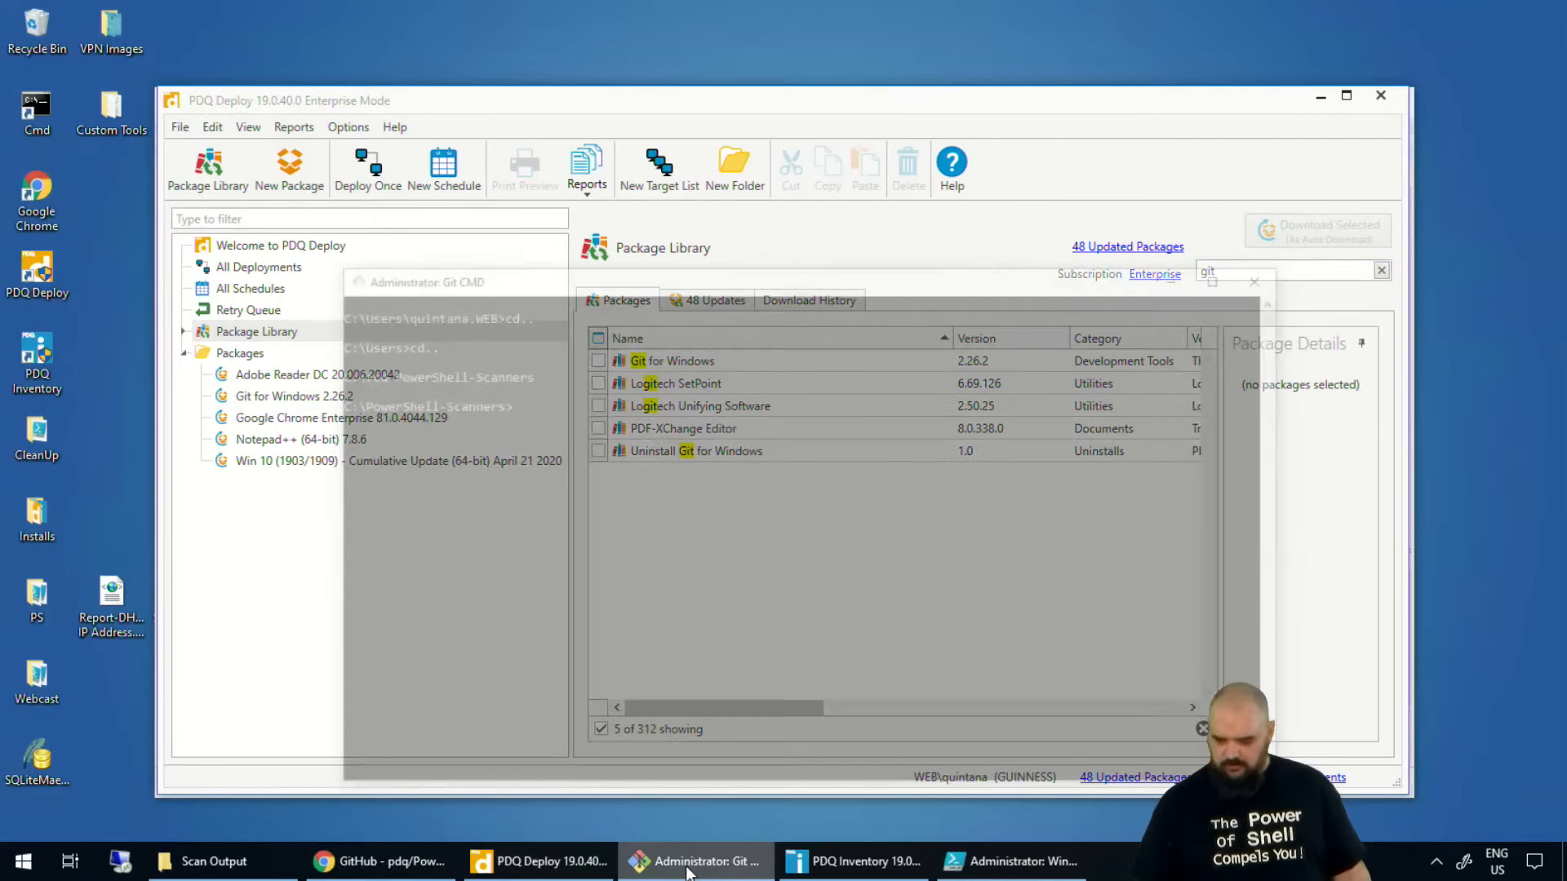
{"action": "left_click", "coordinate": [1015, 99]}
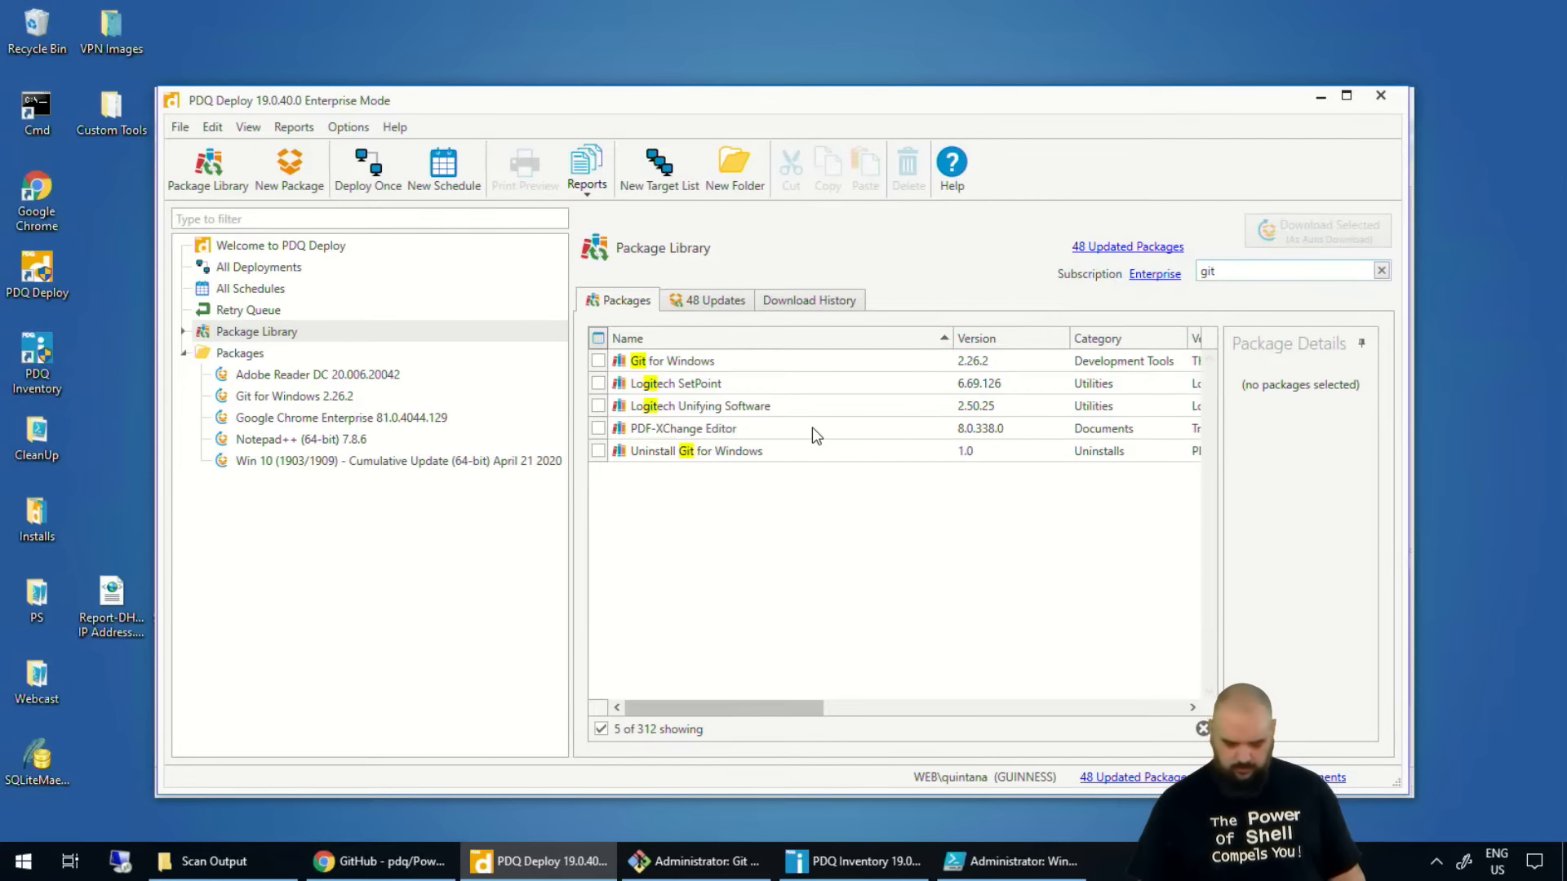
{"action": "left_click_drag", "start_coordinate": [606, 366], "coordinate": [761, 373]}
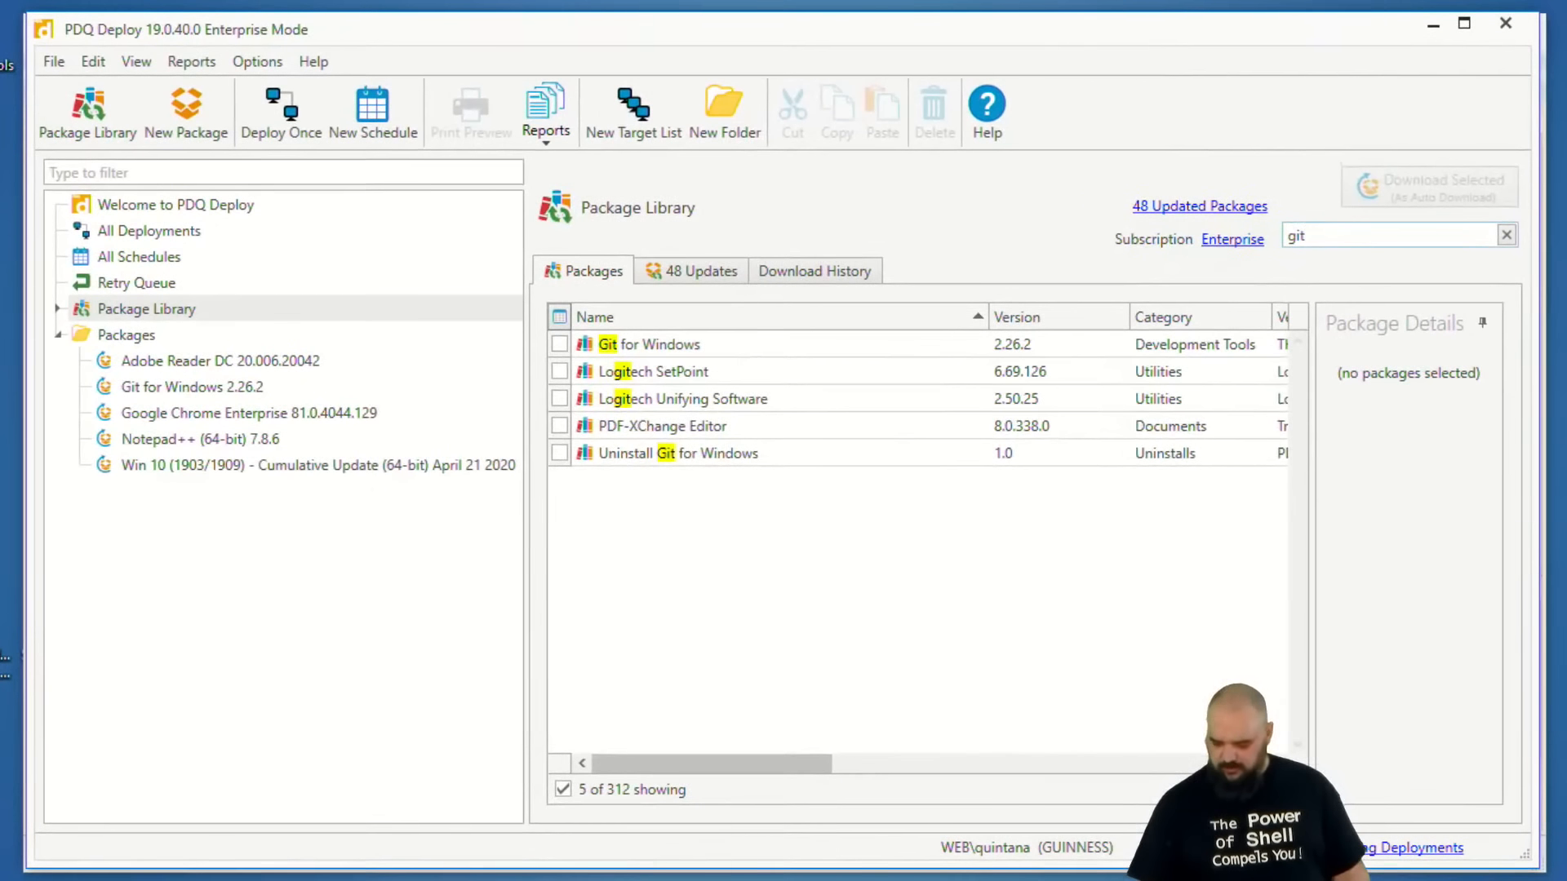
Check the updating instructions in the GitHub README and run git pull from C:\PowerShell-Scanners in the Git CMD window.
{"action": "key", "text": "alt+Tab"}
{"action": "left_click", "coordinate": [437, 295]}
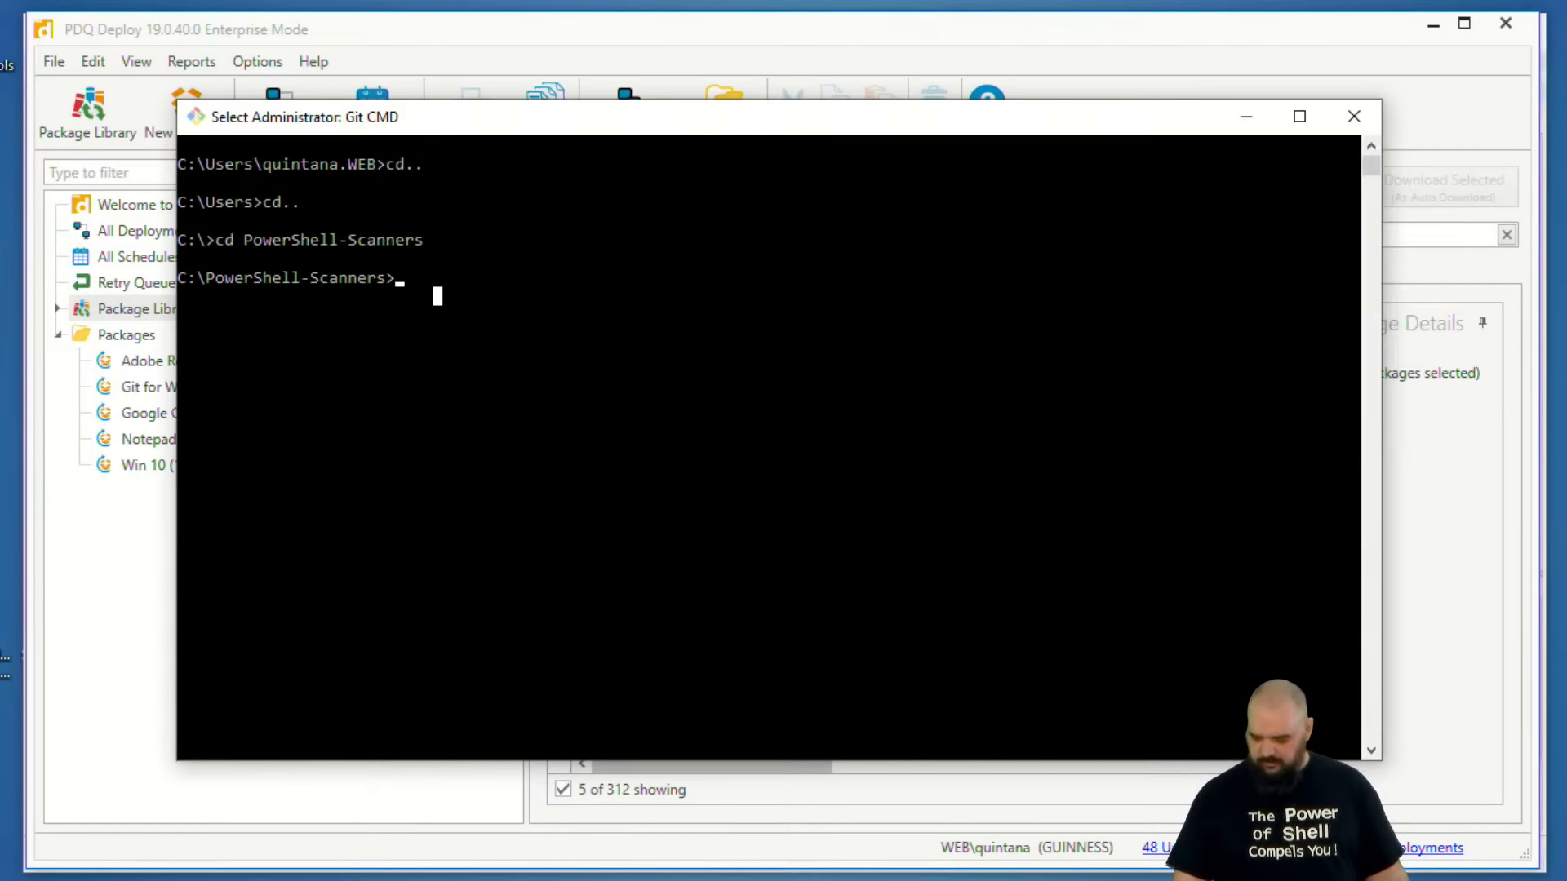
{"action": "key", "text": "alt+Tab"}
{"action": "scroll", "coordinate": [459, 615], "scroll_direction": "down", "scroll_amount": 3}
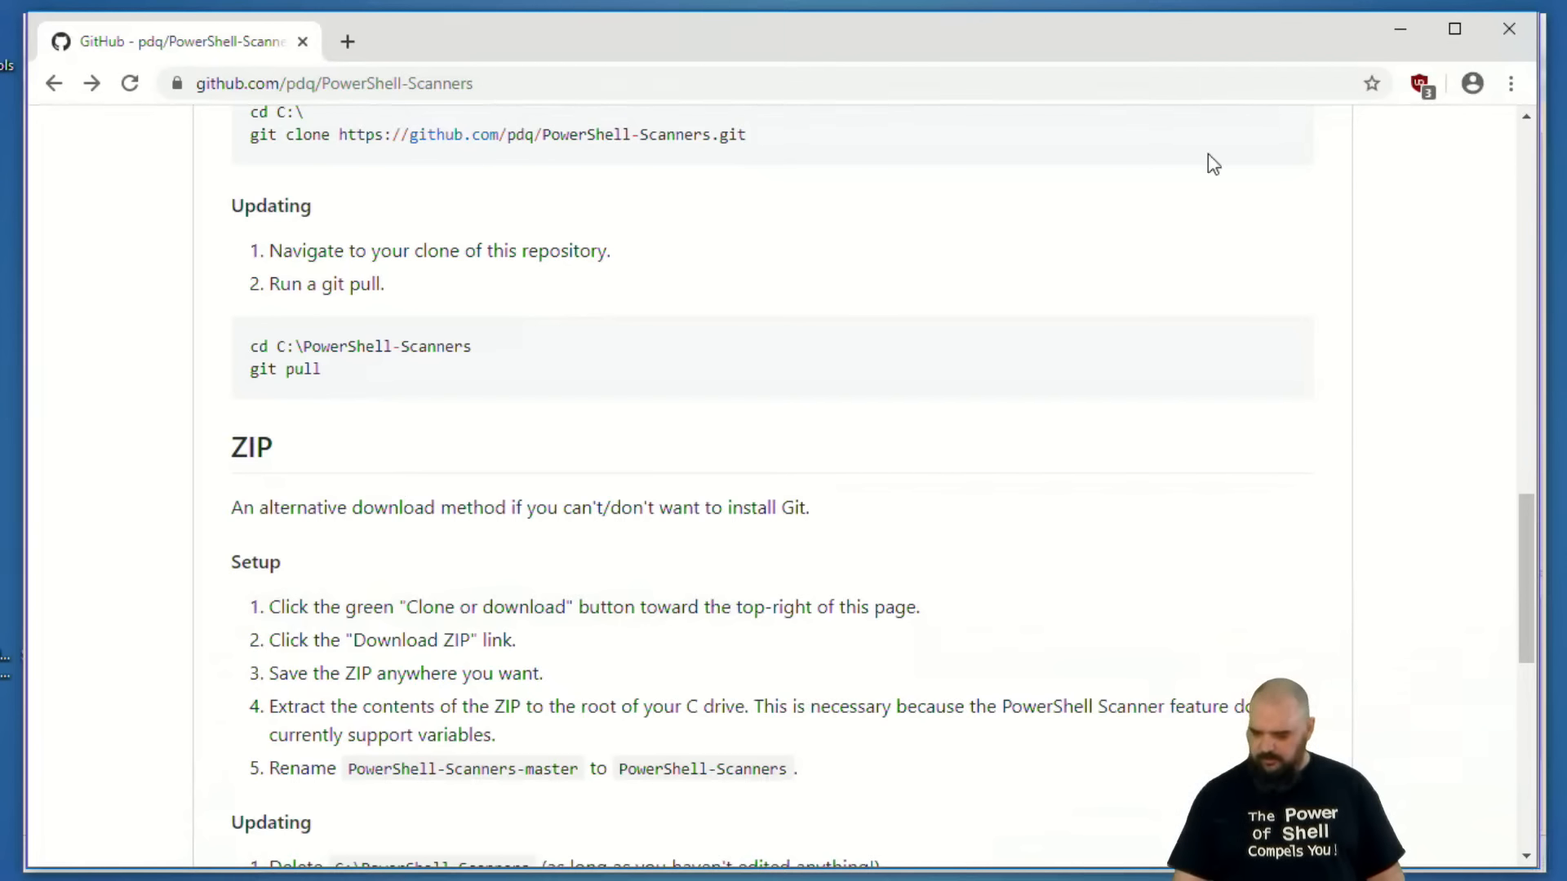
{"action": "left_click", "coordinate": [1396, 32]}
{"action": "type", "text": "git pull"}
{"action": "key", "text": "Return"}
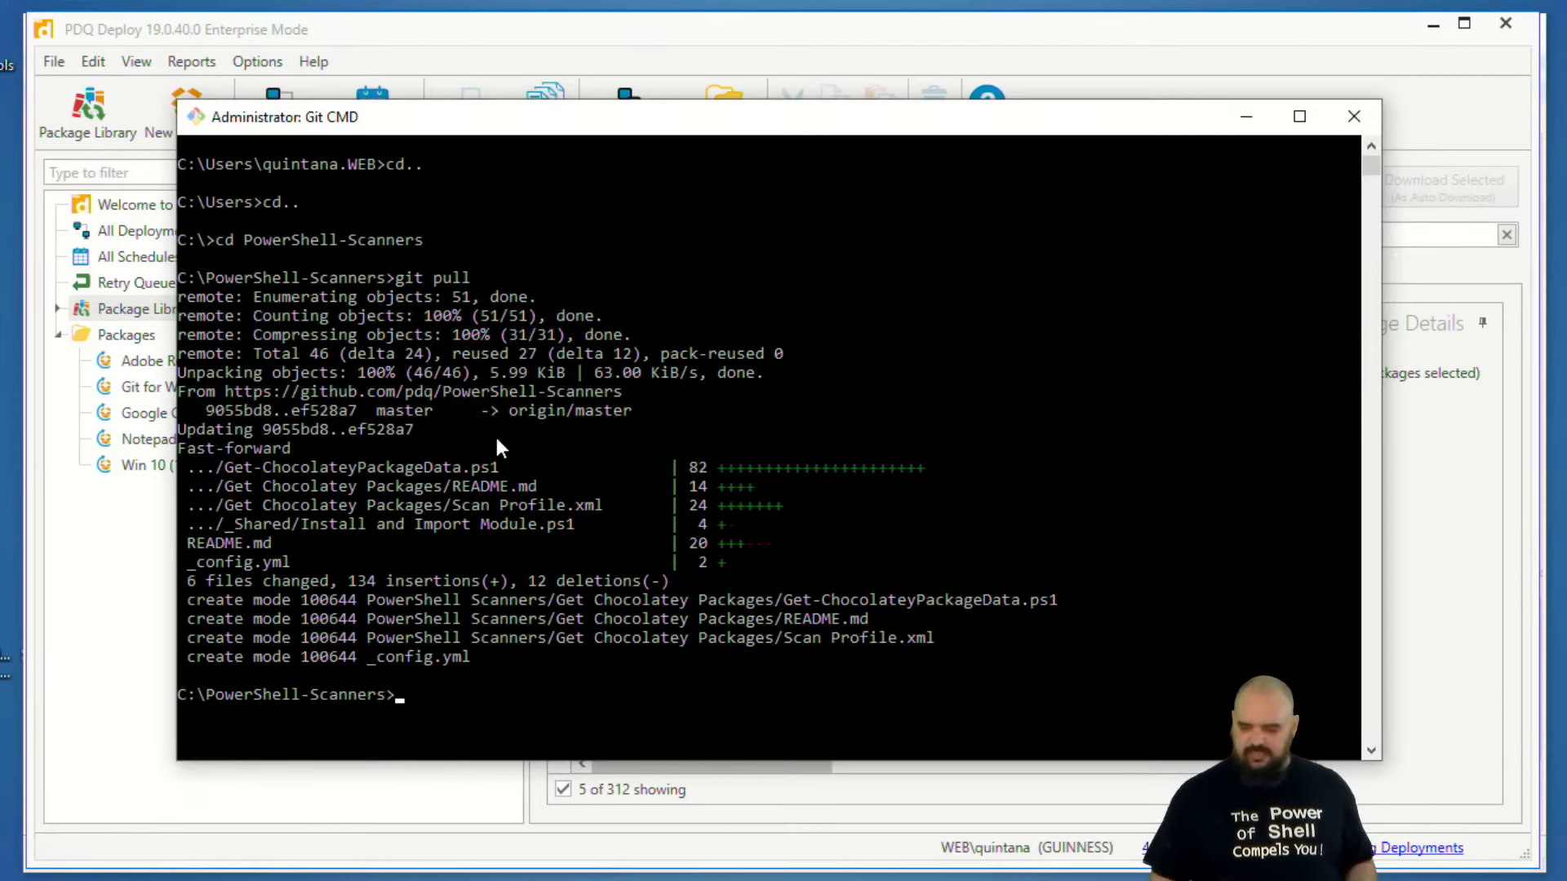
{"action": "left_click", "coordinate": [1247, 117]}
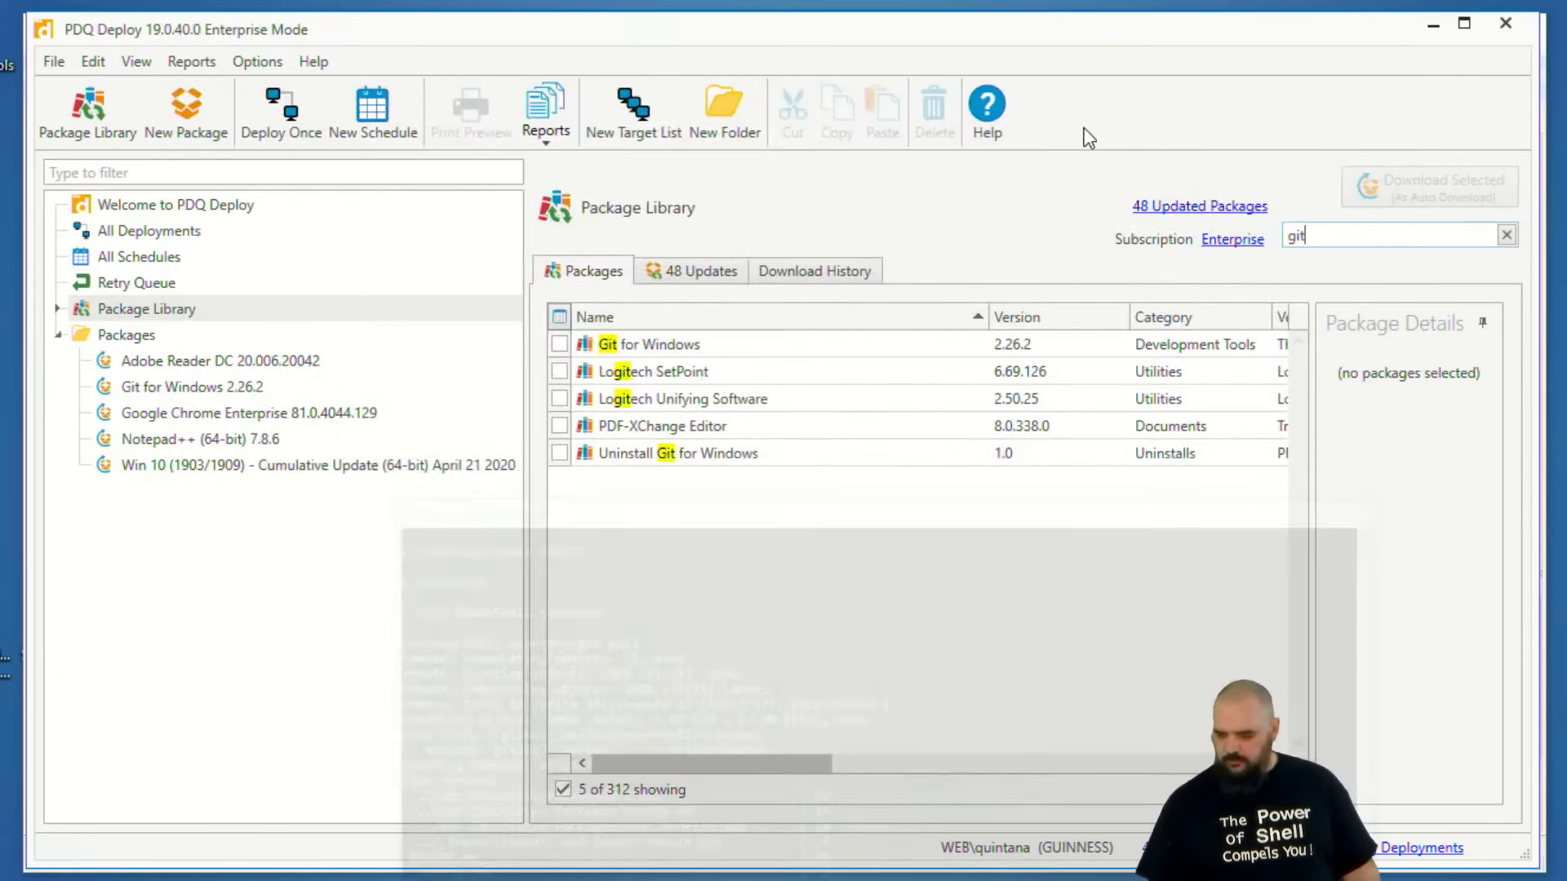
Switch to PDQ Inventory and open its scan profiles.
{"action": "left_click", "coordinate": [270, 57]}
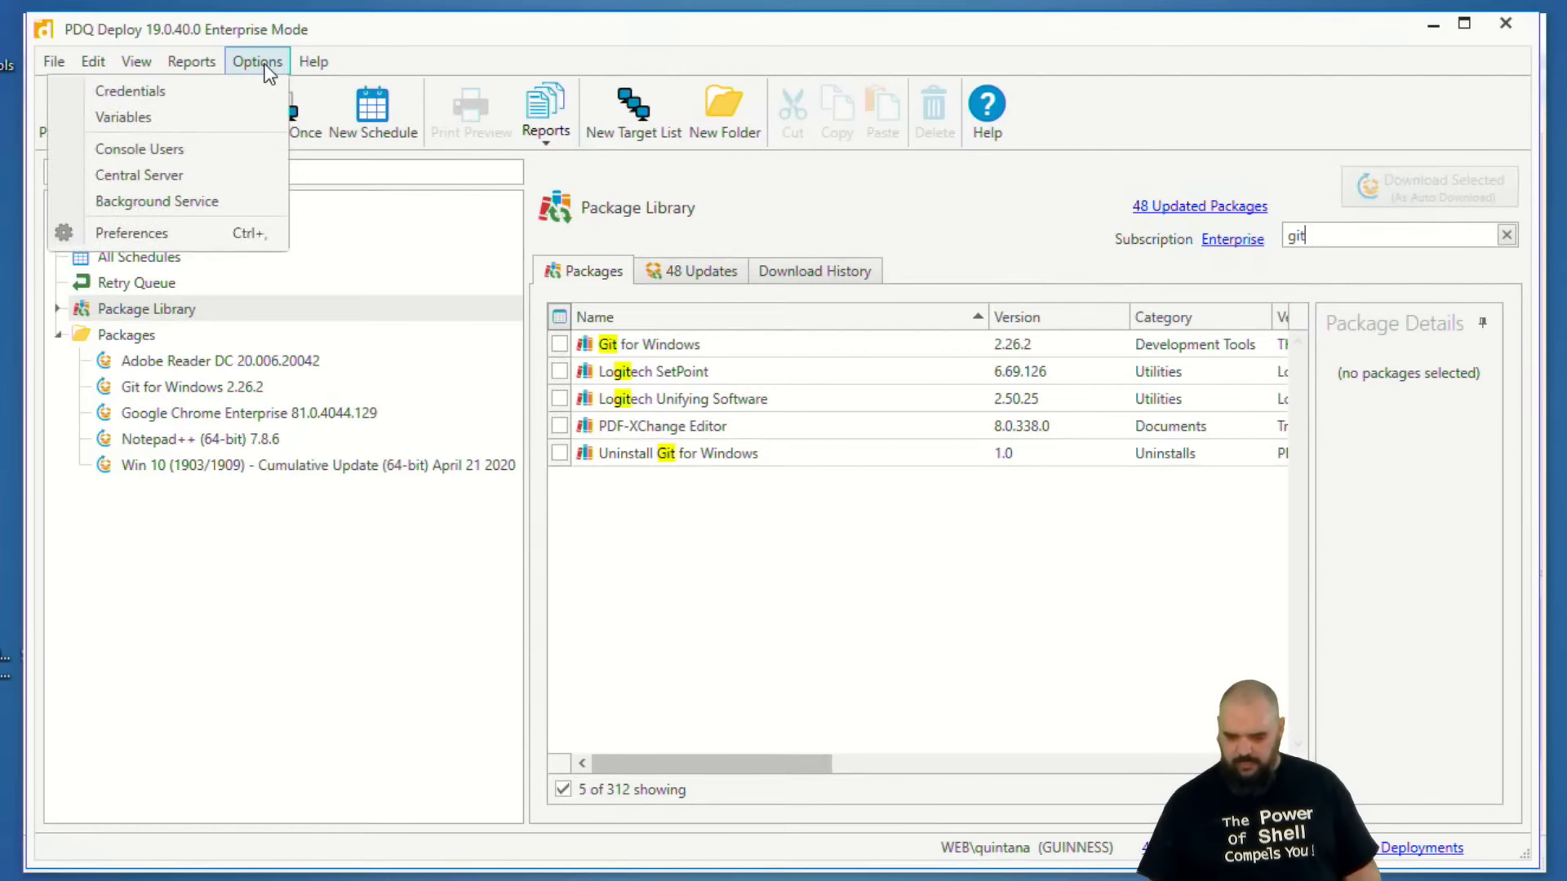
{"action": "mouse_move", "coordinate": [314, 61]}
{"action": "left_click", "coordinate": [755, 878]}
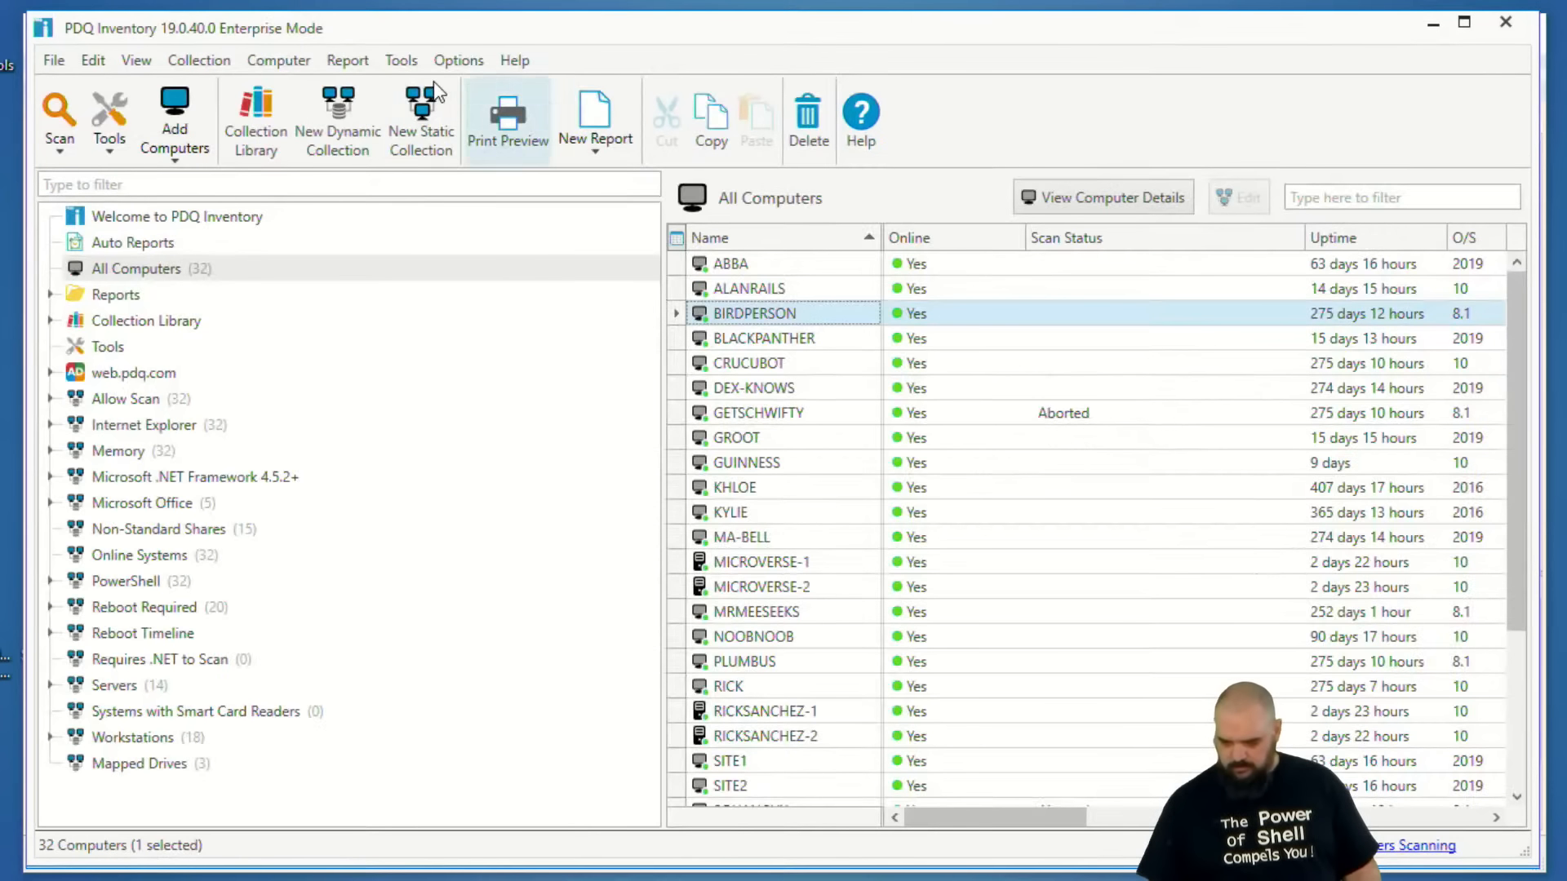
{"action": "left_click", "coordinate": [452, 65]}
{"action": "left_click", "coordinate": [436, 95]}
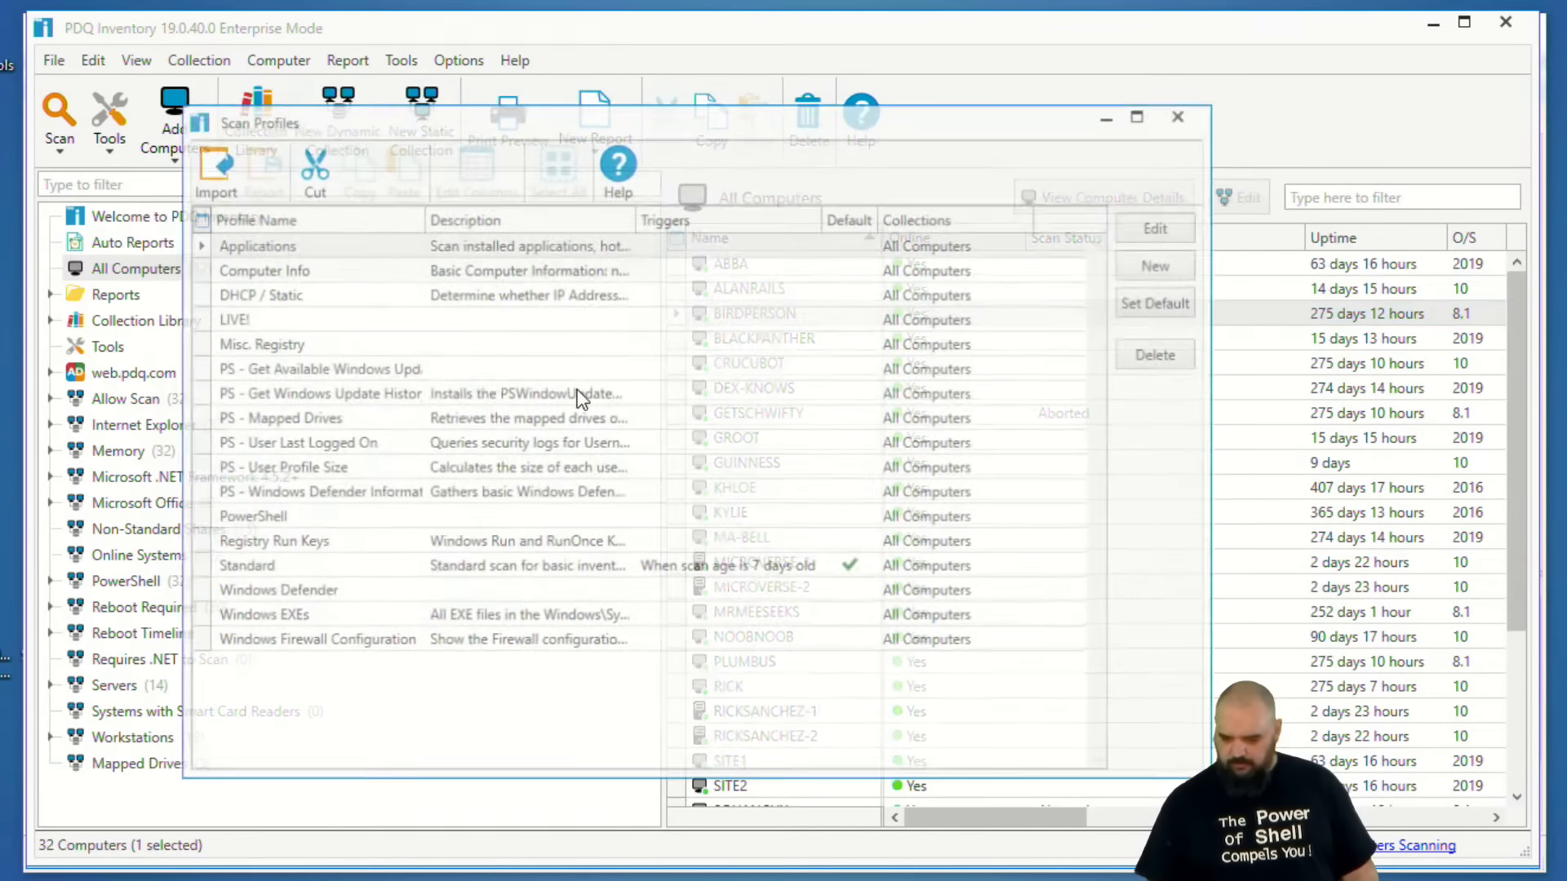
Import Scan Profile.xml from the Get Chocolatey Packages folder of PowerShell Scanners and close the scan profiles.
{"action": "left_click", "coordinate": [193, 171]}
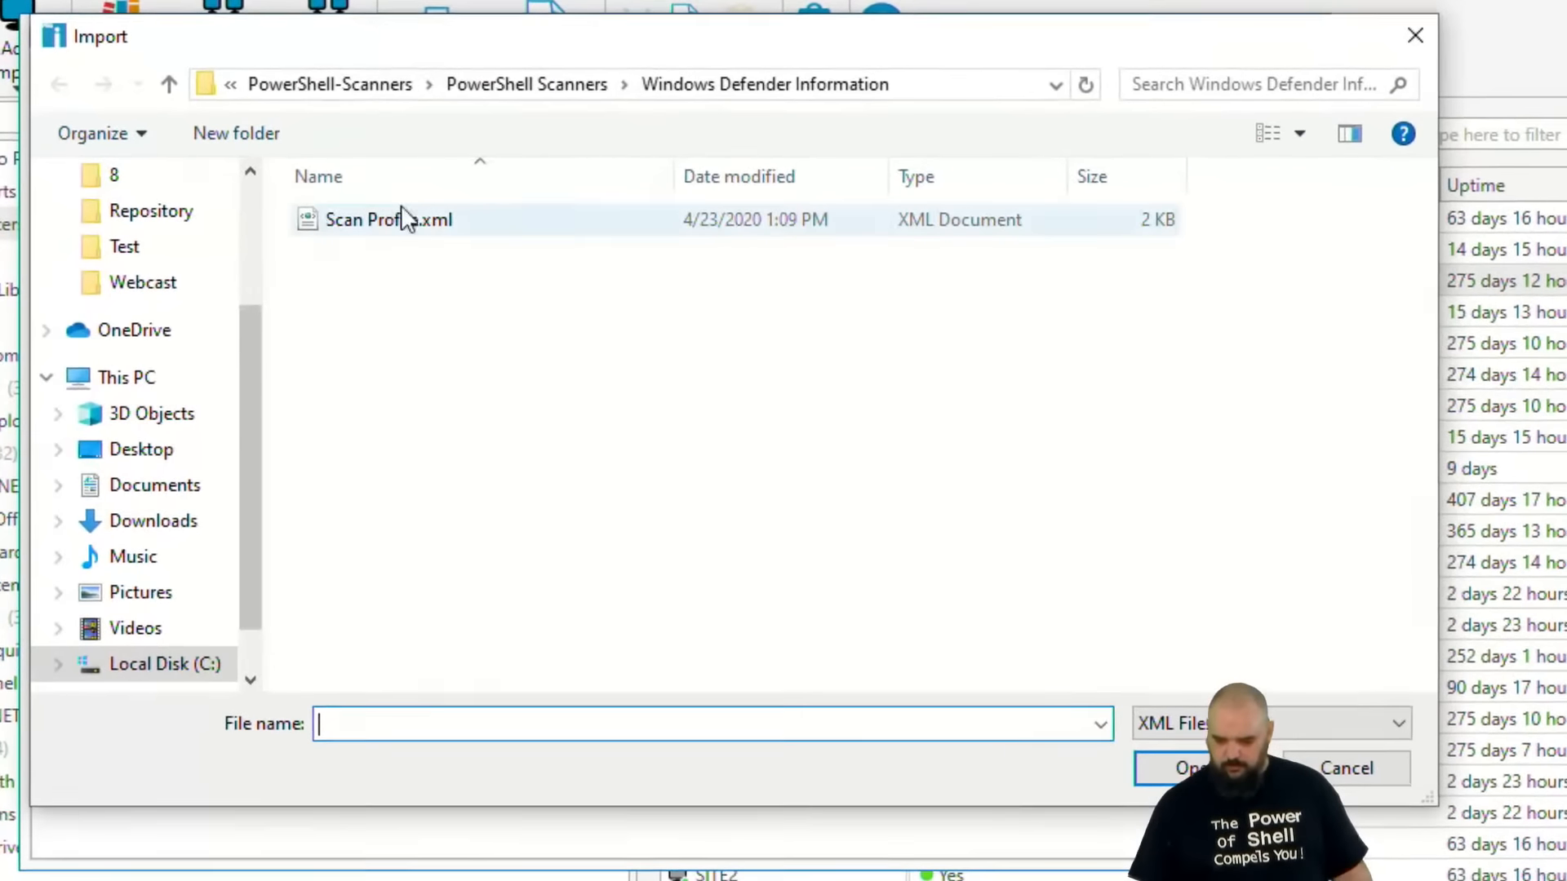
{"action": "left_click", "coordinate": [584, 167]}
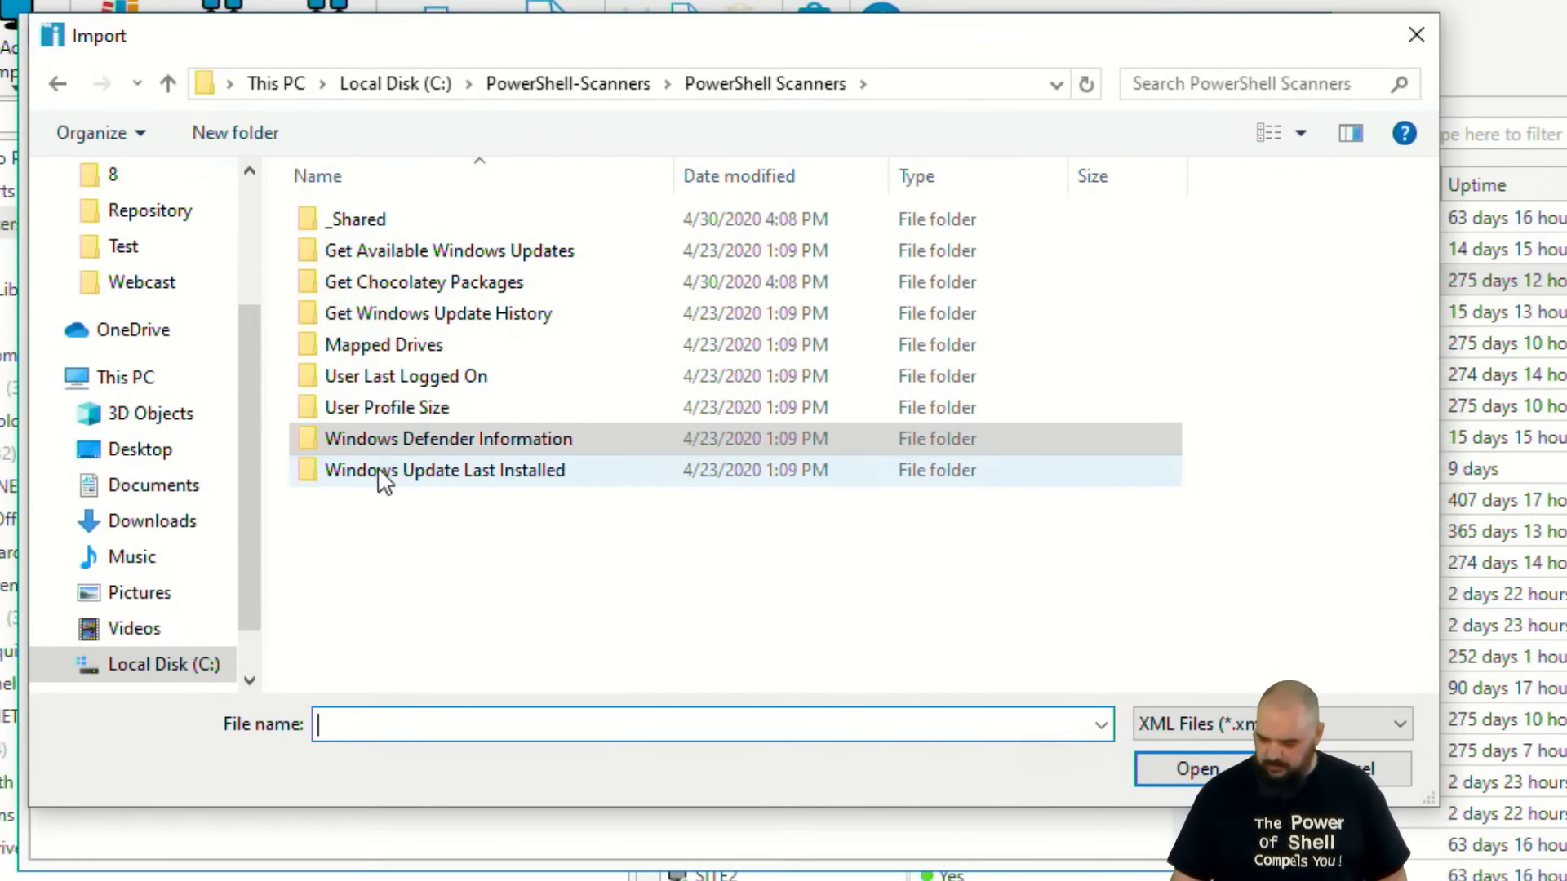
{"action": "left_click", "coordinate": [430, 284]}
{"action": "double_click", "coordinate": [401, 292]}
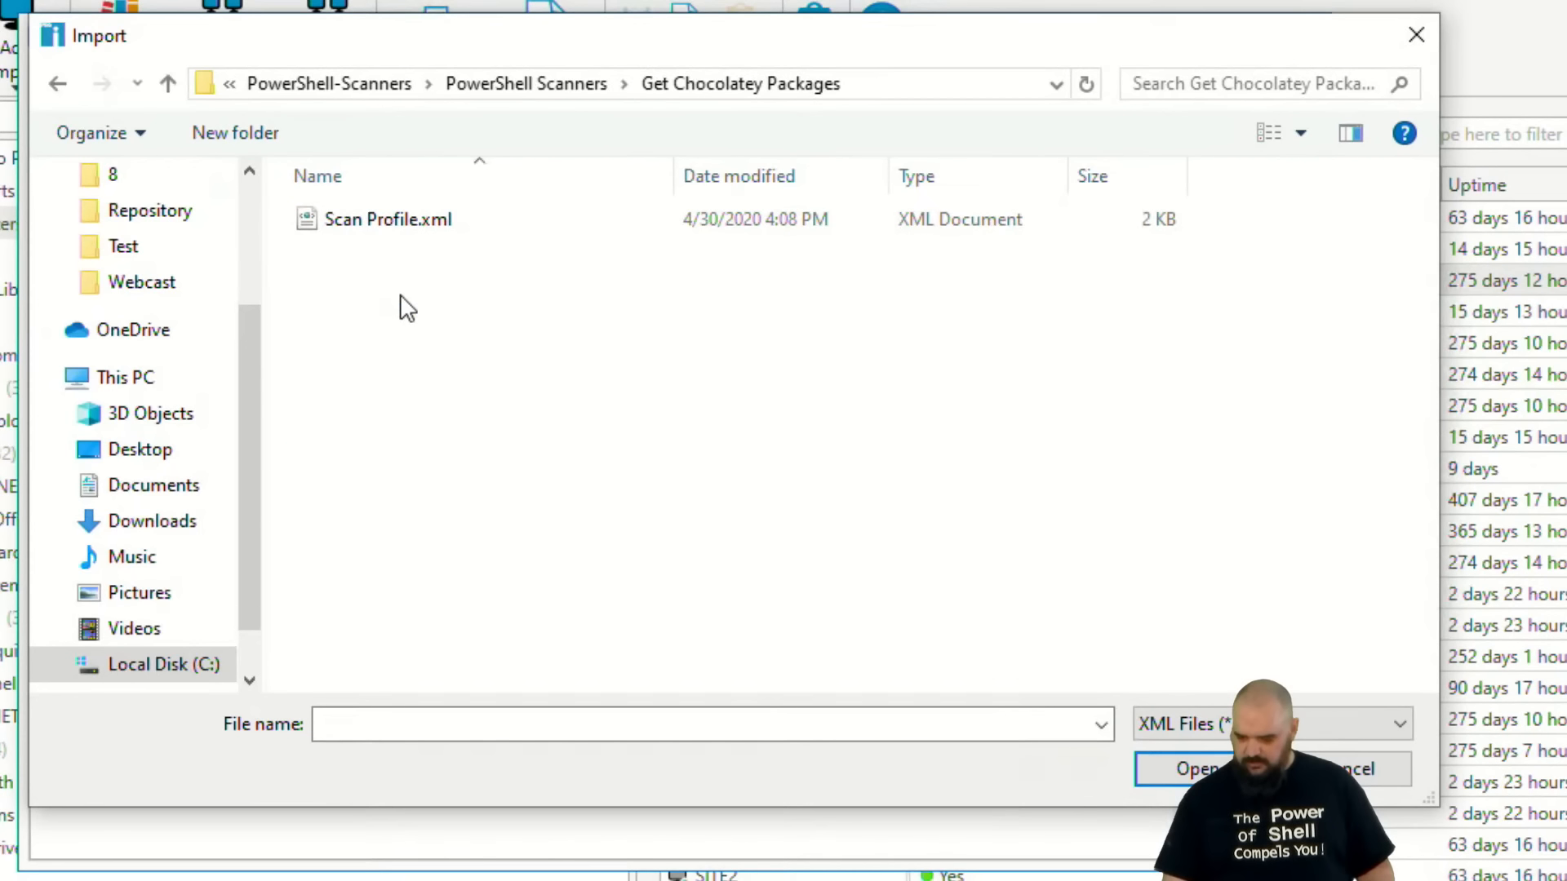
{"action": "left_click", "coordinate": [342, 219]}
{"action": "left_click", "coordinate": [1188, 771]}
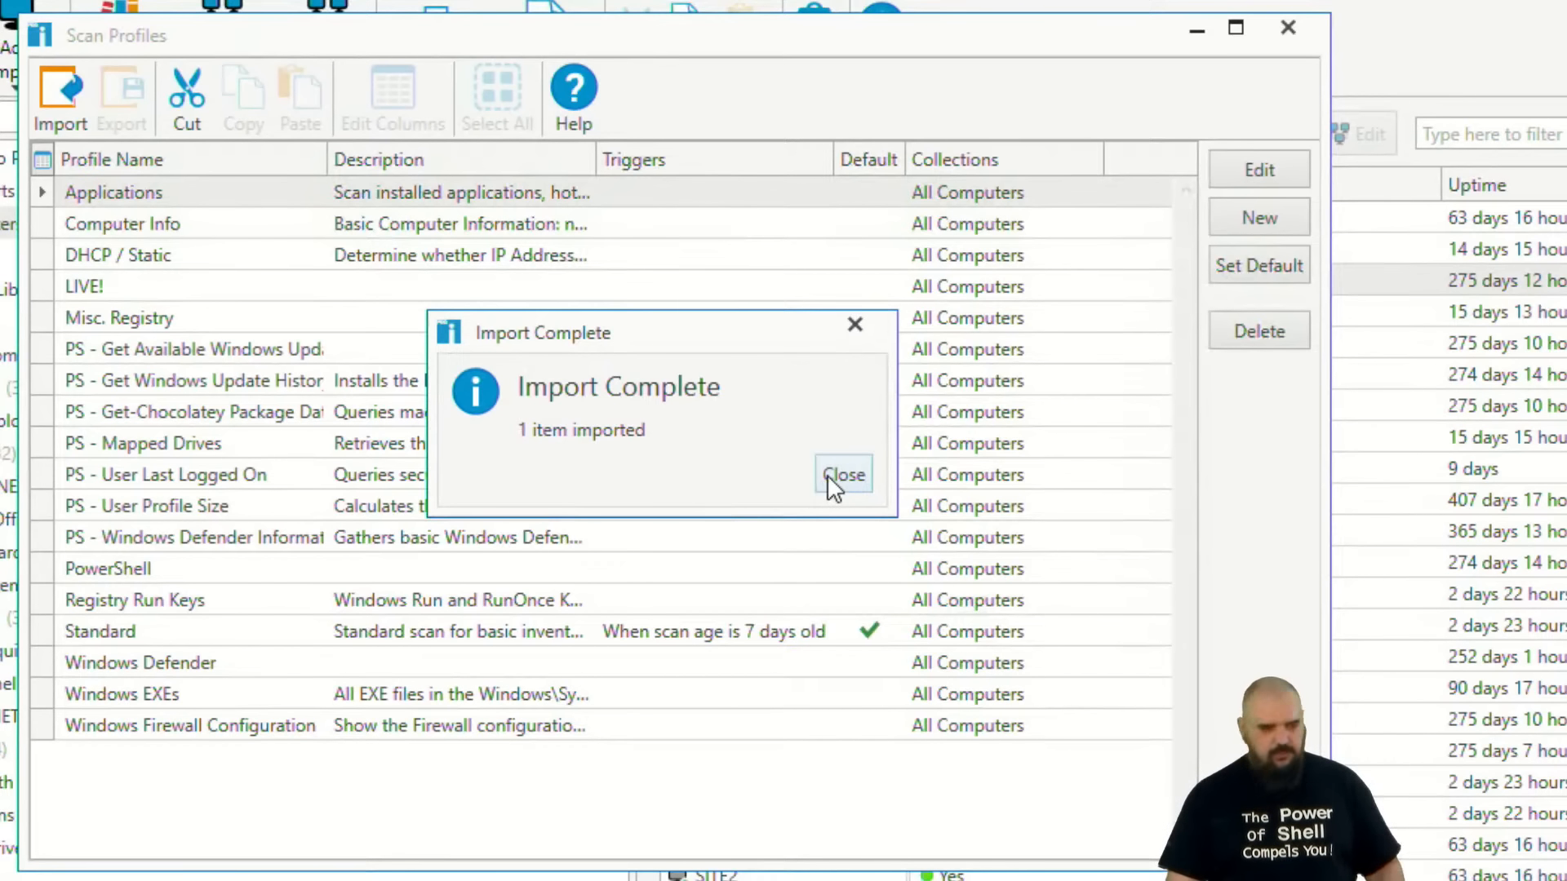
{"action": "left_click", "coordinate": [831, 477]}
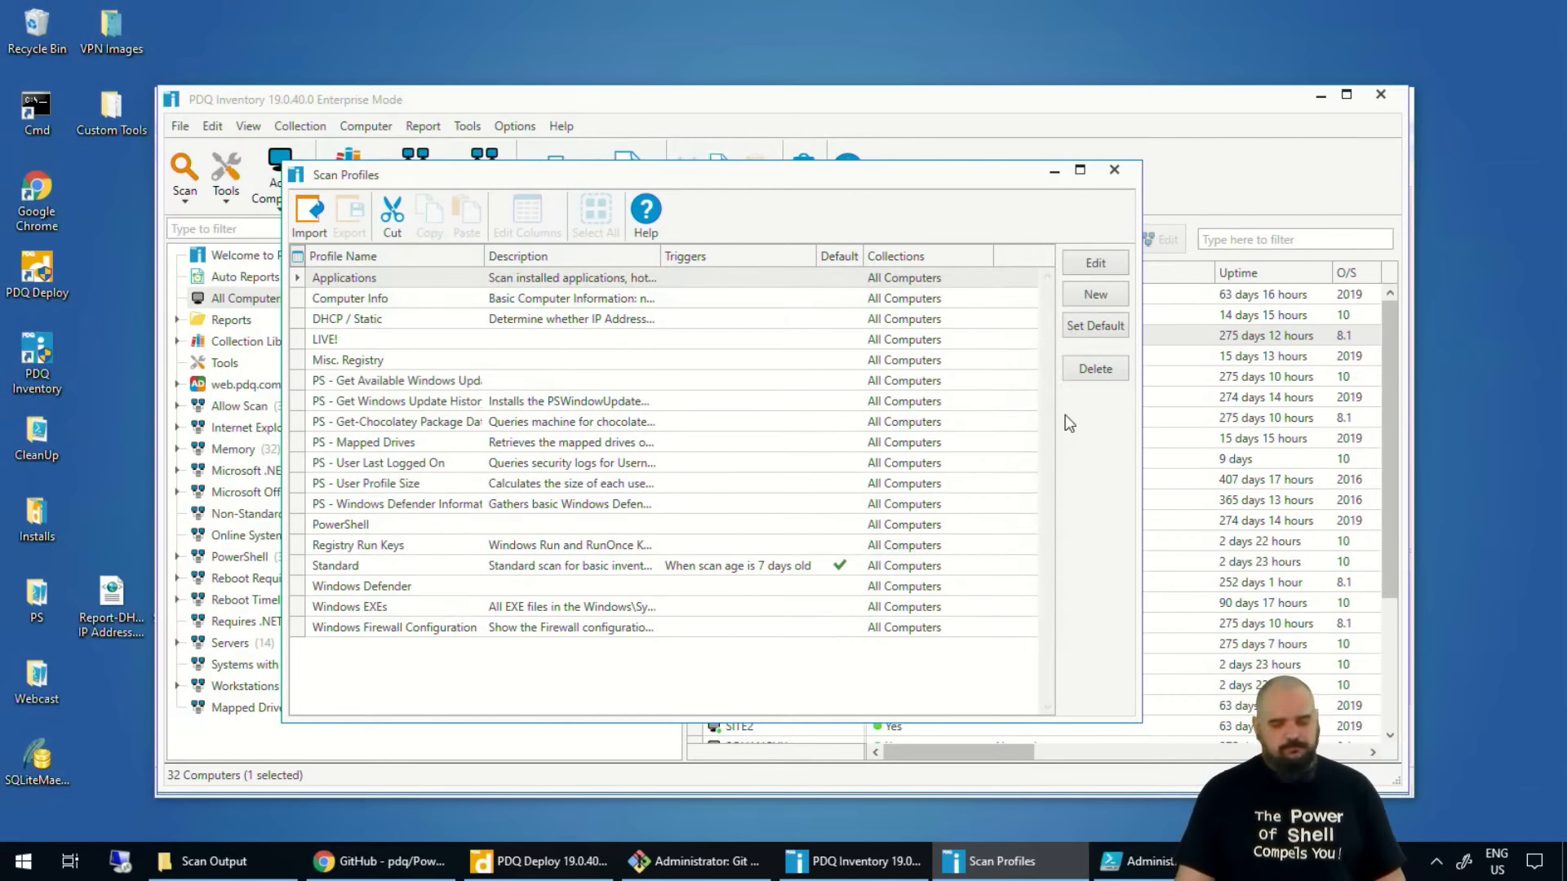
{"action": "left_click", "coordinate": [1112, 171]}
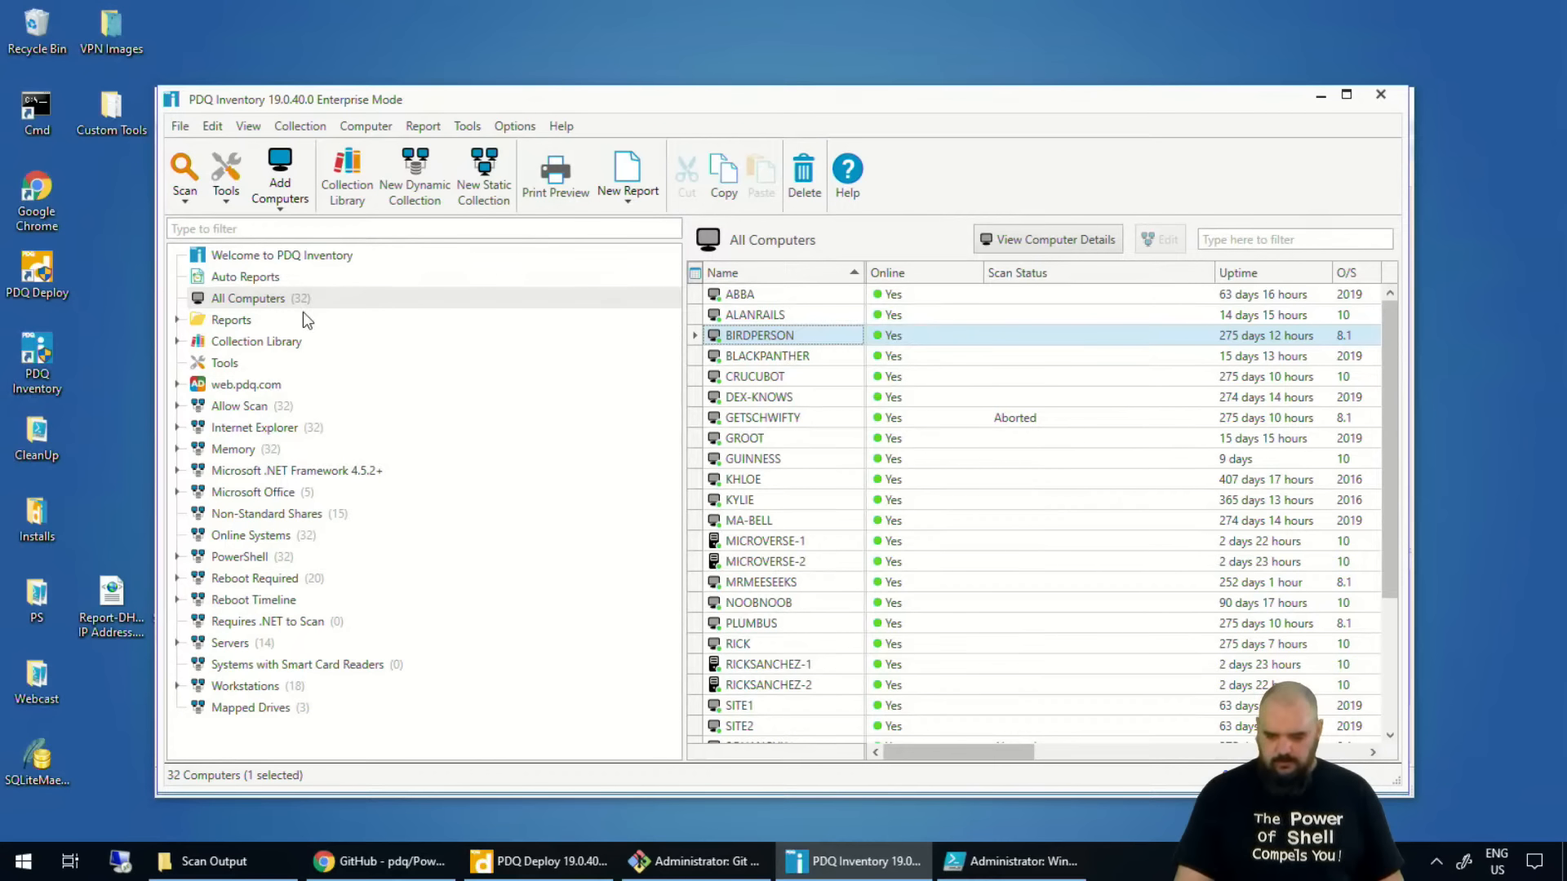
{"action": "left_click", "coordinate": [177, 320]}
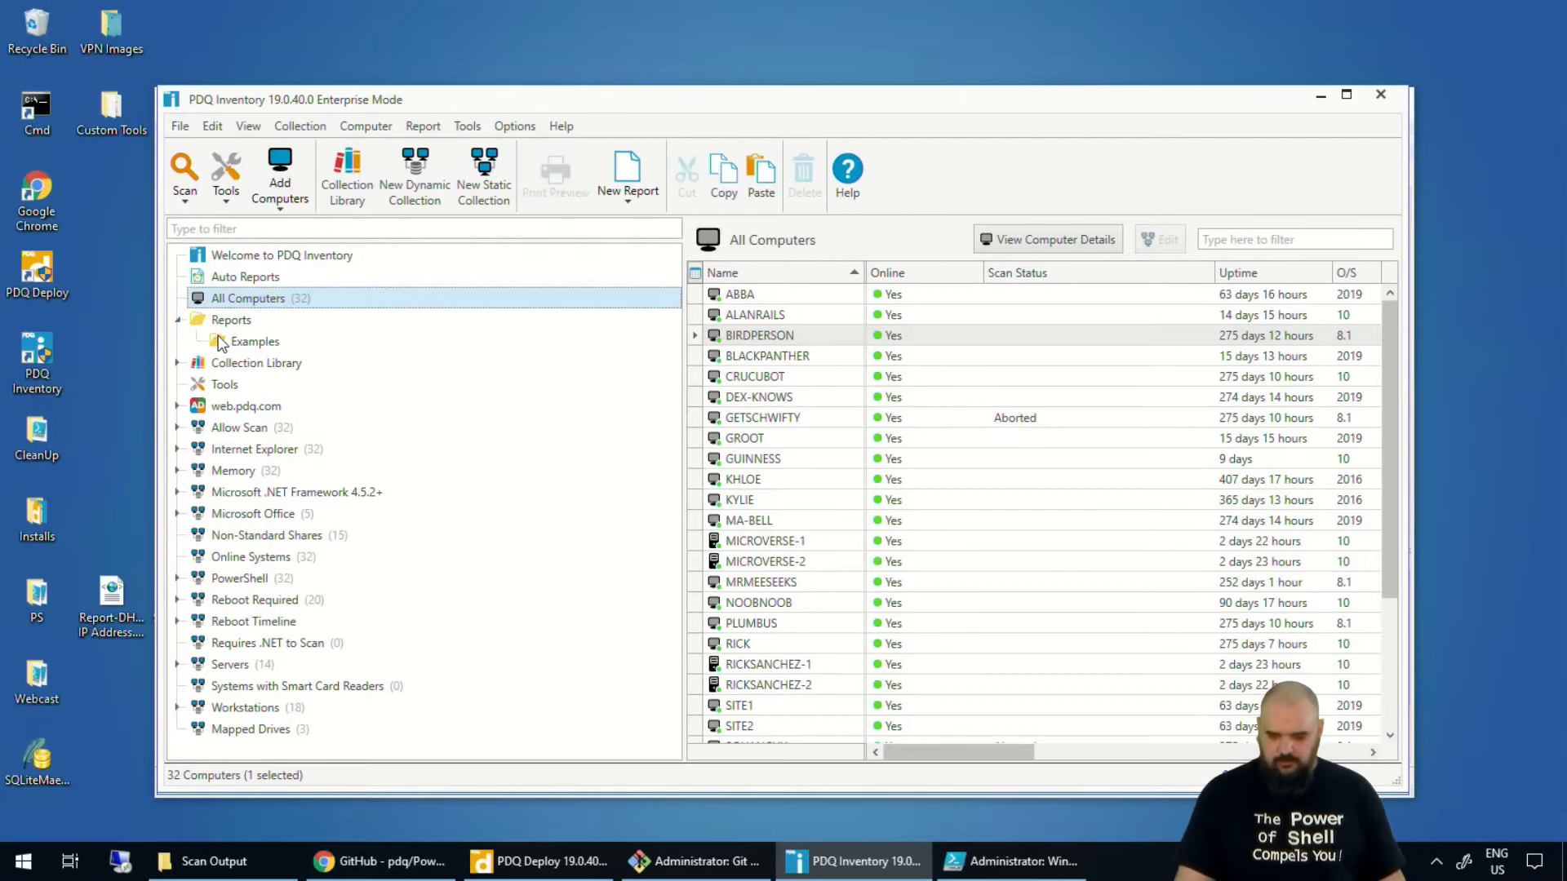
{"action": "left_click", "coordinate": [177, 320]}
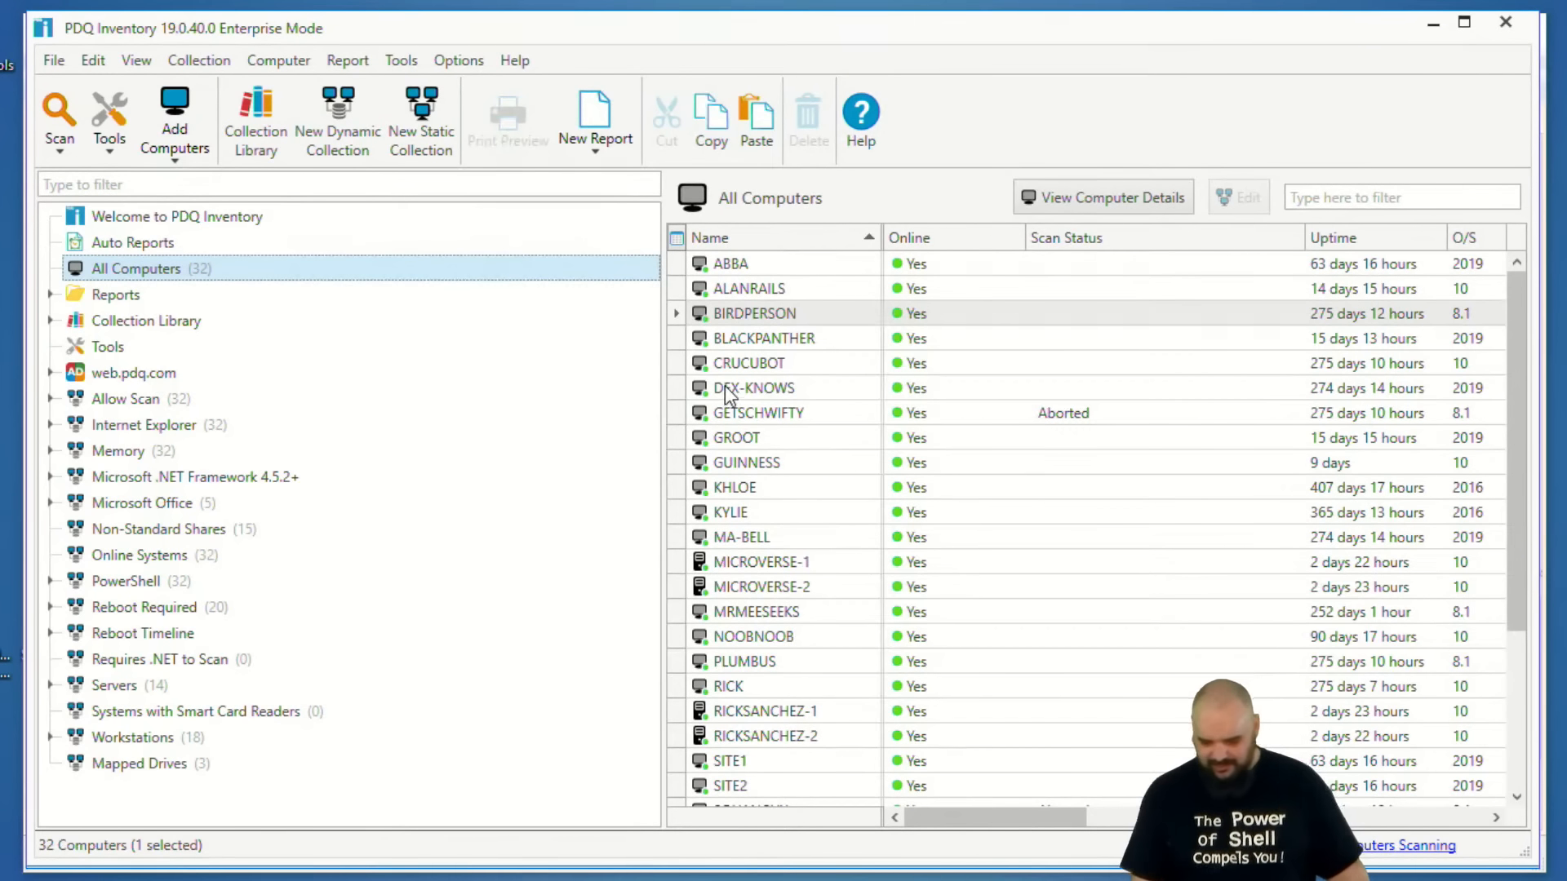
{"action": "left_click", "coordinate": [462, 60]}
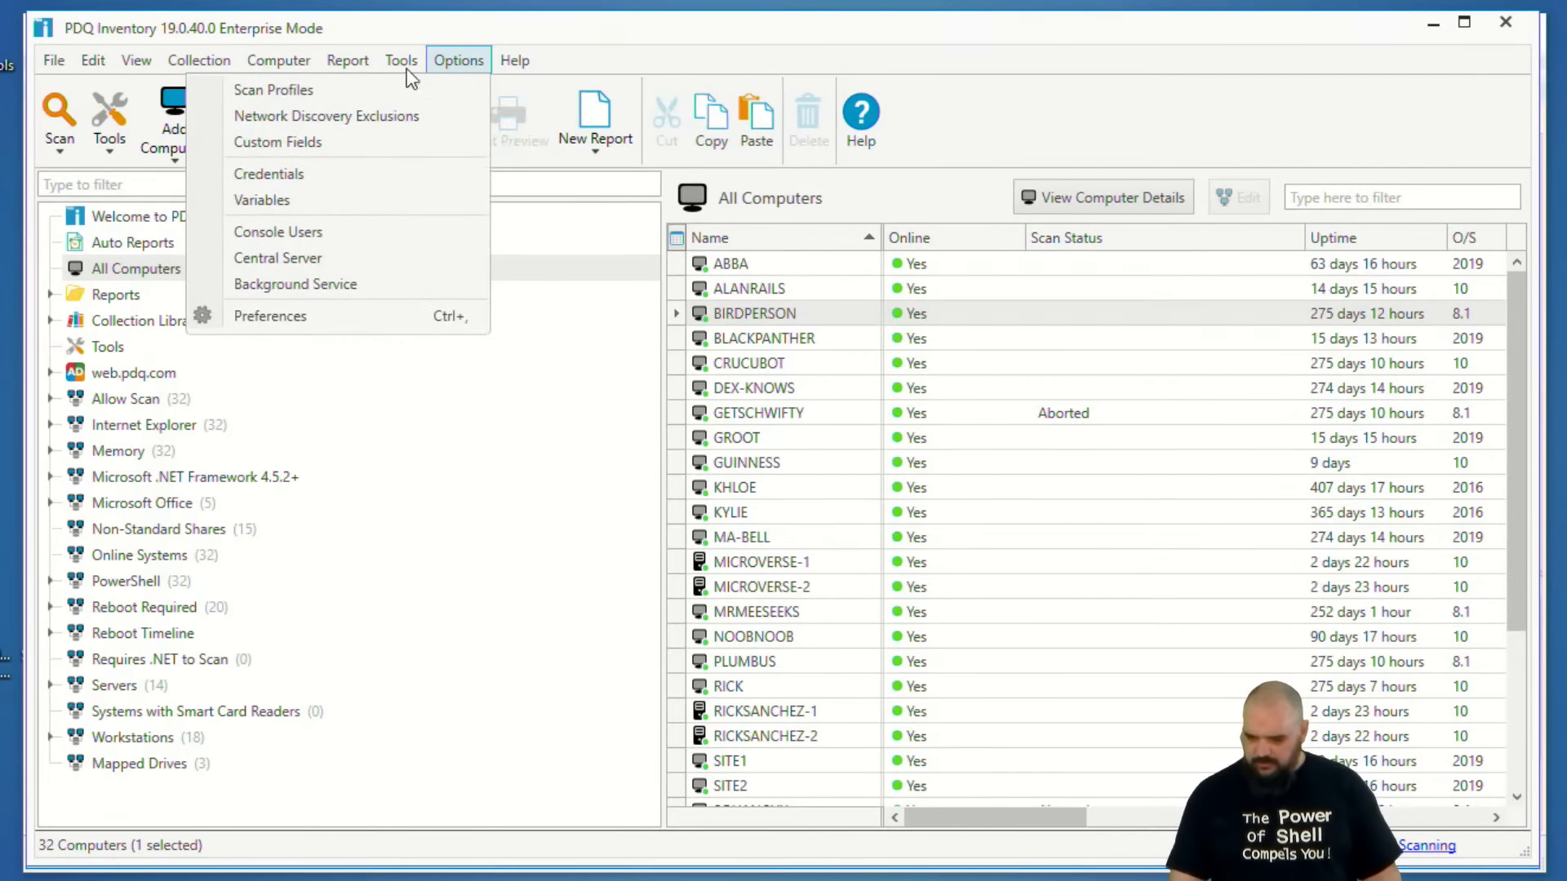
{"action": "mouse_move", "coordinate": [347, 61]}
{"action": "left_click", "coordinate": [267, 57]}
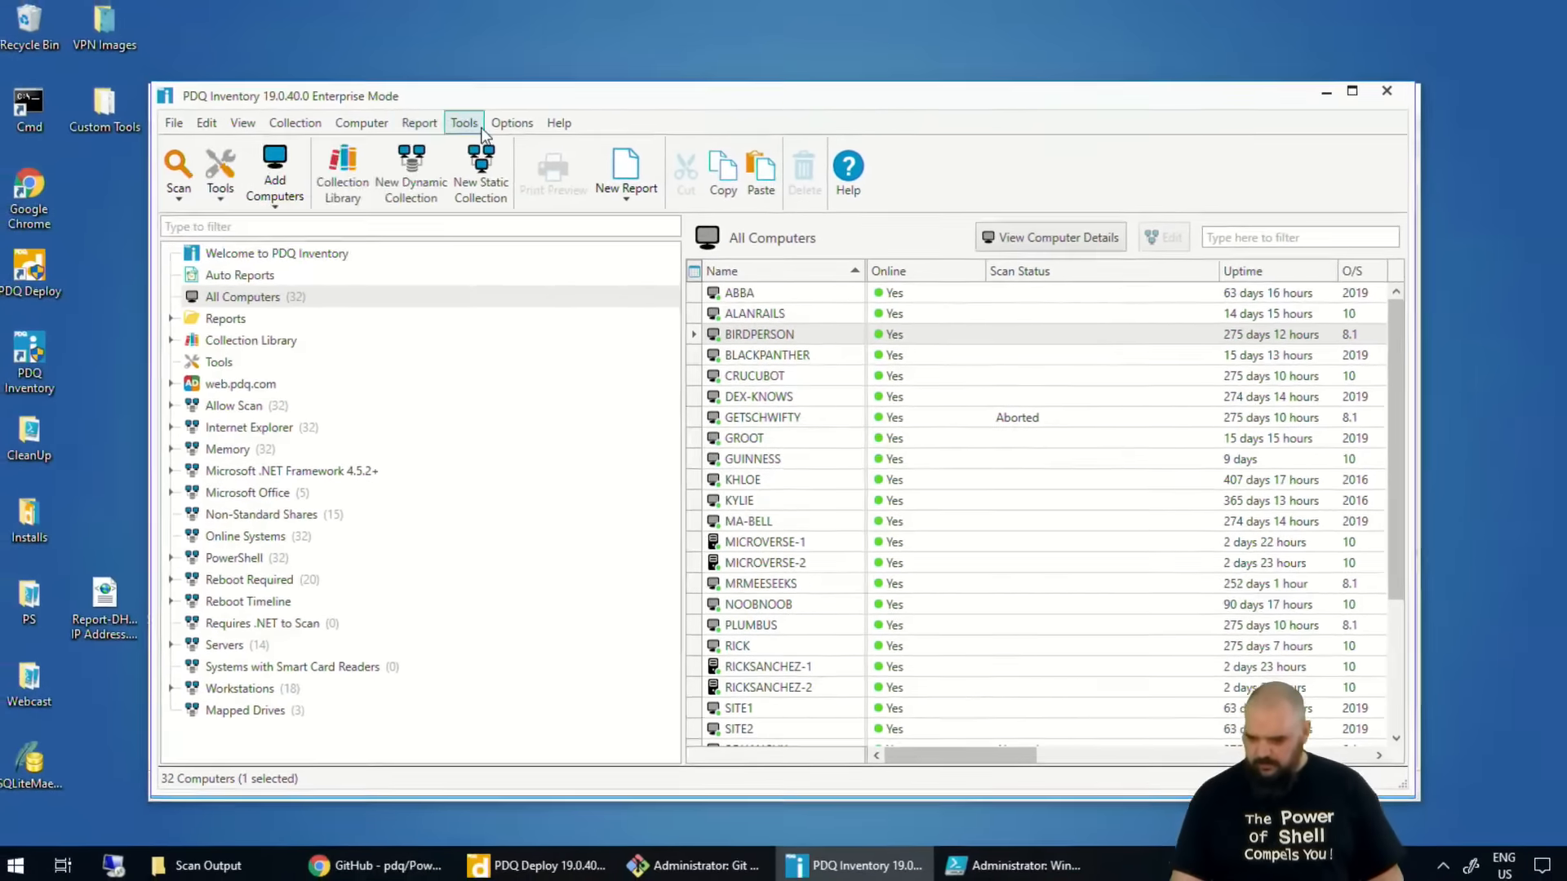
Reopen the scan profiles and view the file path of the PowerShell scanner in the PS - Windows Defender Information profile.
{"action": "left_click", "coordinate": [452, 60]}
{"action": "left_click", "coordinate": [488, 150]}
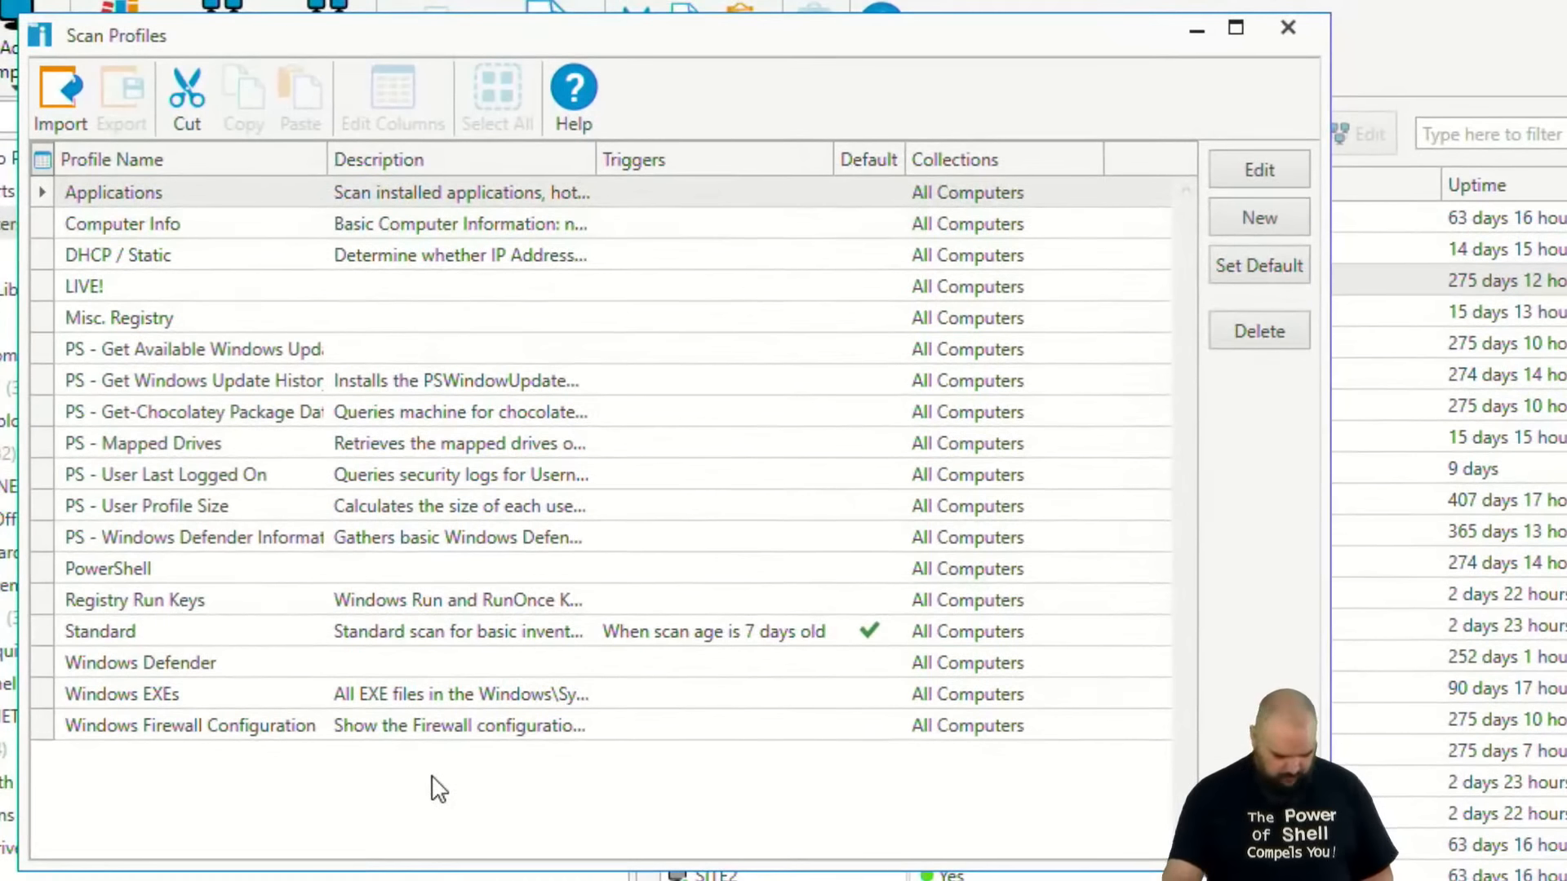
{"action": "left_click_drag", "start_coordinate": [24, 435], "coordinate": [327, 420]}
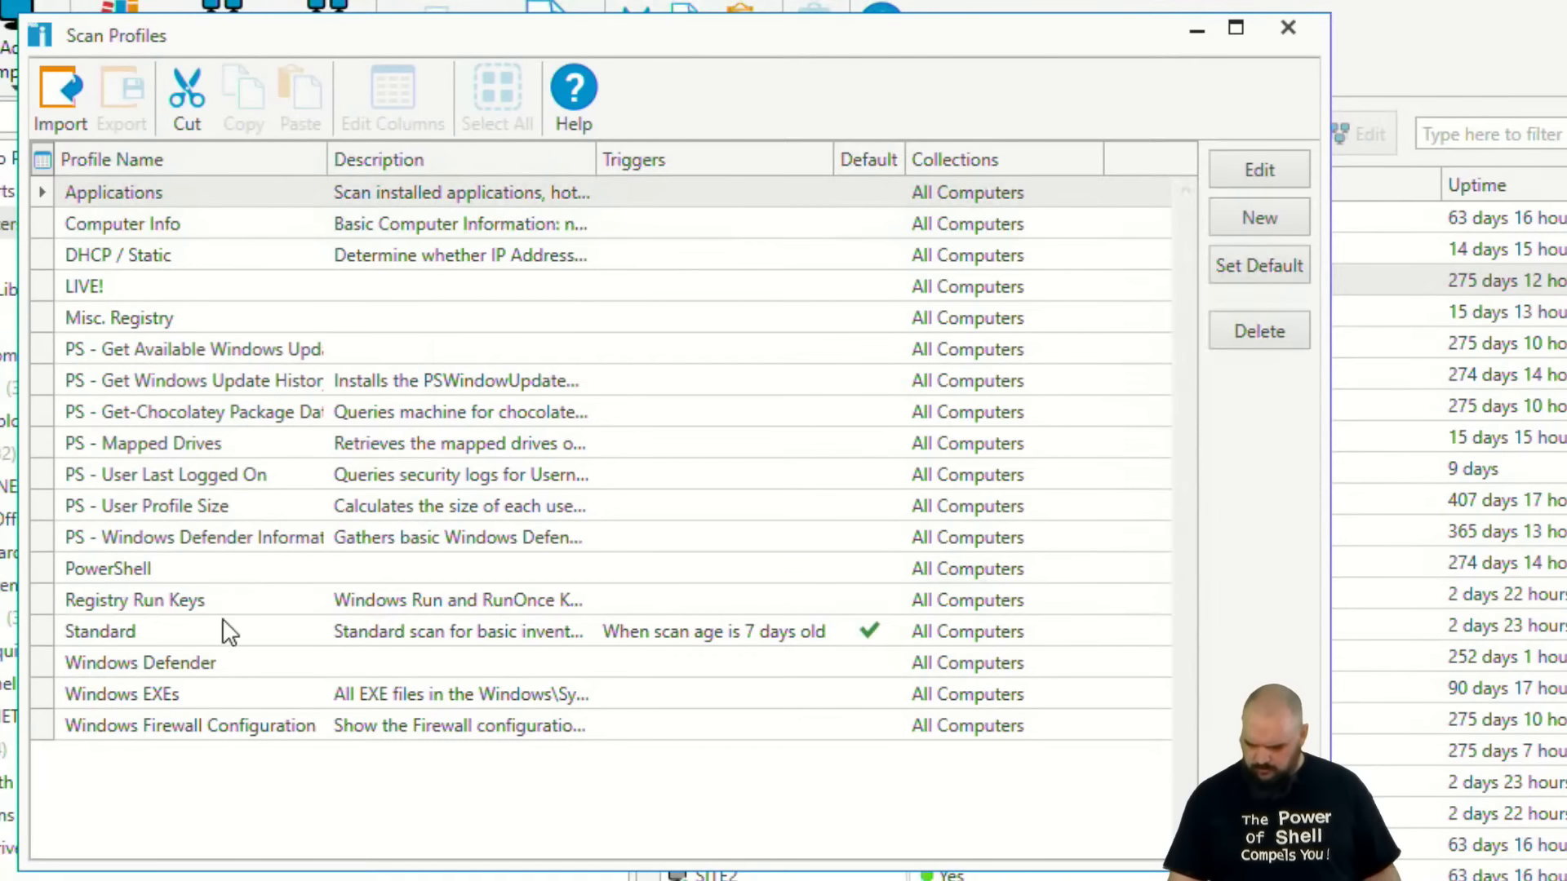
{"action": "left_click", "coordinate": [208, 545]}
{"action": "left_click", "coordinate": [1260, 169]}
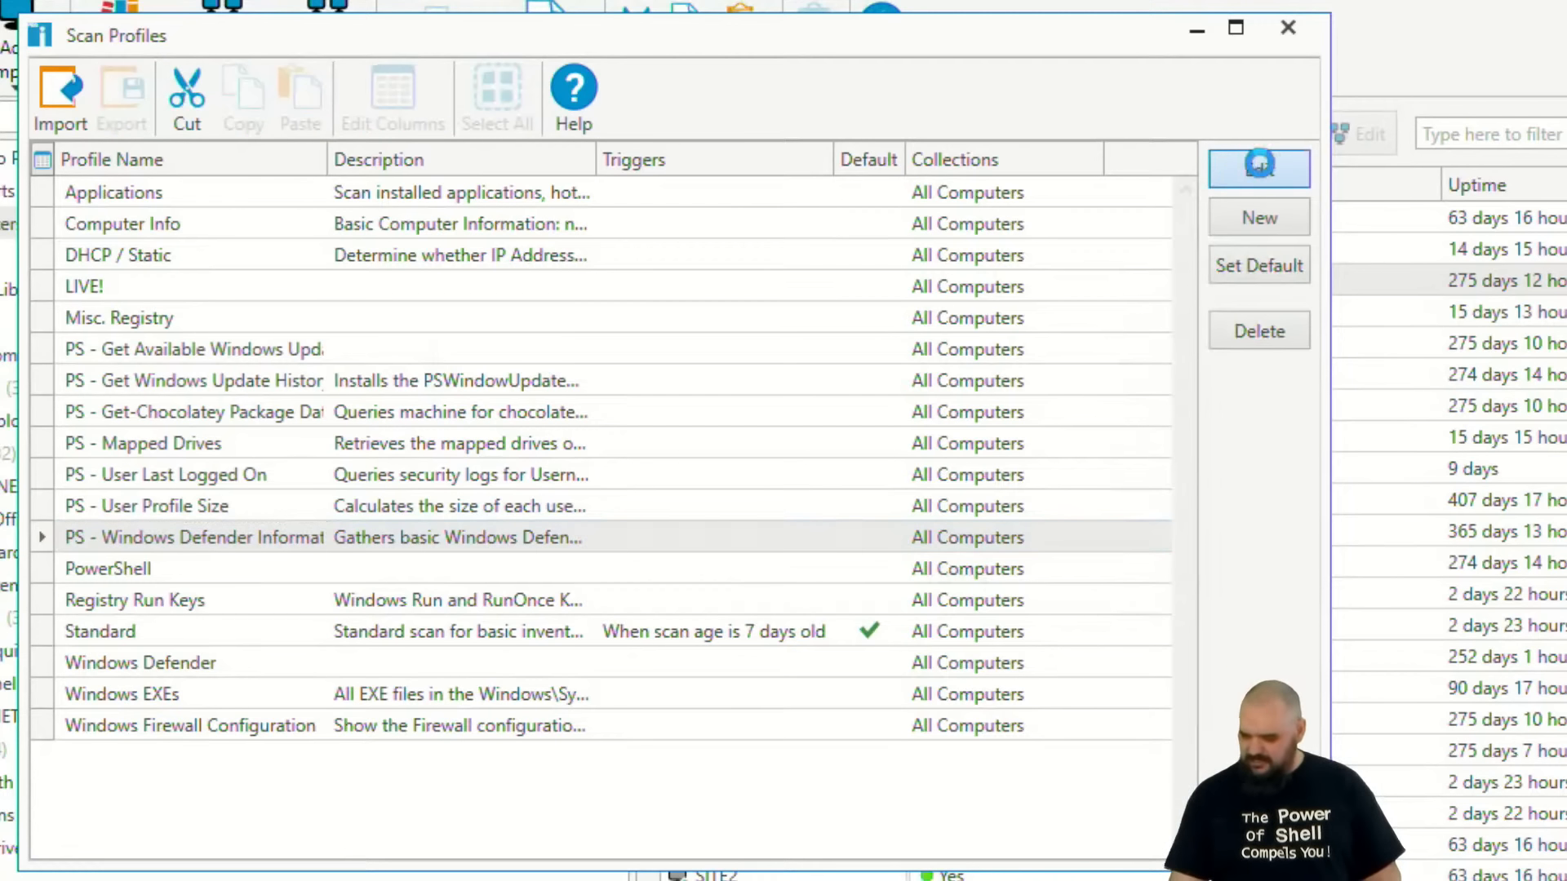
{"action": "left_click", "coordinate": [1066, 281]}
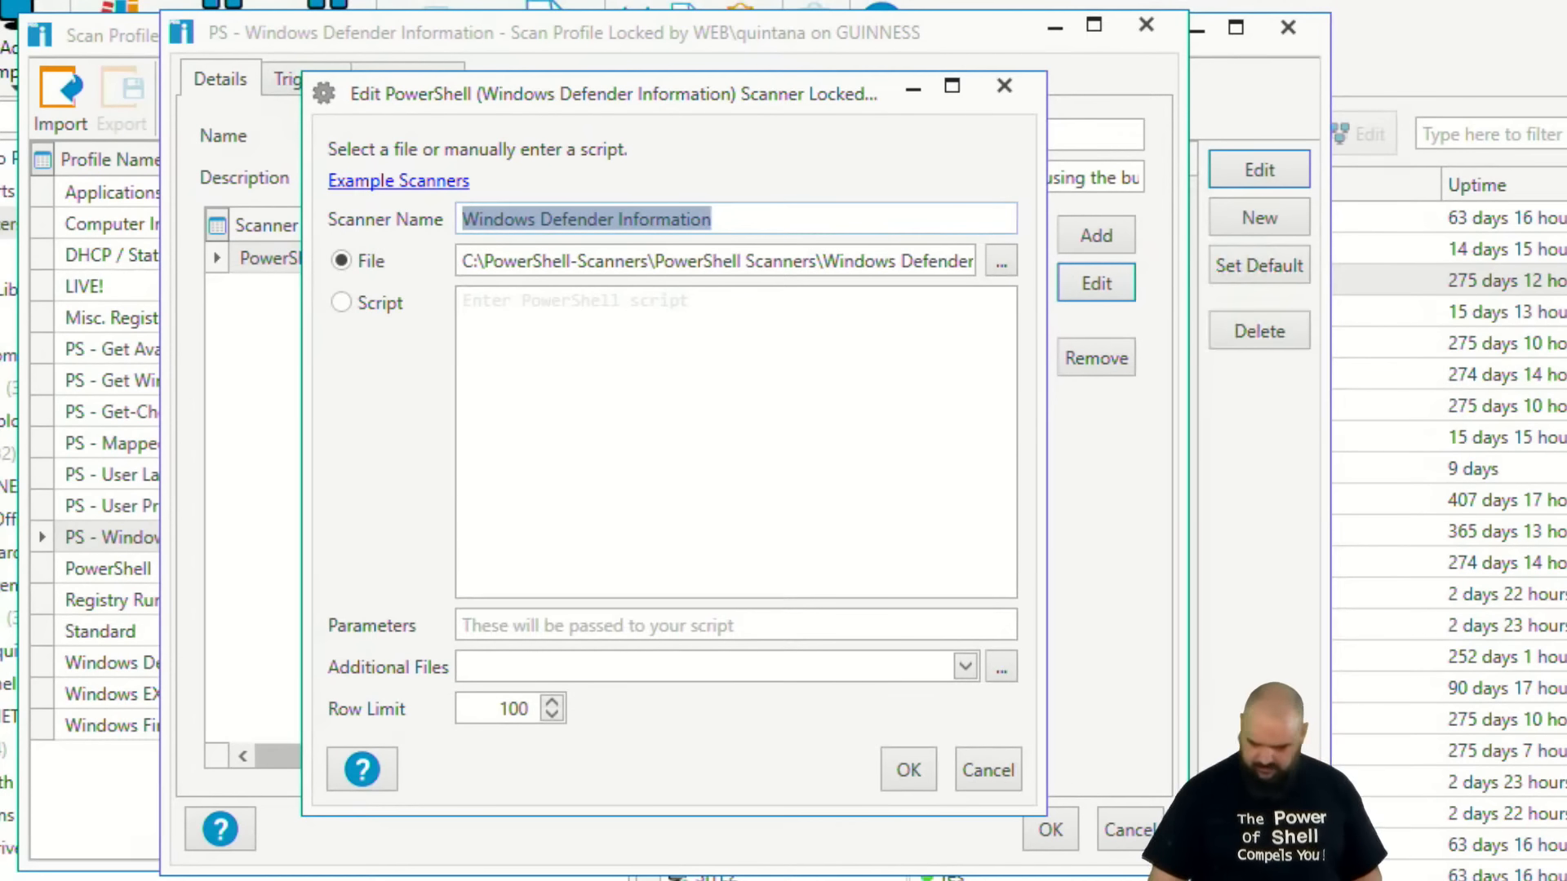
{"action": "left_click_drag", "start_coordinate": [494, 282], "coordinate": [839, 276]}
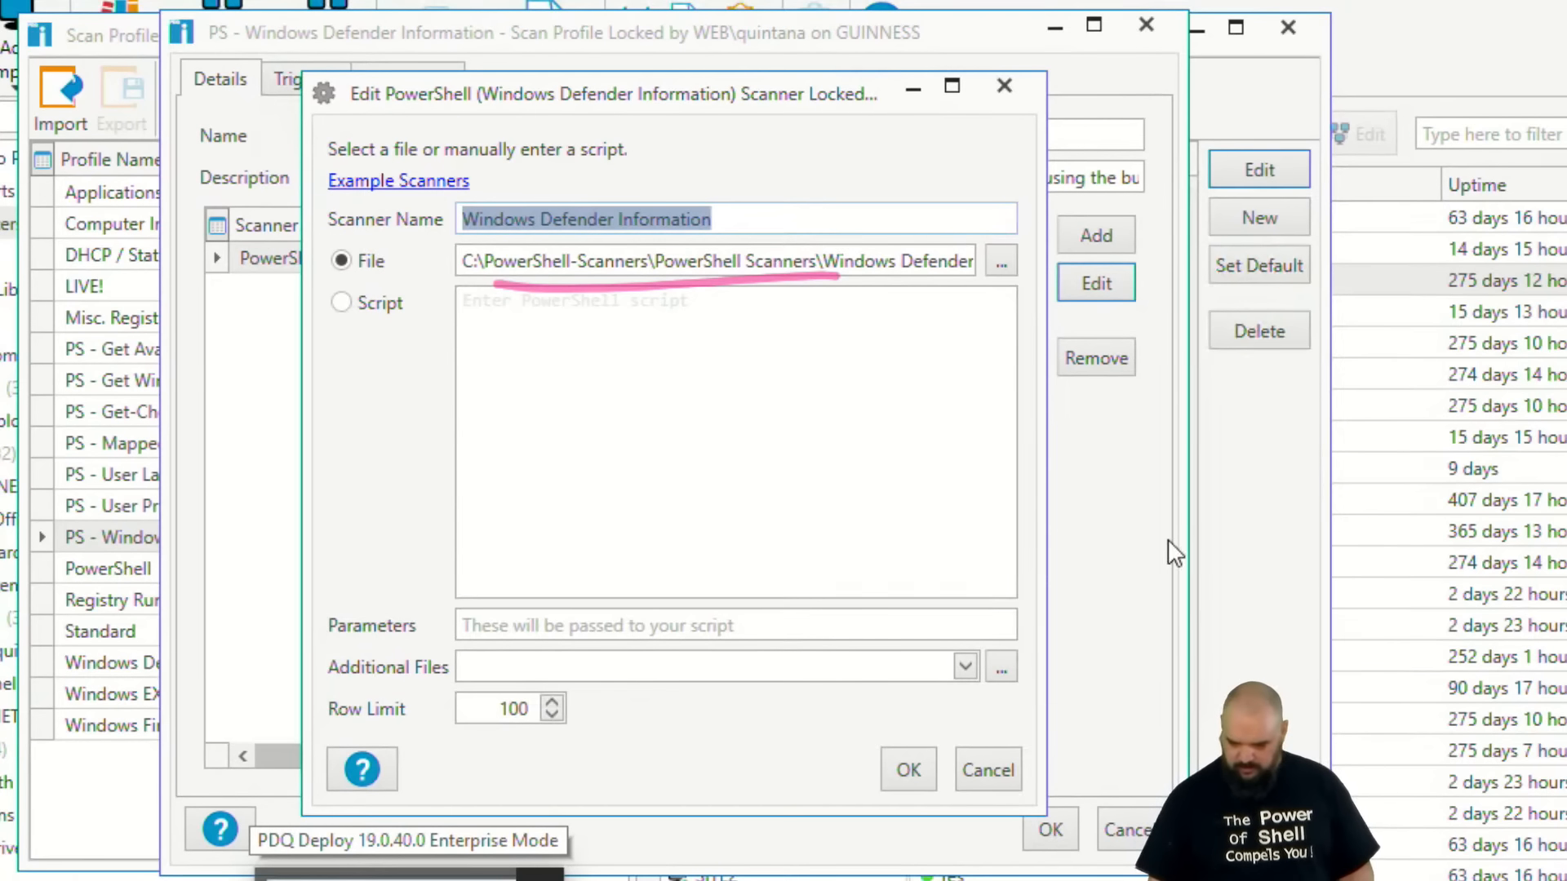
Browse to the scanner's Windows Defender Information.ps1 file, open it in PowerShell ISE and examine its error checks and Get-MpComputerStatus call.
{"action": "left_click", "coordinate": [1000, 261]}
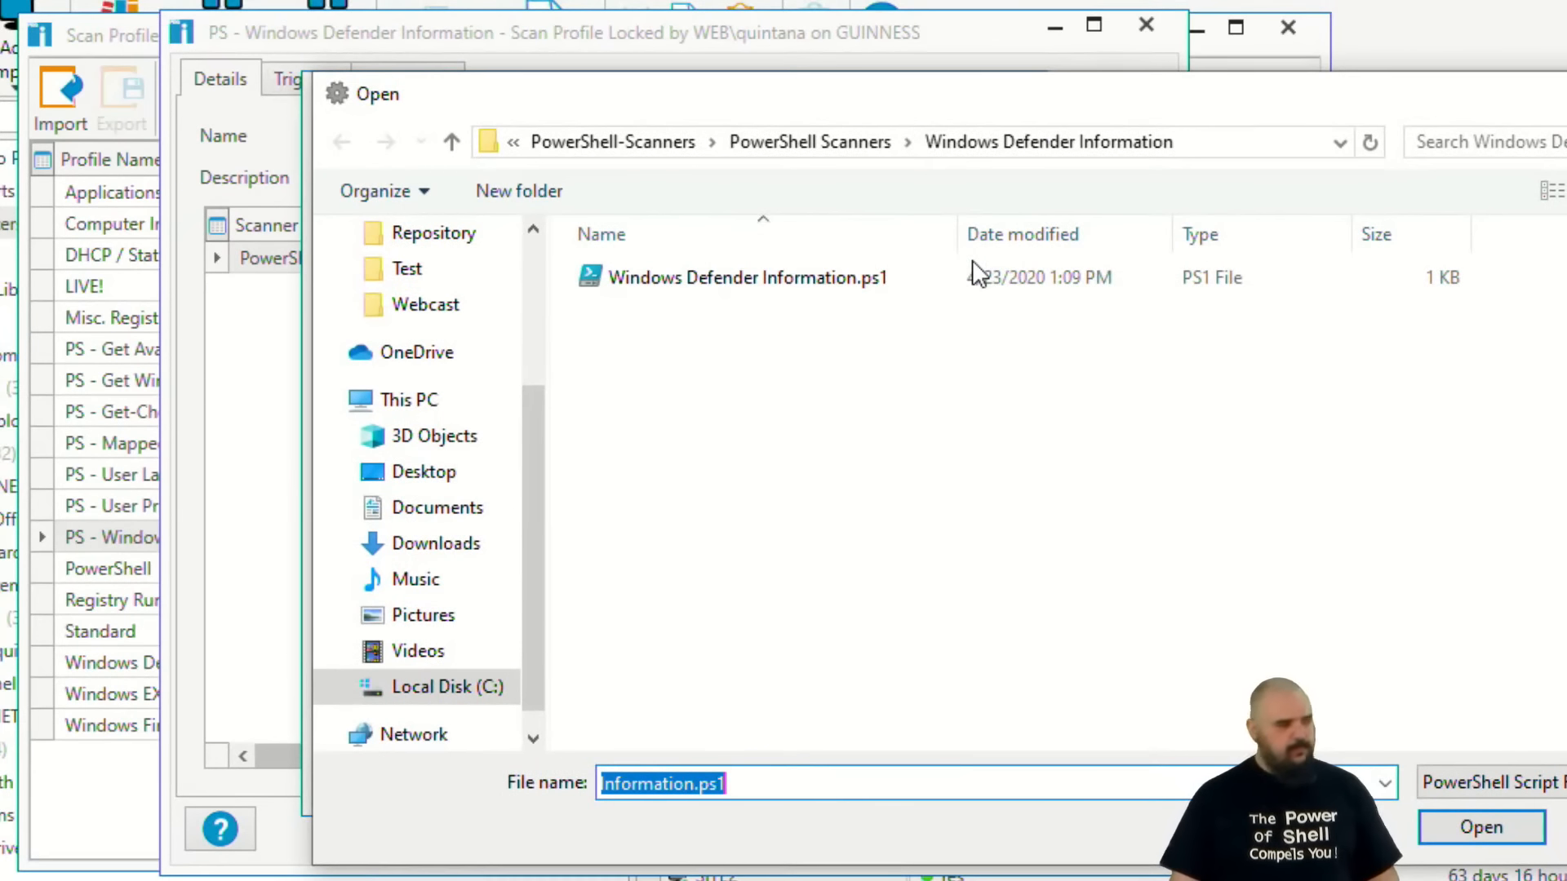
{"action": "right_click", "coordinate": [817, 282]}
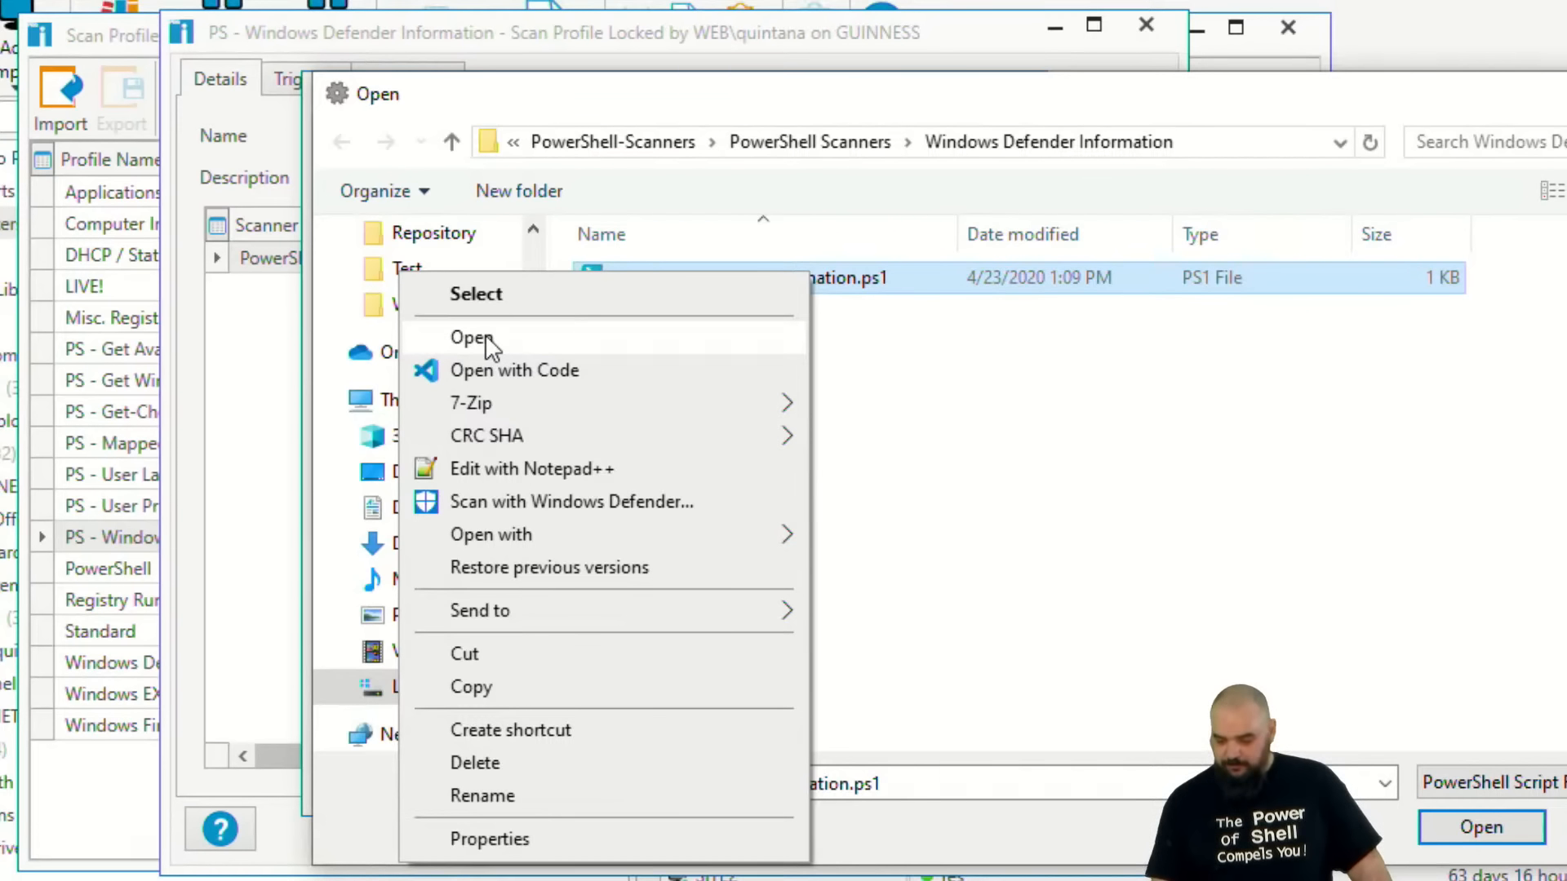
{"action": "left_click", "coordinate": [487, 338]}
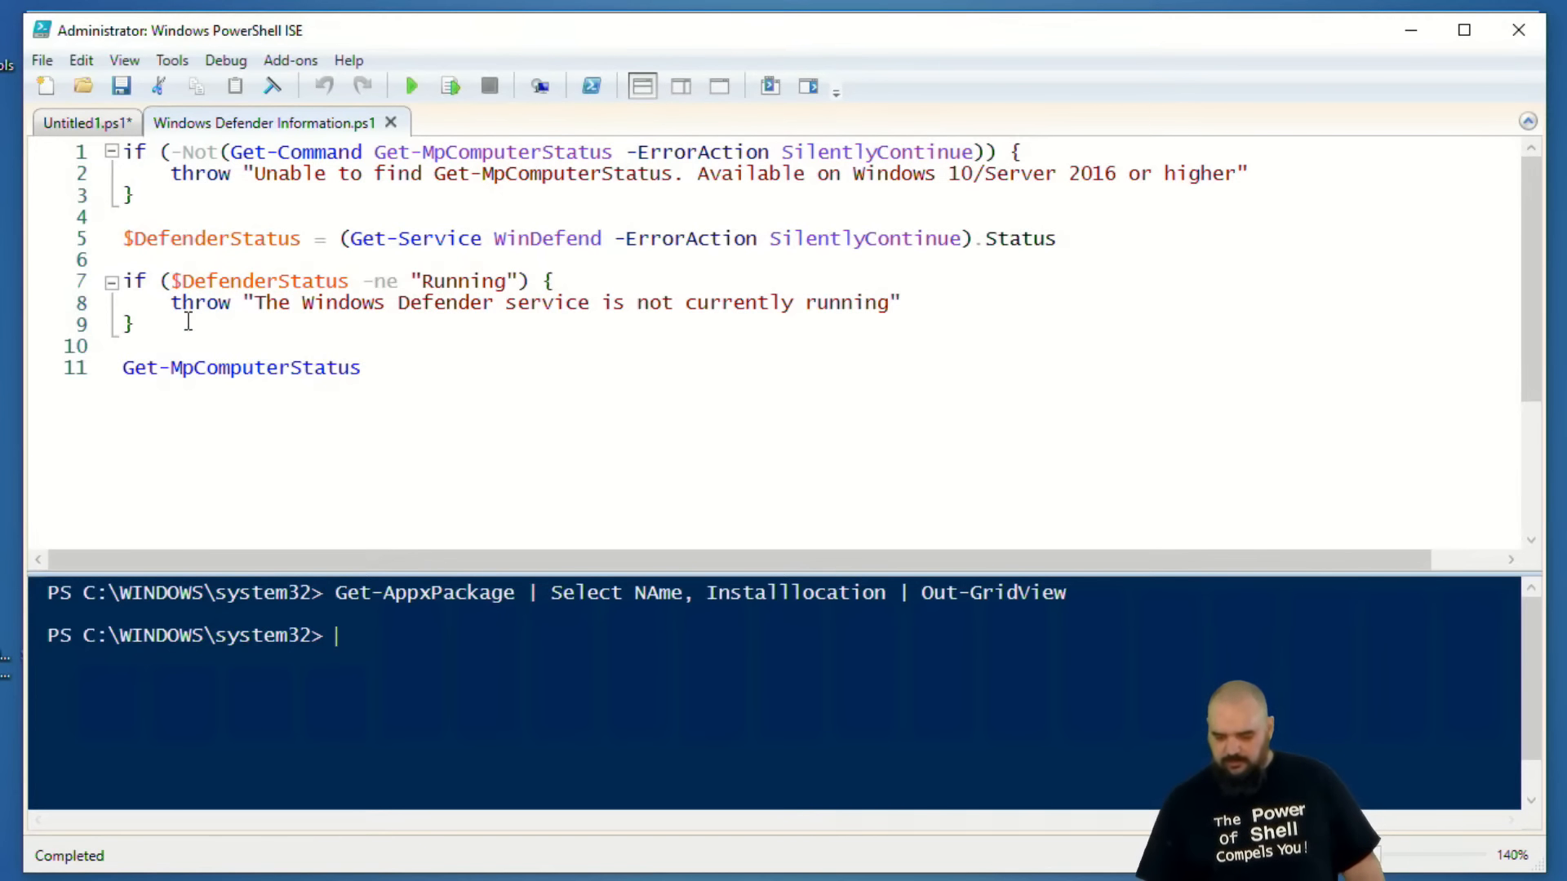
{"action": "left_click_drag", "start_coordinate": [74, 400], "coordinate": [369, 394]}
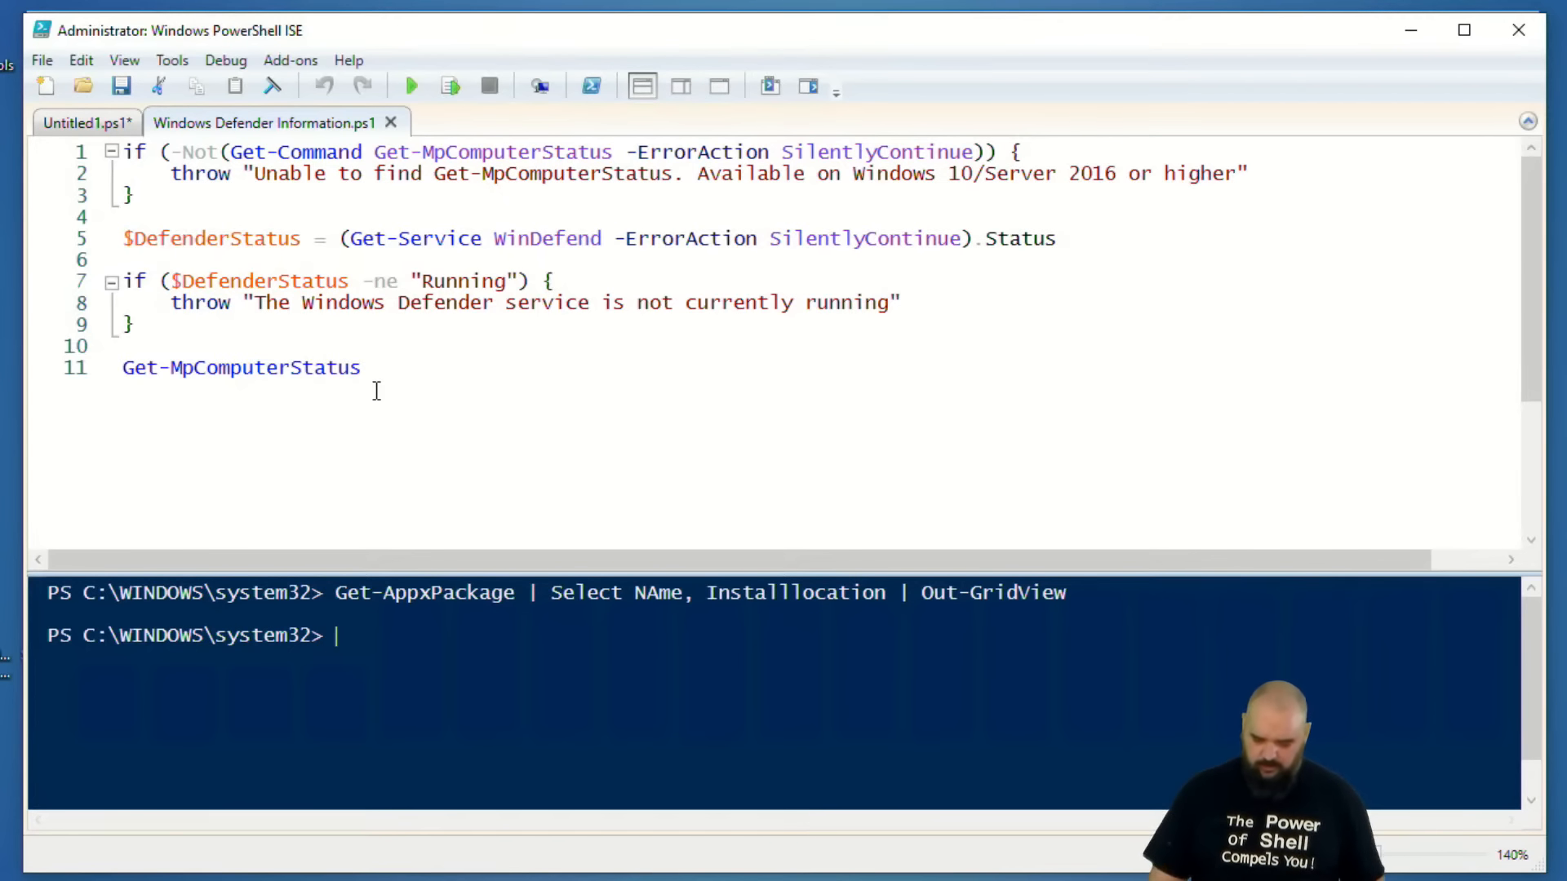
{"action": "left_click", "coordinate": [1411, 30]}
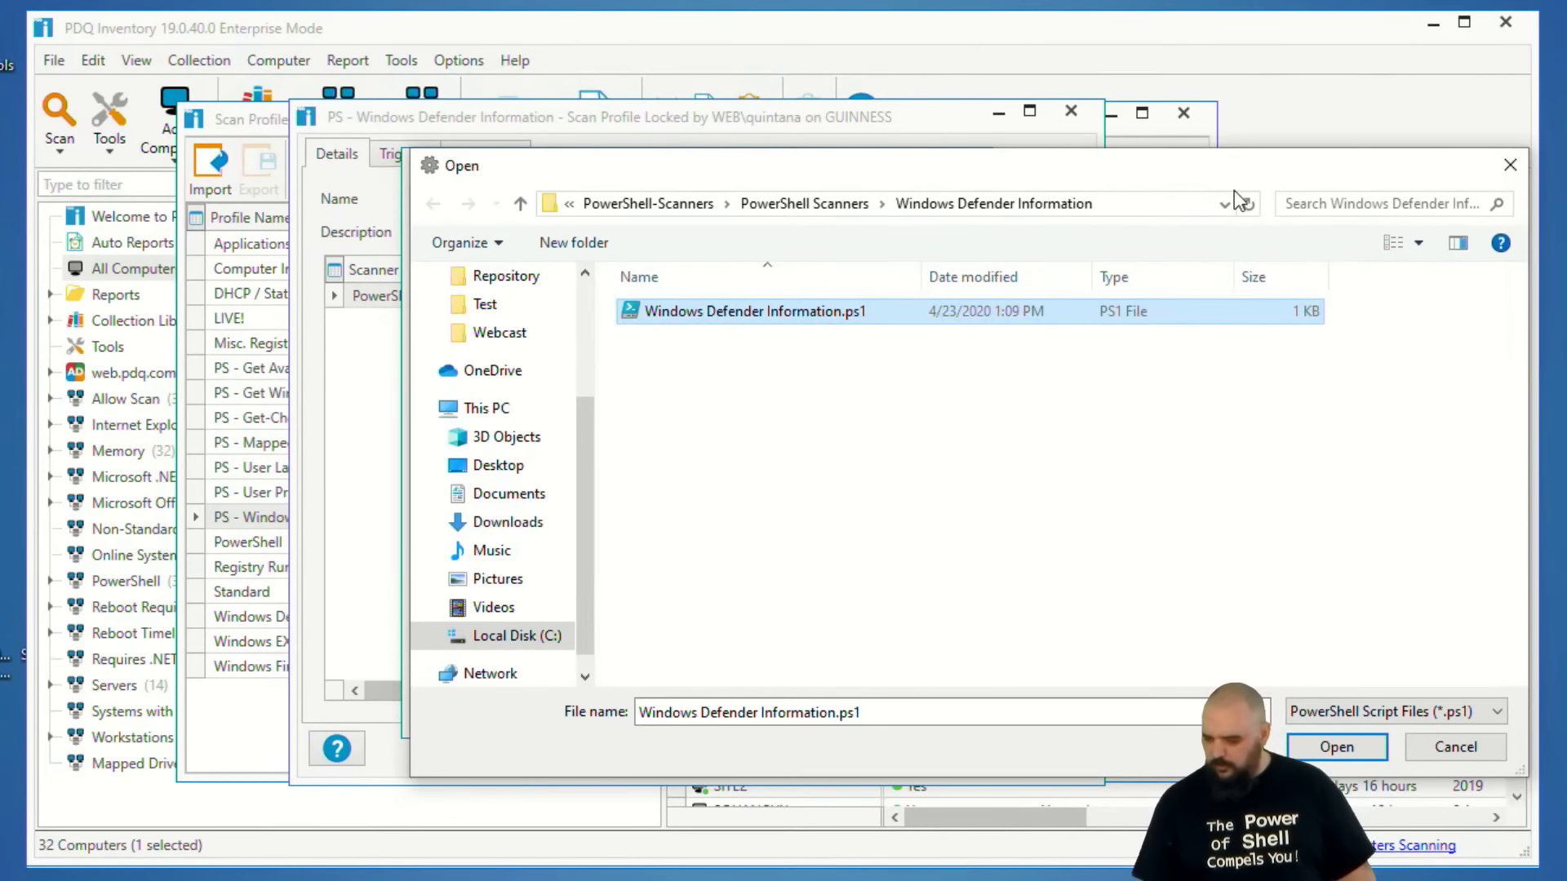
Cancel out of the file browser, the scanner editor and the profile editor, and close the scan profiles.
{"action": "left_click", "coordinate": [1455, 747]}
{"action": "left_click", "coordinate": [945, 702]}
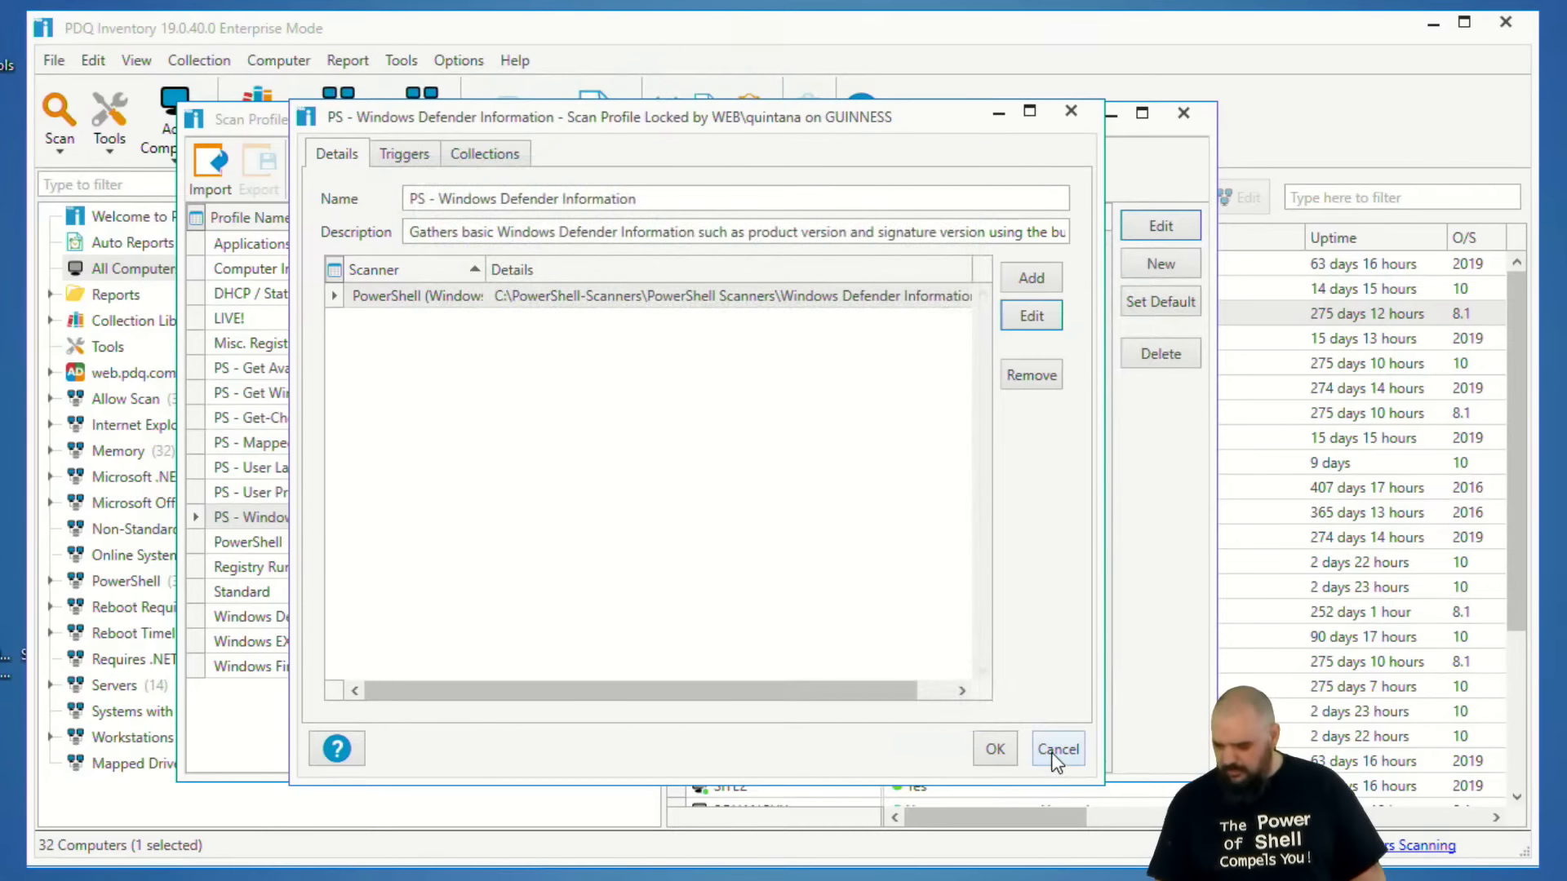
{"action": "left_click", "coordinate": [1053, 750]}
{"action": "left_click", "coordinate": [1198, 116]}
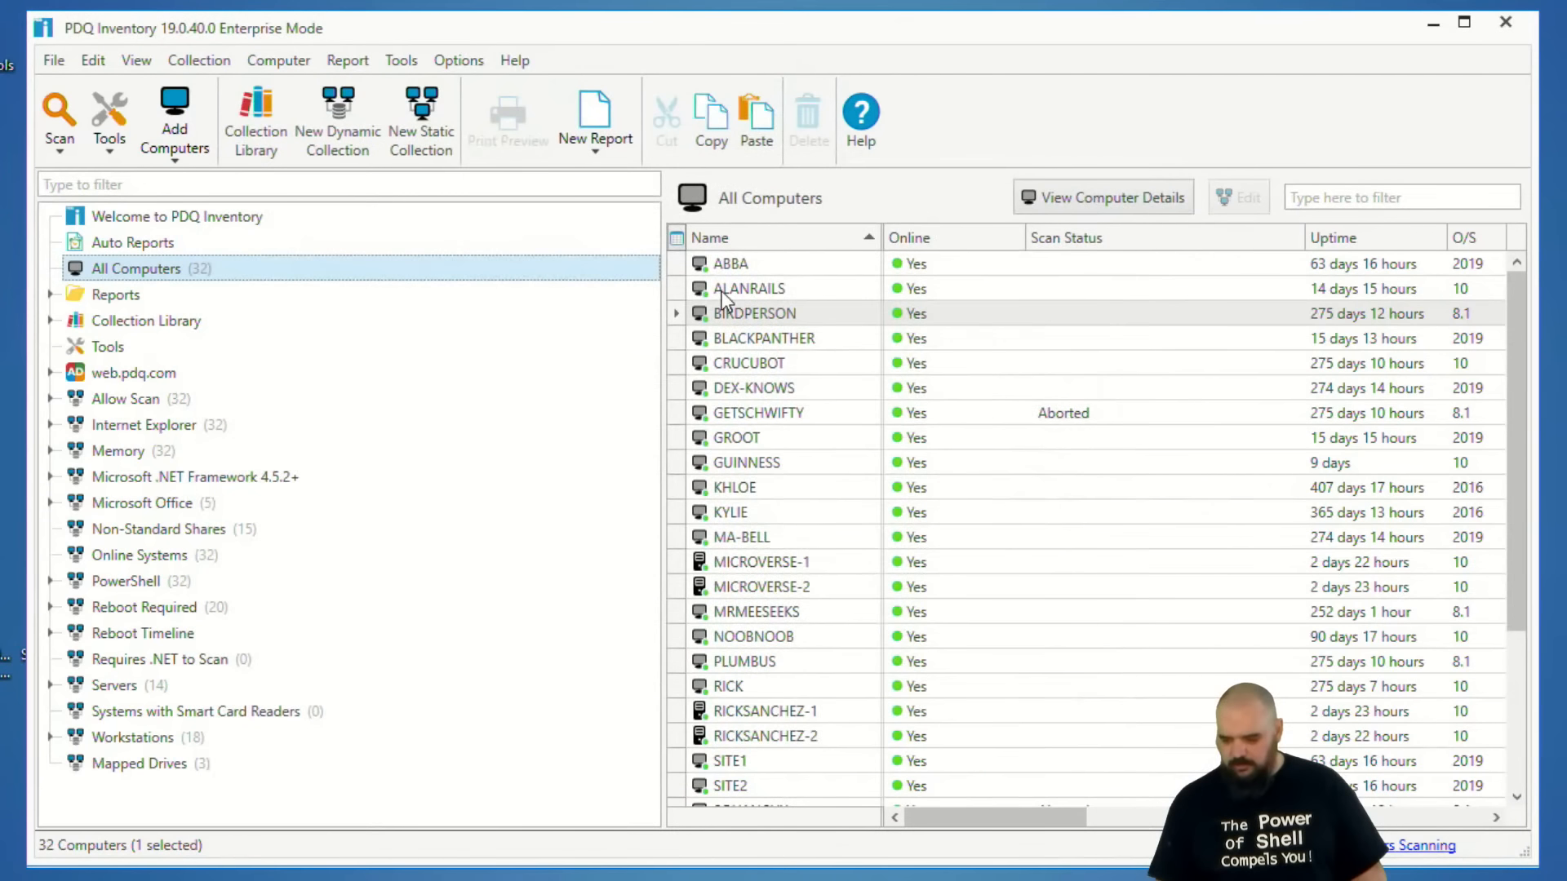
Scan the BIRDPERSON computer with the PS - Windows Defender Information profile and widen the Scan Status column.
{"action": "right_click", "coordinate": [746, 316]}
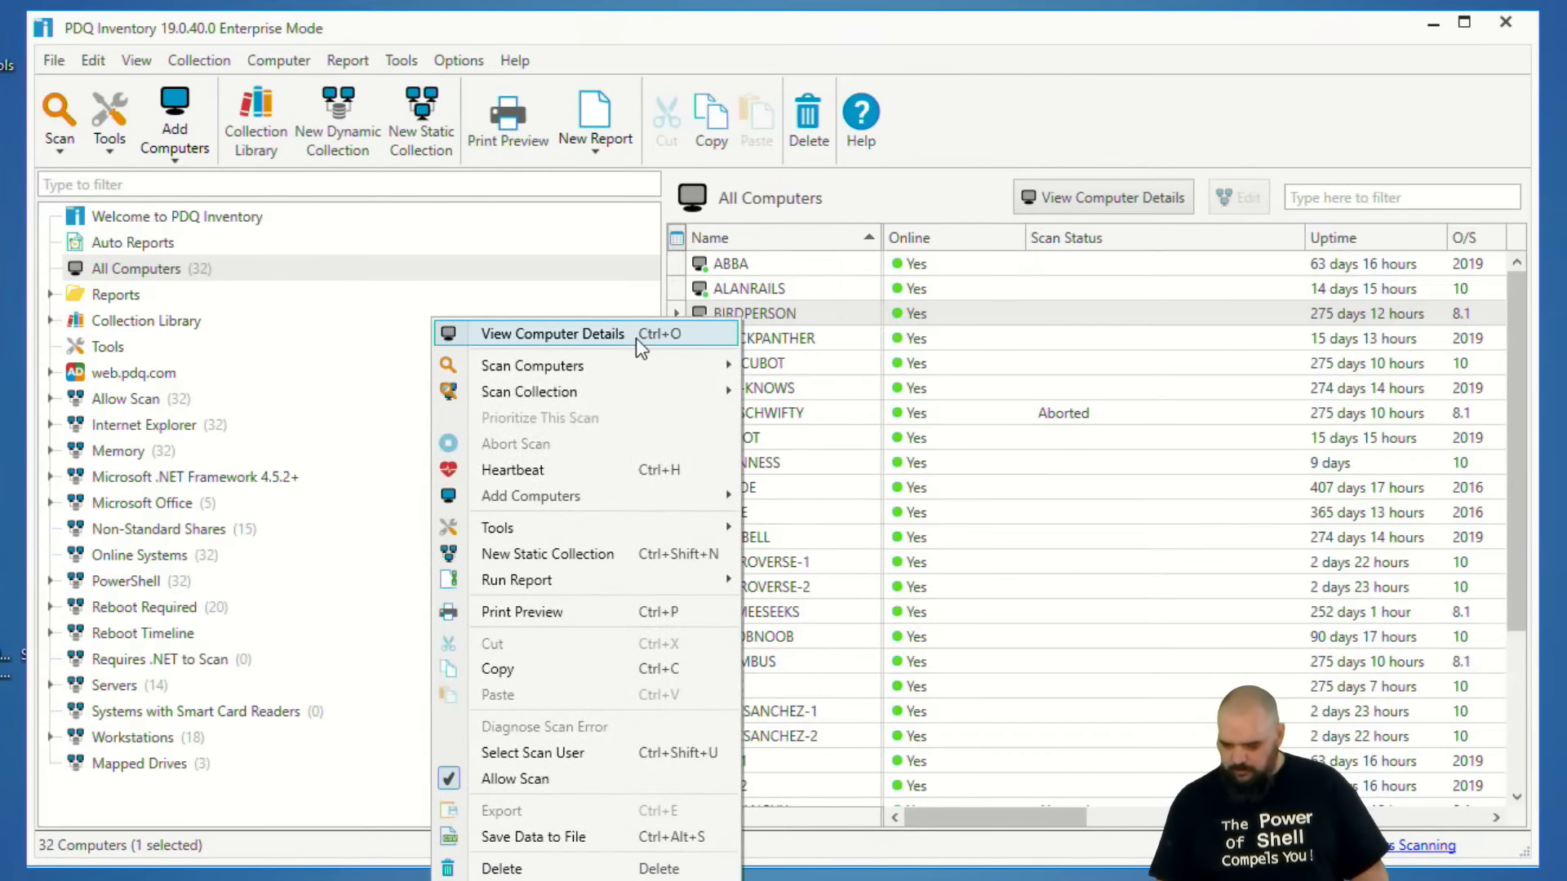
{"action": "mouse_move", "coordinate": [615, 376]}
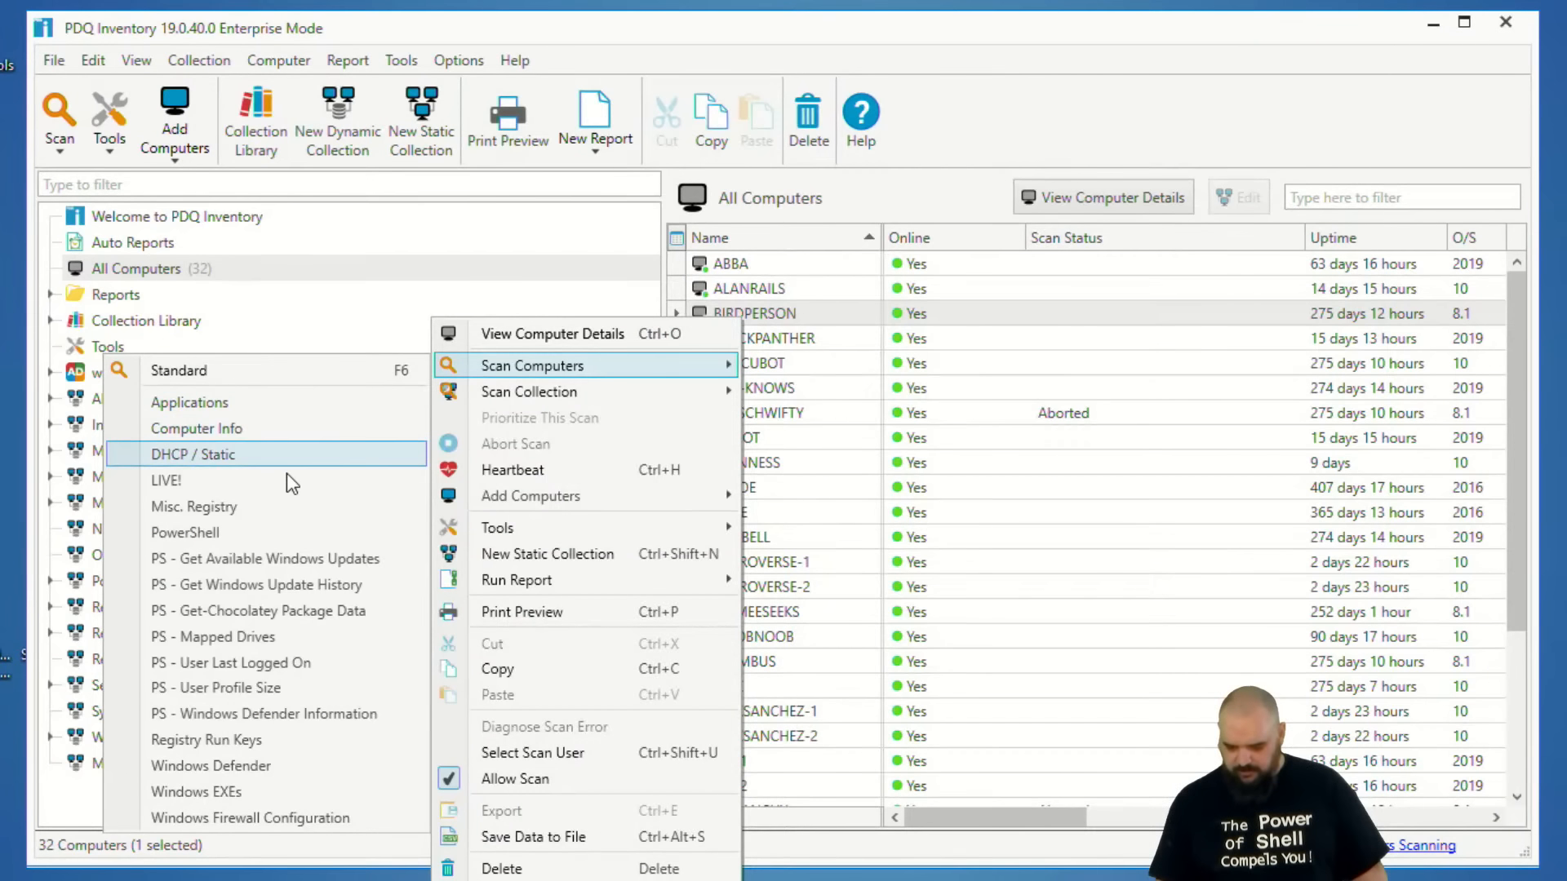
{"action": "left_click", "coordinate": [218, 715]}
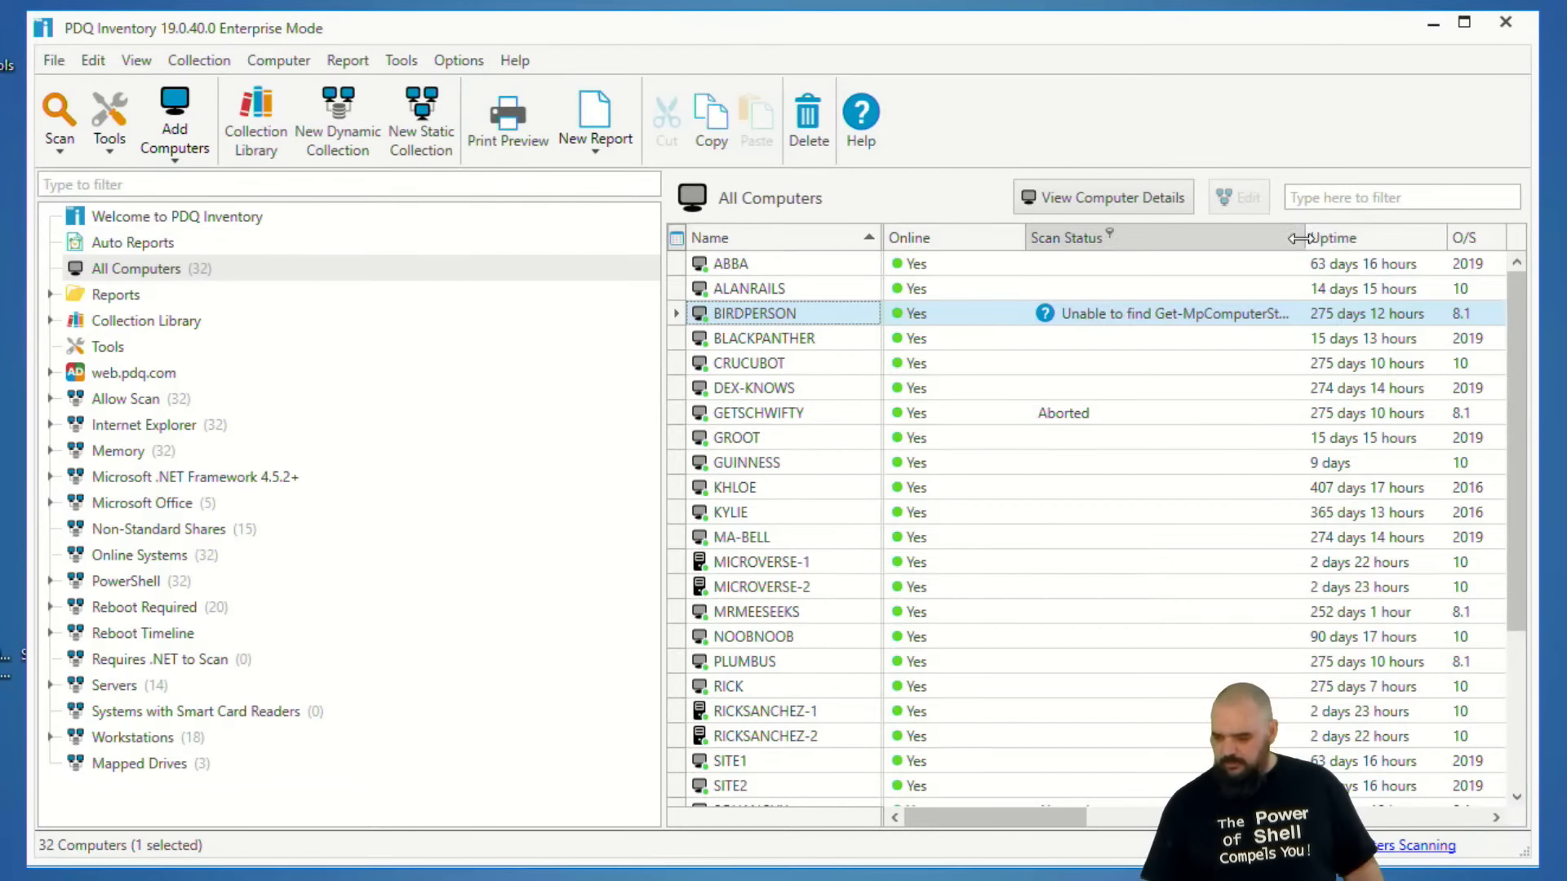
{"action": "left_click_drag", "start_coordinate": [1306, 237], "coordinate": [1425, 238]}
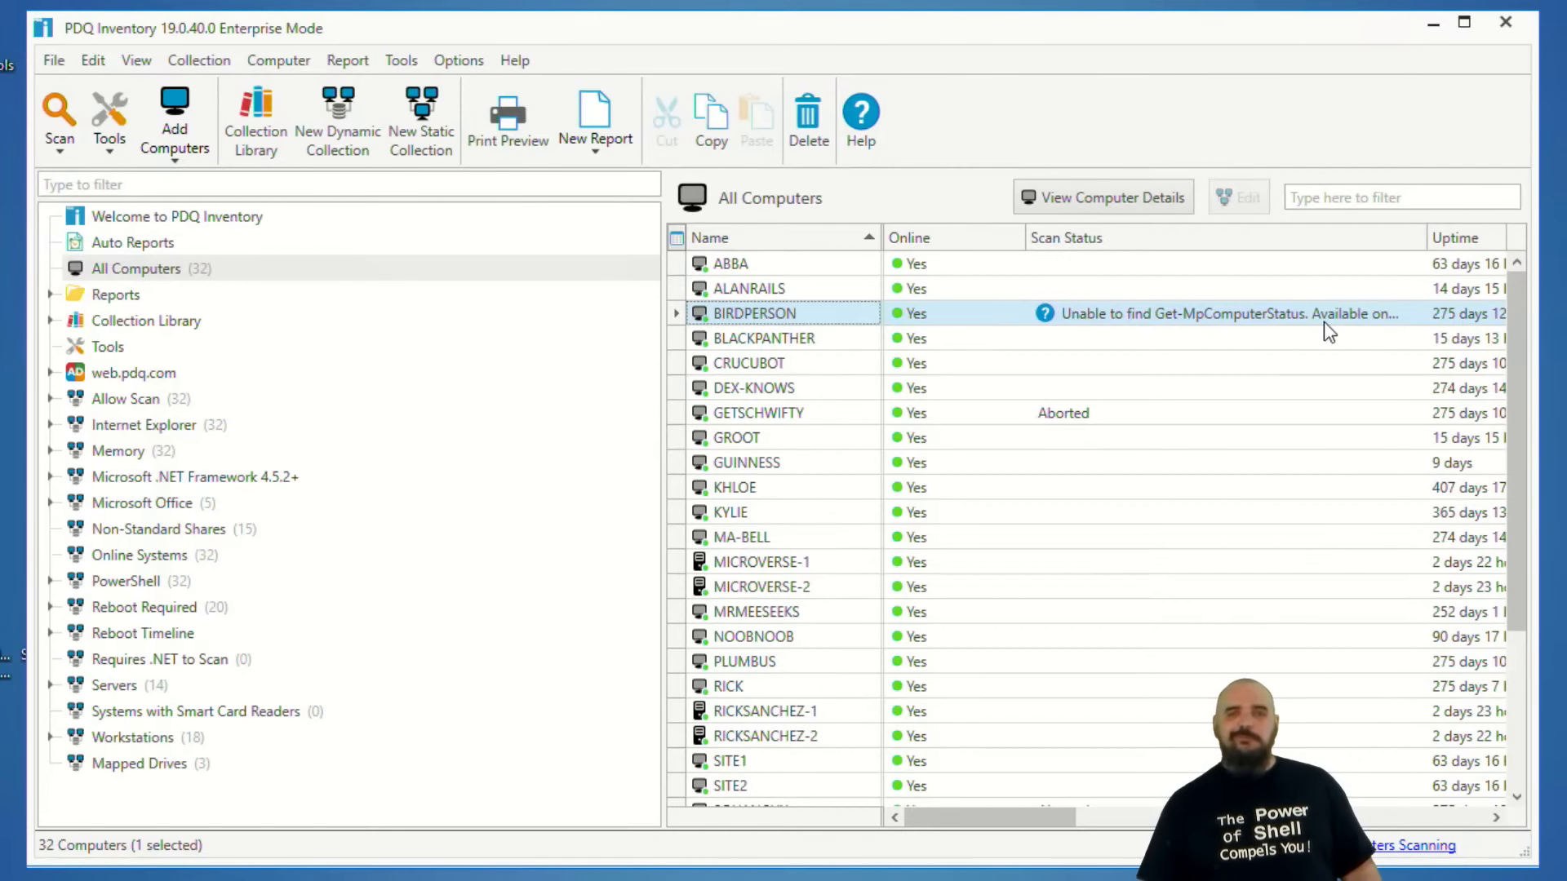
Scan the CRUCUBOT computer with the PS - Windows Defender Information profile.
{"action": "left_click", "coordinate": [775, 368]}
{"action": "mouse_move", "coordinate": [1037, 816]}
{"action": "left_mouse_down"}
{"action": "mouse_move", "coordinate": [1114, 807]}
{"action": "mouse_move", "coordinate": [1016, 807]}
{"action": "left_mouse_up"}
{"action": "right_click", "coordinate": [733, 364]}
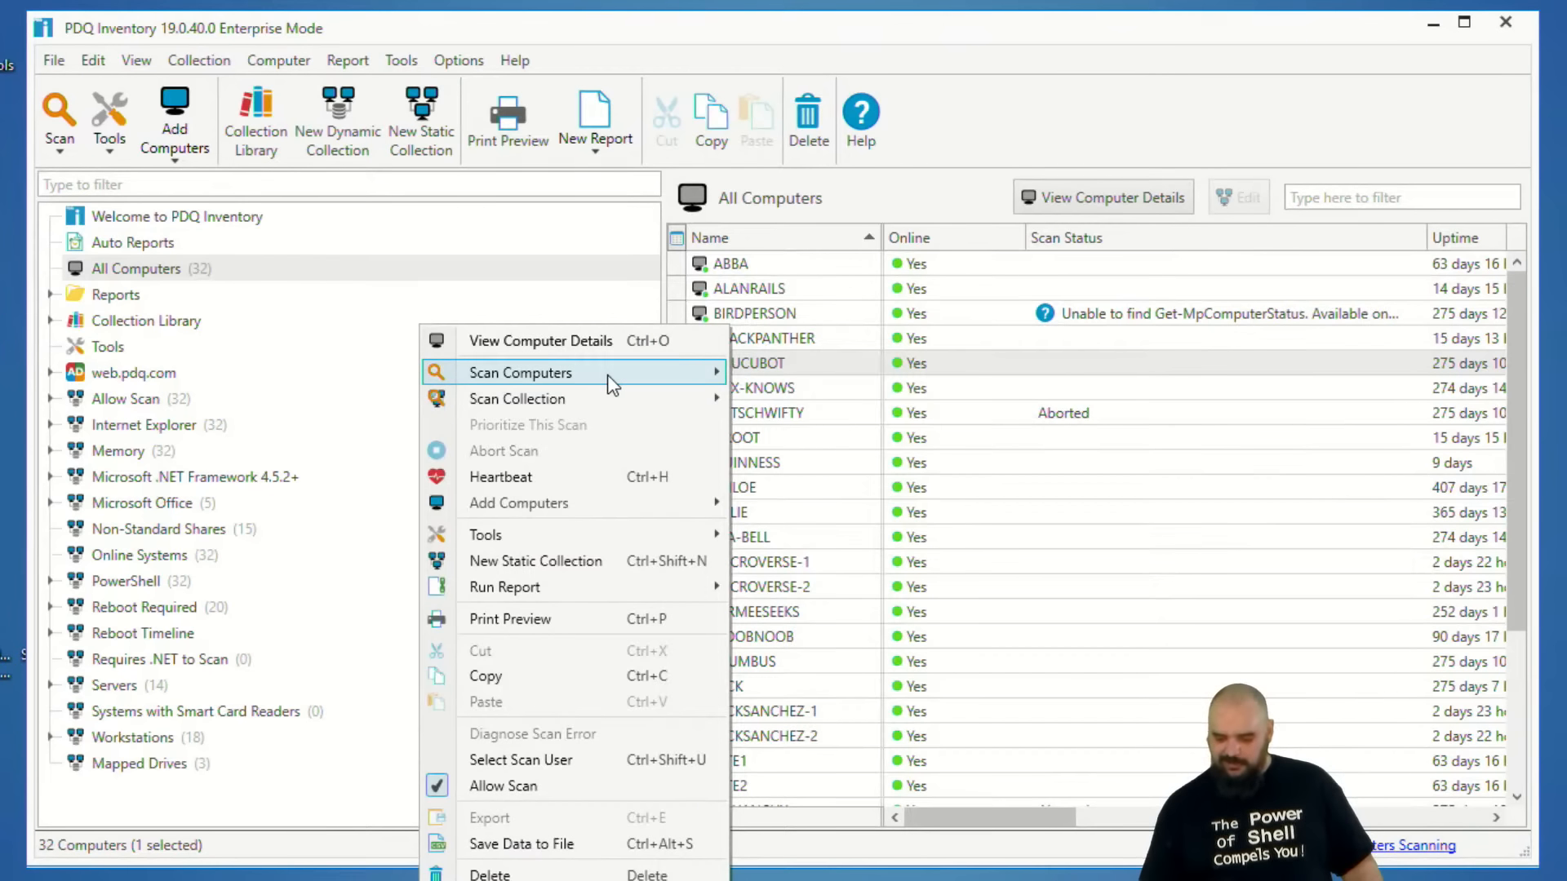
{"action": "mouse_move", "coordinate": [608, 374]}
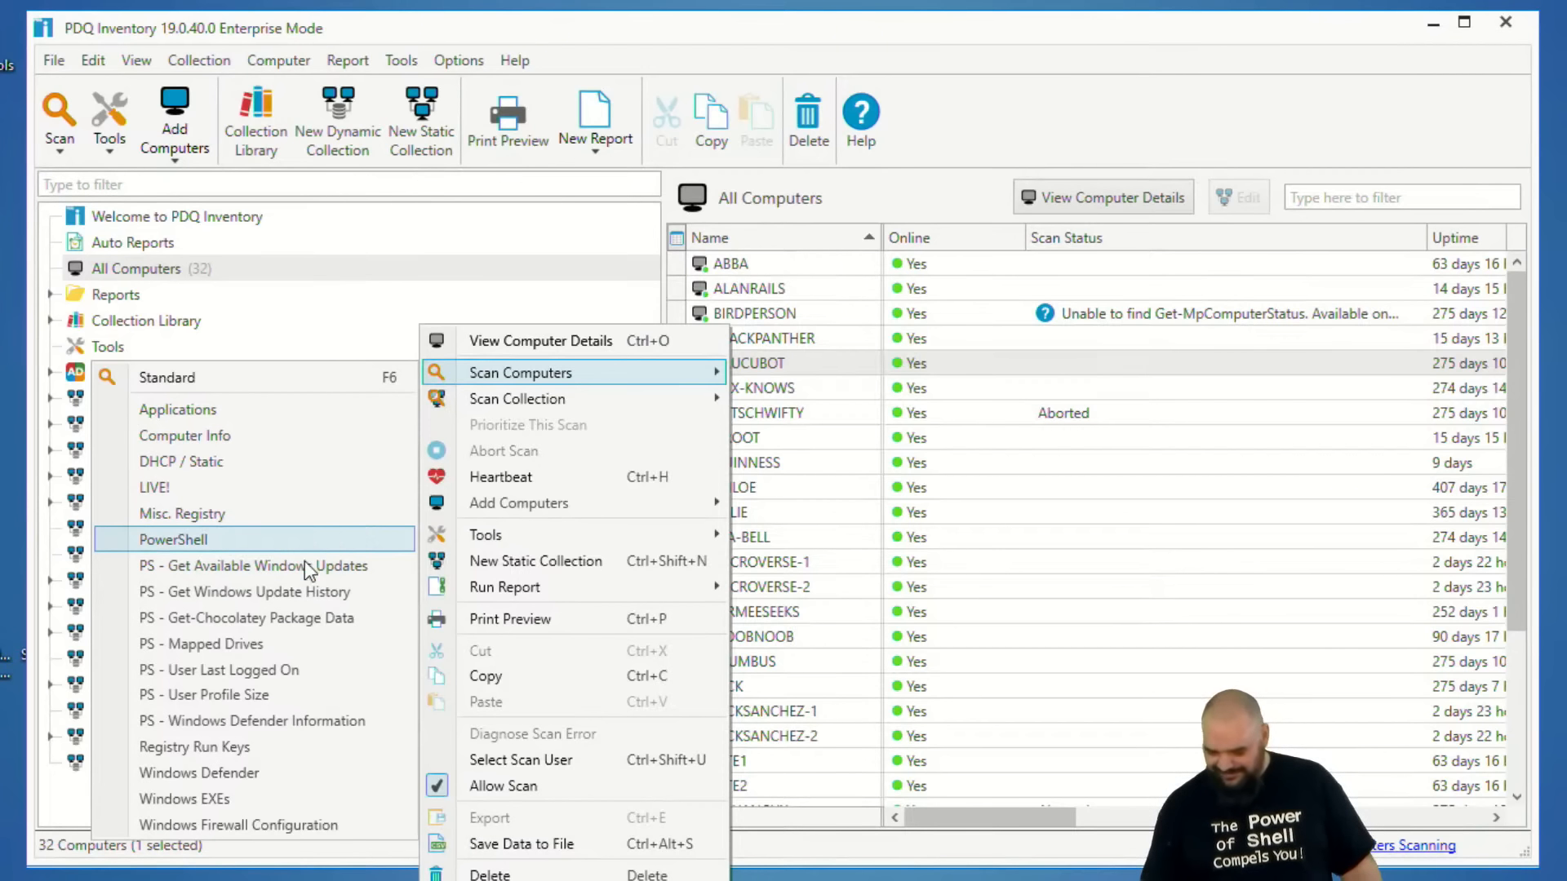
{"action": "left_click", "coordinate": [252, 727]}
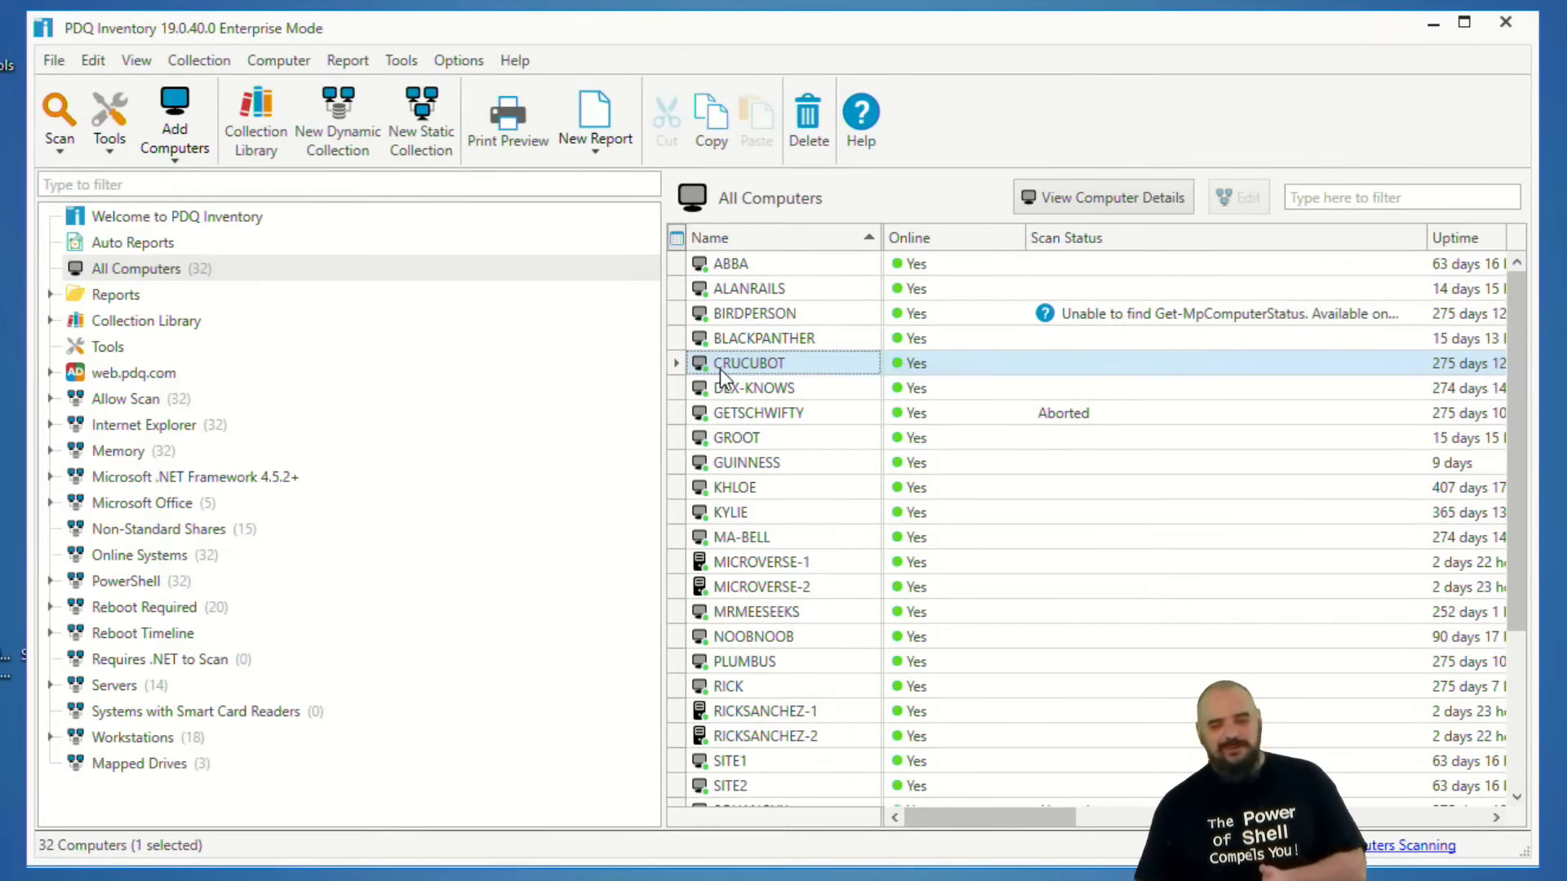
Open the CRUCUBOT computer details, view its PowerShell (Windows Defender Information) scan results, and close the details window.
{"action": "double_click", "coordinate": [720, 368]}
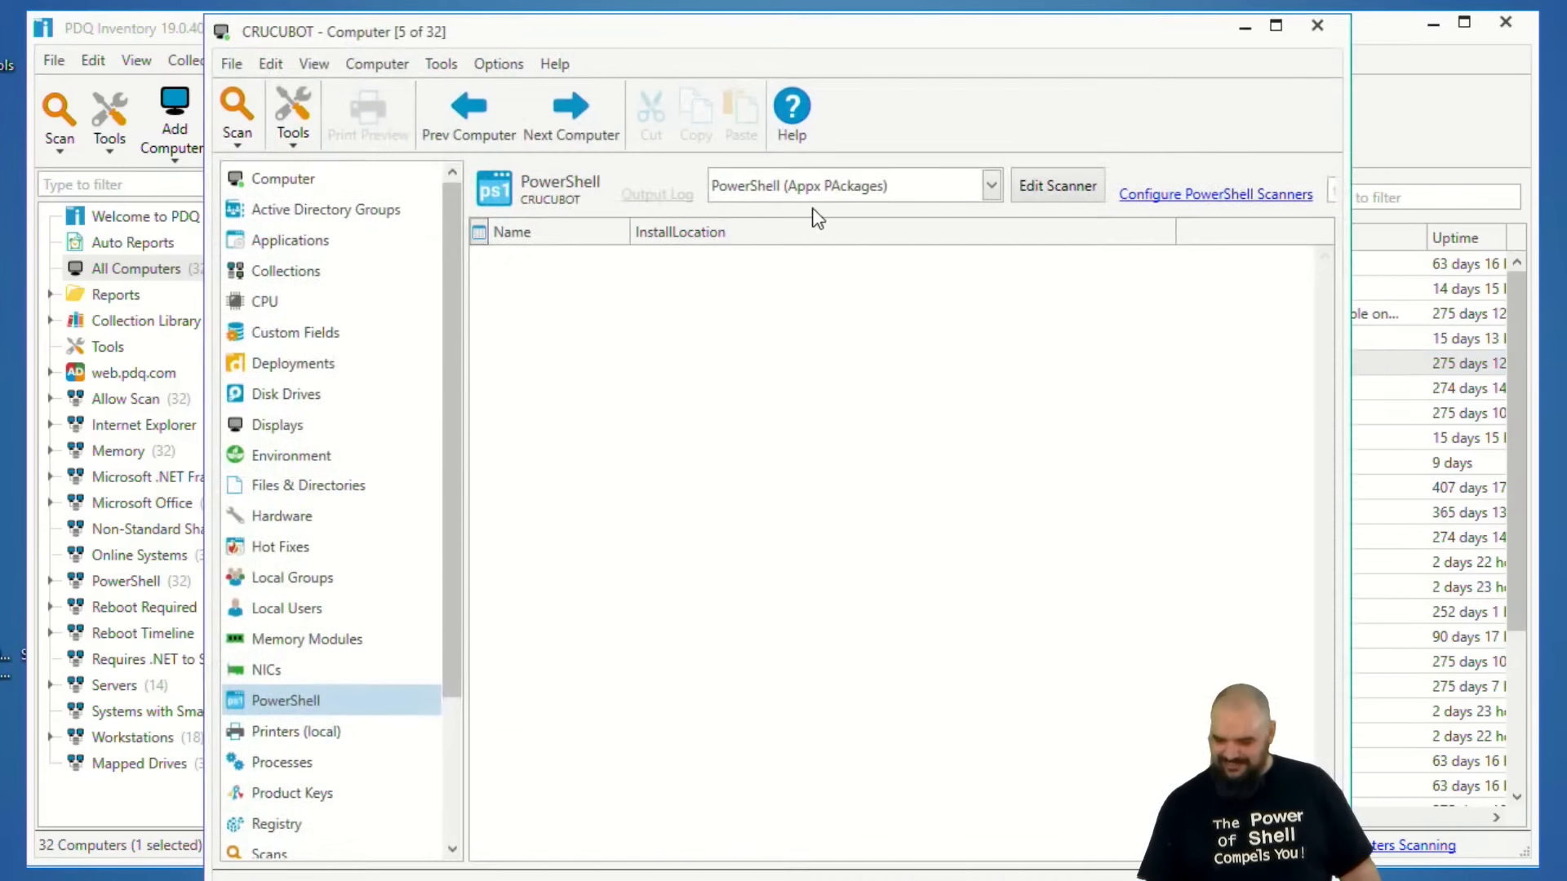
{"action": "left_click", "coordinate": [902, 186]}
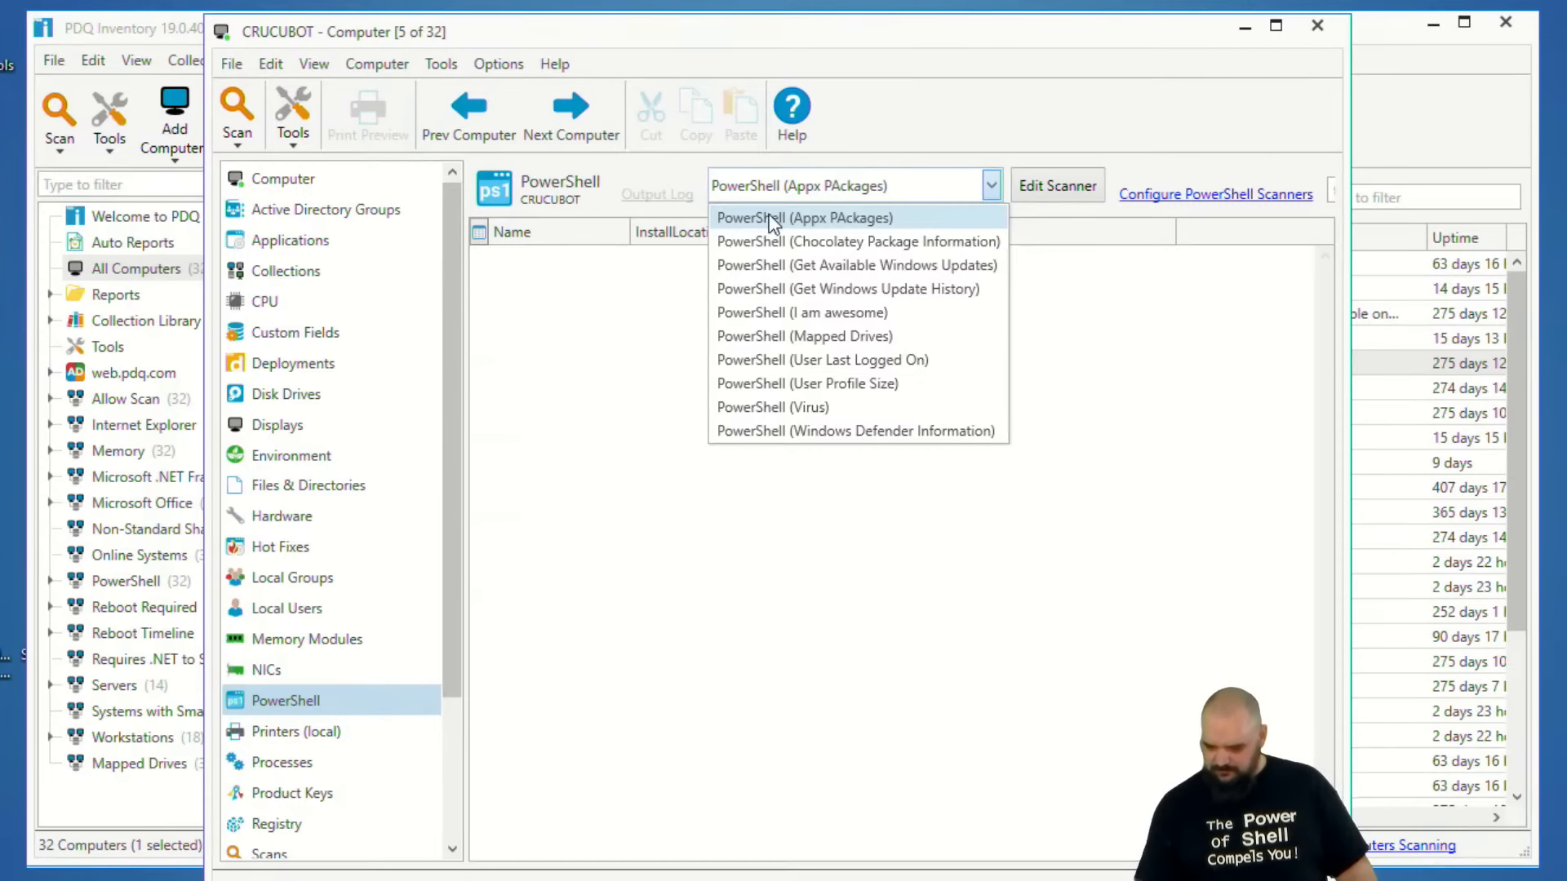
{"action": "left_click", "coordinate": [796, 430]}
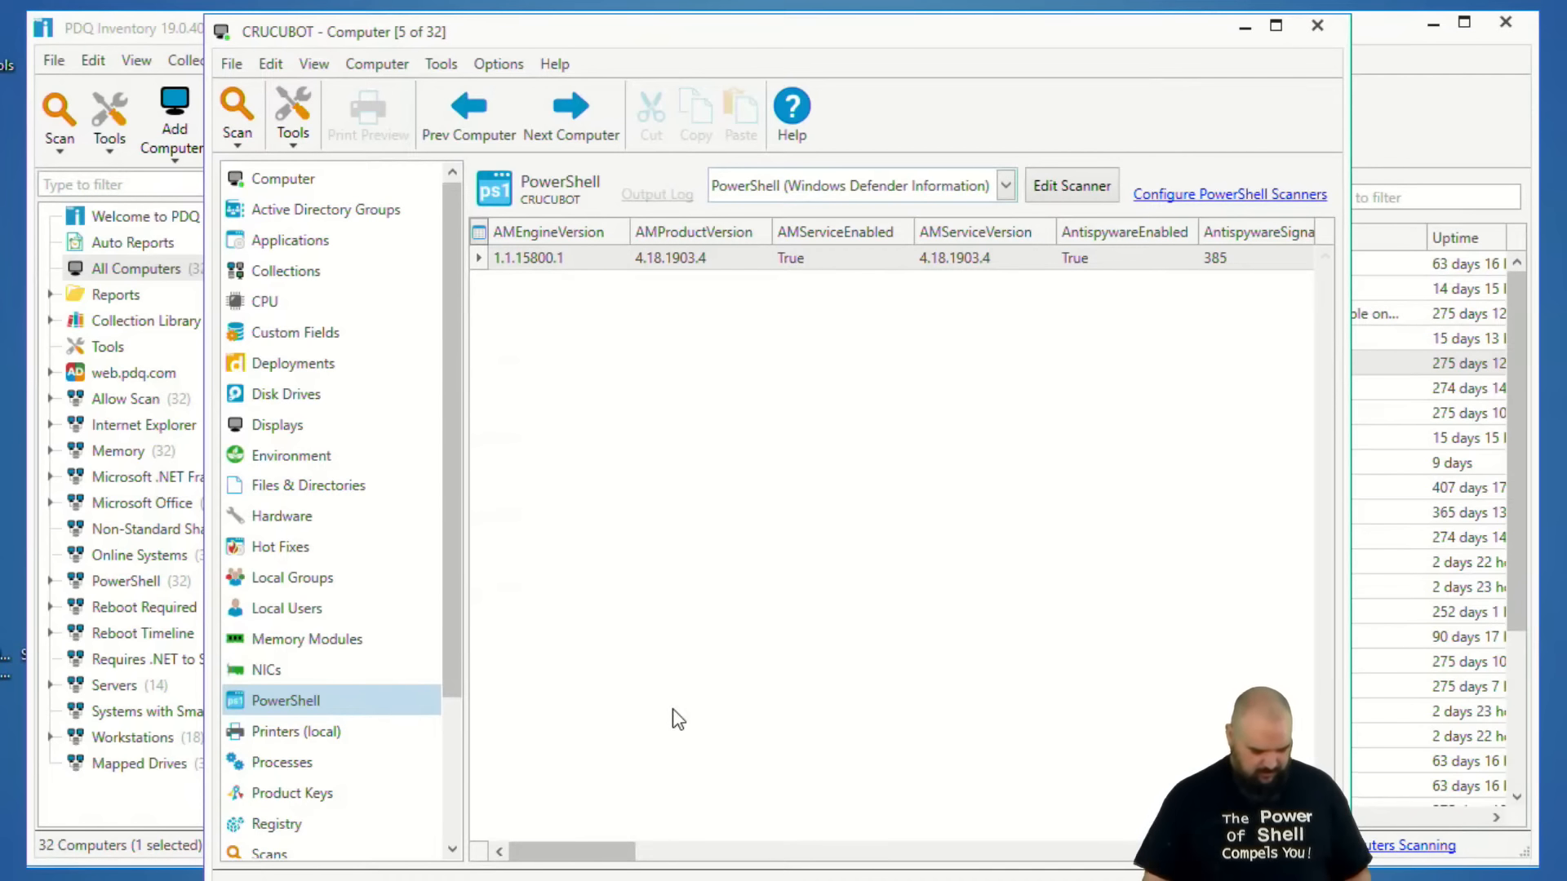
{"action": "left_click_drag", "start_coordinate": [485, 264], "coordinate": [595, 262]}
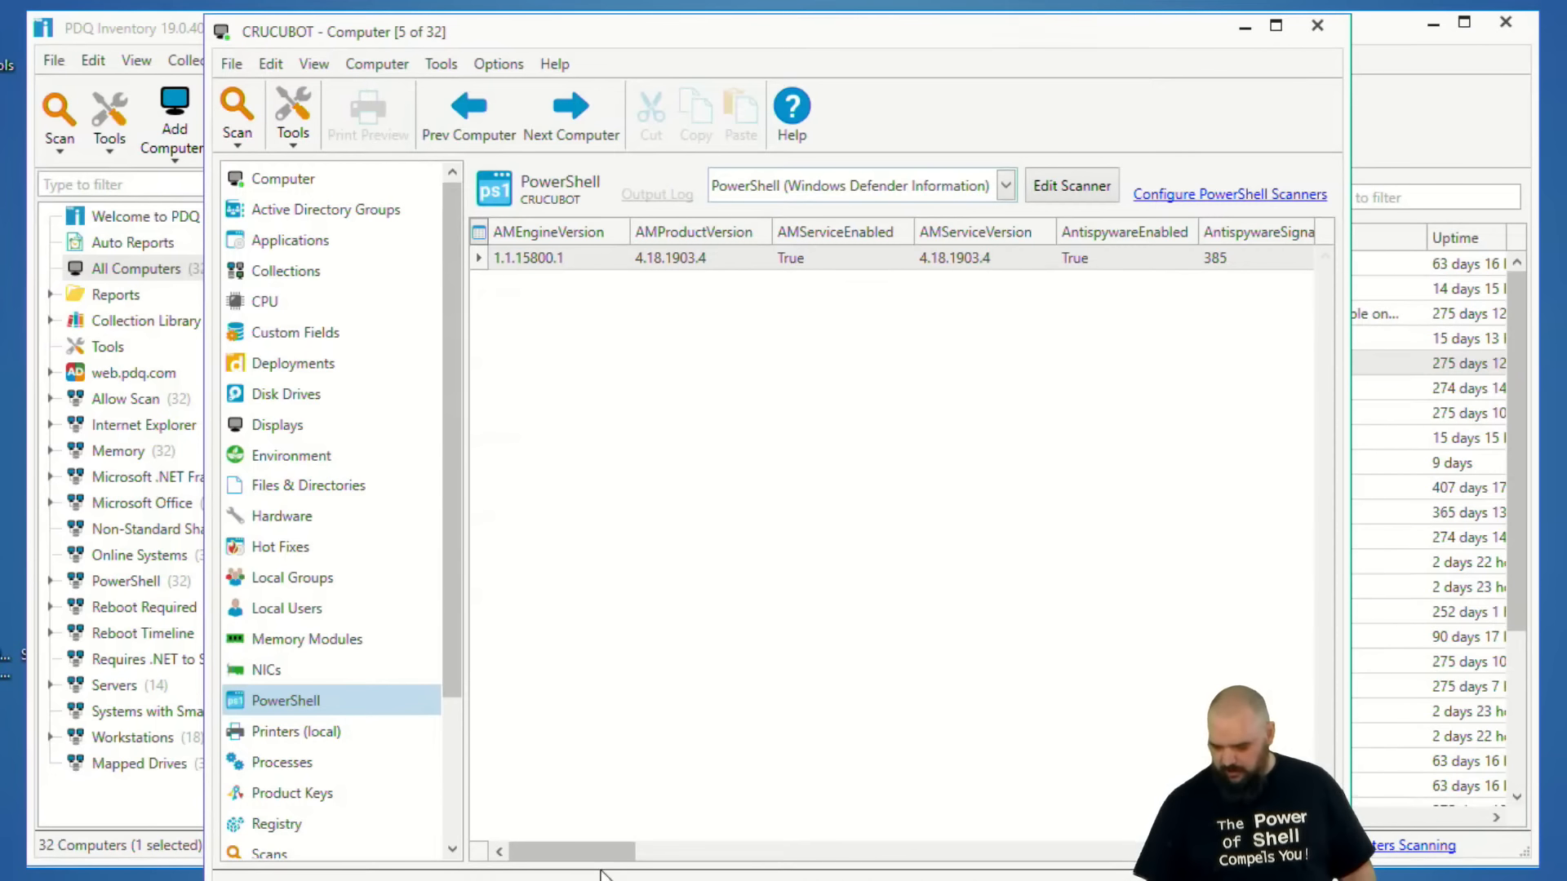
{"action": "mouse_move", "coordinate": [616, 851]}
{"action": "left_mouse_down"}
{"action": "mouse_move", "coordinate": [1291, 851]}
{"action": "mouse_move", "coordinate": [615, 851]}
{"action": "left_mouse_up"}
{"action": "mouse_move", "coordinate": [487, 880]}
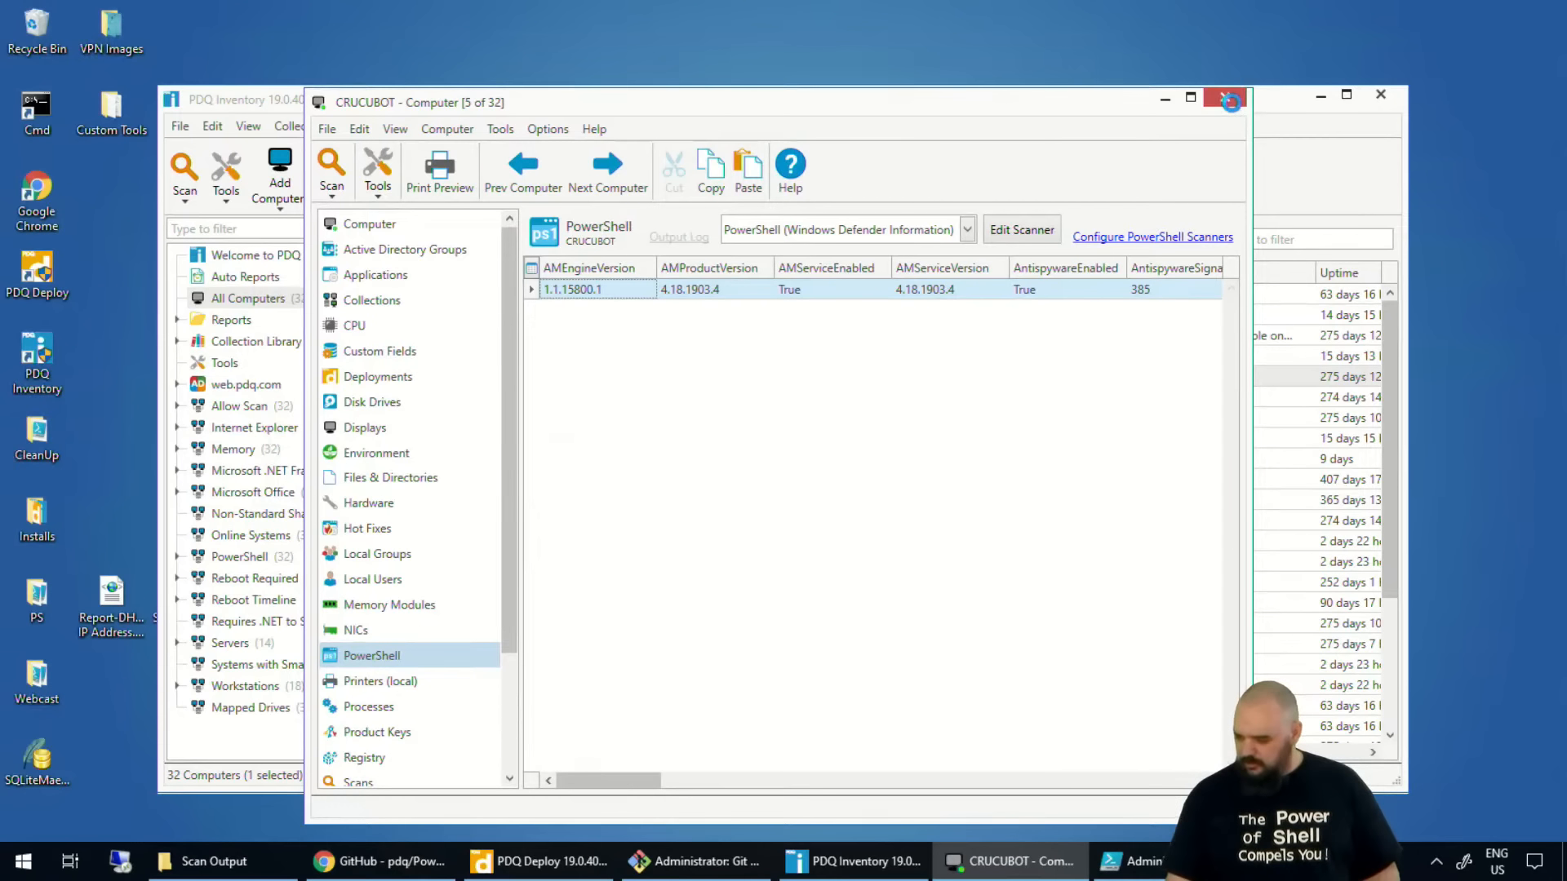
{"action": "left_click", "coordinate": [1225, 98]}
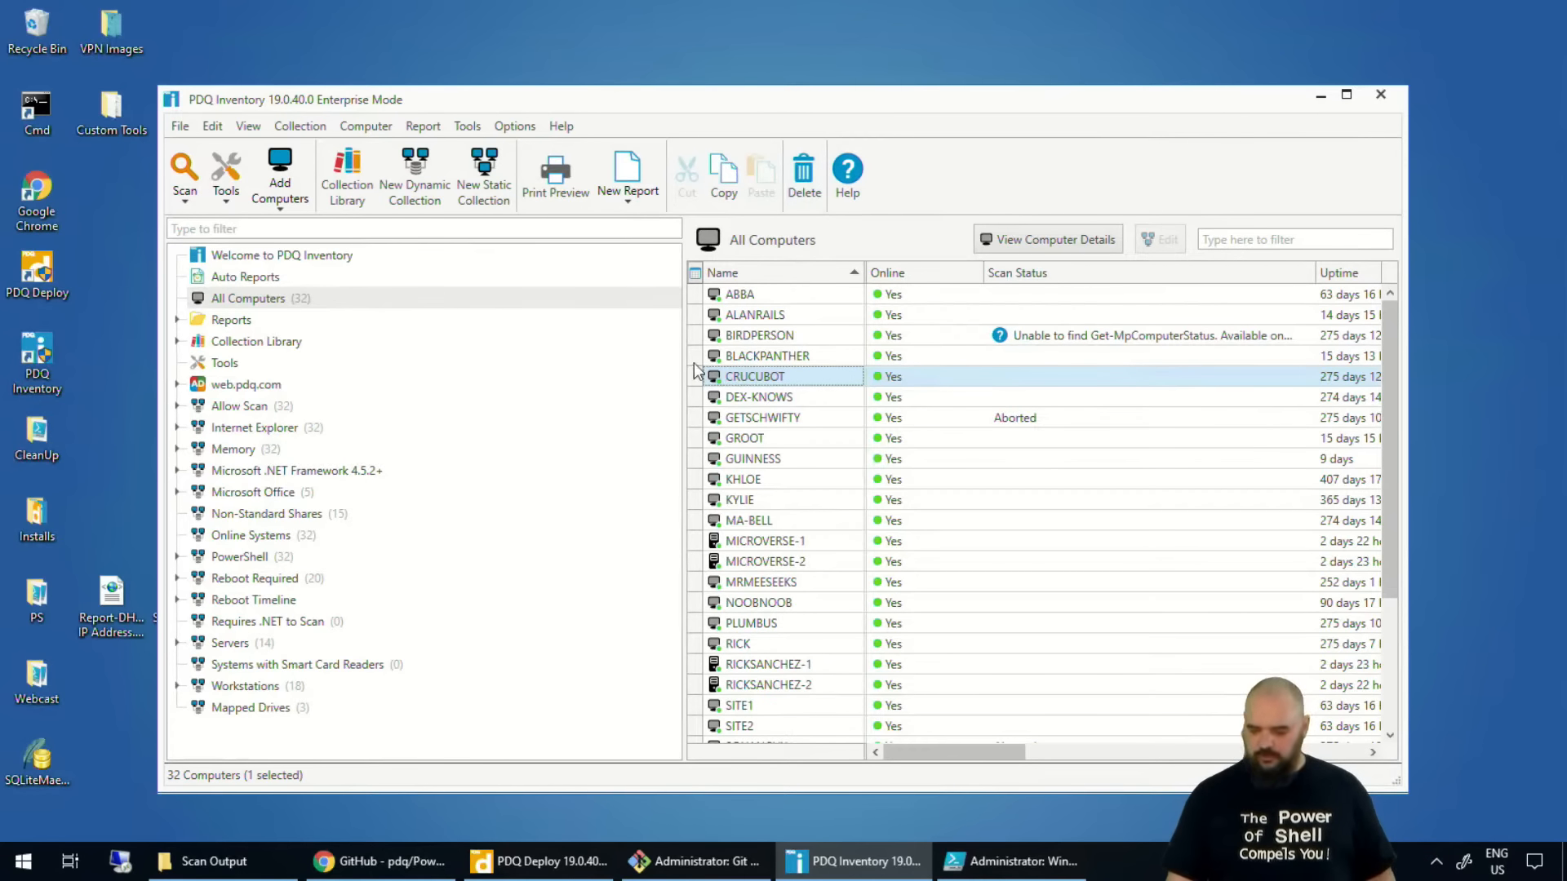
Open the PS - User Last Logged On scan profile and bring up its PowerShell scanner's settings.
{"action": "left_click", "coordinate": [518, 126]}
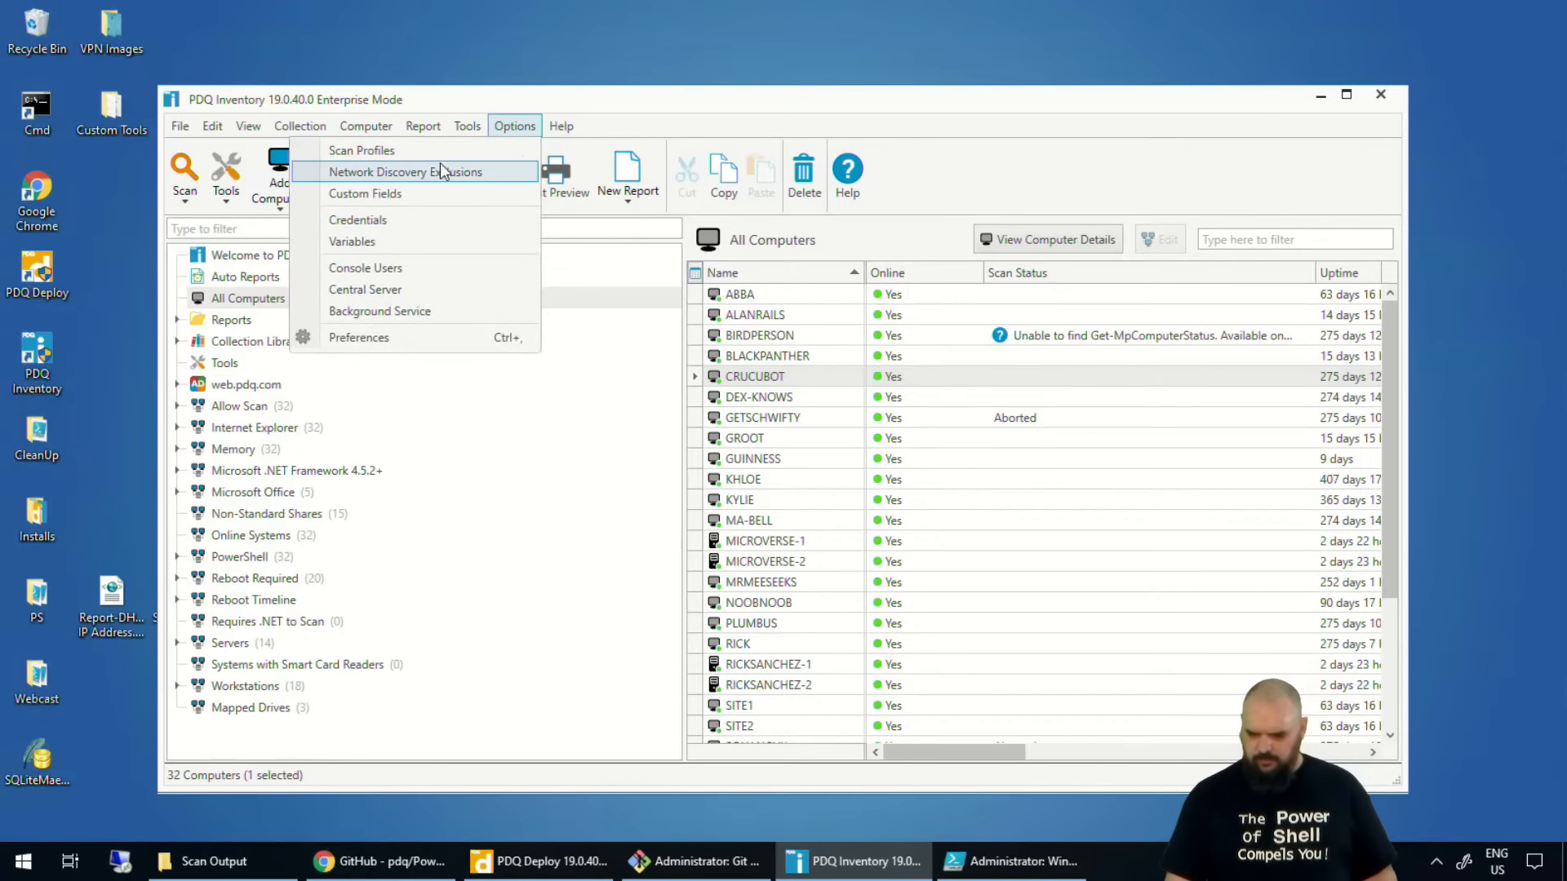
{"action": "left_click", "coordinate": [355, 154]}
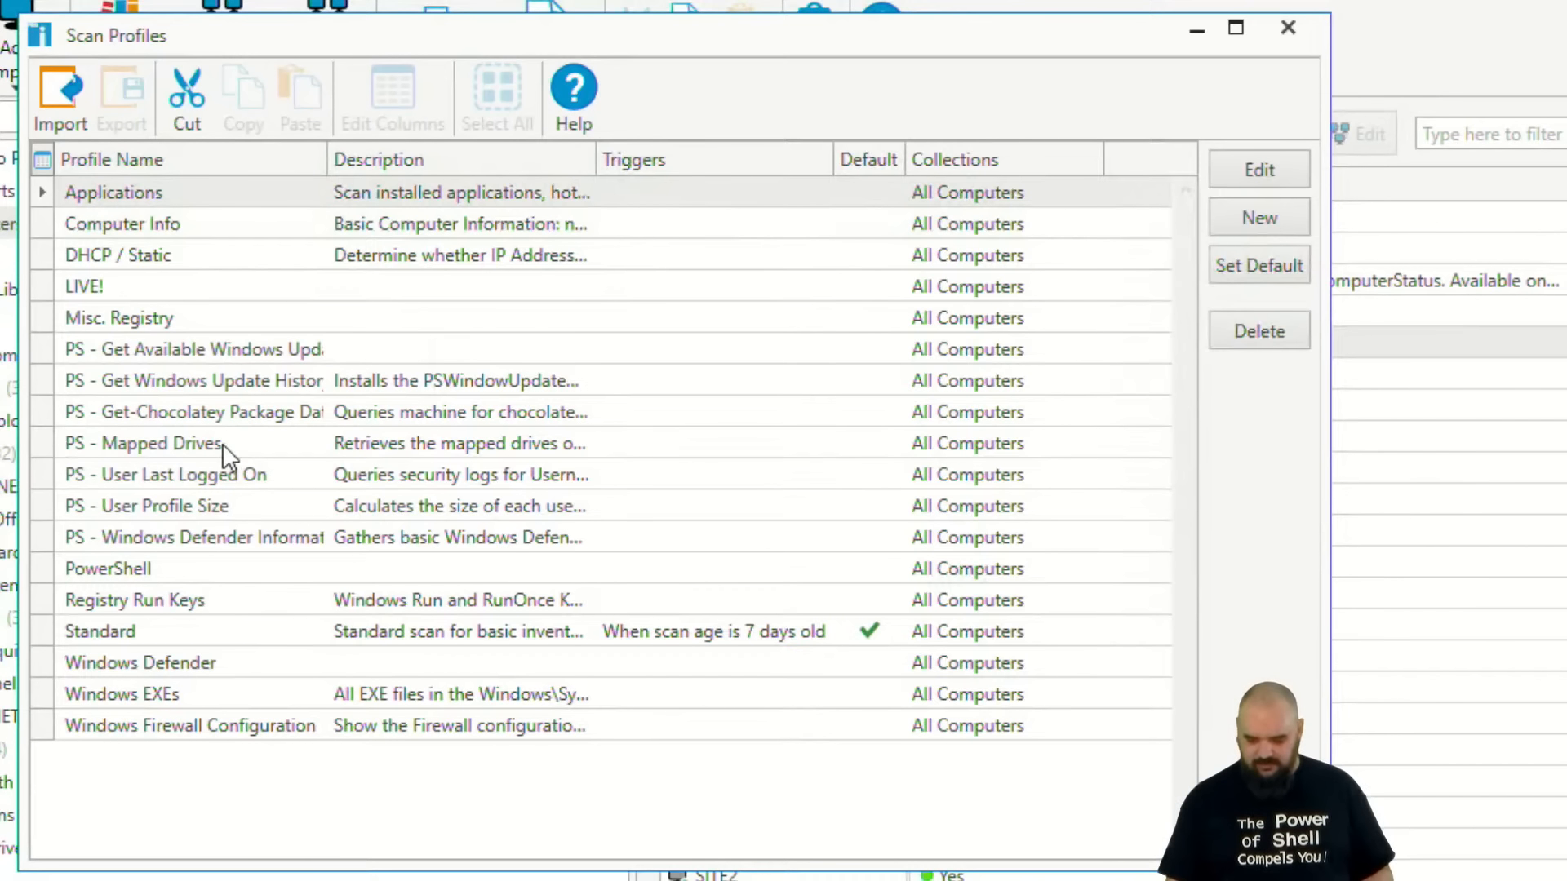
{"action": "double_click", "coordinate": [212, 473]}
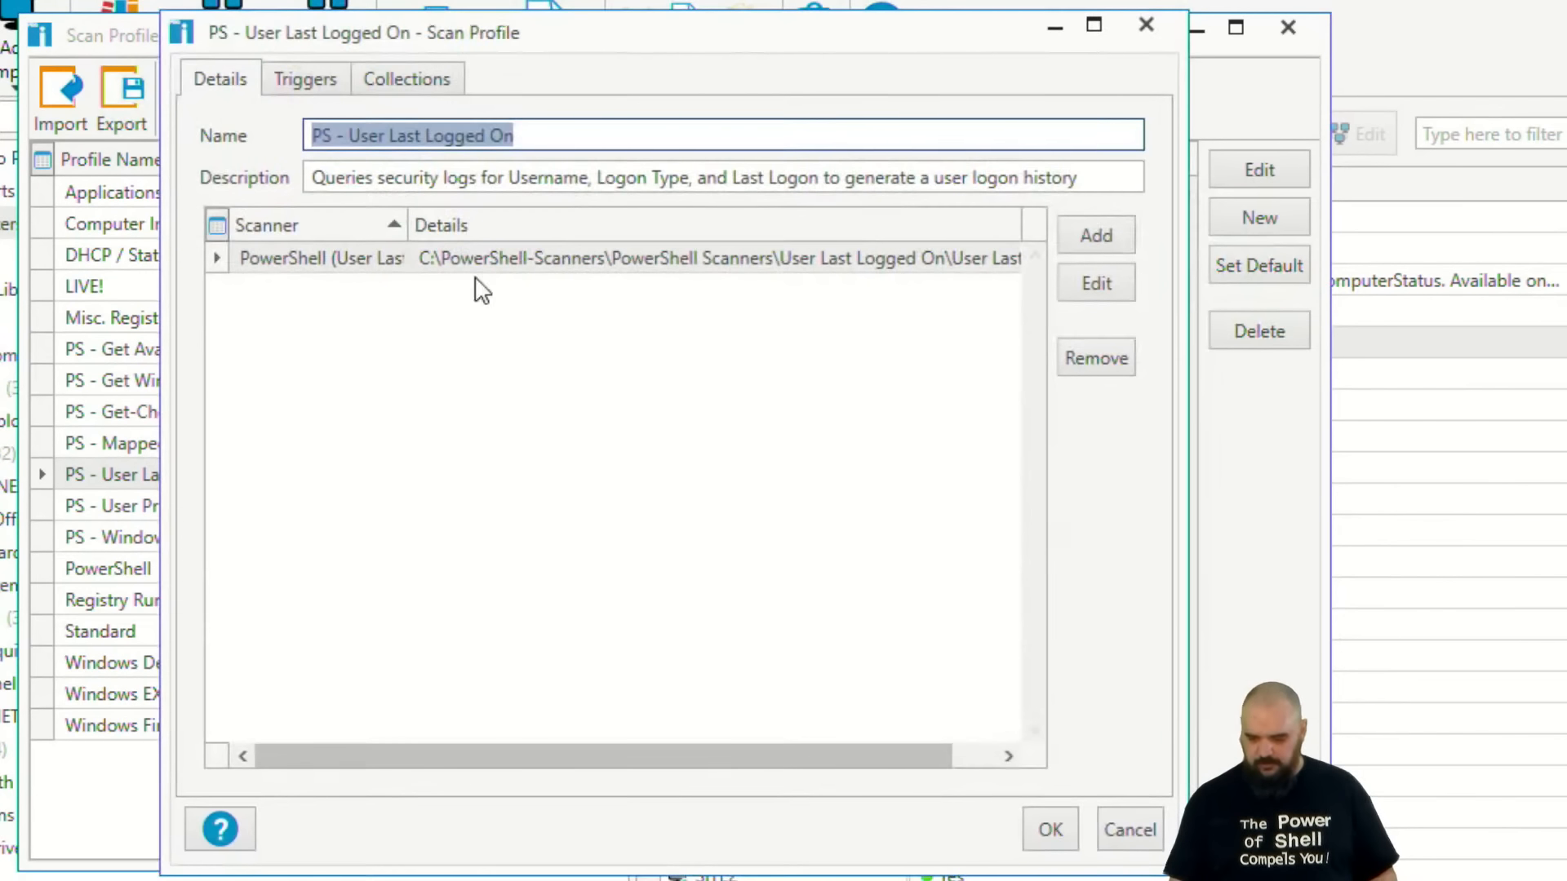
{"action": "left_click", "coordinate": [1103, 281]}
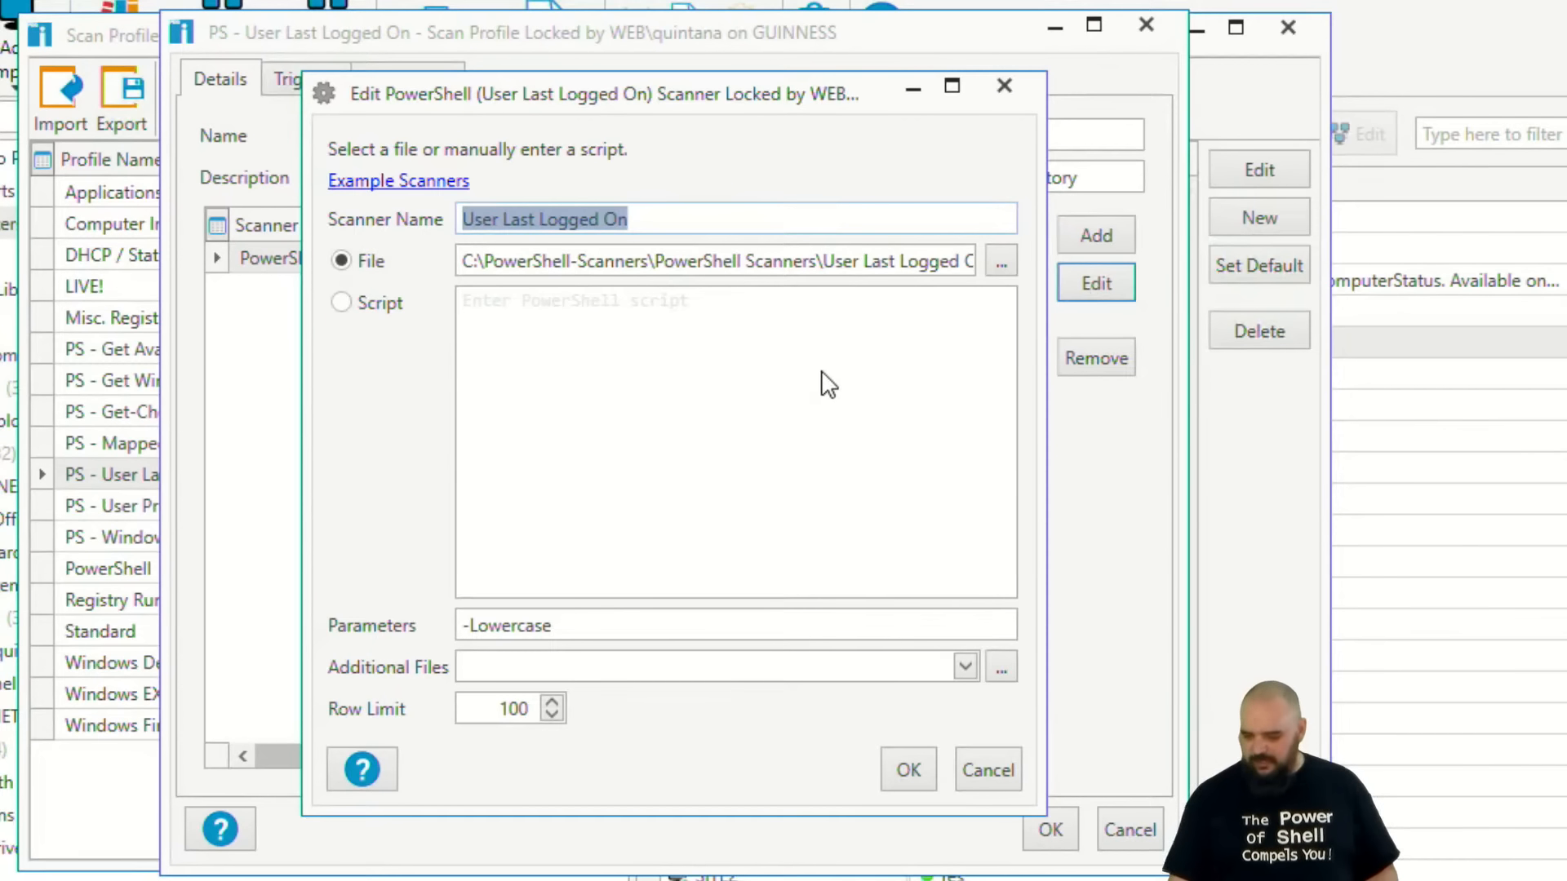
Browse to the scanner's User Last Logged On.ps1 file and open it in PowerShell ISE.
{"action": "left_click", "coordinate": [997, 263]}
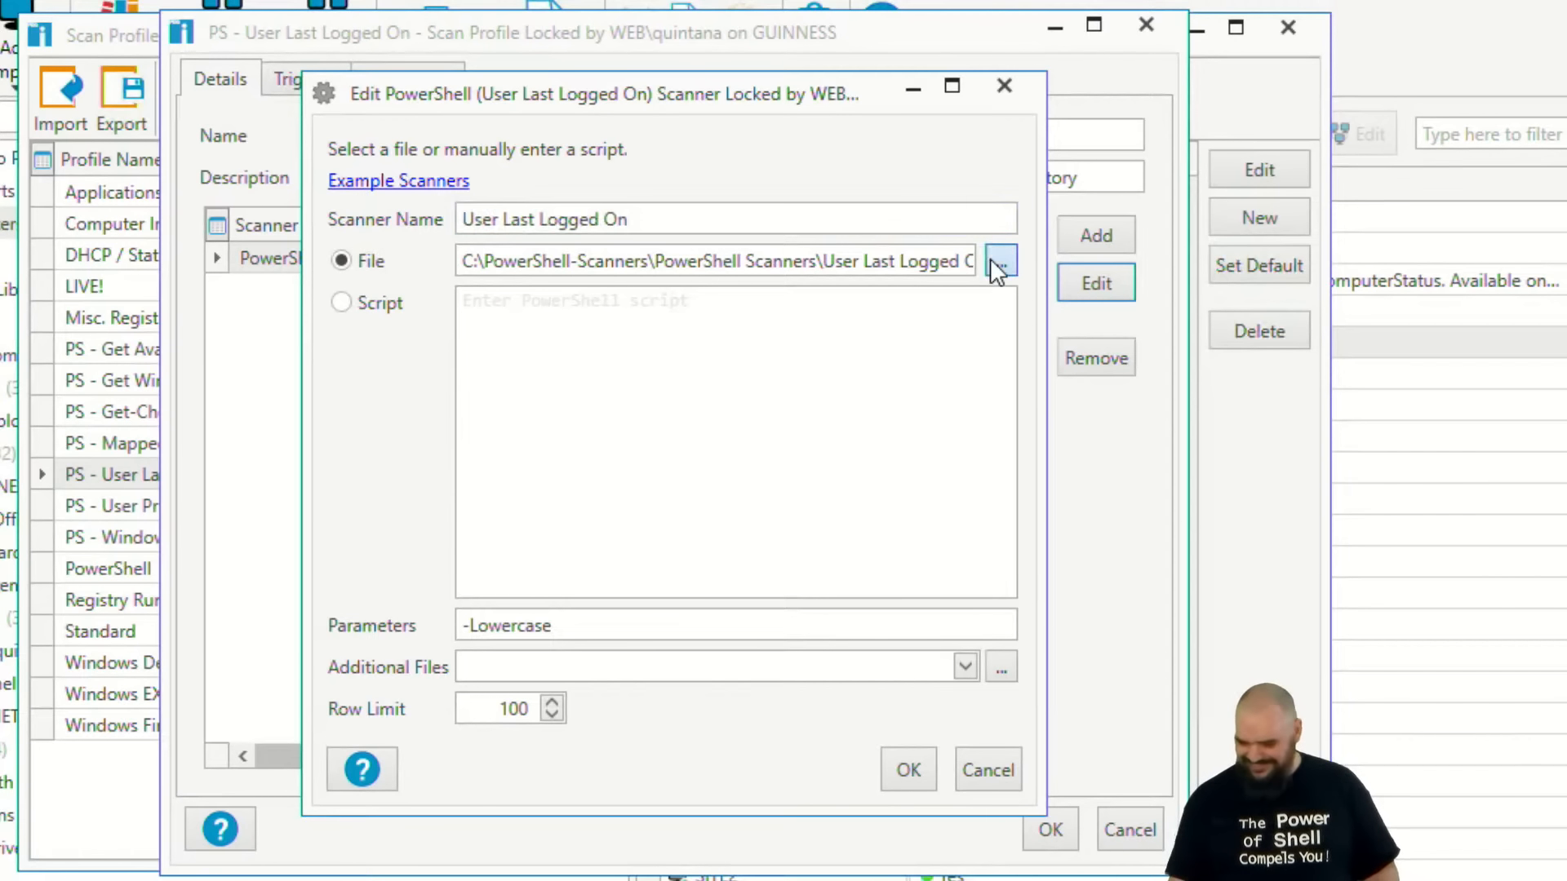
{"action": "right_click", "coordinate": [618, 292]}
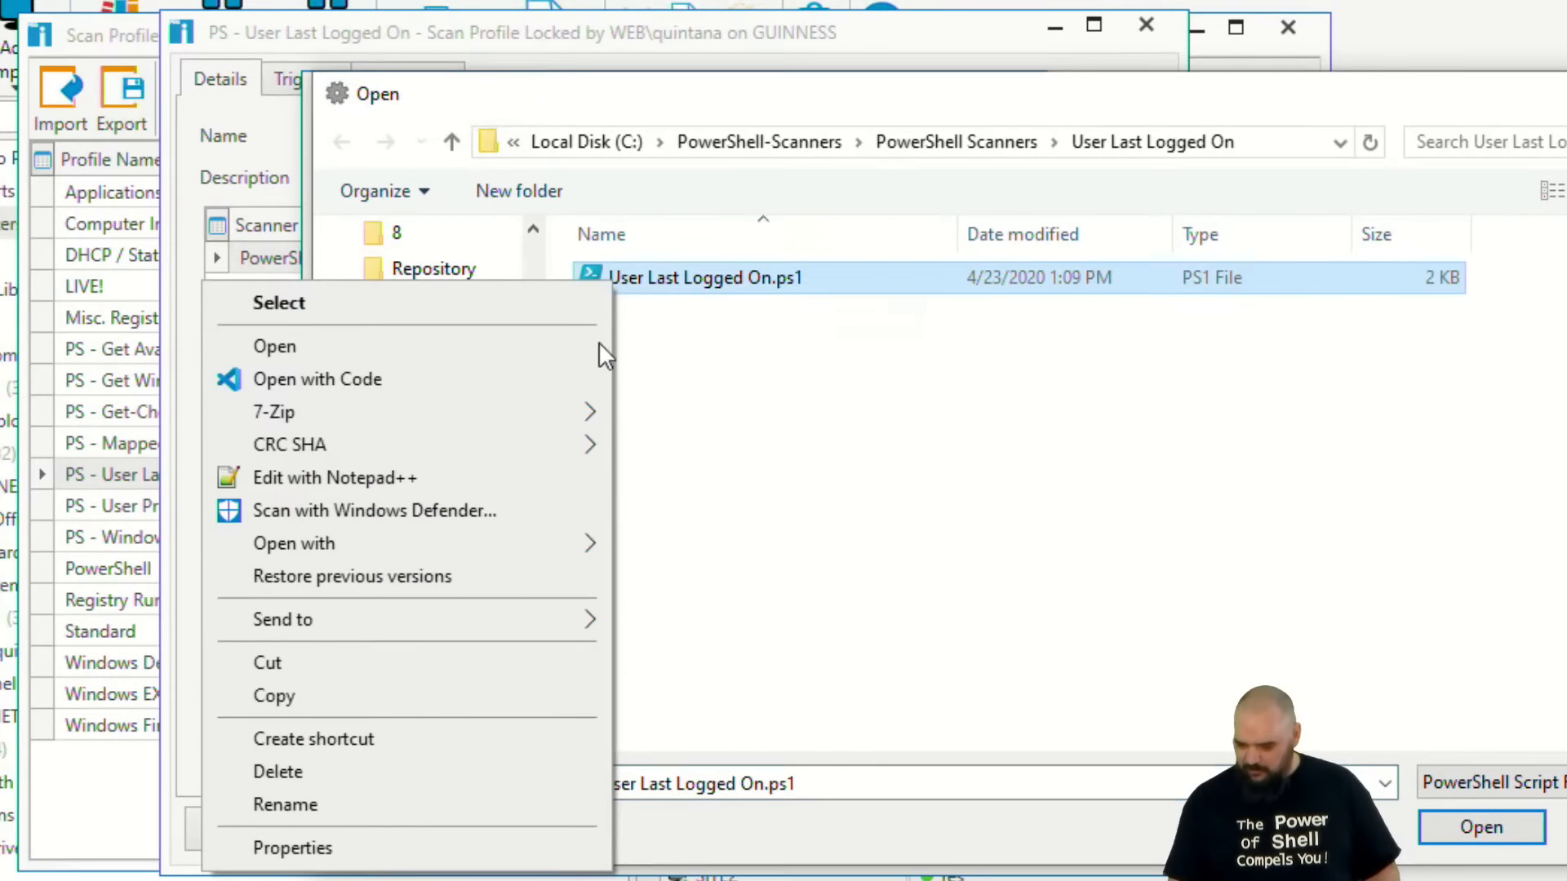
{"action": "left_click", "coordinate": [335, 346]}
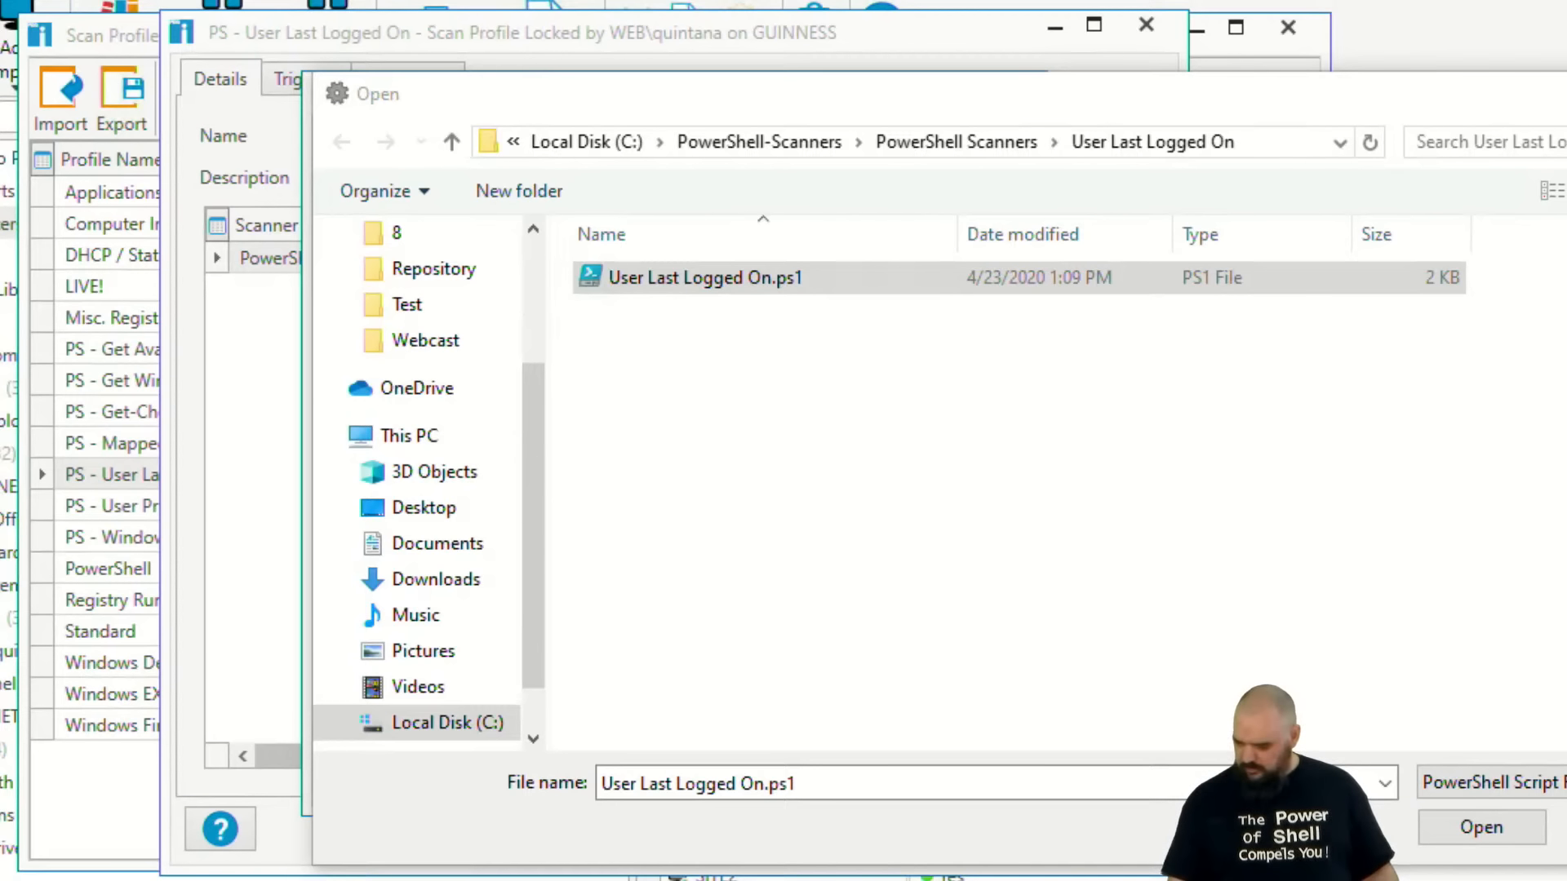
{"action": "left_click", "coordinate": [318, 880]}
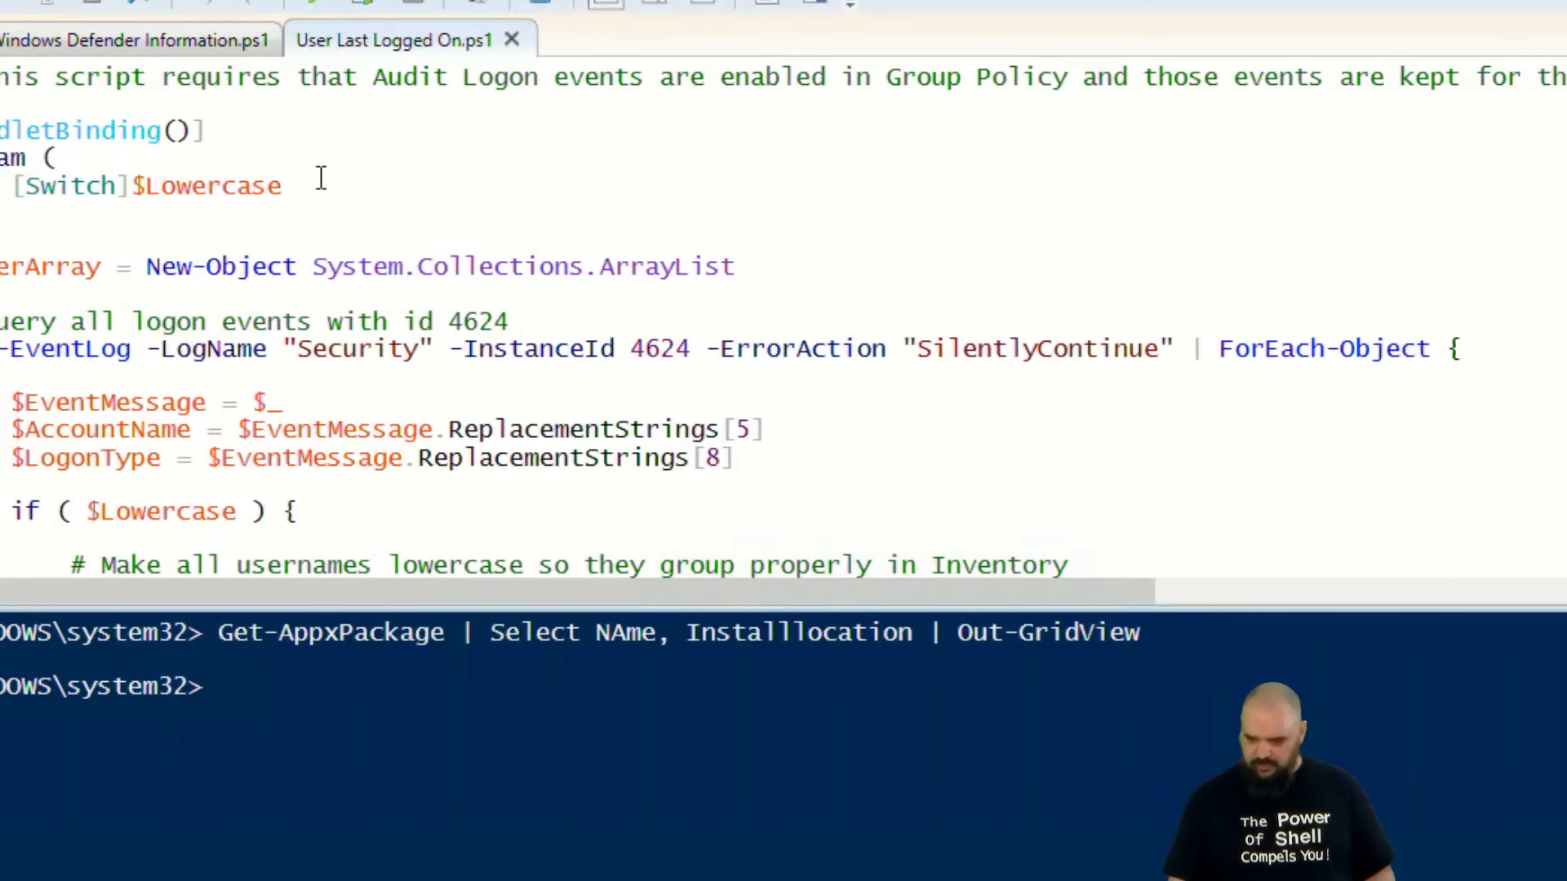
Examine the User Last Logged On script's Lowercase switch, its Security event log query for ID 4624, and its logon type and account name filters.
{"action": "scroll", "coordinate": [327, 196], "scroll_direction": "down", "scroll_amount": 1}
{"action": "scroll", "coordinate": [350, 163], "scroll_direction": "down", "scroll_amount": 1}
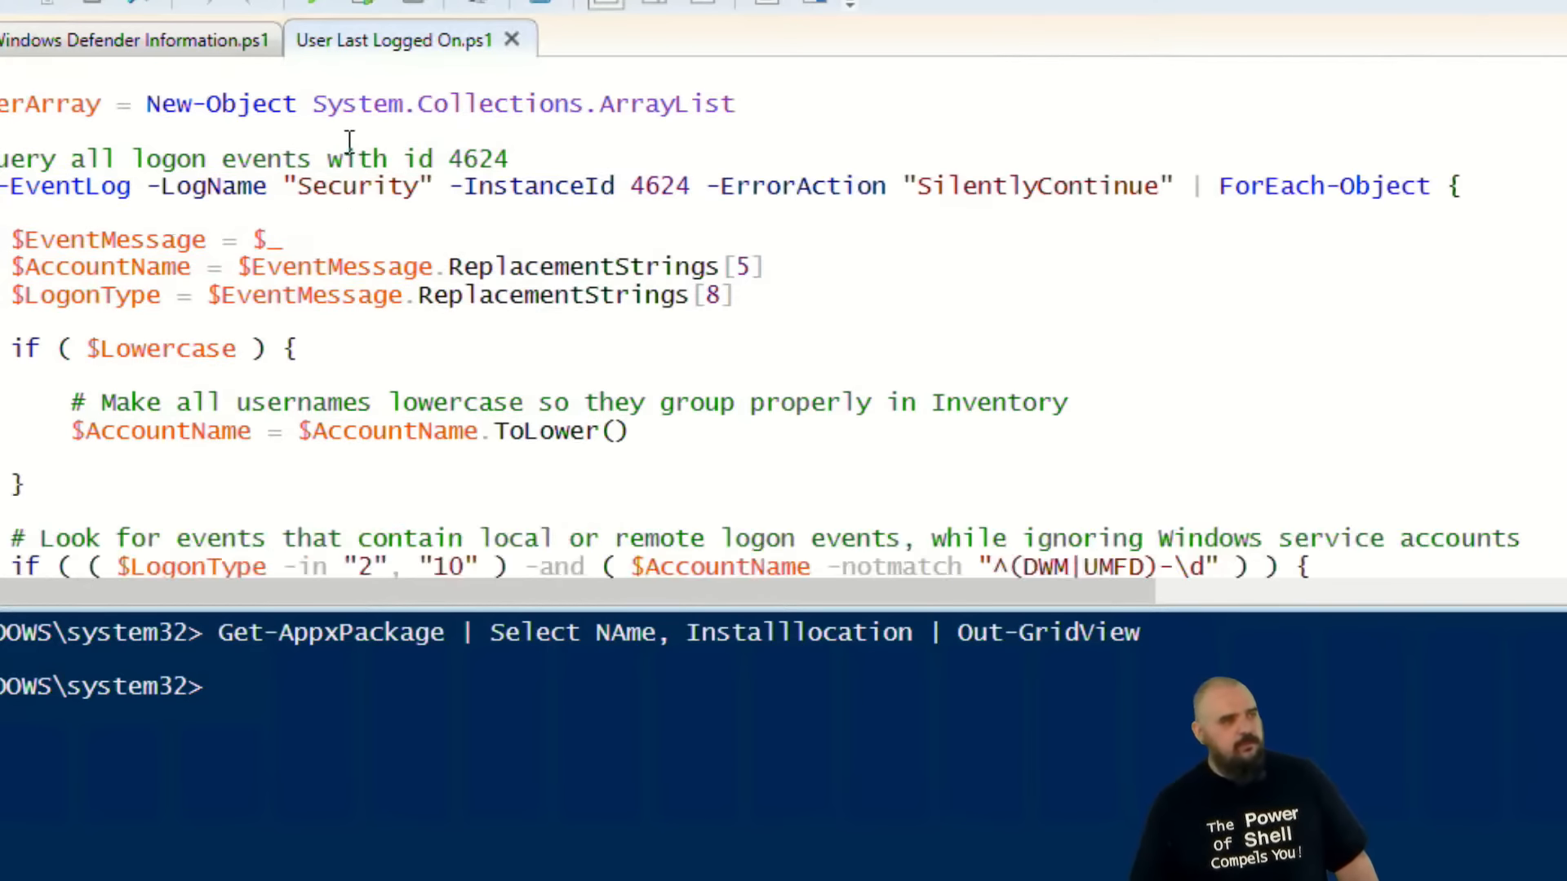
{"action": "scroll", "coordinate": [349, 147], "scroll_direction": "up", "scroll_amount": 2}
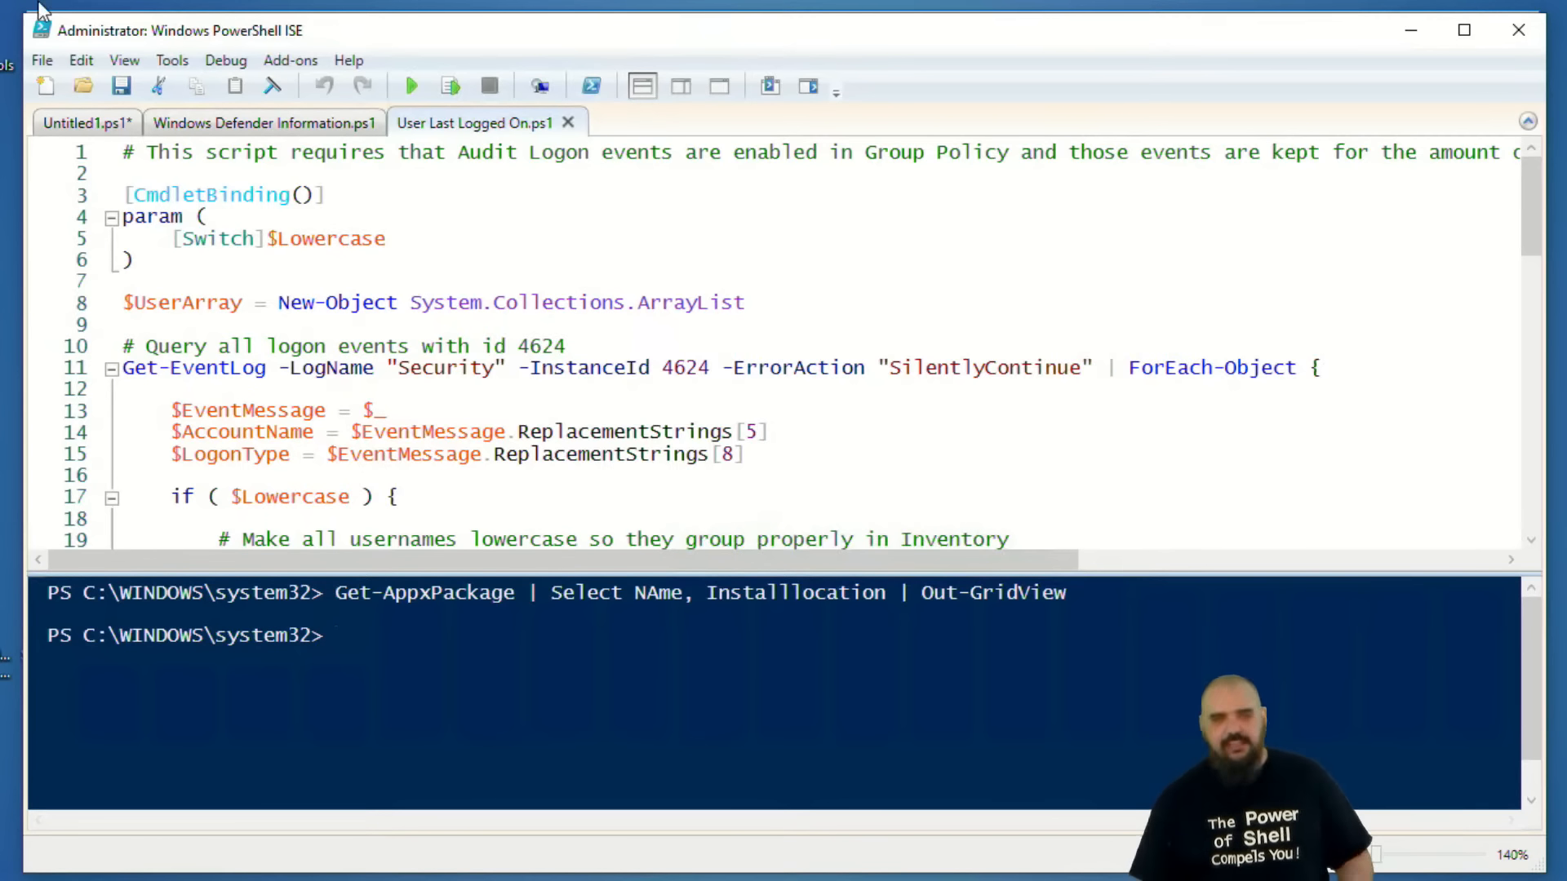
{"action": "scroll", "coordinate": [404, 269], "scroll_direction": "down", "scroll_amount": 1}
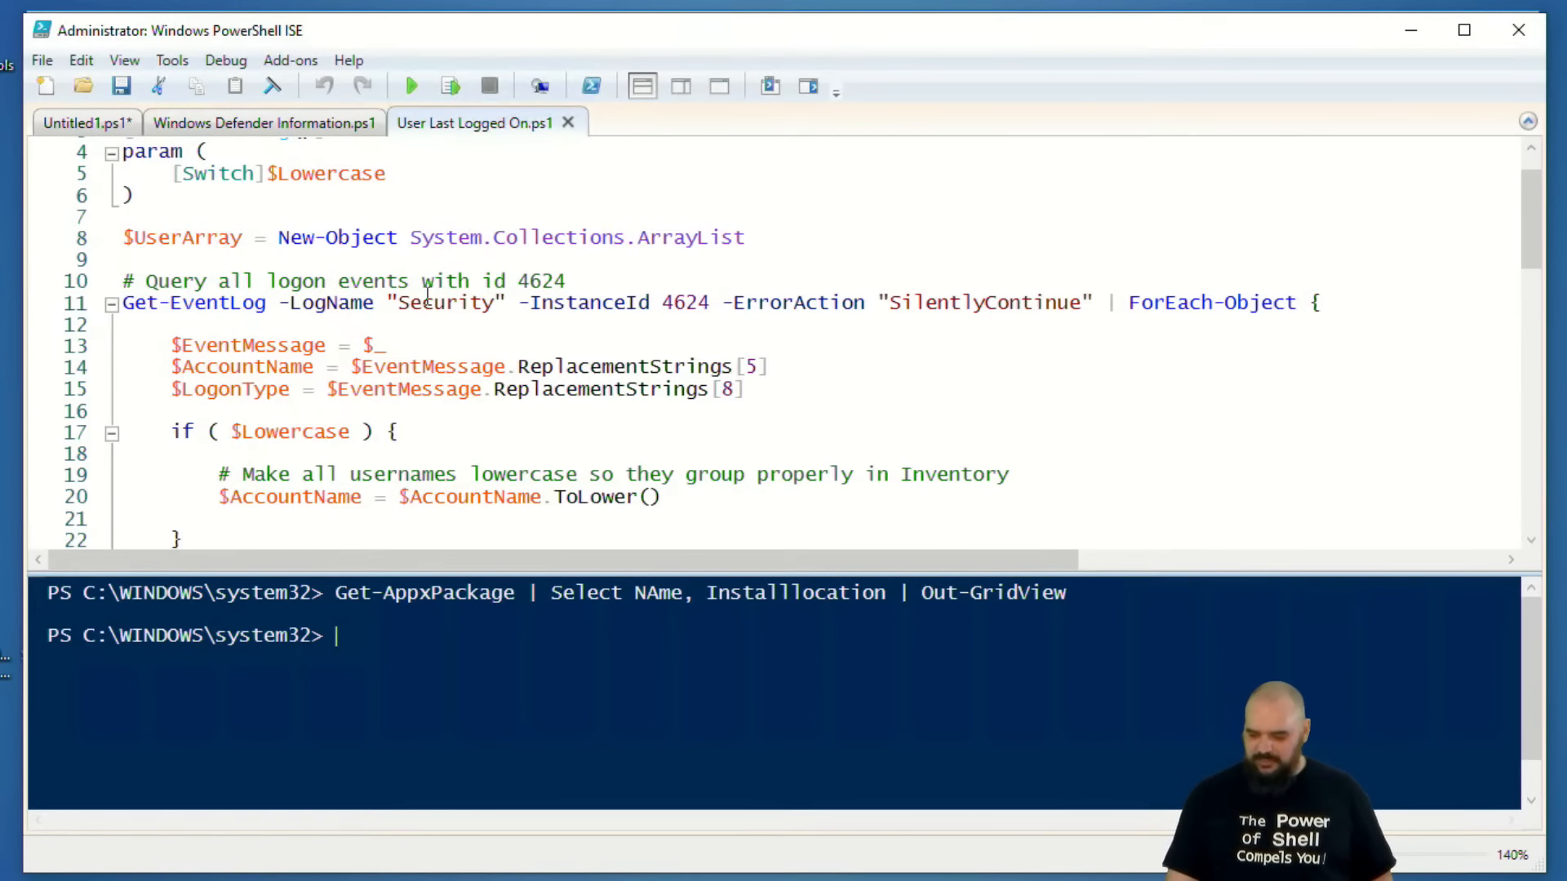
{"action": "scroll", "coordinate": [422, 289], "scroll_direction": "down", "scroll_amount": 1}
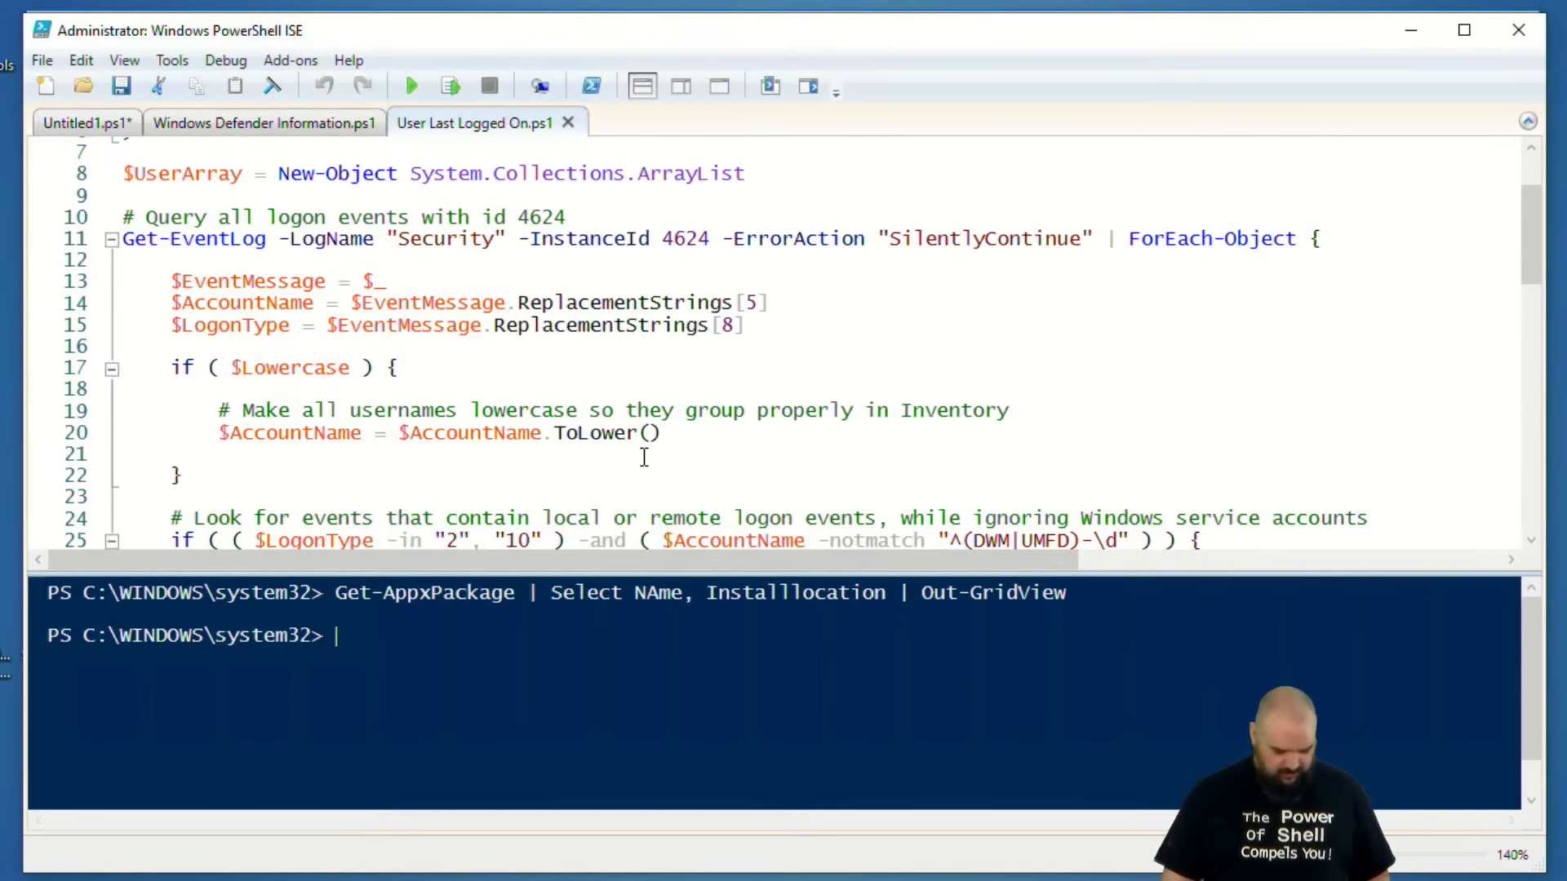
{"action": "left_click_drag", "start_coordinate": [384, 257], "coordinate": [477, 258]}
{"action": "left_click_drag", "start_coordinate": [641, 259], "coordinate": [706, 264]}
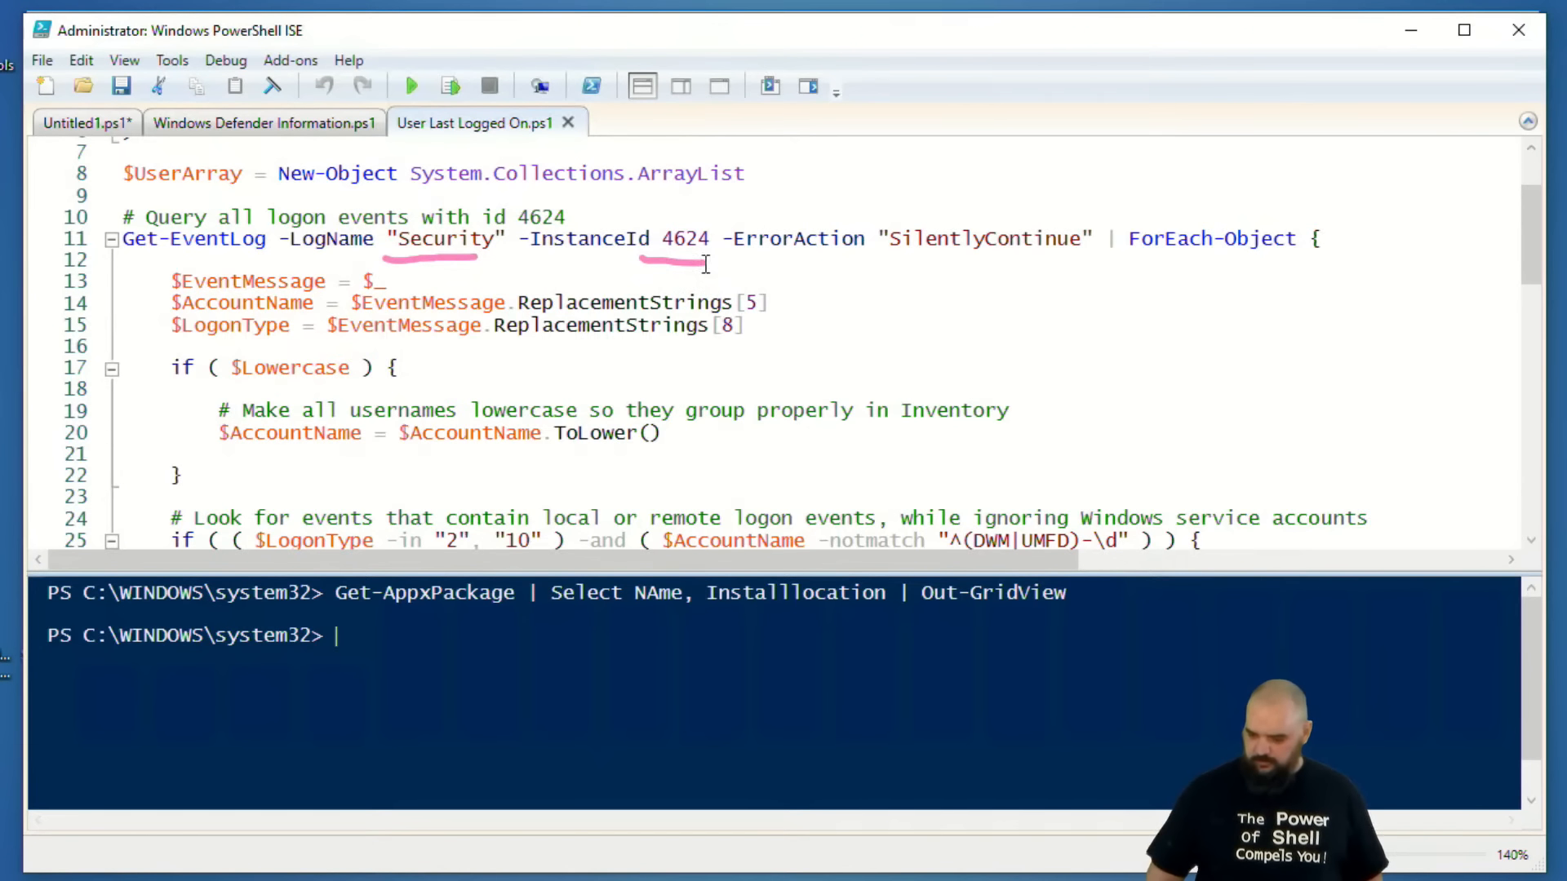
{"action": "key", "text": "Escape"}
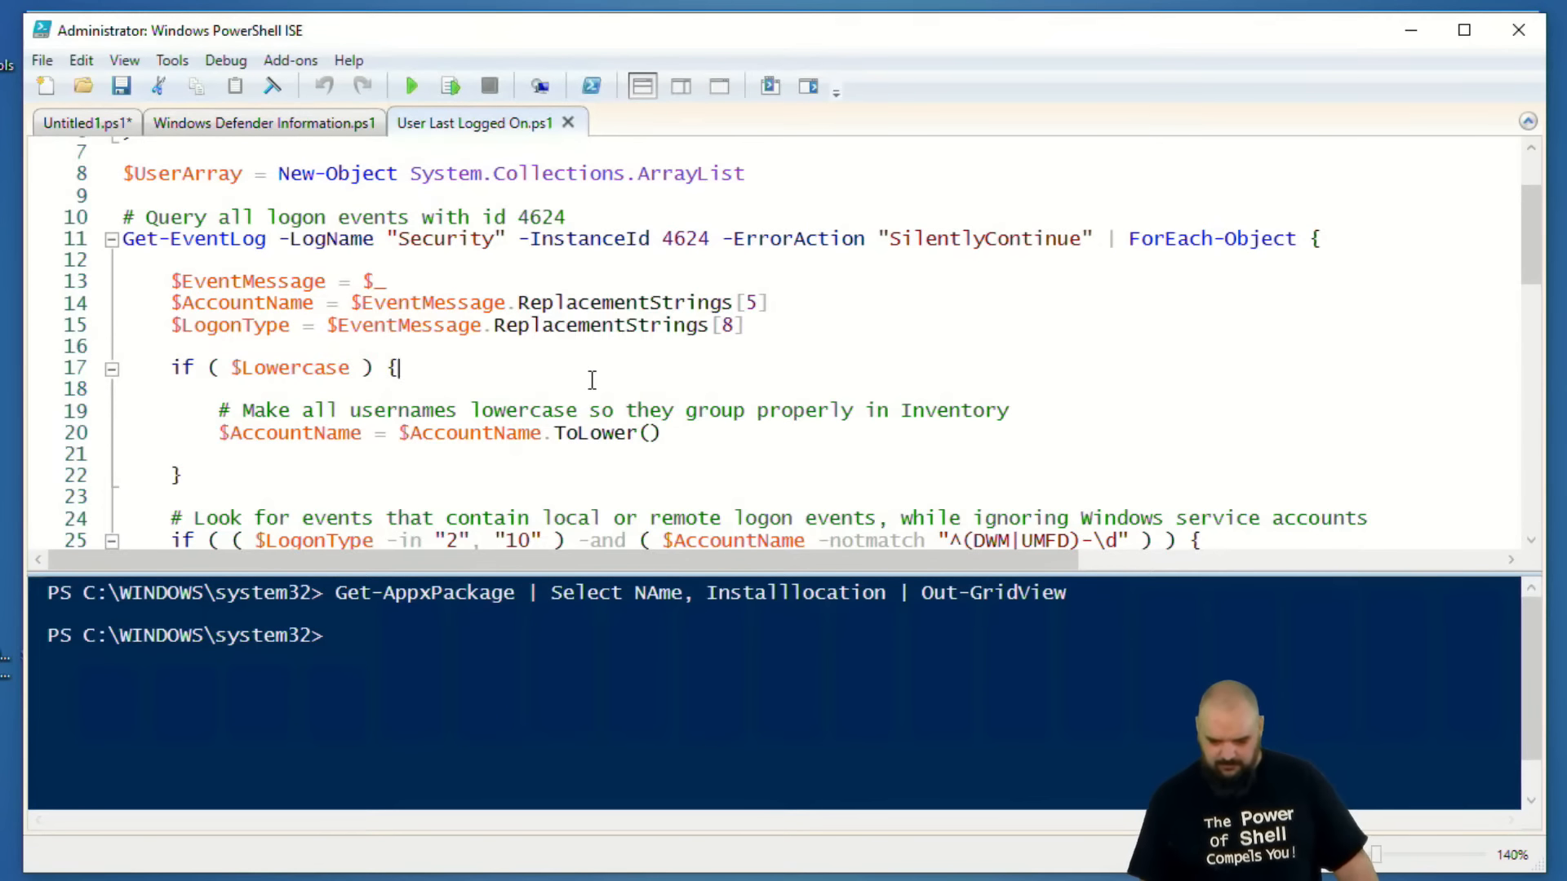
{"action": "scroll", "coordinate": [644, 392], "scroll_direction": "down", "scroll_amount": 1}
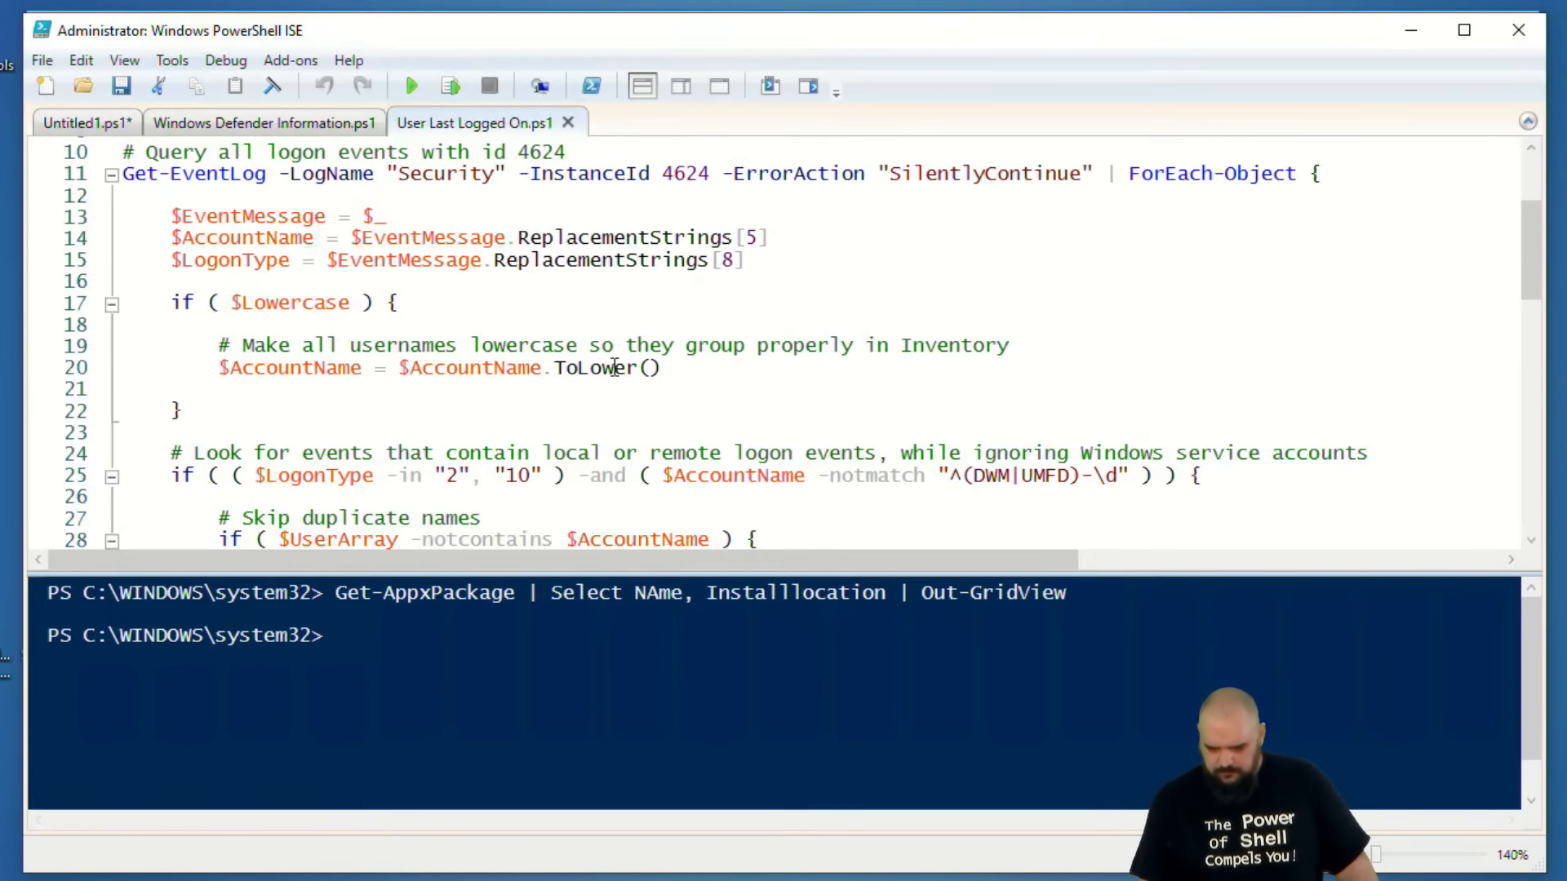
{"action": "scroll", "coordinate": [622, 368], "scroll_direction": "down", "scroll_amount": 1}
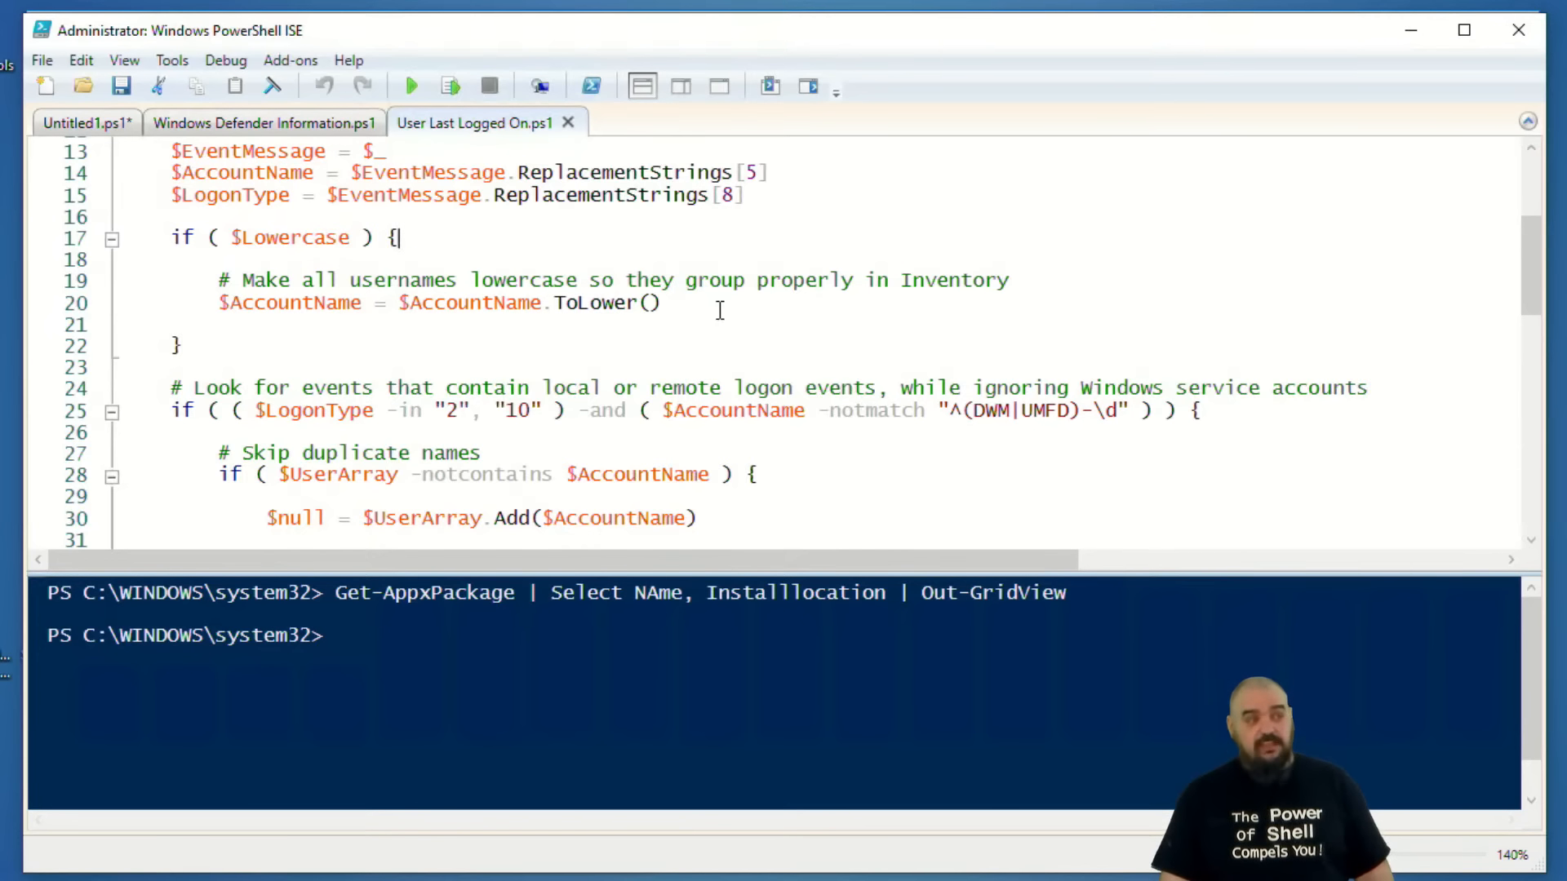
{"action": "scroll", "coordinate": [716, 310], "scroll_direction": "up", "scroll_amount": 2}
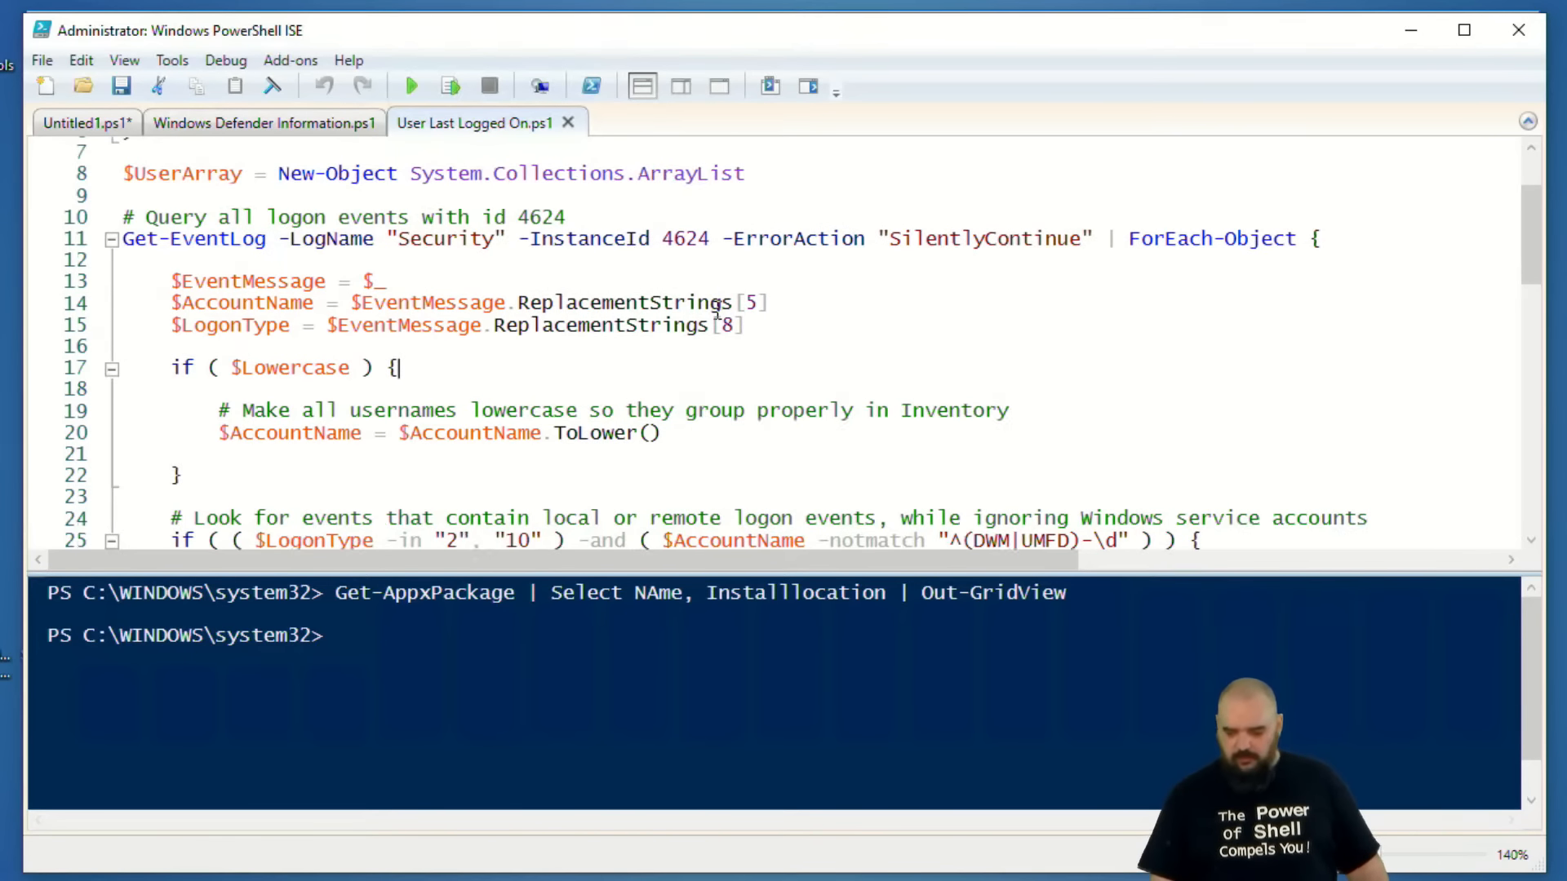
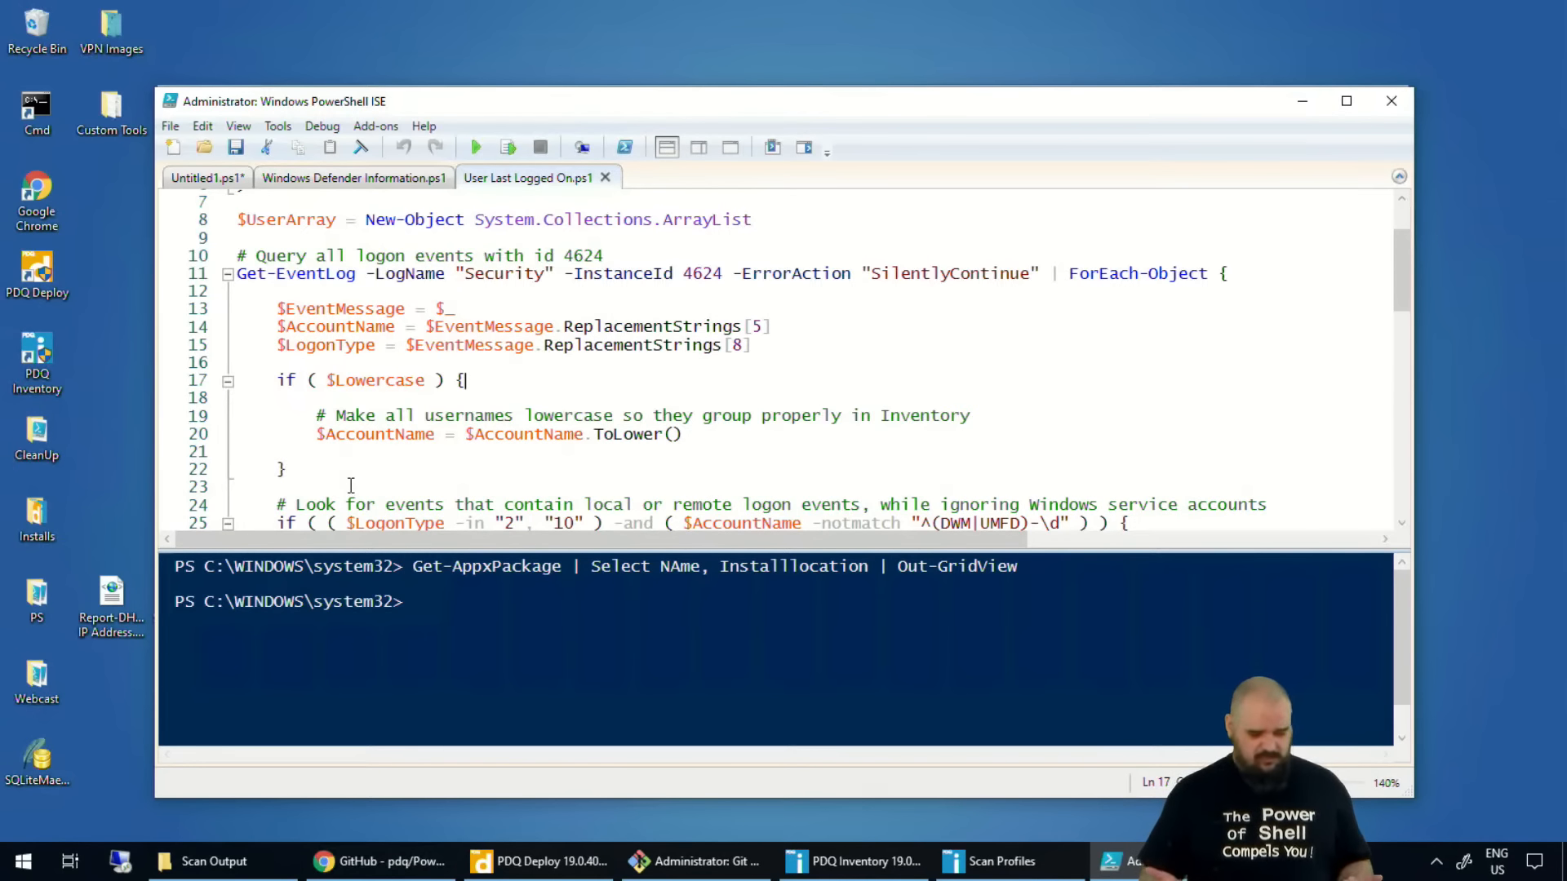
Switch to the Scan Profiles window and delete the PS - Windows Defender Information scan profile.
{"action": "scroll", "coordinate": [354, 434], "scroll_direction": "down", "scroll_amount": 1}
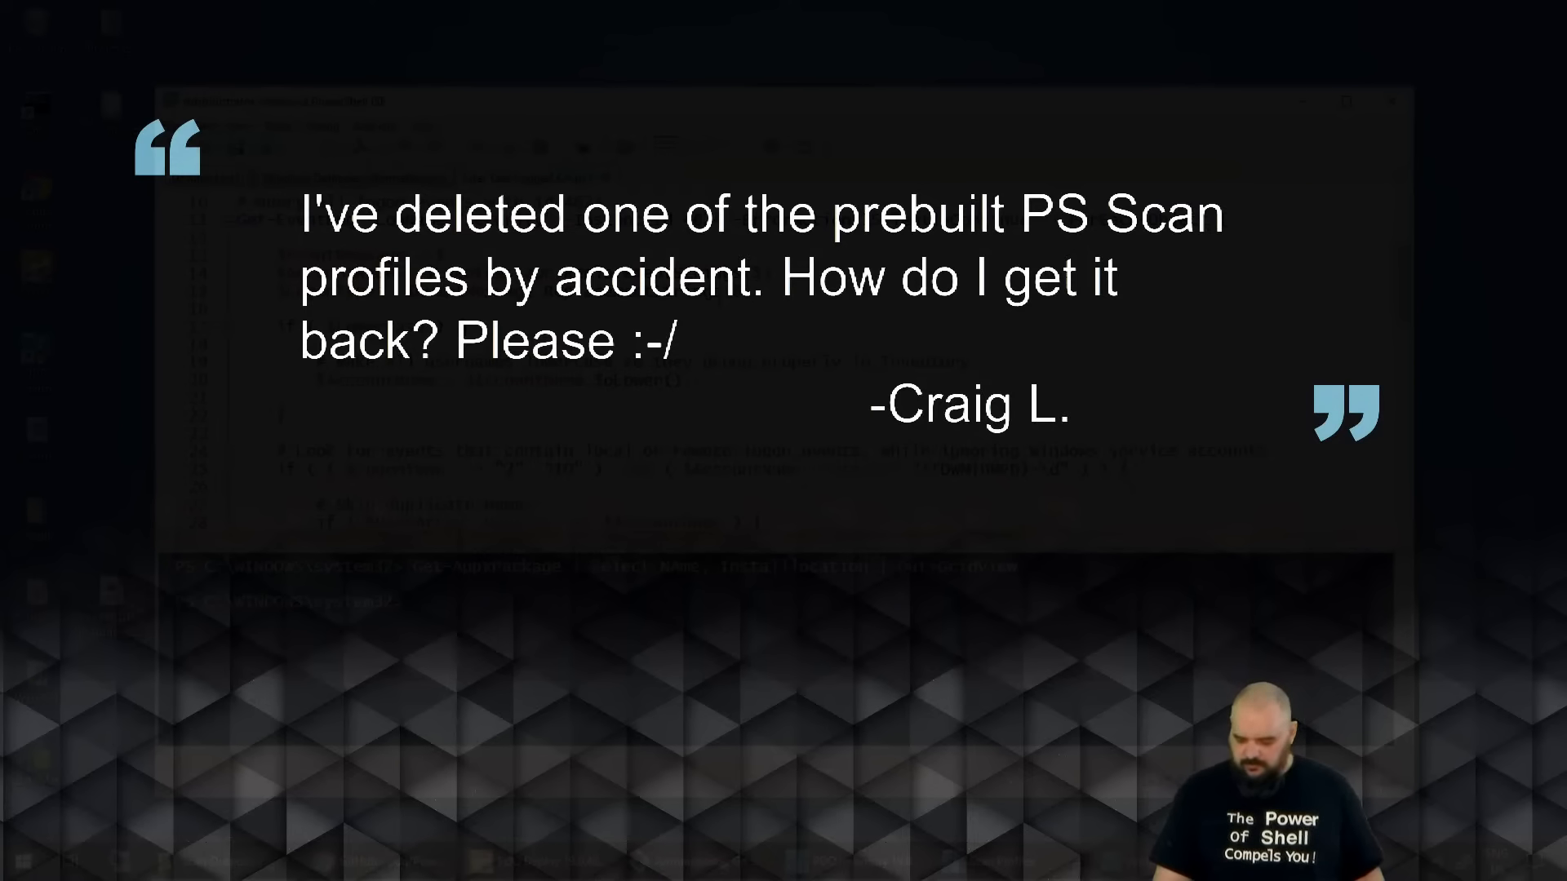
{"action": "left_click", "coordinate": [997, 864]}
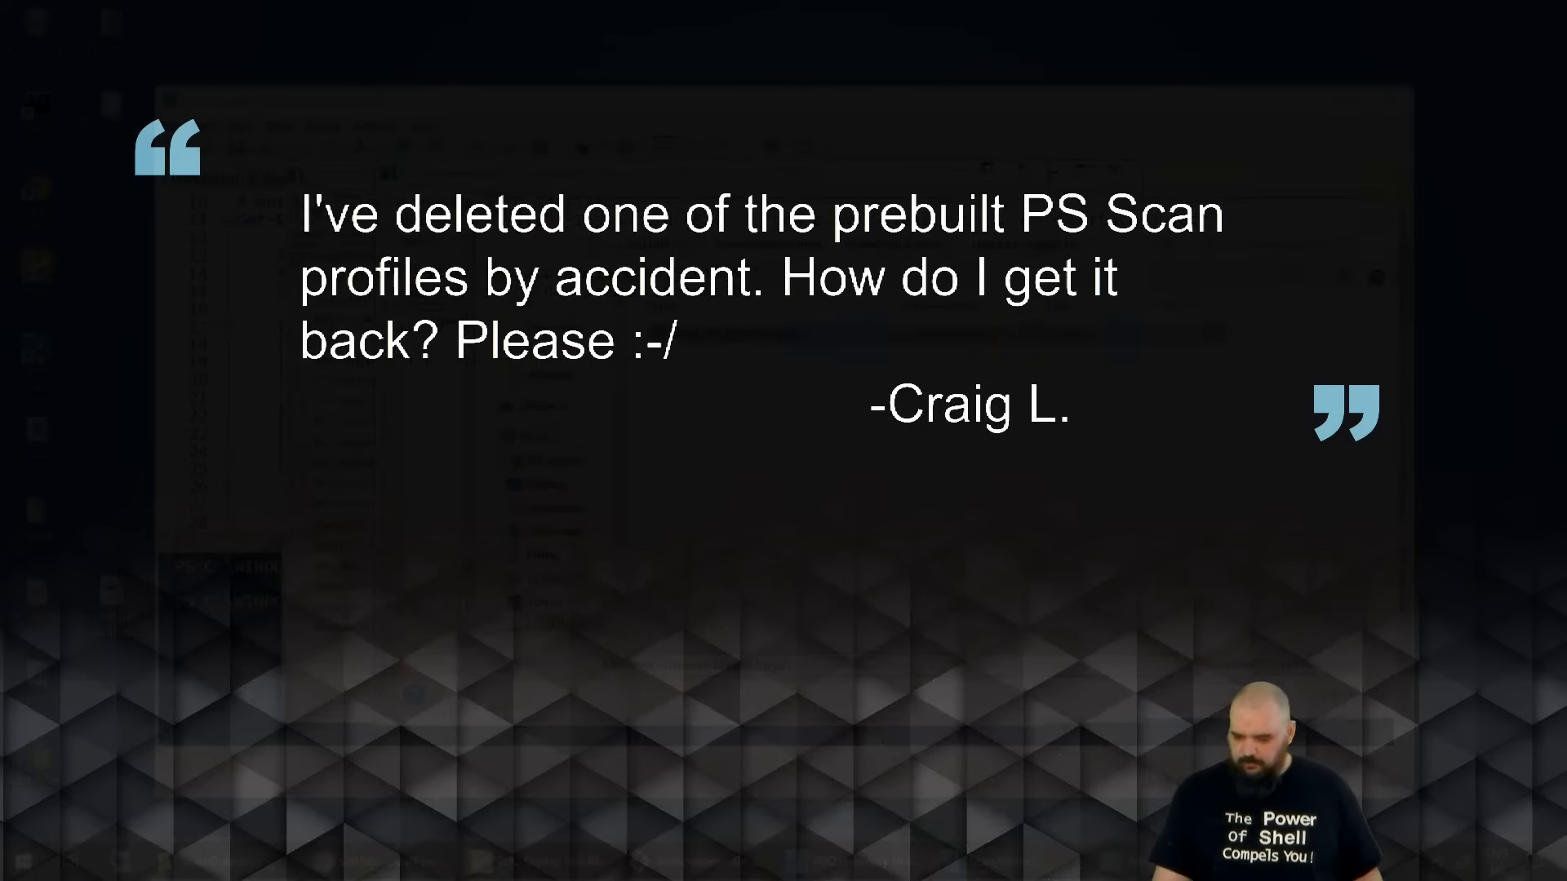
{"action": "left_click", "coordinate": [1341, 696]}
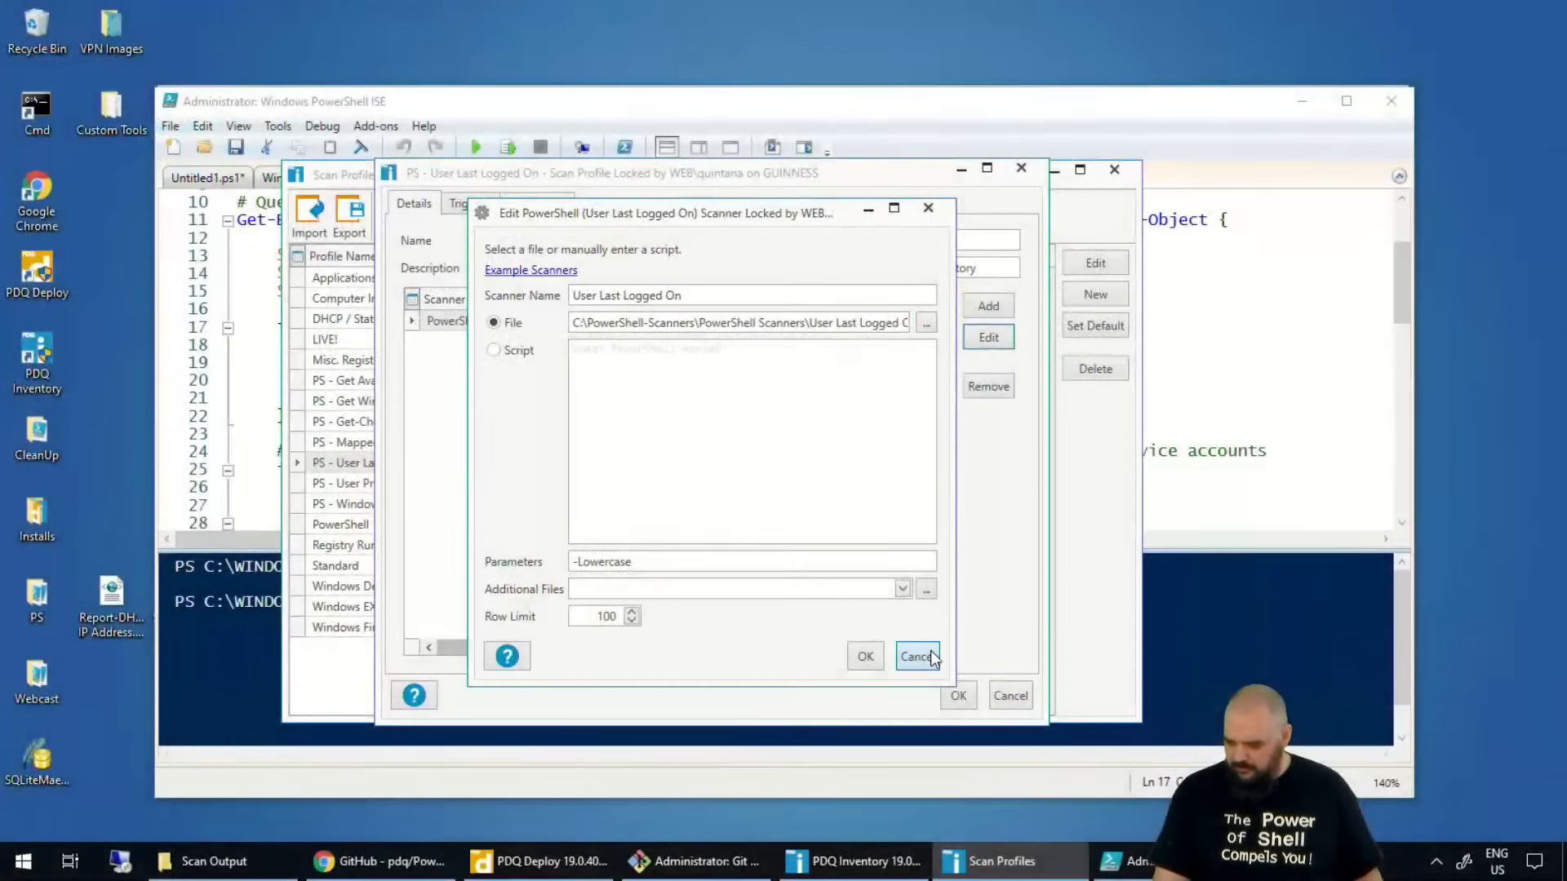
{"action": "left_click", "coordinate": [923, 656]}
{"action": "left_click", "coordinate": [1004, 696]}
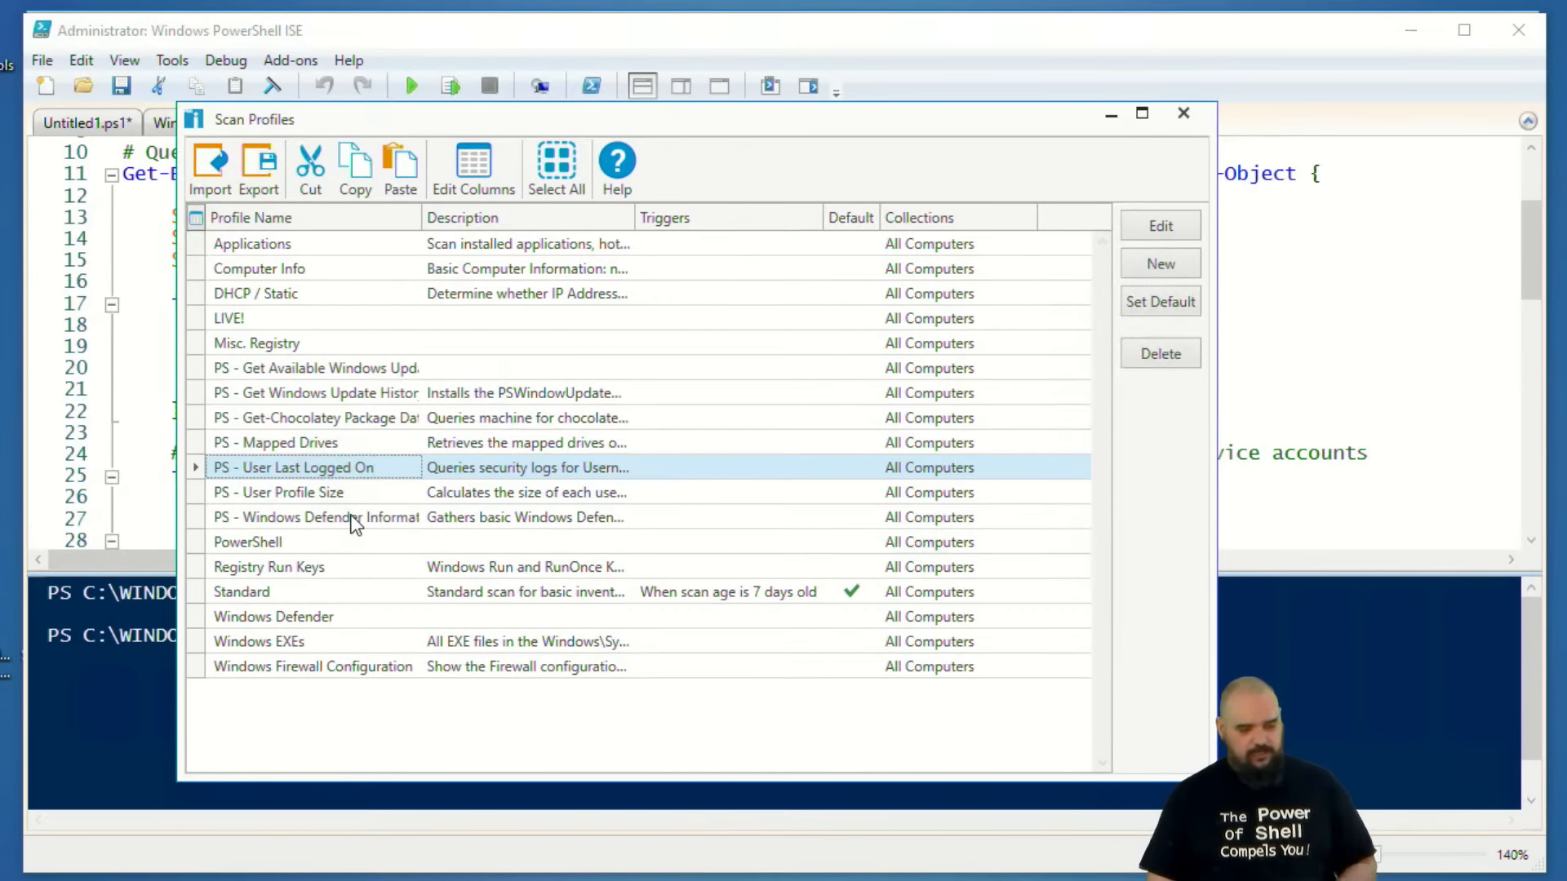
{"action": "left_click", "coordinate": [337, 518]}
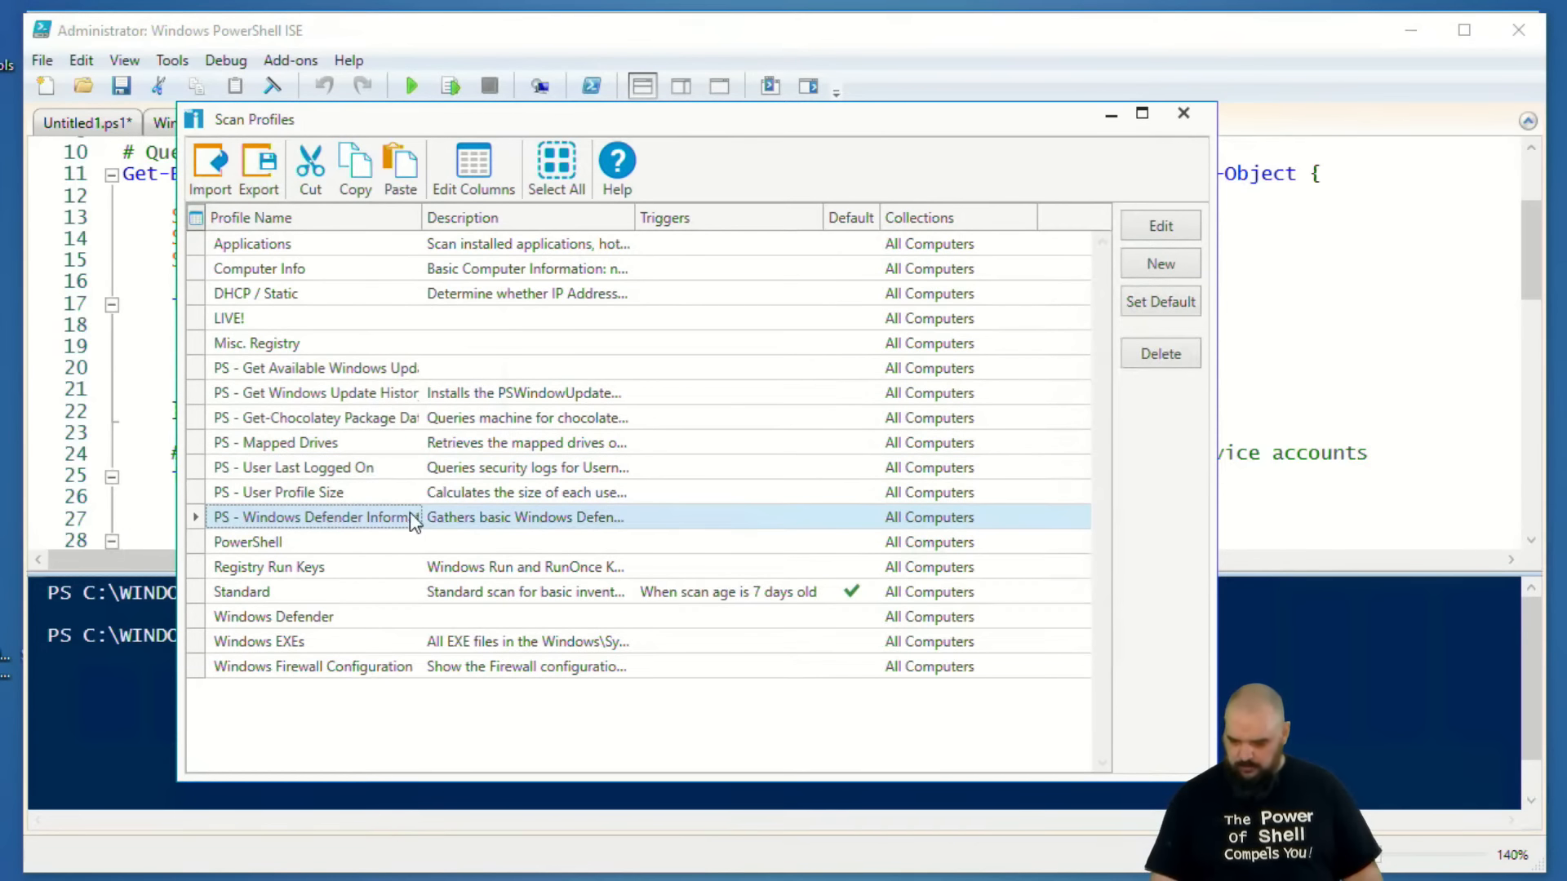
{"action": "left_click", "coordinate": [1161, 353]}
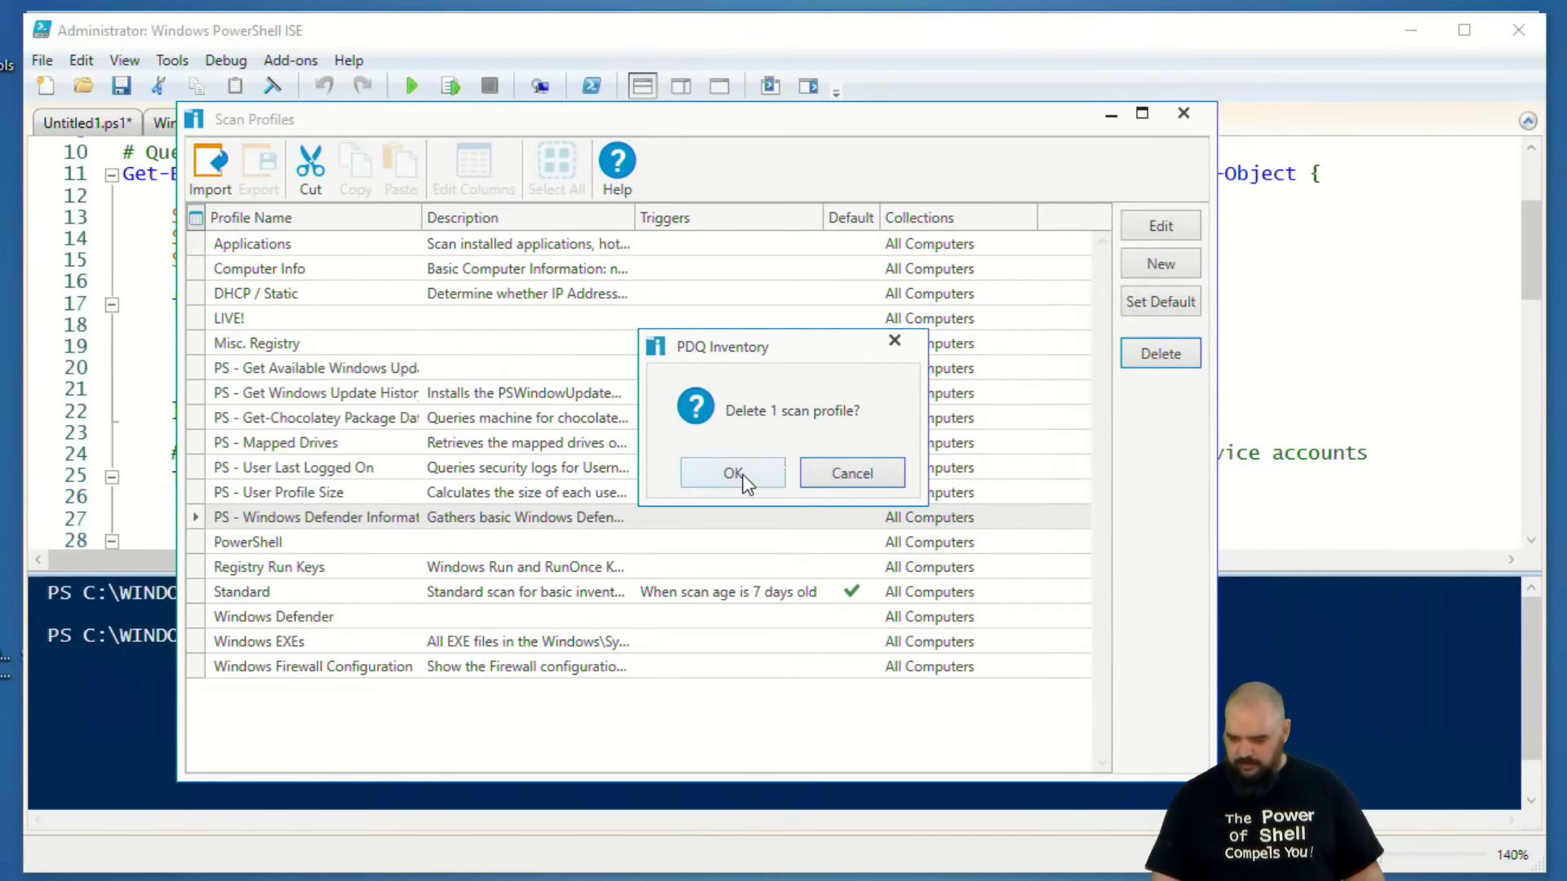
{"action": "left_click", "coordinate": [733, 473]}
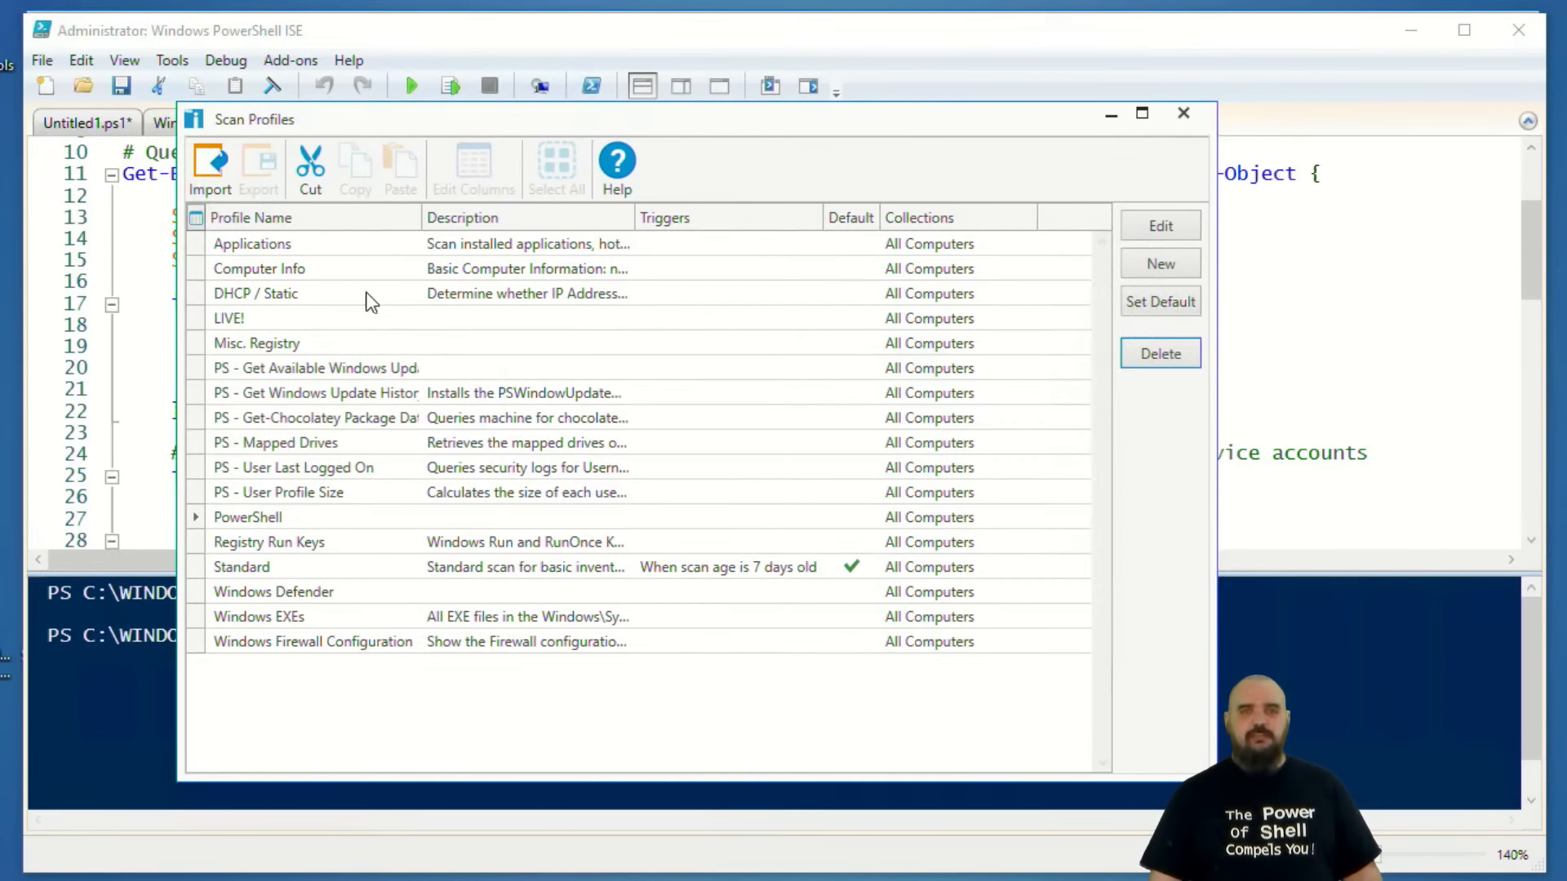
Import Scan Profile.xml from the Windows Defender Information folder under PowerShell Scanners to restore the deleted scan profile.
{"action": "left_click", "coordinate": [213, 169]}
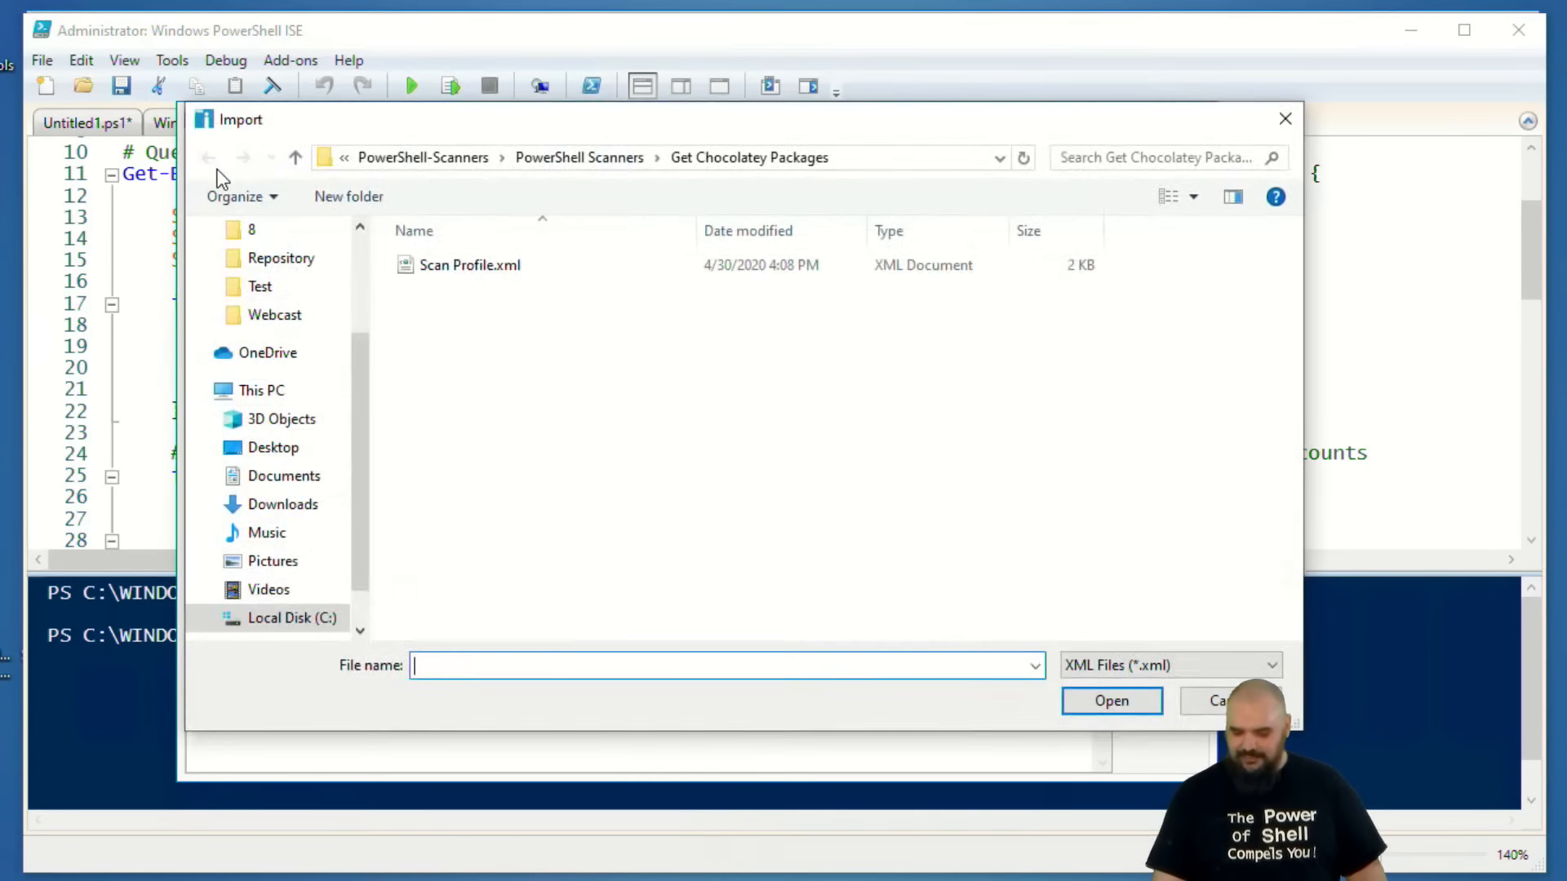
{"action": "left_click", "coordinate": [613, 157]}
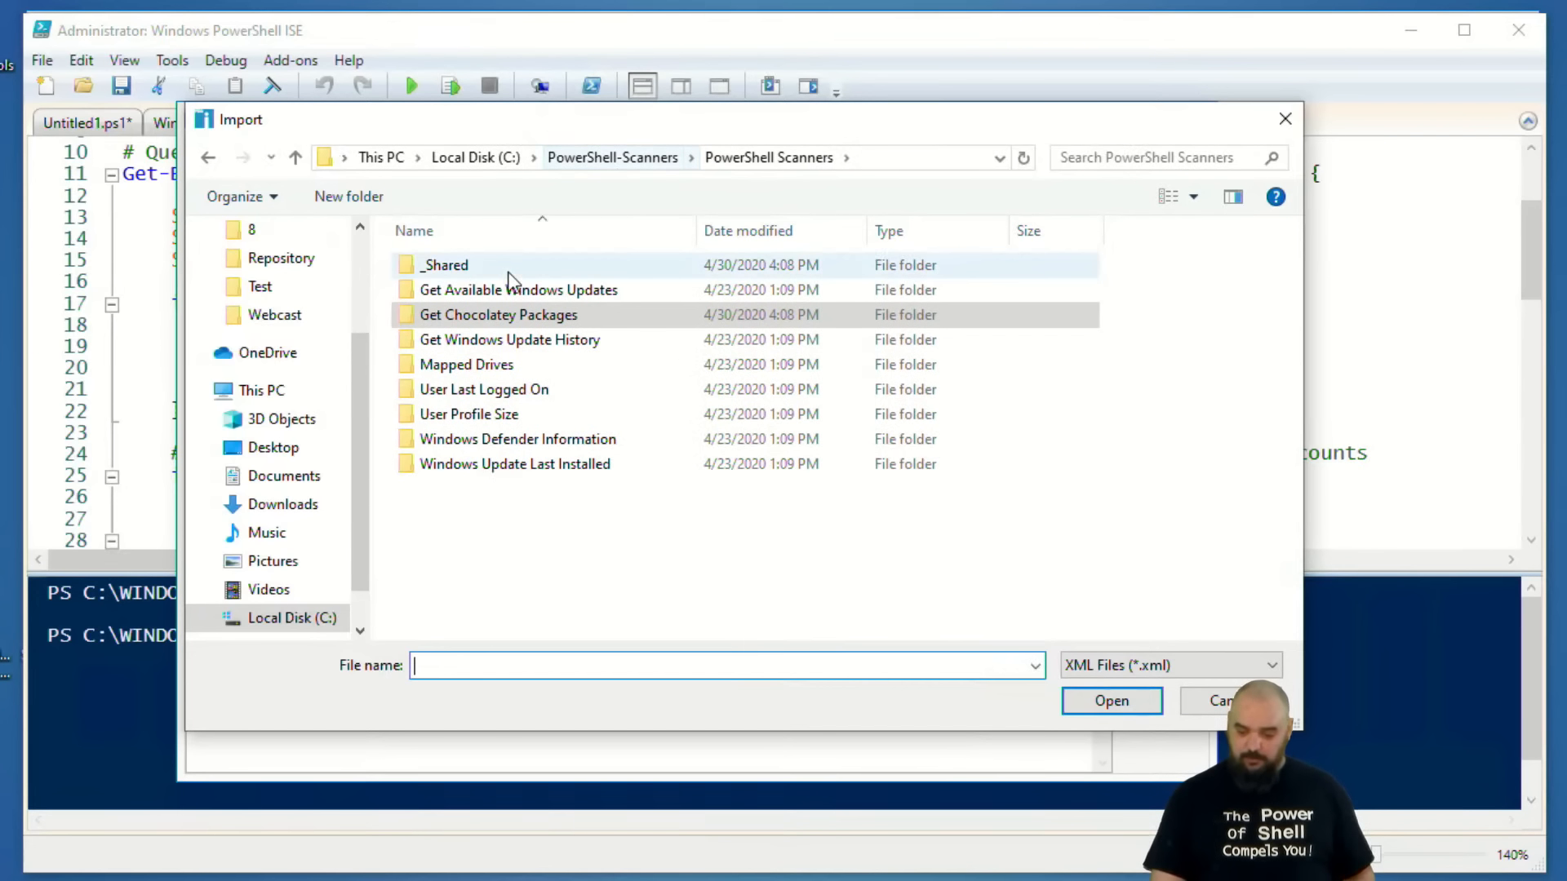
{"action": "double_click", "coordinate": [529, 439]}
{"action": "left_click", "coordinate": [453, 270]}
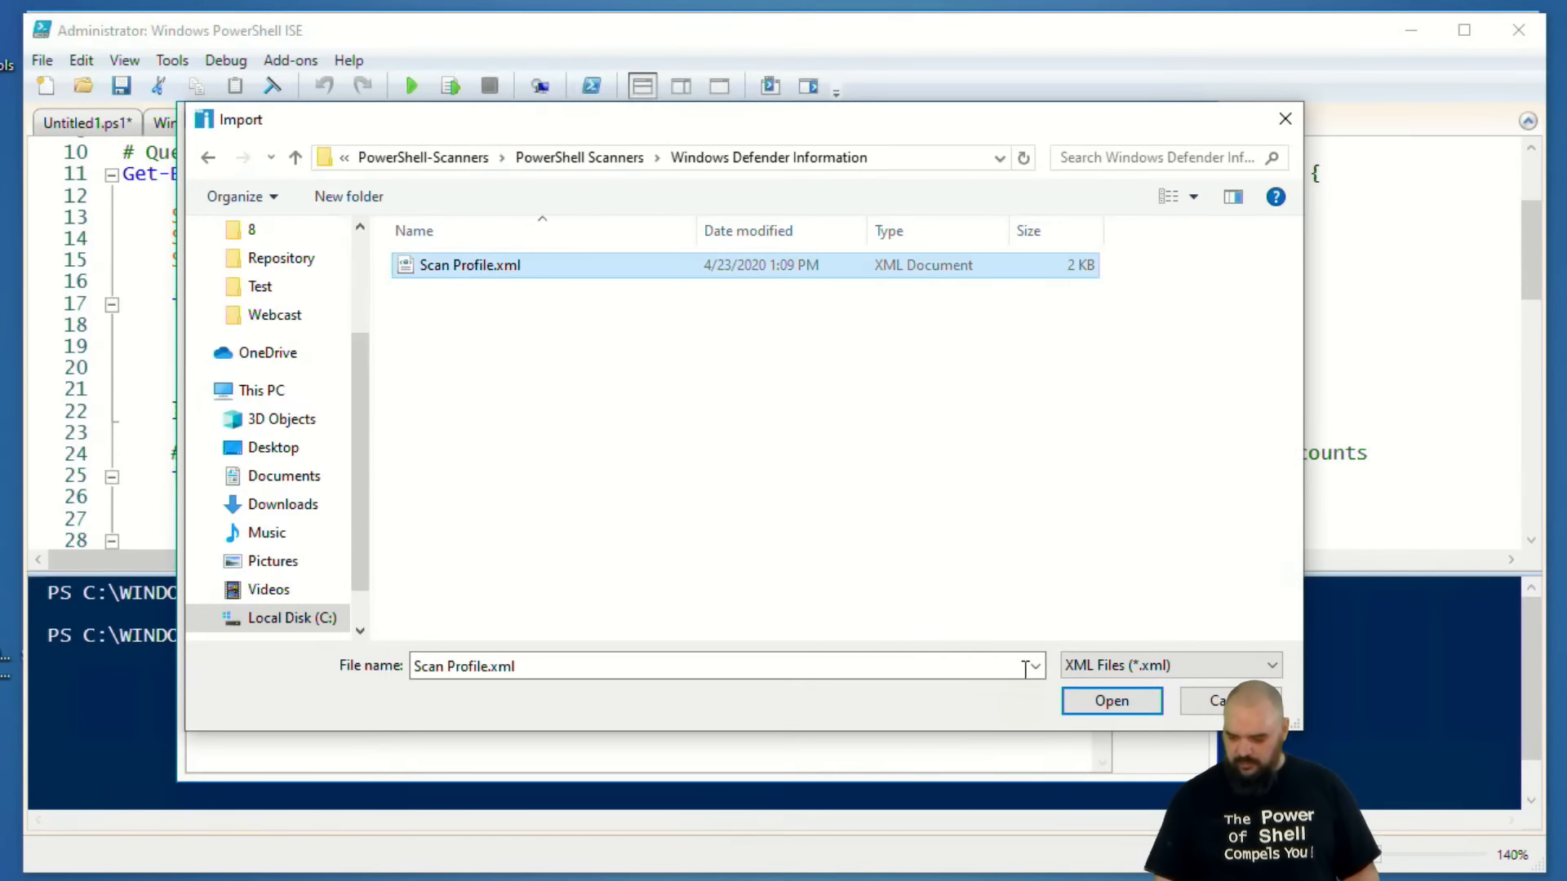
{"action": "left_click", "coordinate": [1128, 704]}
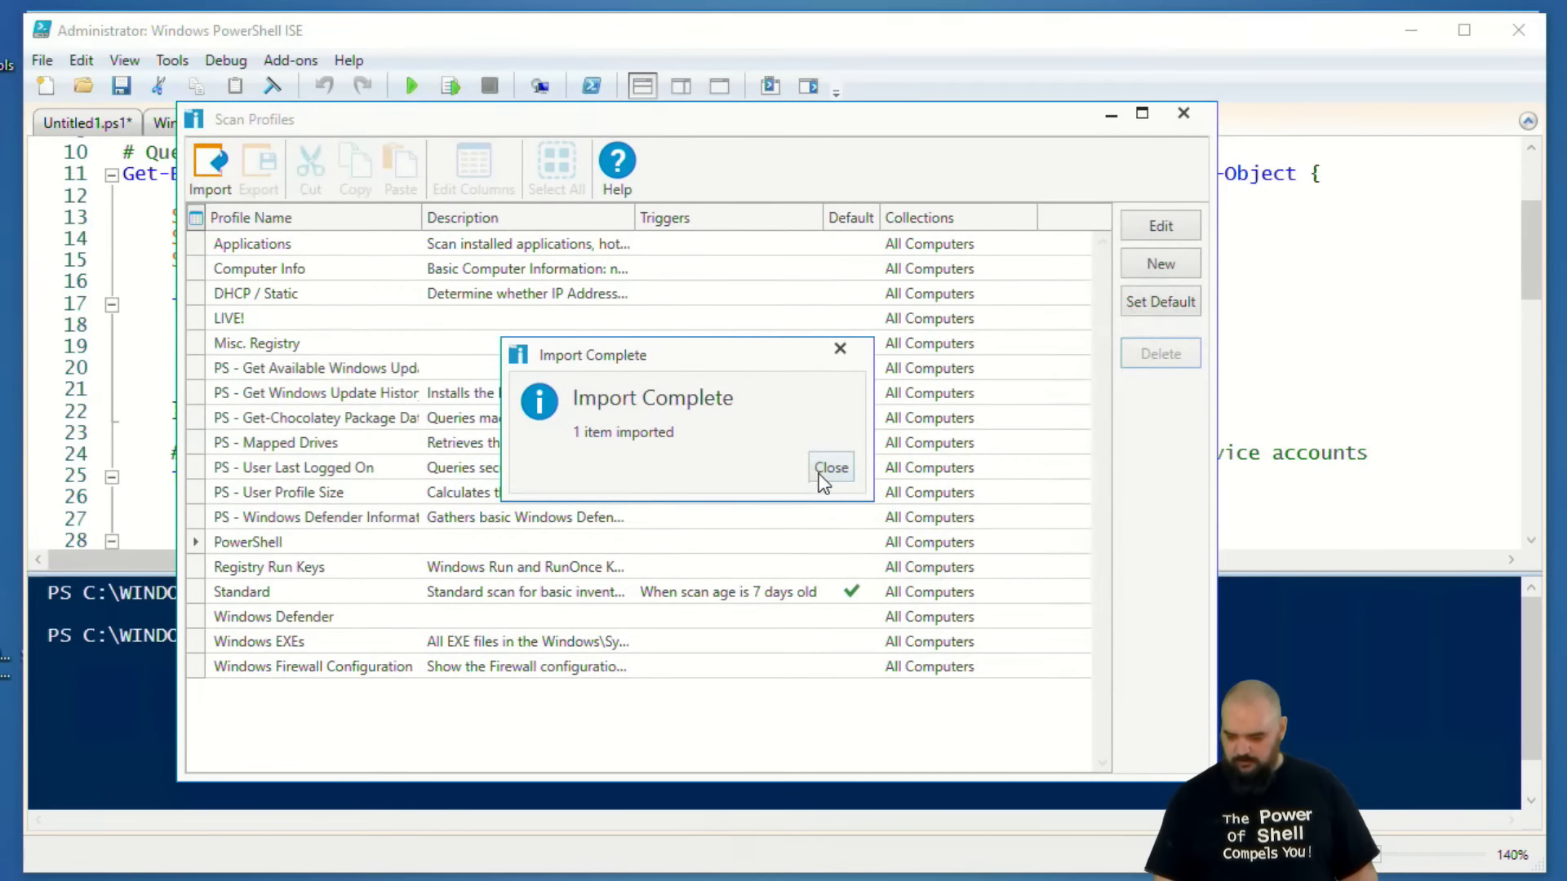
{"action": "left_click", "coordinate": [831, 468]}
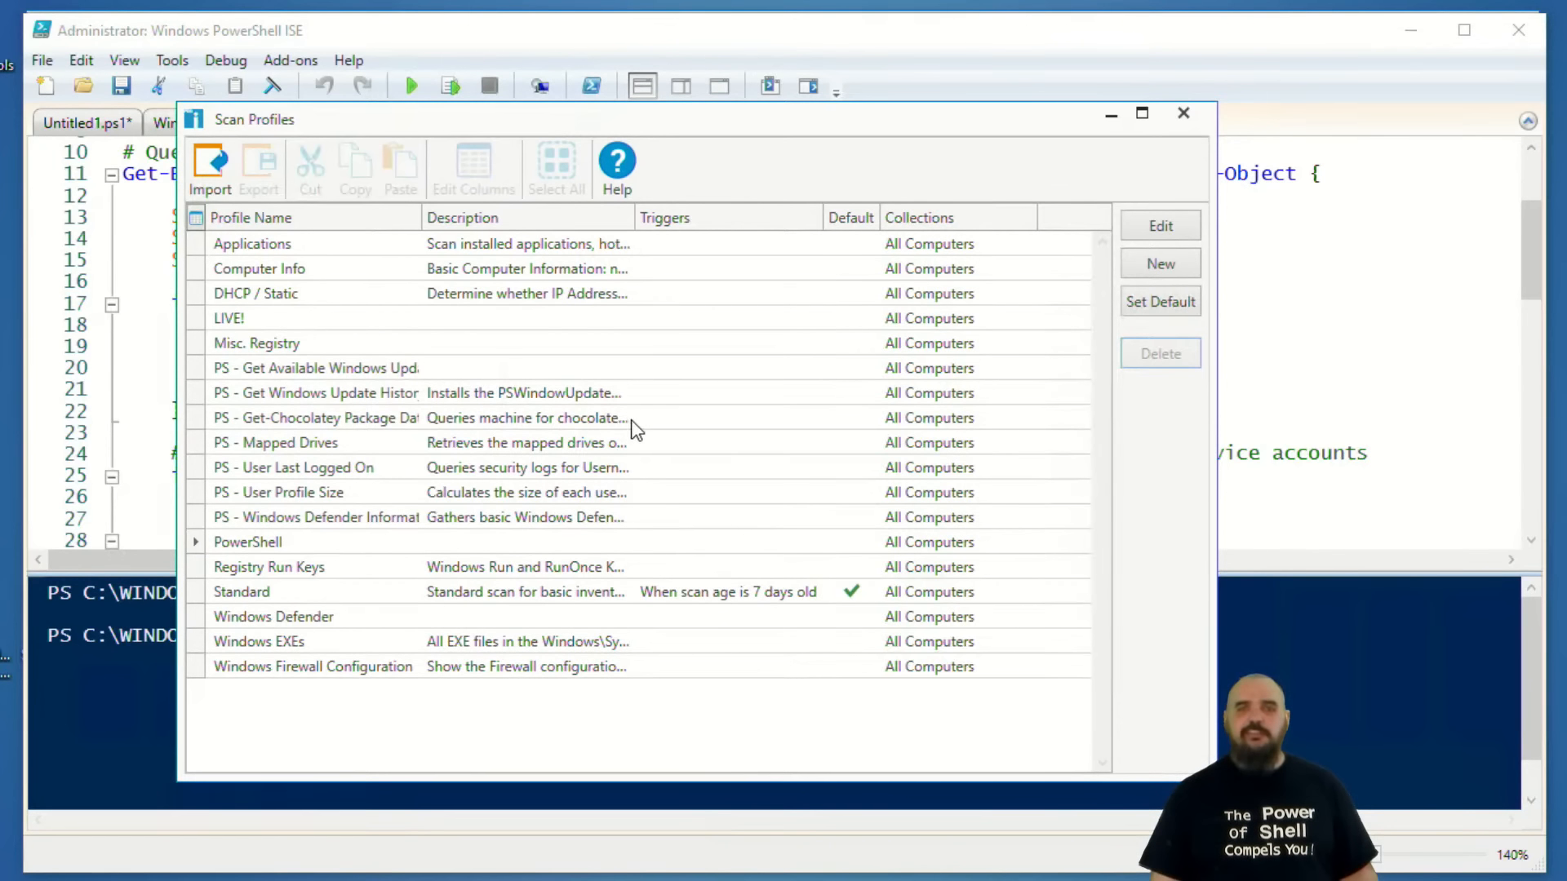
Switch to the PowerShell-Scanners GitHub page in the browser and underline the git clone and git pull commands.
{"action": "left_click", "coordinate": [555, 495]}
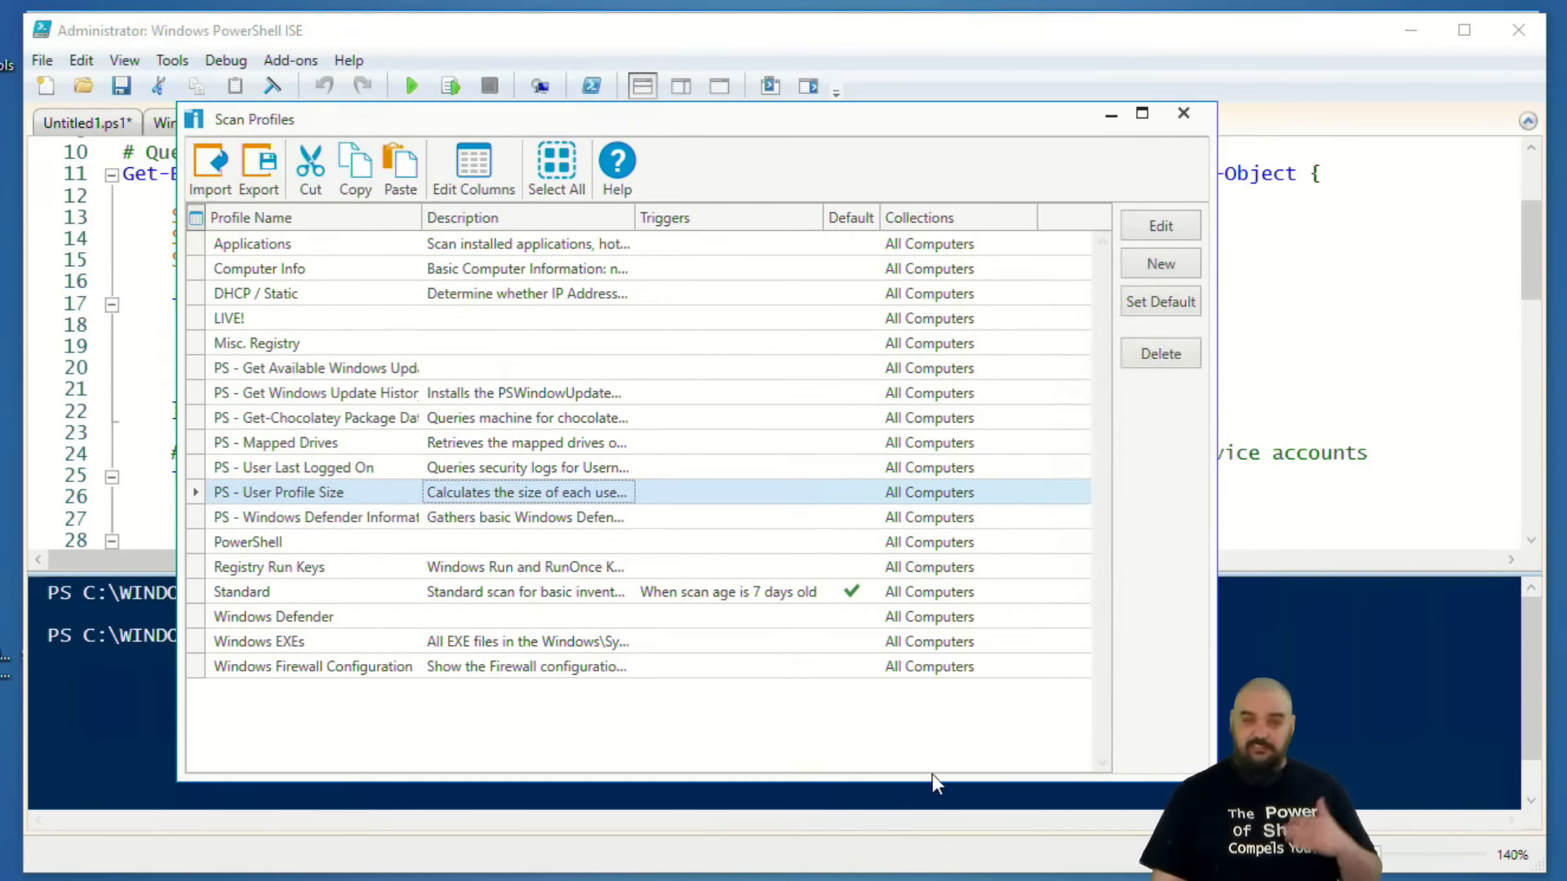
{"action": "left_click", "coordinate": [457, 879]}
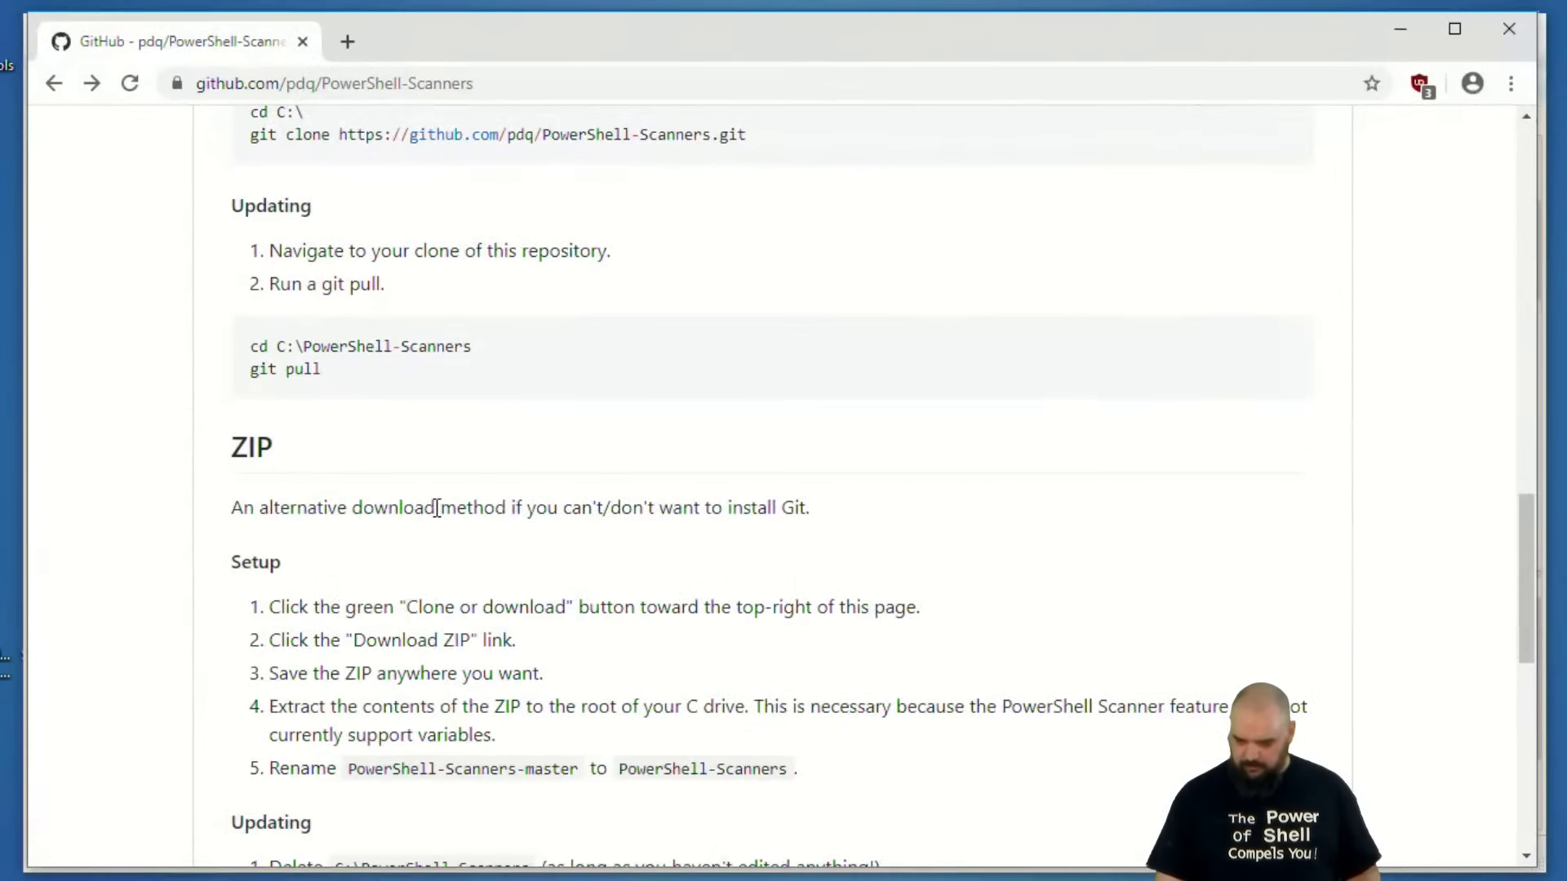
{"action": "scroll", "coordinate": [436, 508], "scroll_direction": "up", "scroll_amount": 1}
{"action": "key", "text": "ctrl+2"}
{"action": "left_click_drag", "start_coordinate": [357, 282], "coordinate": [718, 283]}
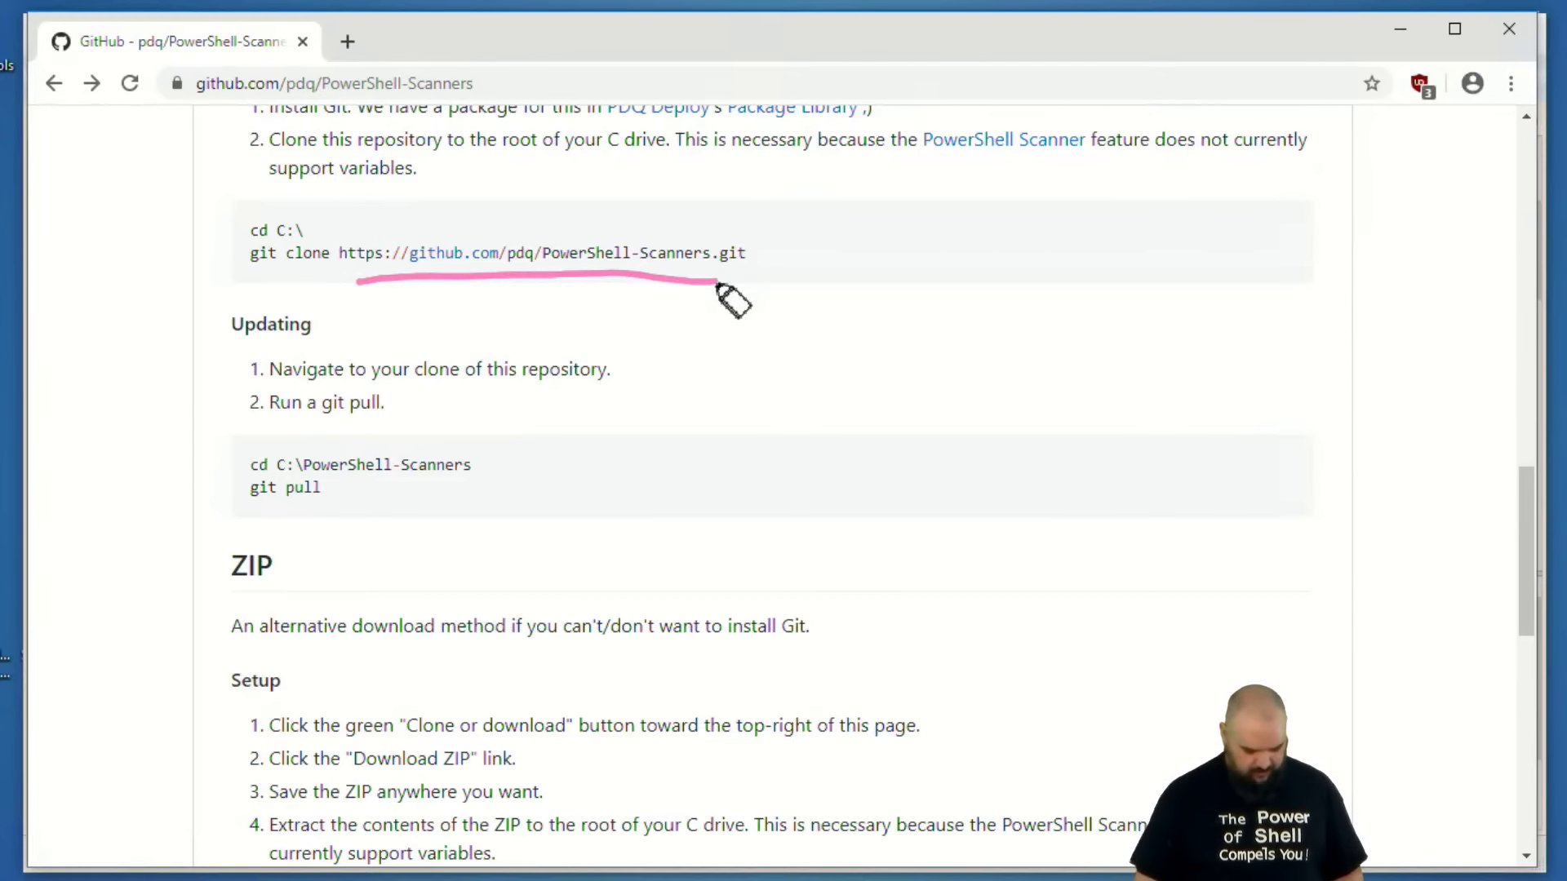
{"action": "key", "text": "Escape"}
{"action": "key", "text": "ctrl+2"}
{"action": "left_click_drag", "start_coordinate": [222, 513], "coordinate": [349, 503]}
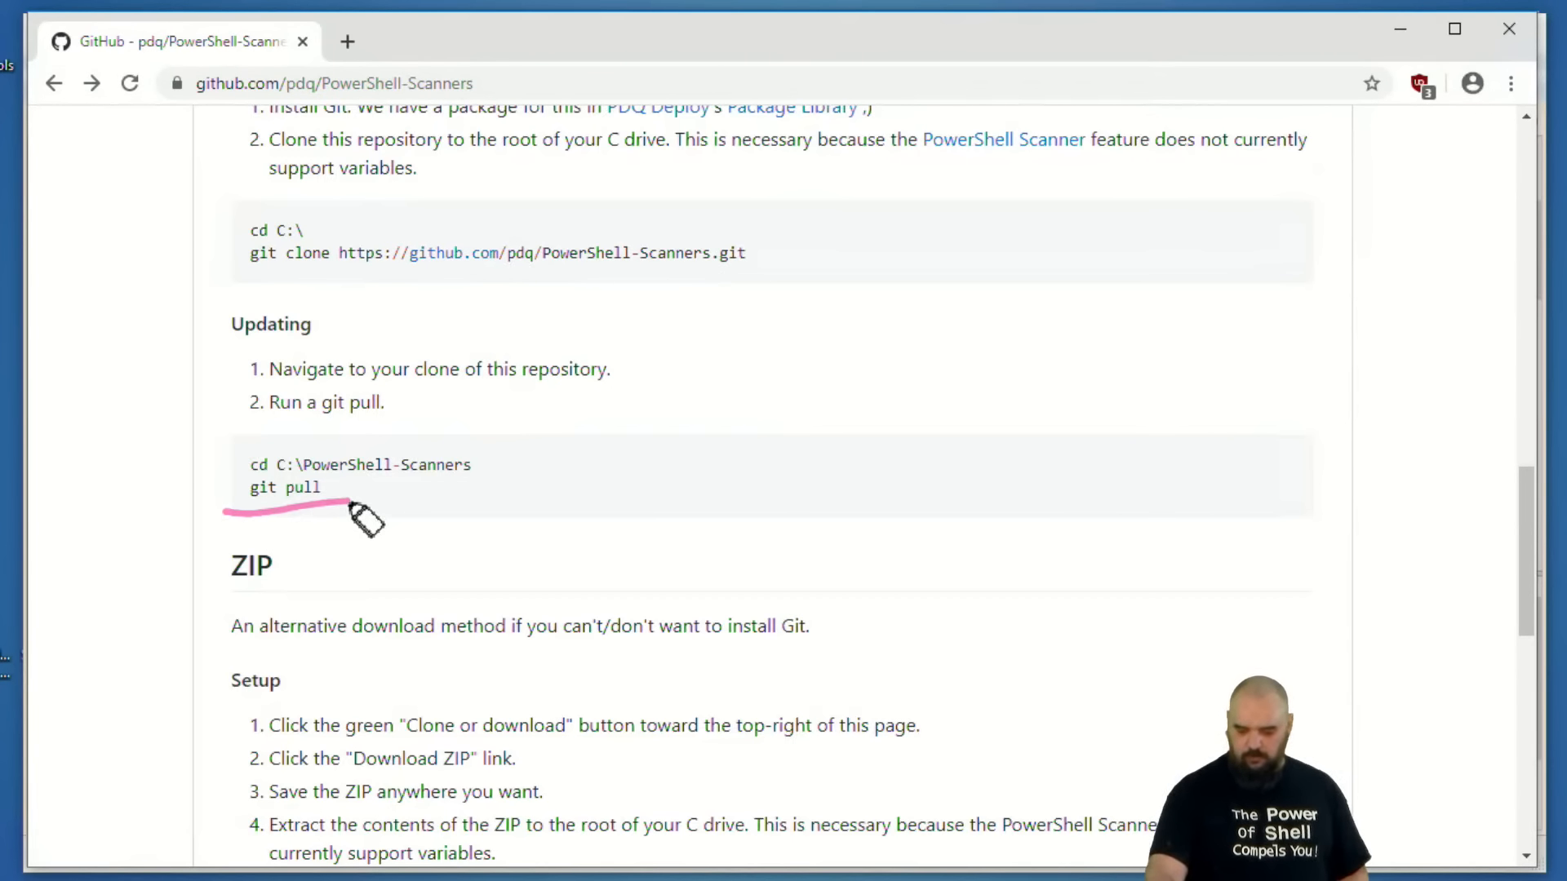
{"action": "key", "text": "Escape"}
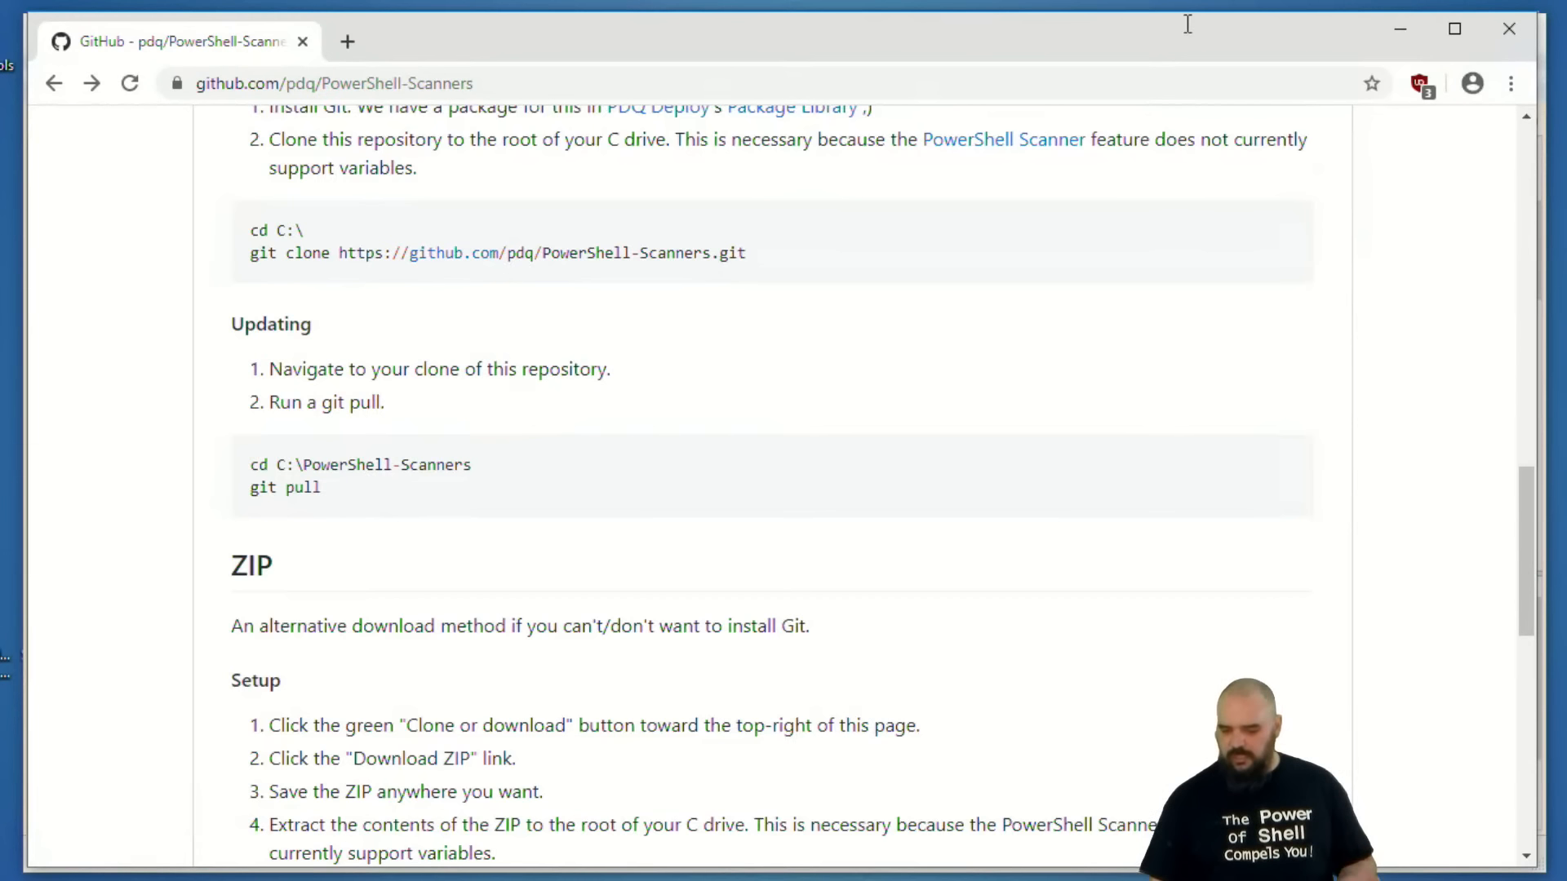
{"action": "left_click", "coordinate": [1404, 28]}
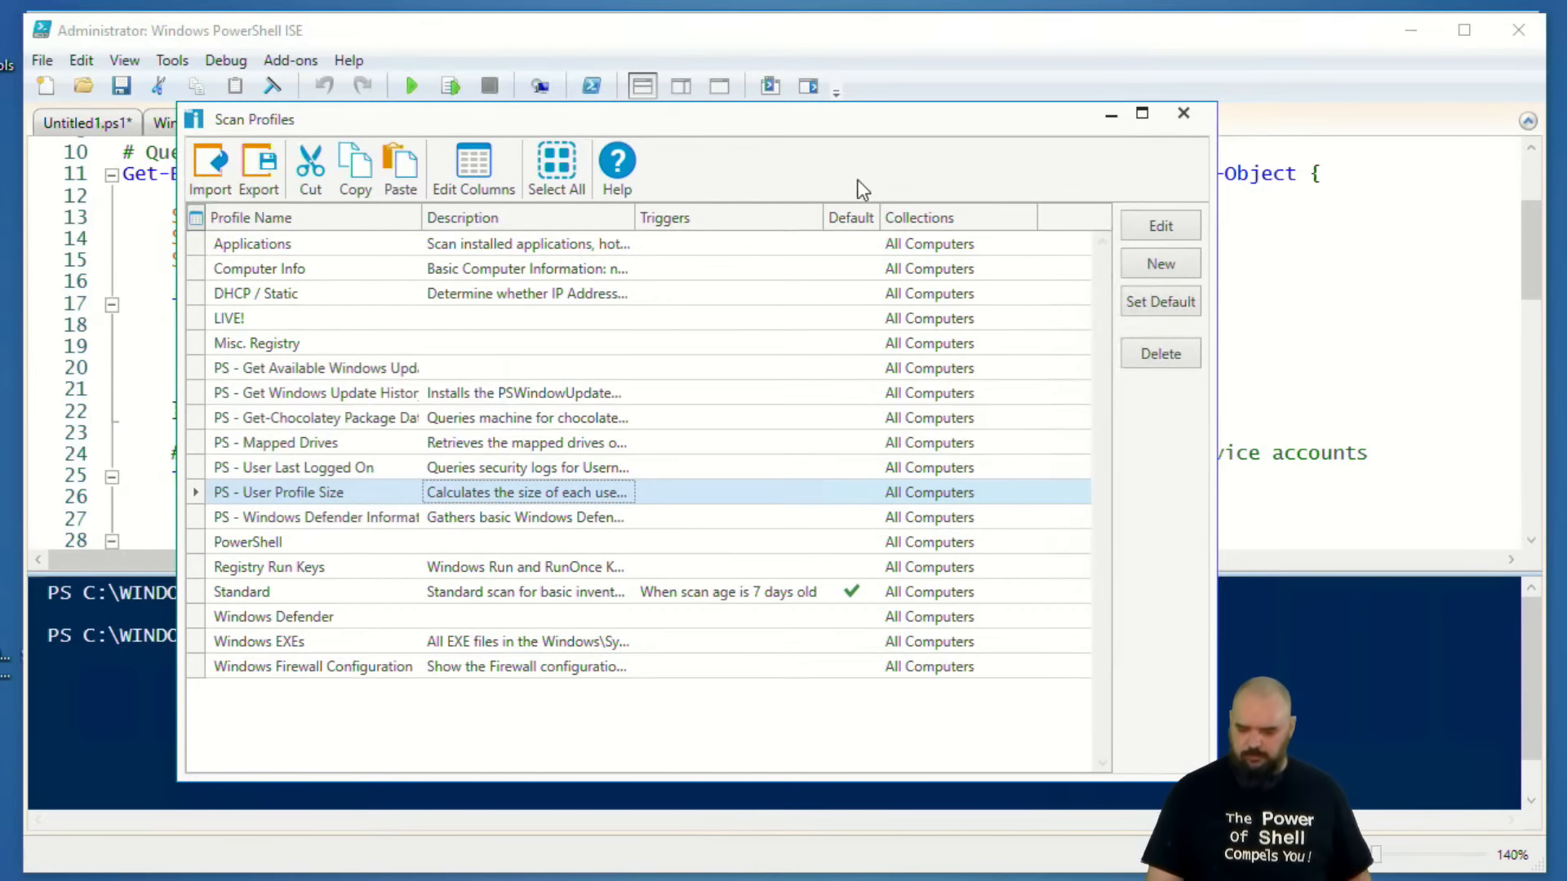
Return to the User Last Logged On script in PowerShell ISE and underline the $AccountName.ToLower() line.
{"action": "left_click", "coordinate": [1111, 114]}
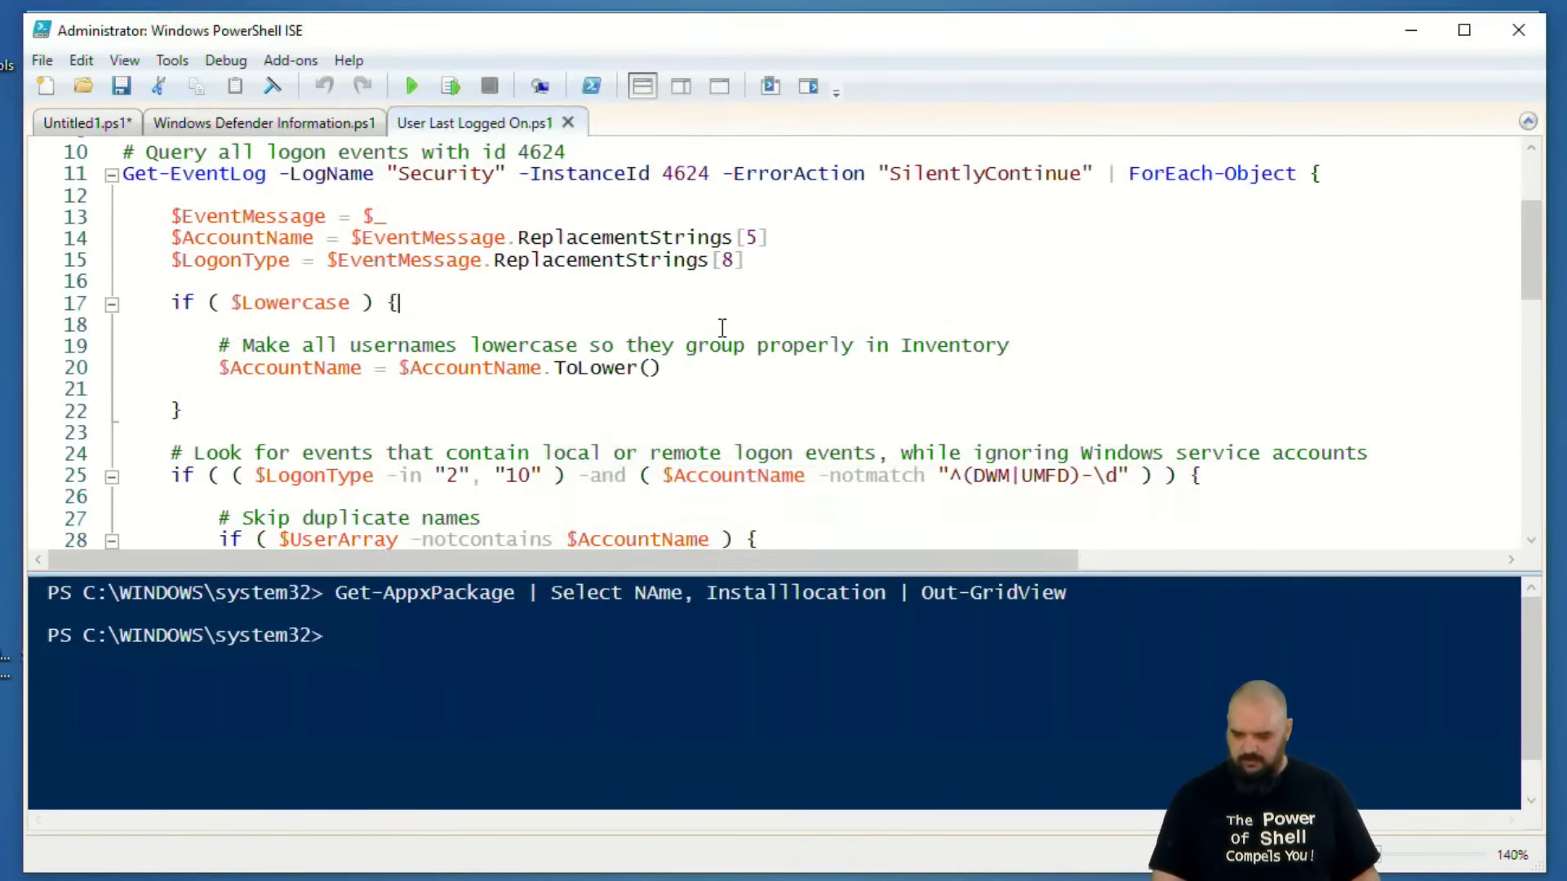
{"action": "scroll", "coordinate": [671, 373], "scroll_direction": "down", "scroll_amount": 1}
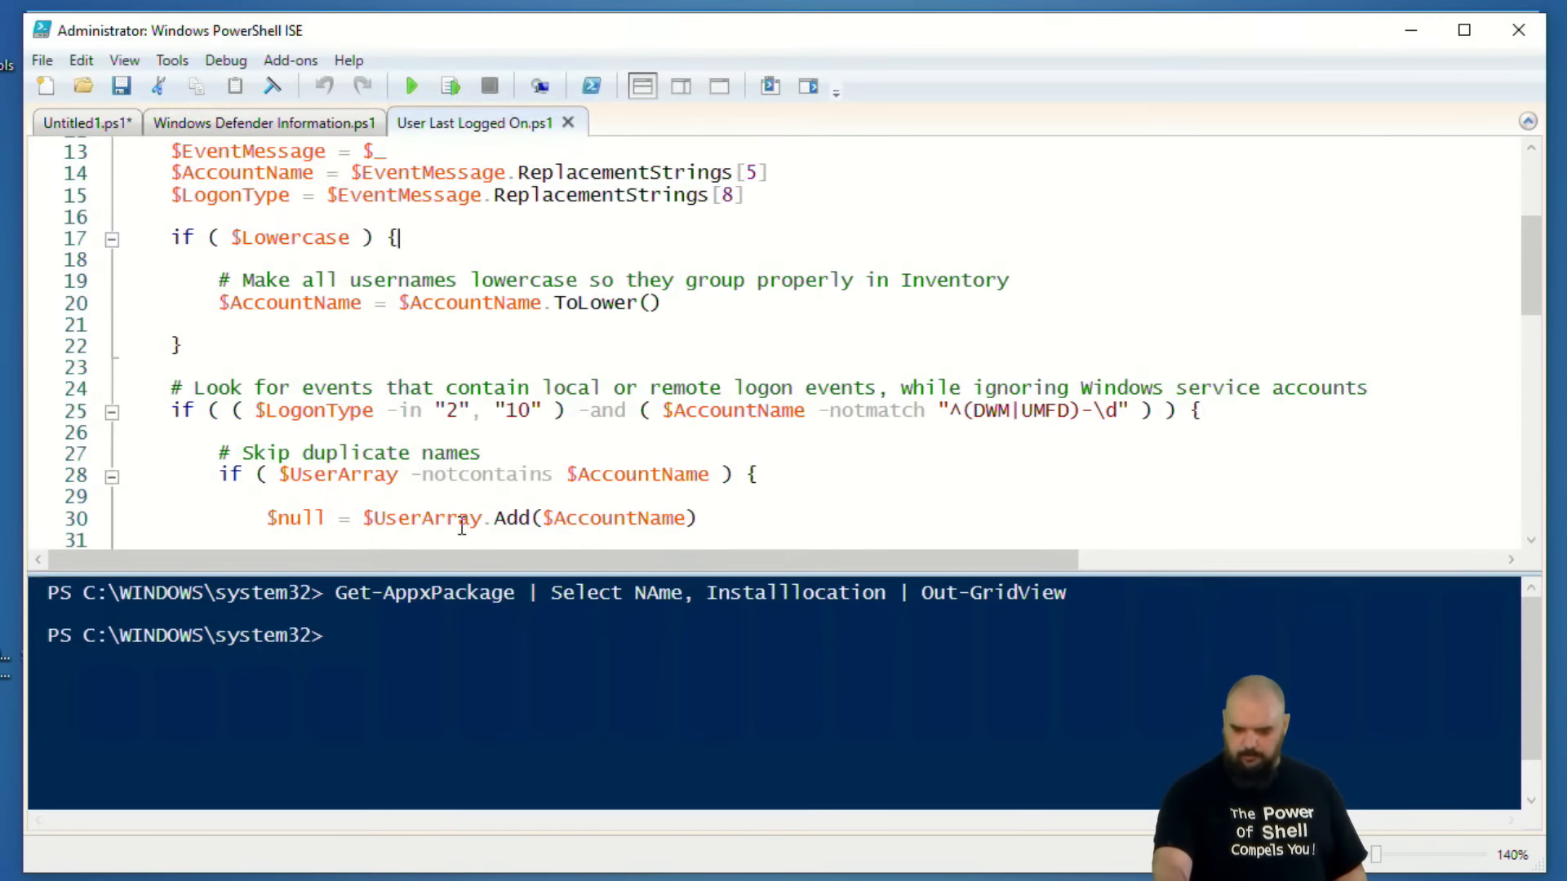
{"action": "left_click", "coordinate": [190, 335]}
{"action": "key", "text": "shift+End"}
{"action": "key", "text": "shift+Down"}
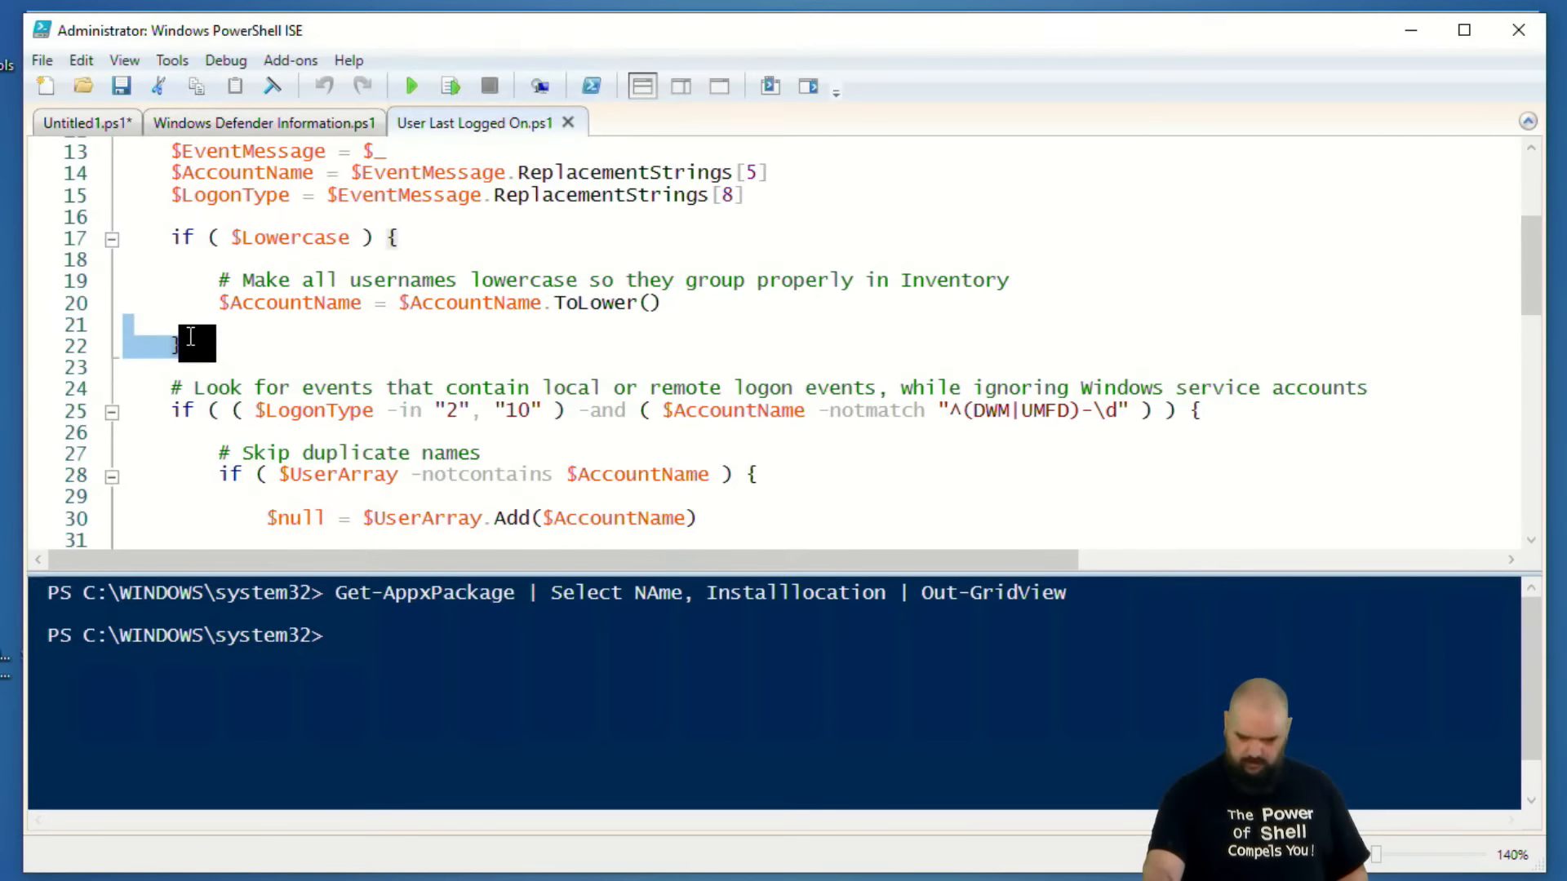
{"action": "left_click", "coordinate": [265, 433]}
{"action": "key", "text": "ctrl+shift+3"}
{"action": "left_click_drag", "start_coordinate": [213, 319], "coordinate": [646, 324]}
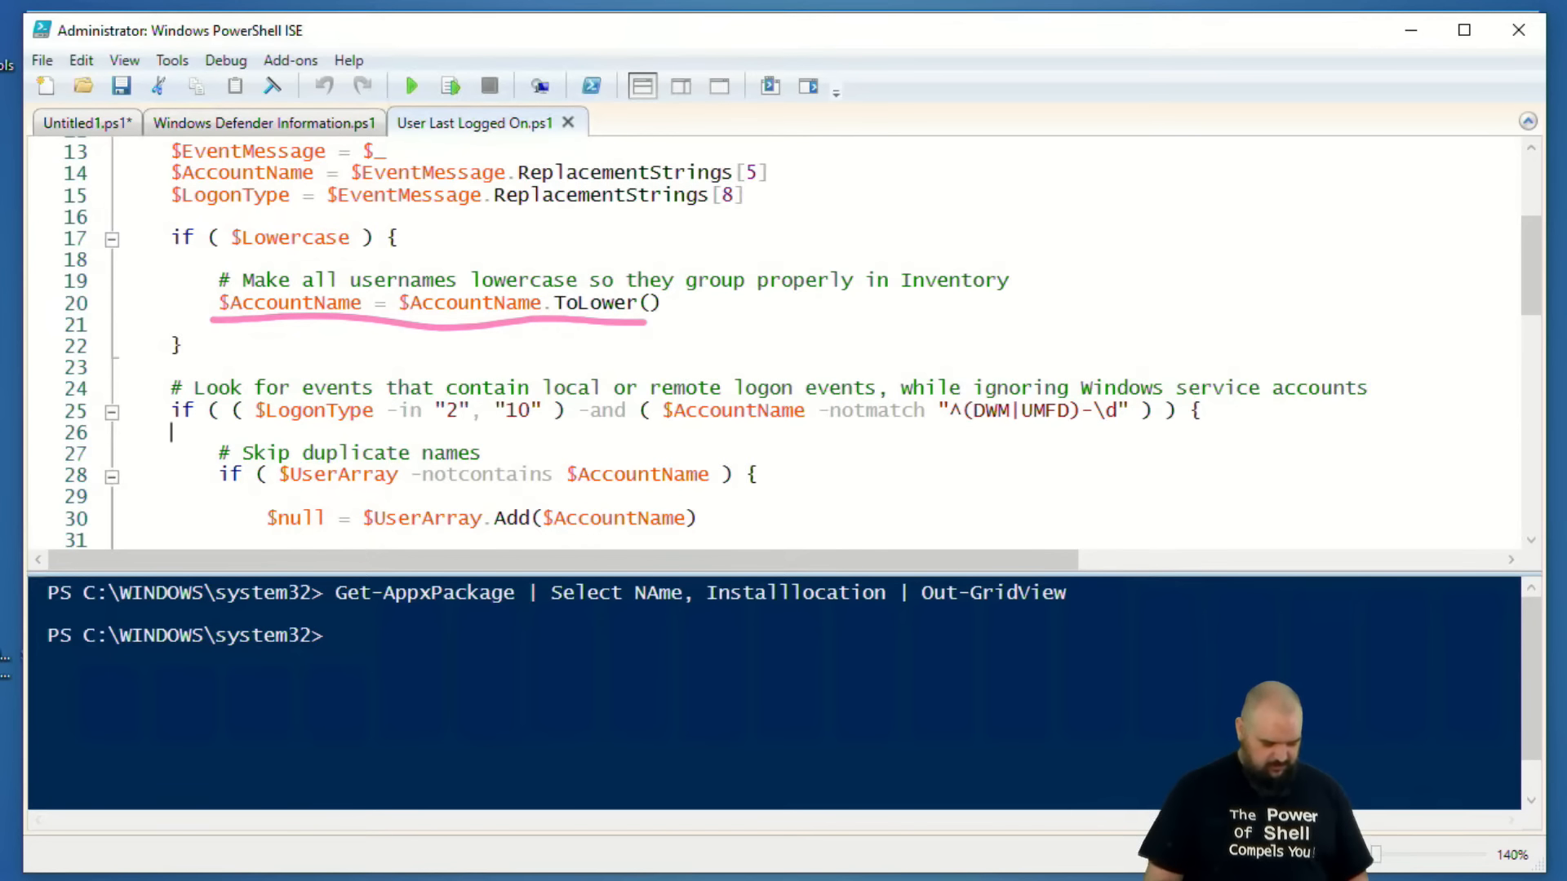
{"action": "key", "text": "Escape"}
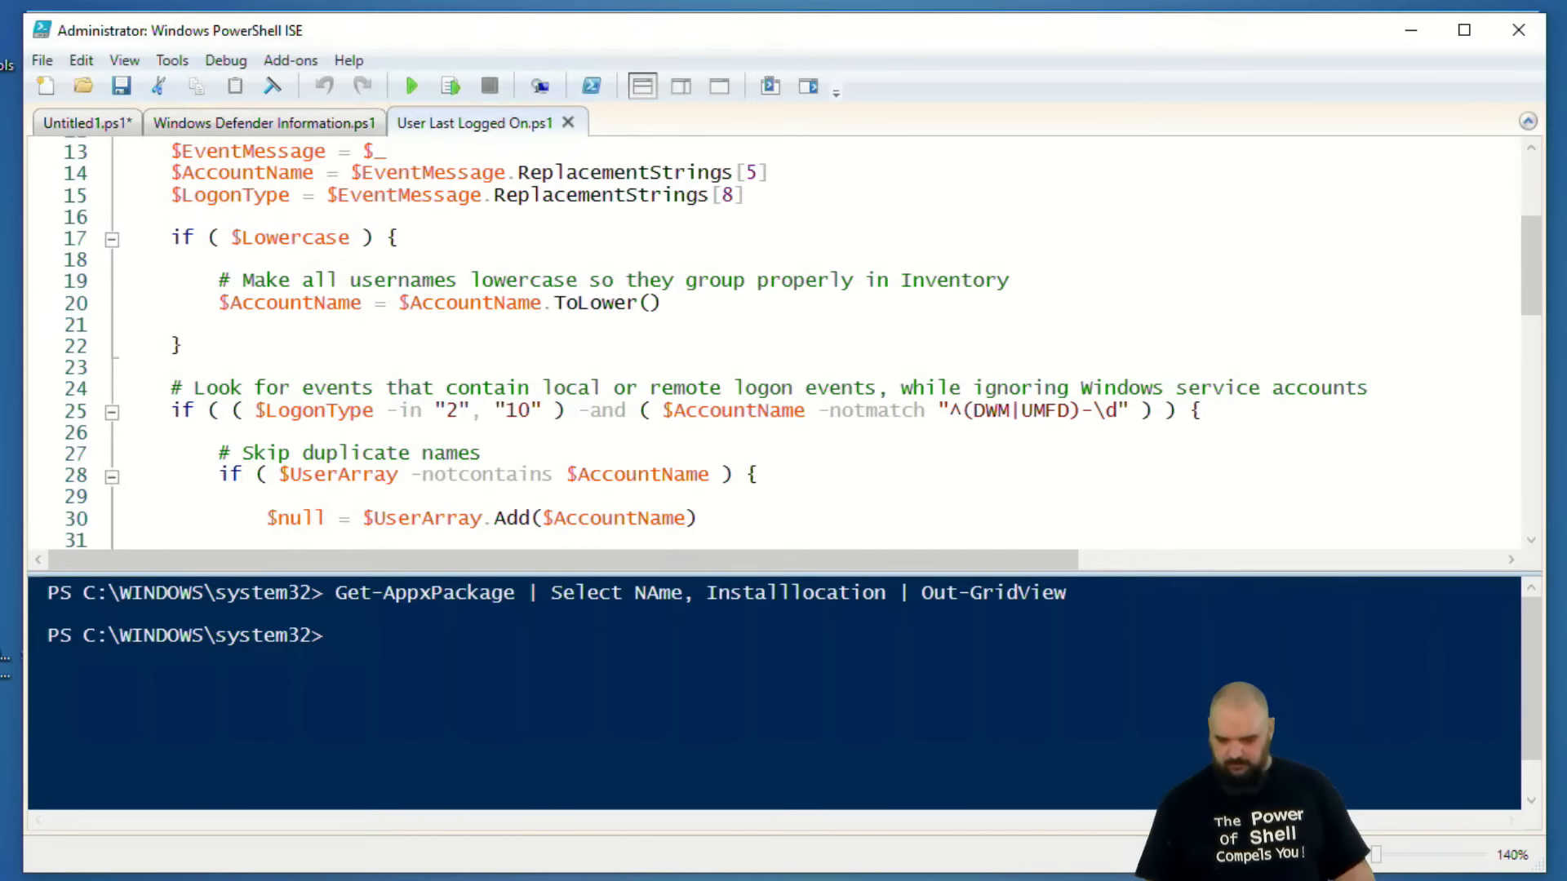
Review the script's logon type translation and the PSCustomObject block, and minimize PowerShell ISE.
{"action": "left_click", "coordinate": [840, 259]}
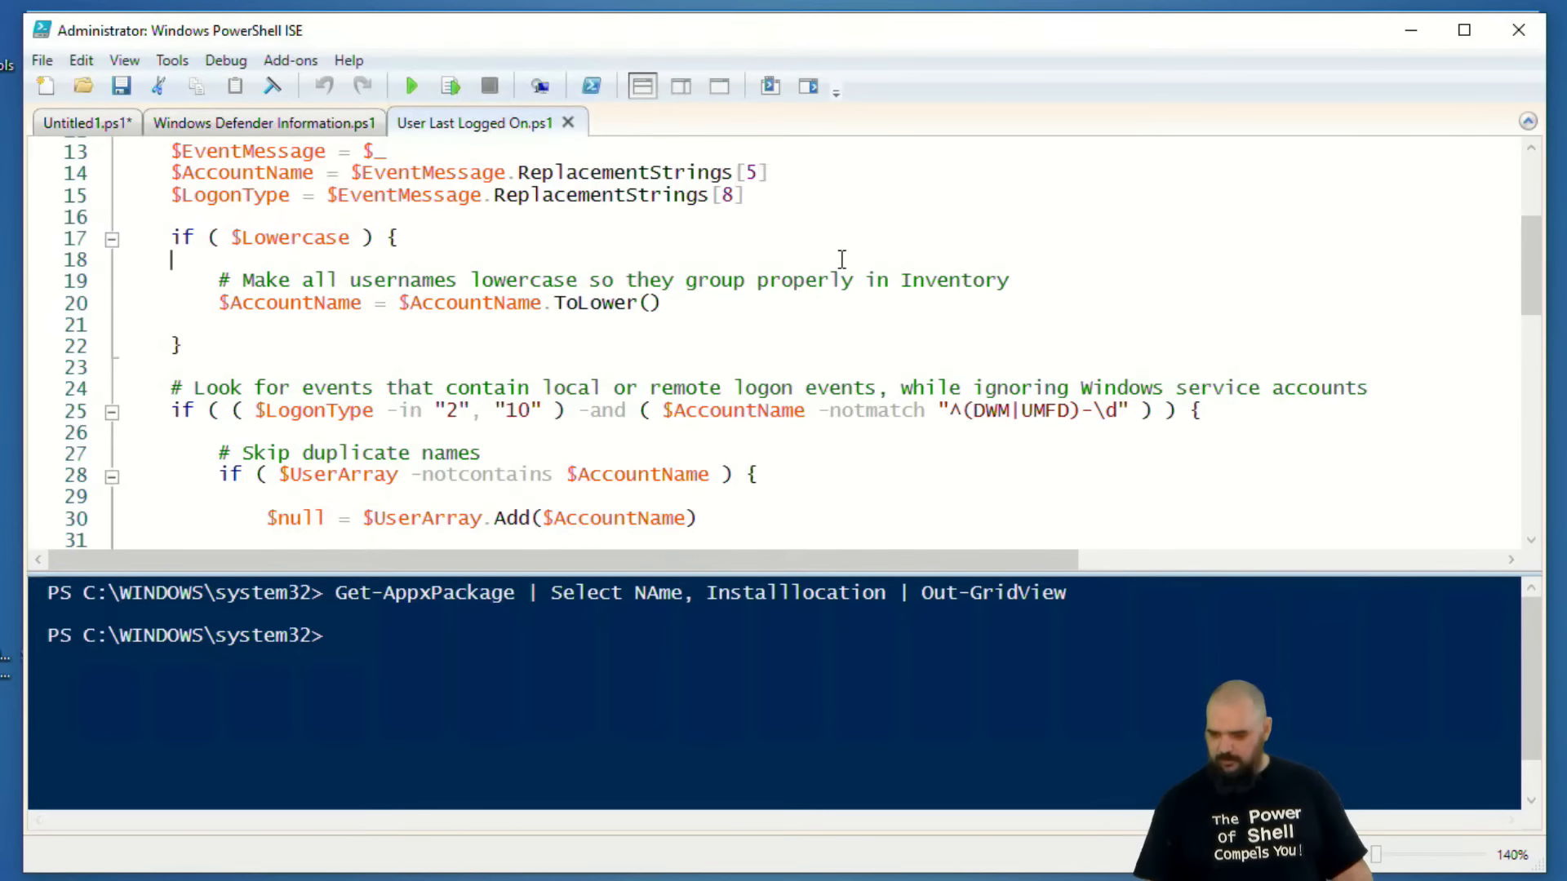
{"action": "scroll", "coordinate": [685, 344], "scroll_direction": "down", "scroll_amount": 10}
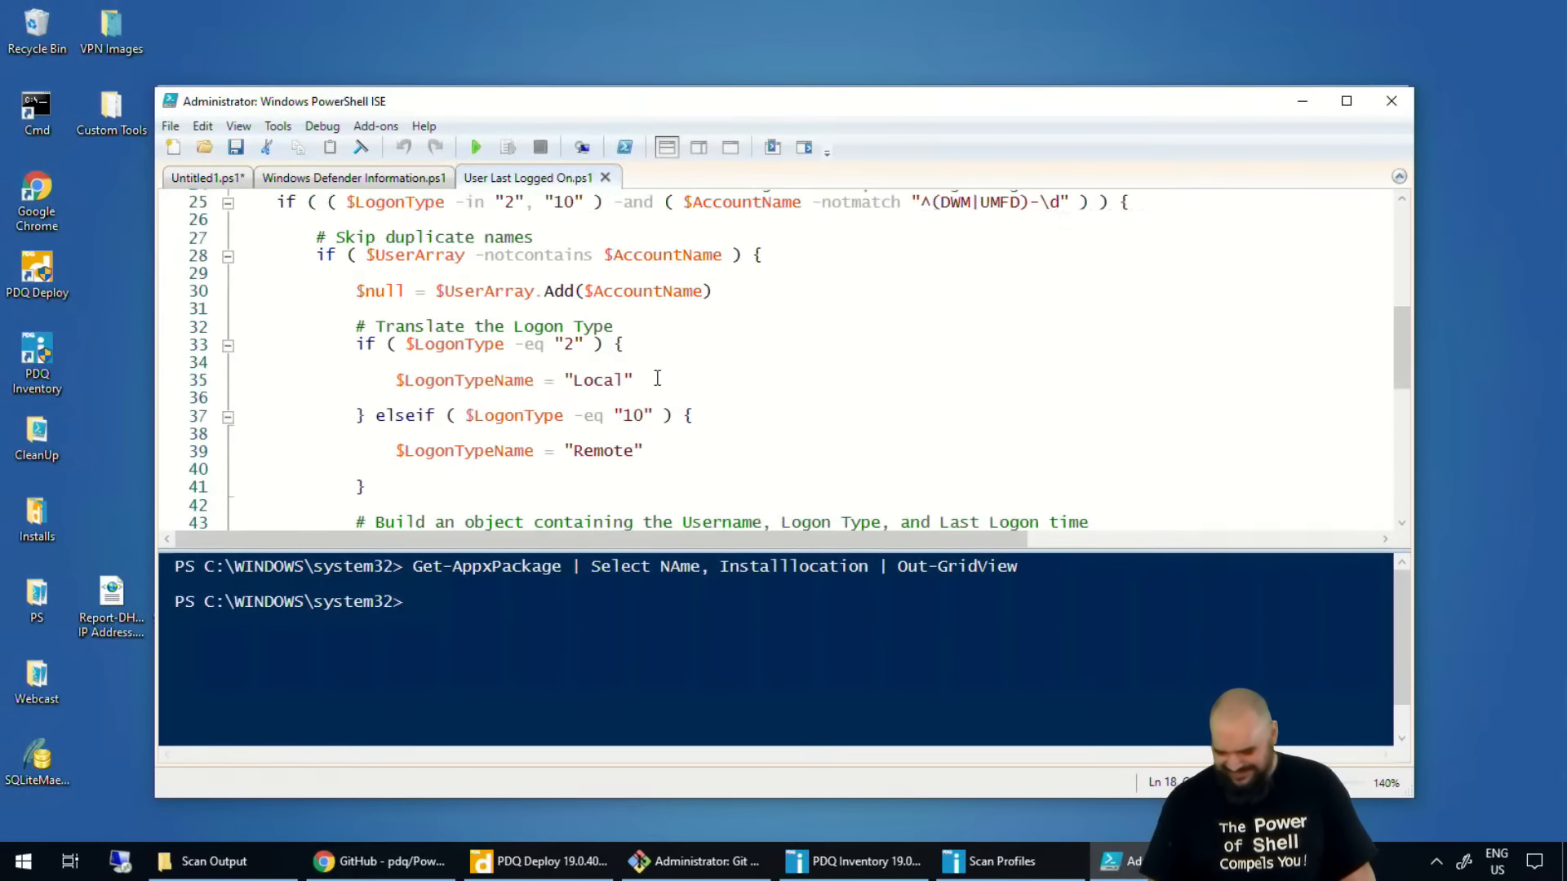
{"action": "scroll", "coordinate": [608, 363], "scroll_direction": "up", "scroll_amount": 8}
{"action": "scroll", "coordinate": [575, 375], "scroll_direction": "down", "scroll_amount": 8}
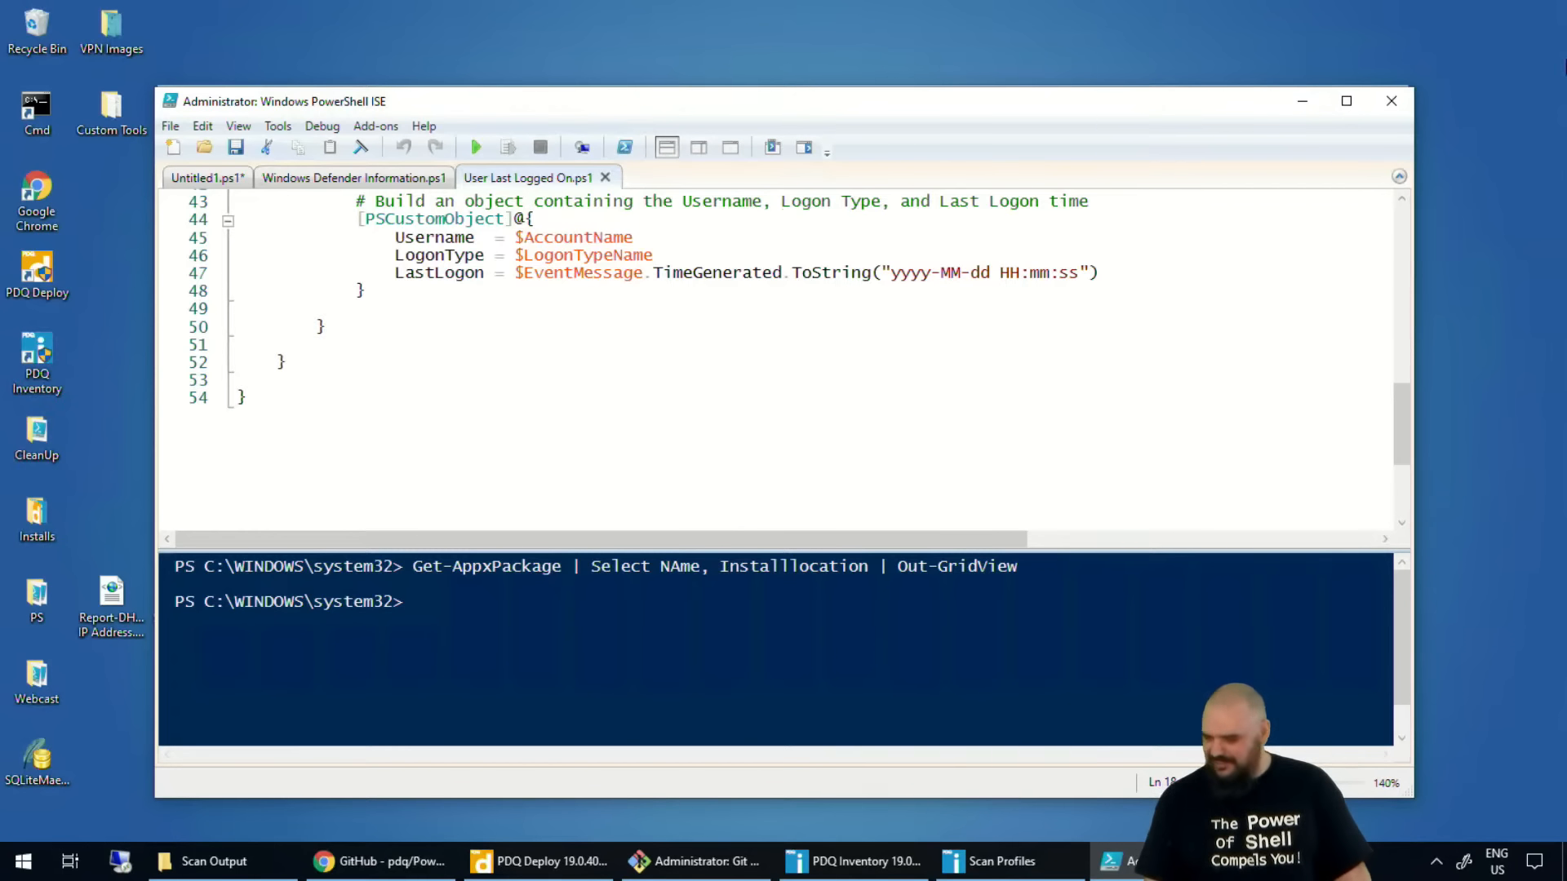
{"action": "left_click", "coordinate": [1312, 104]}
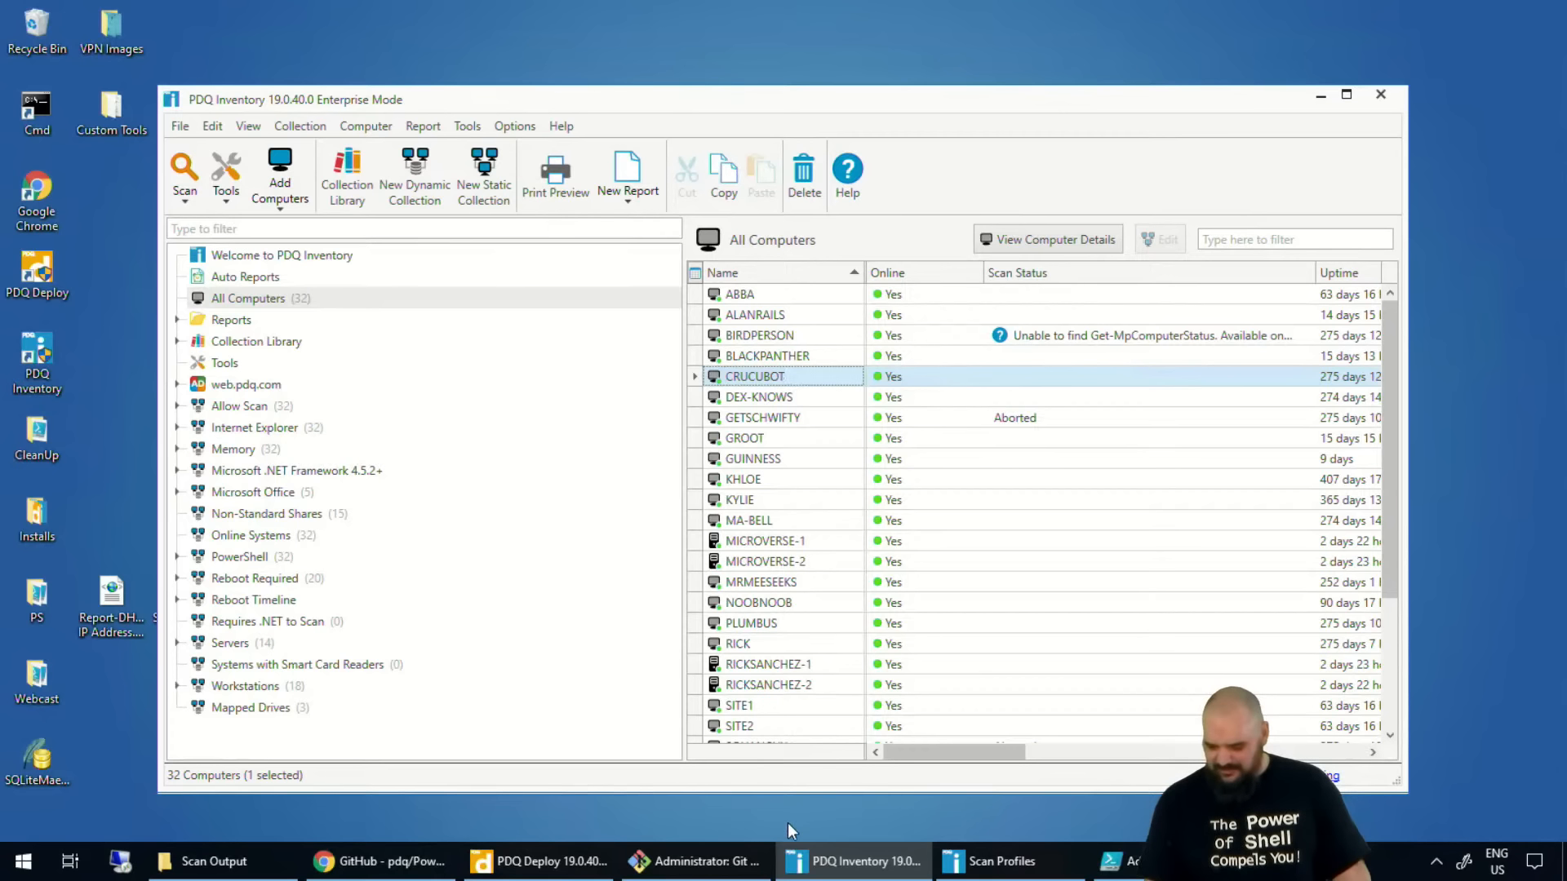
Check the Parameters setting of the PowerShell scanner in the PS - User Last Logged On profile, and cancel without changes.
{"action": "left_click", "coordinate": [1002, 861]}
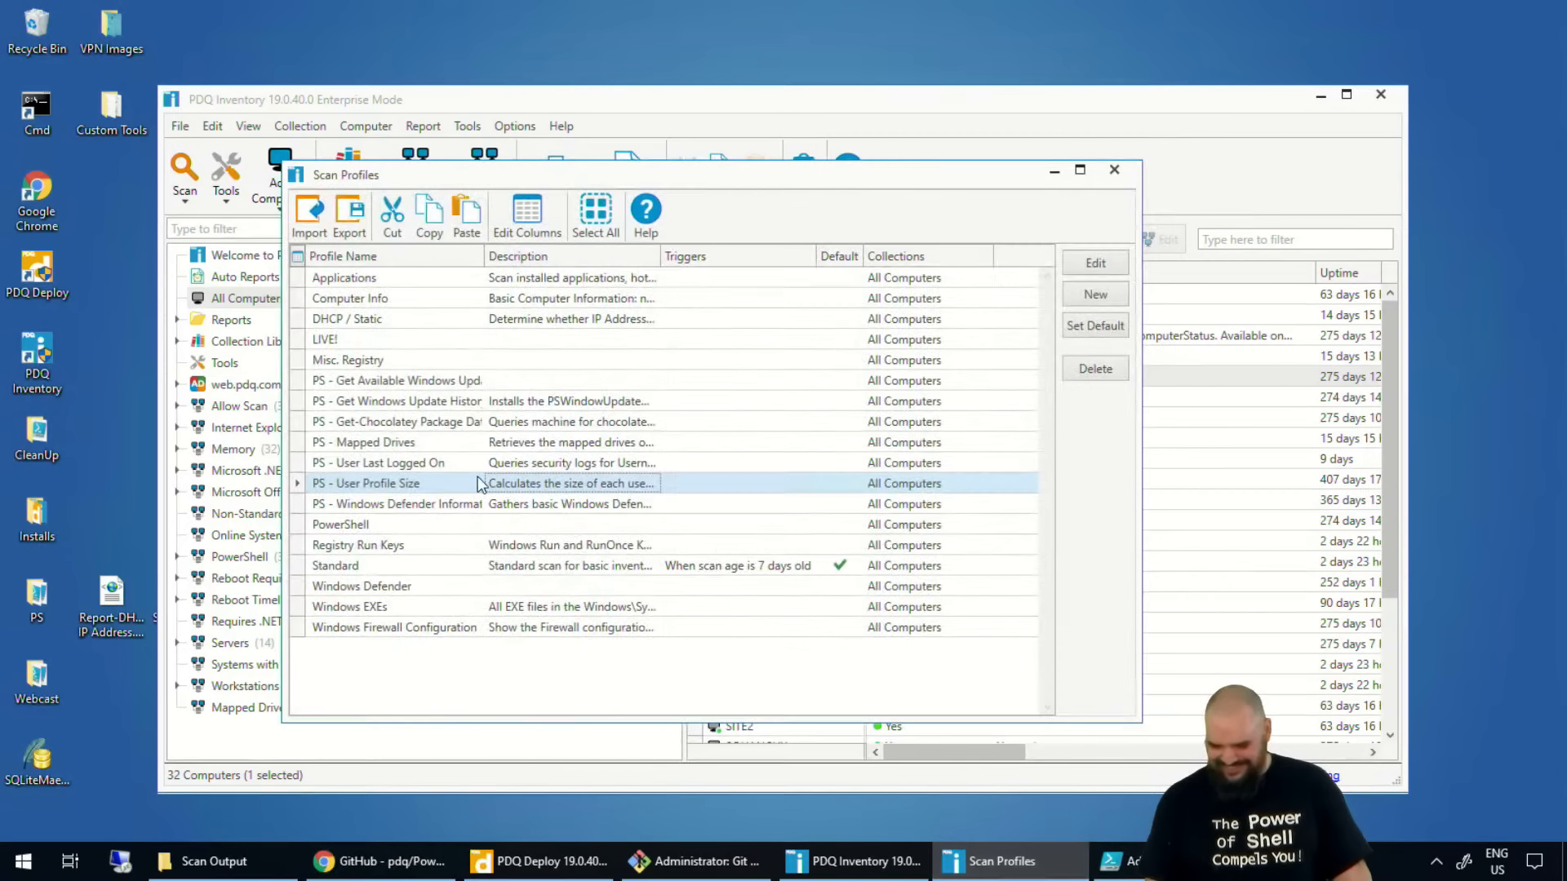
{"action": "left_click", "coordinate": [370, 465]}
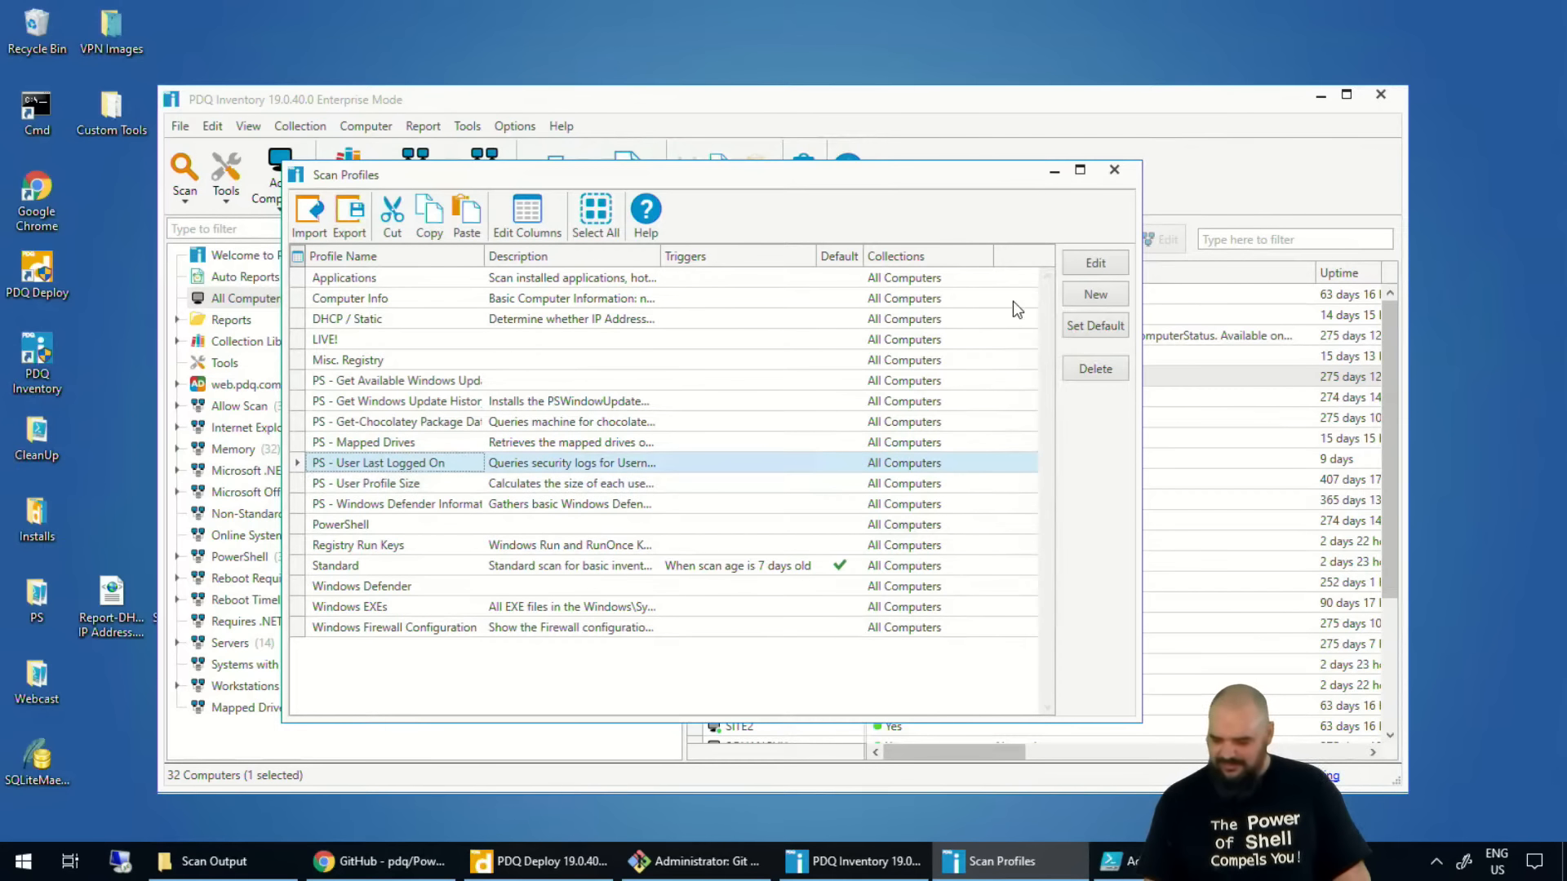
{"action": "left_click", "coordinate": [1095, 263]}
{"action": "left_click", "coordinate": [504, 320]}
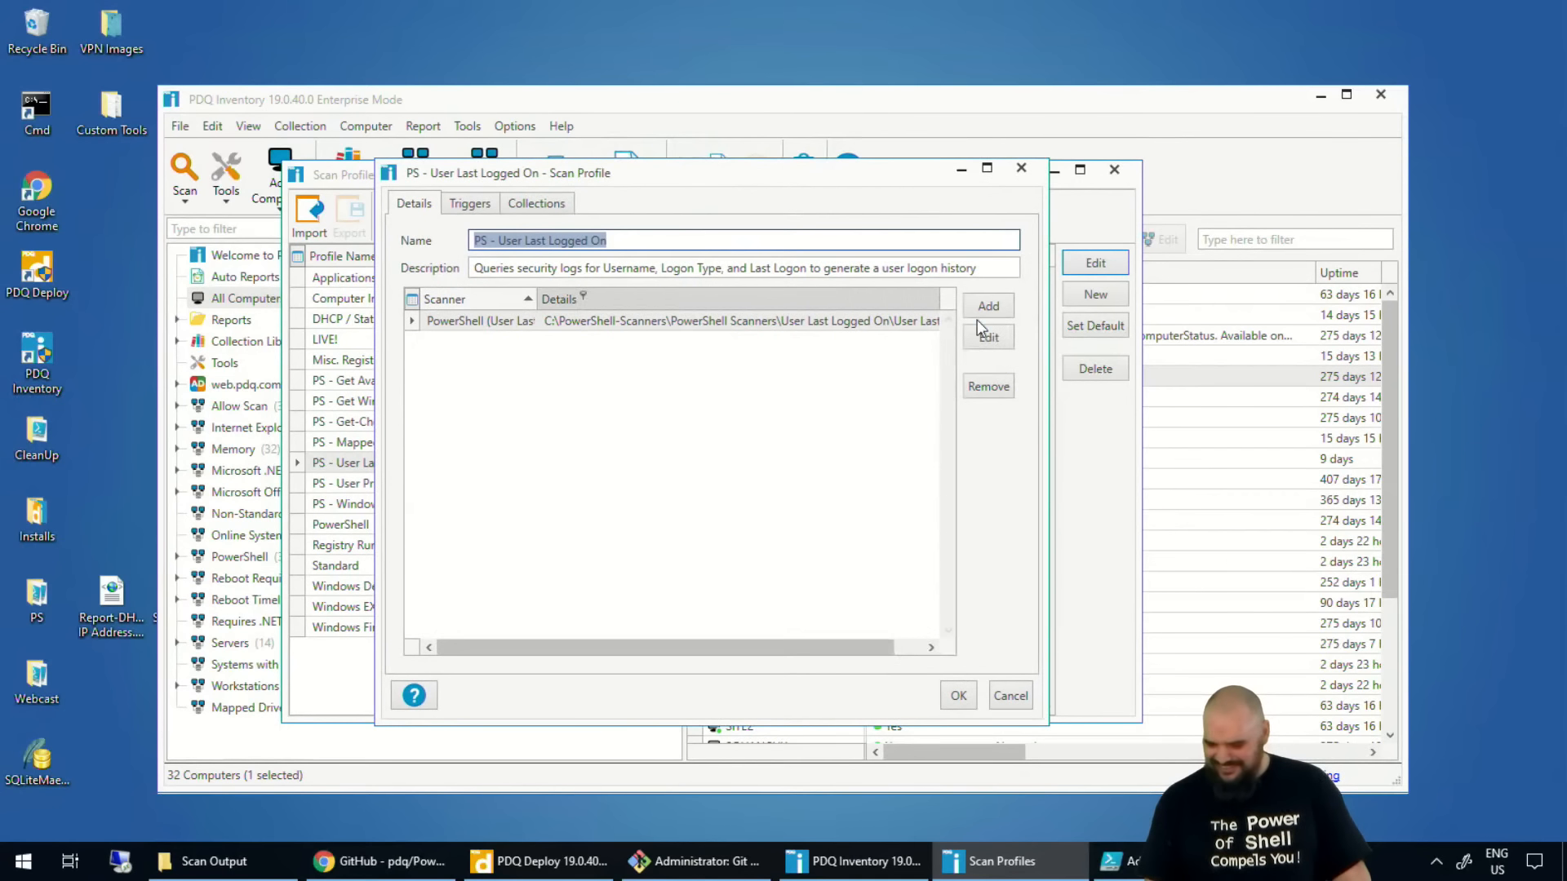
{"action": "left_click", "coordinate": [988, 337]}
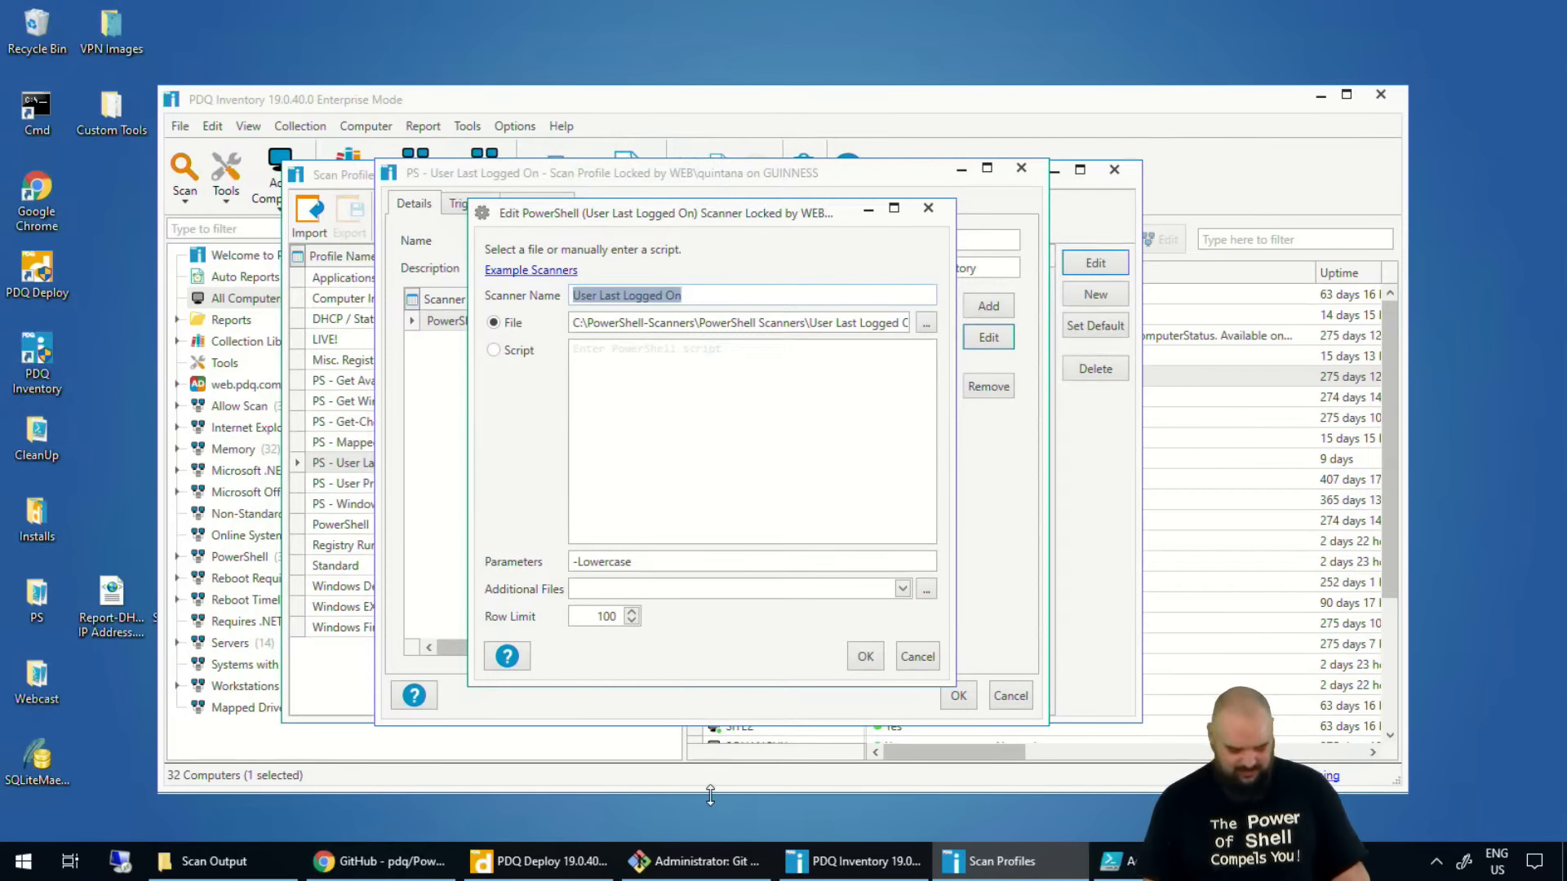
{"action": "left_click_drag", "start_coordinate": [551, 563], "coordinate": [664, 570]}
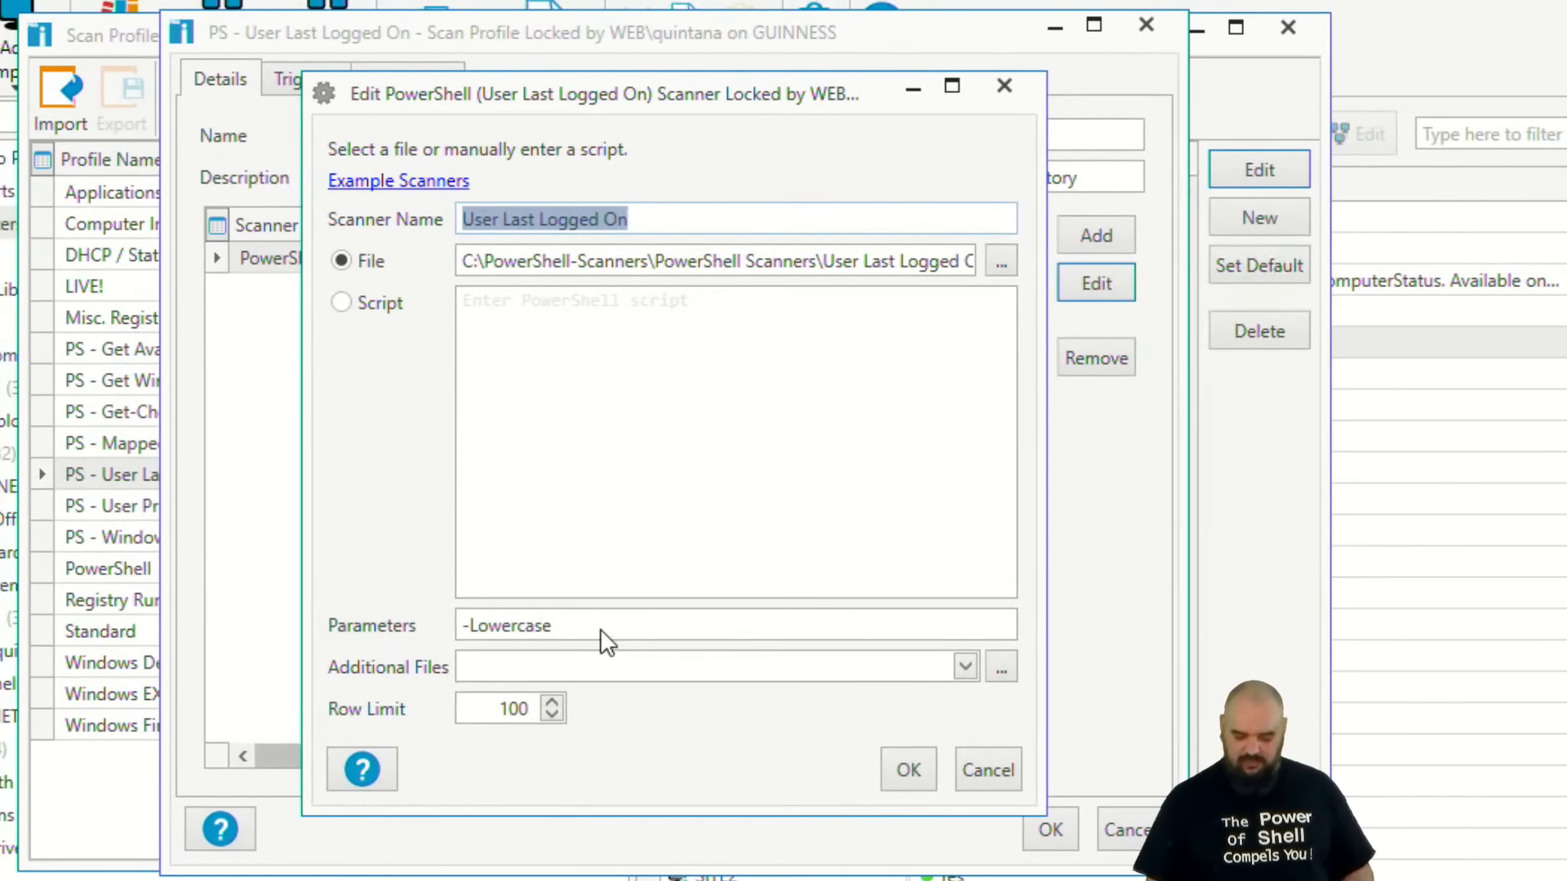
{"action": "left_click", "coordinate": [997, 772]}
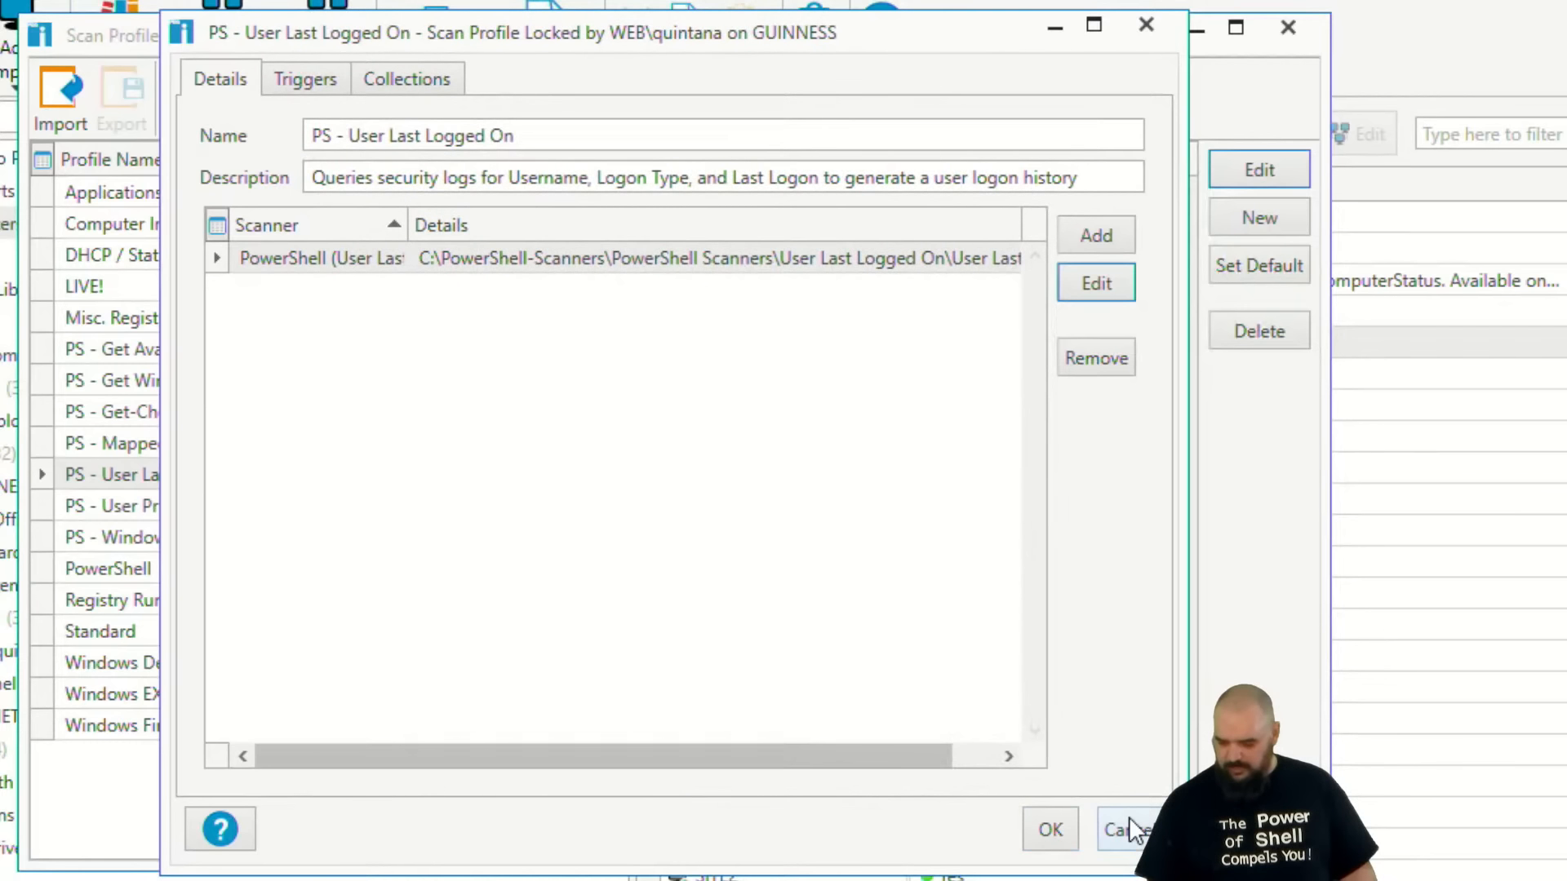
{"action": "left_click", "coordinate": [1125, 829]}
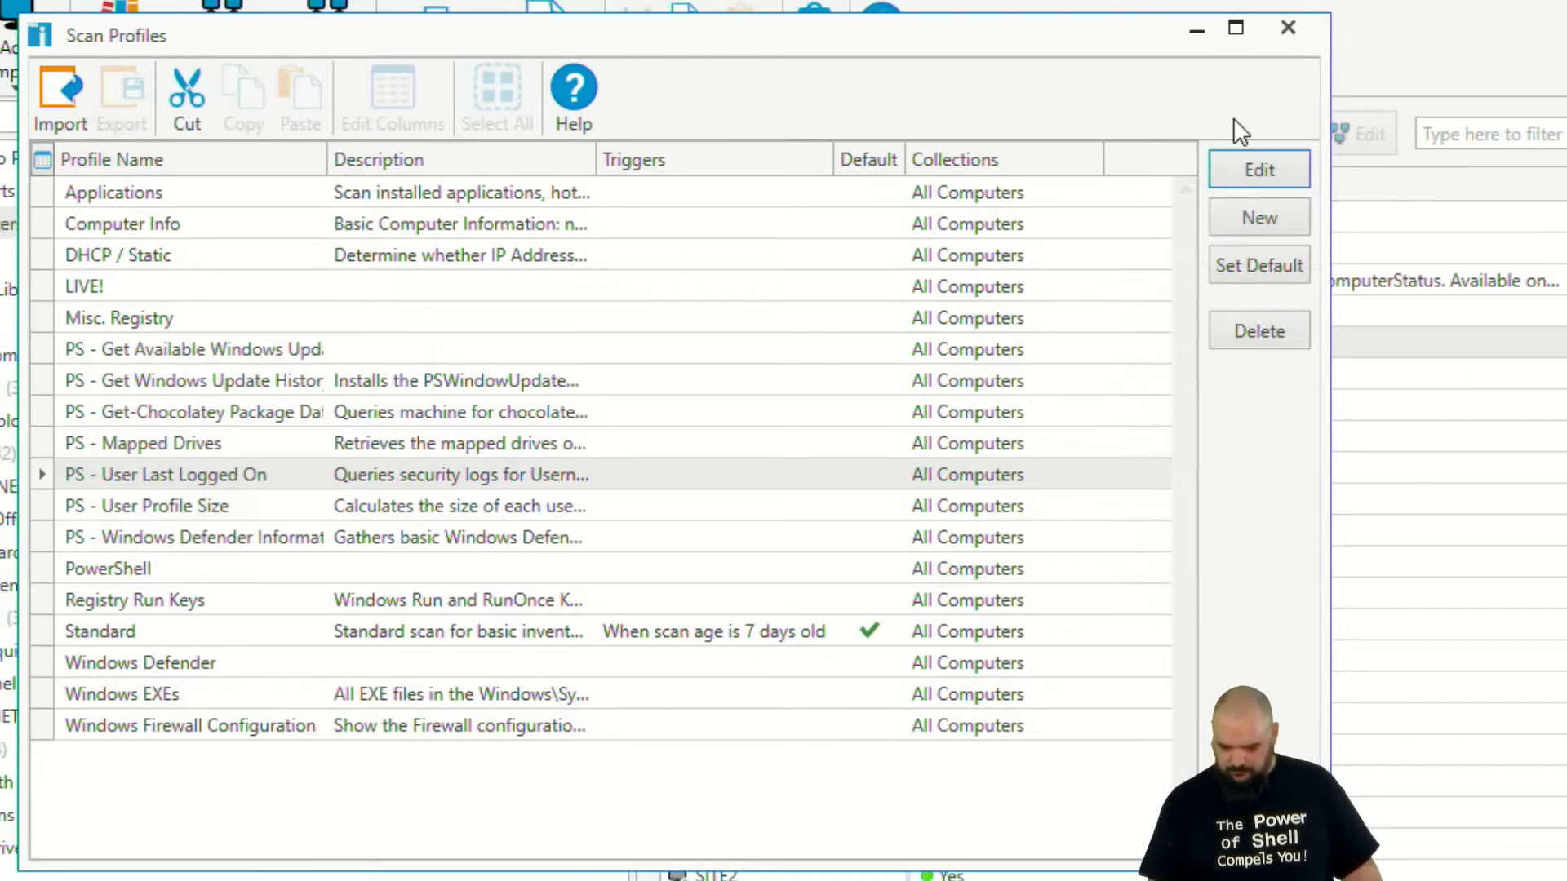
Close the Scan Profiles window and select the All Computers collection.
{"action": "left_click", "coordinate": [1300, 29]}
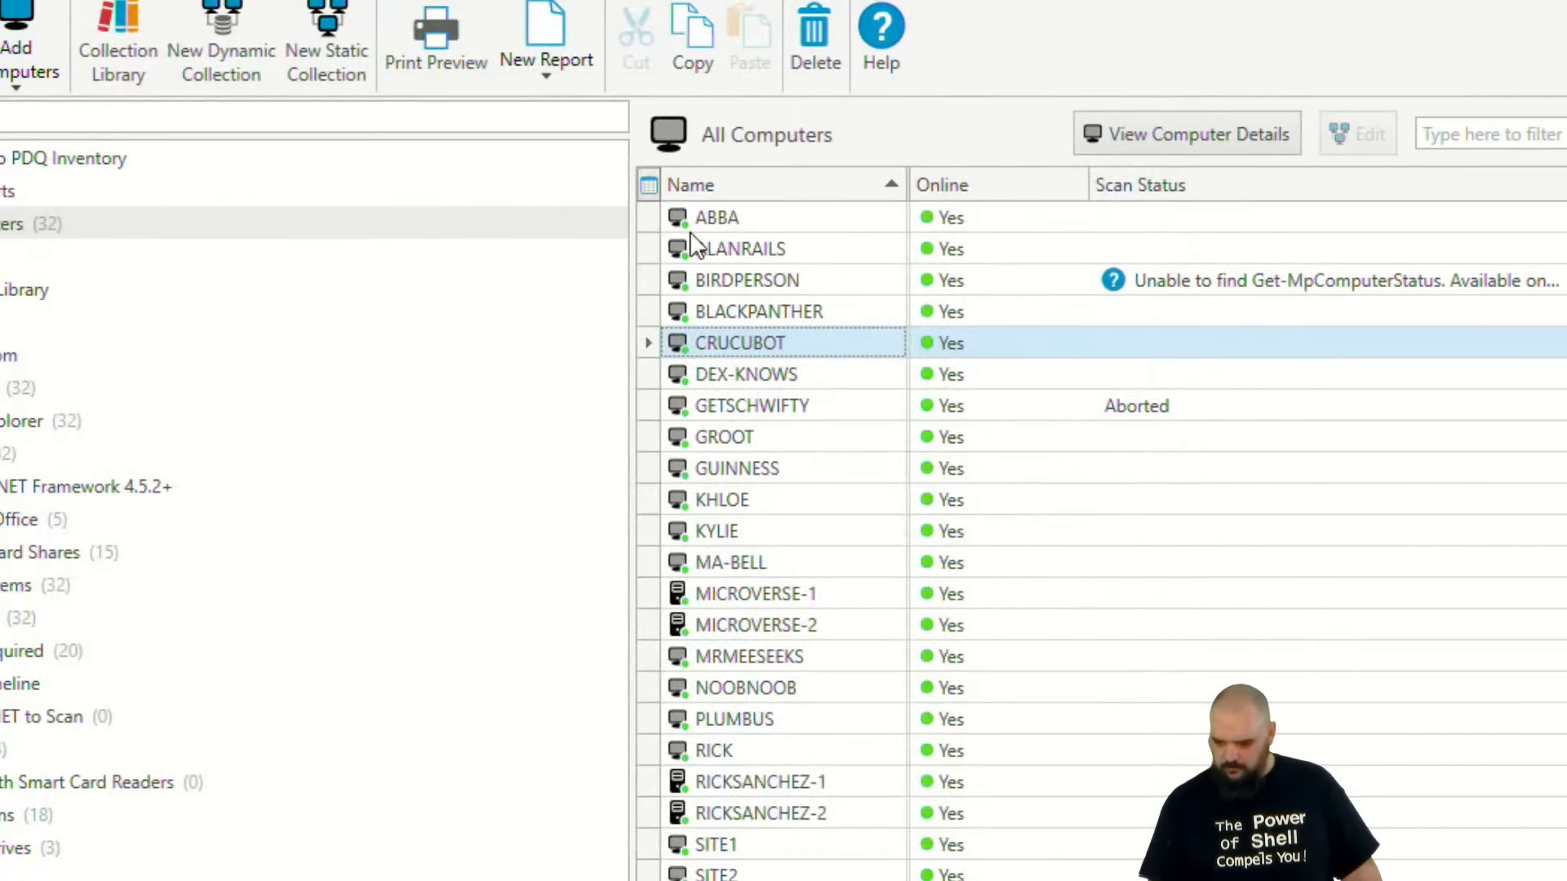
{"action": "left_click", "coordinate": [6, 191]}
{"action": "left_click", "coordinate": [12, 224]}
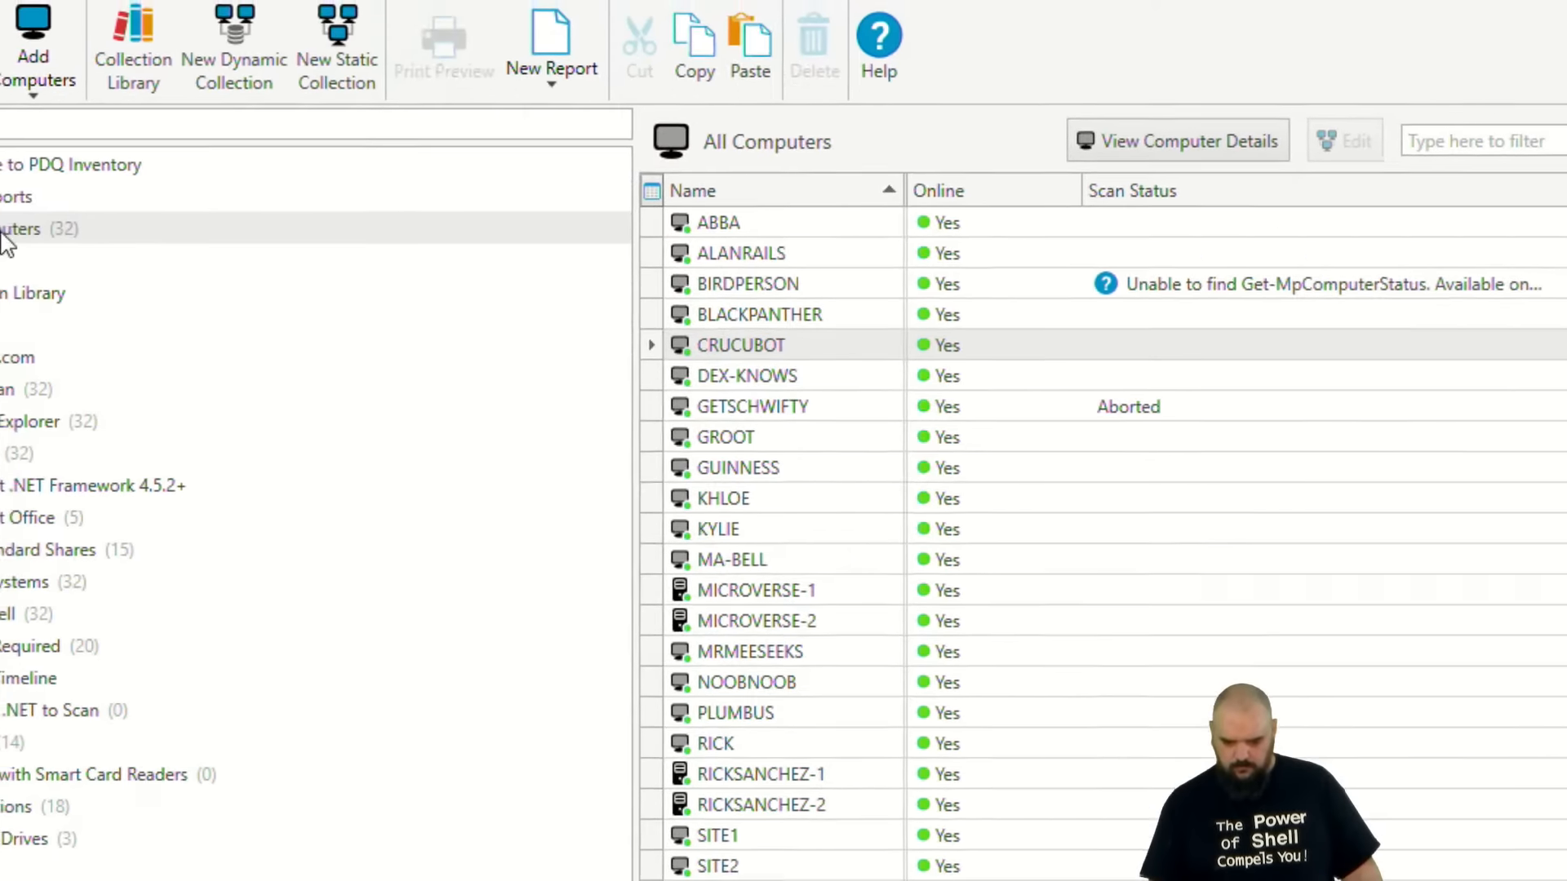
Scan the All Computers collection with the PS - User Last Logged On profile.
{"action": "right_click", "coordinate": [9, 227]}
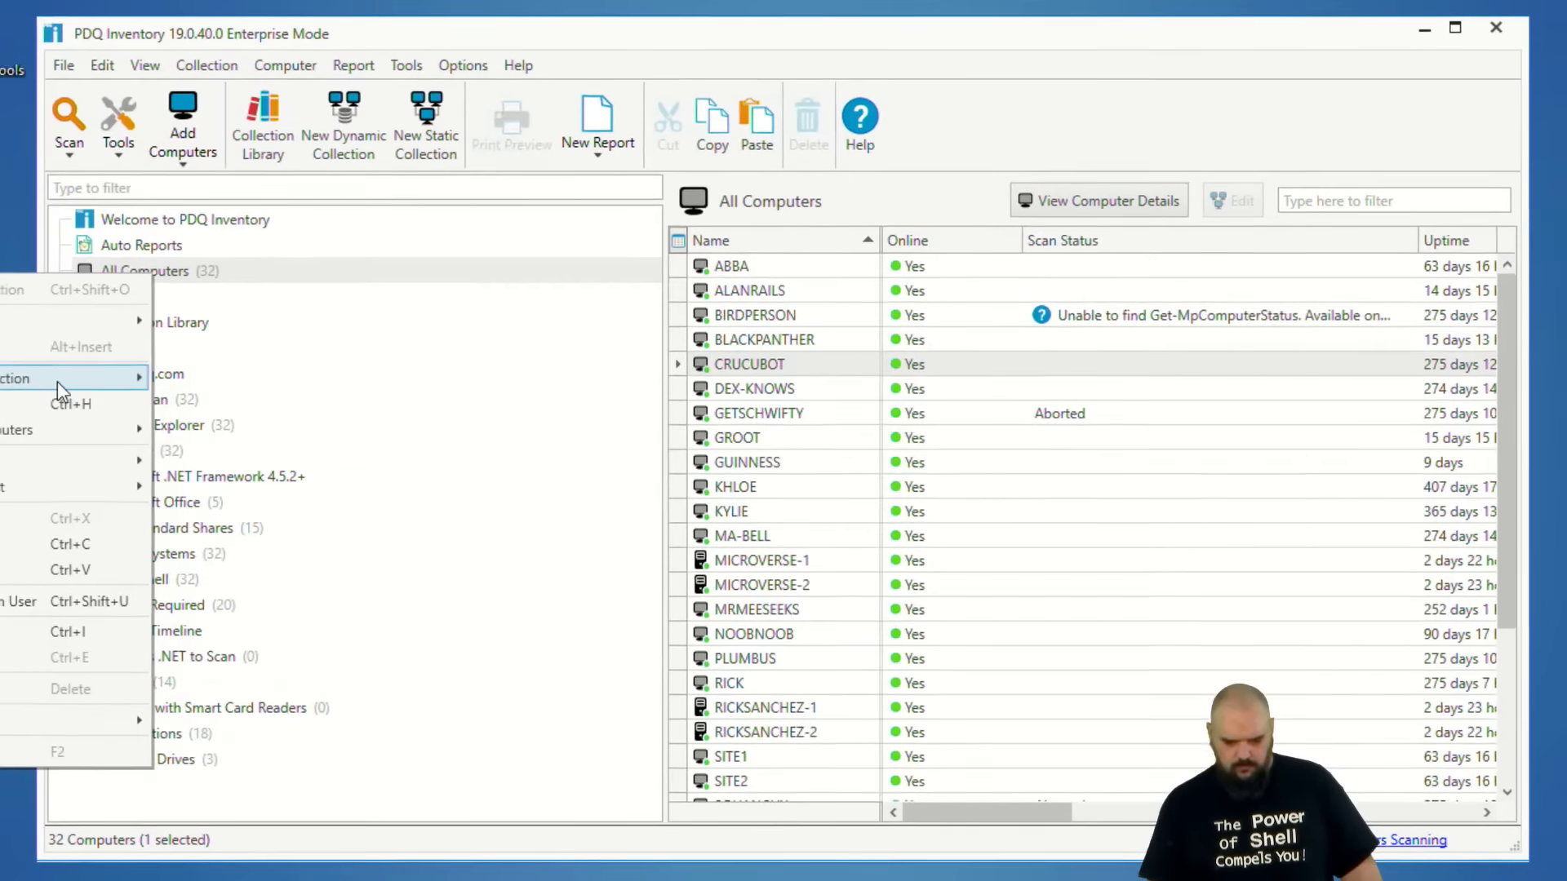
{"action": "mouse_move", "coordinate": [57, 381]}
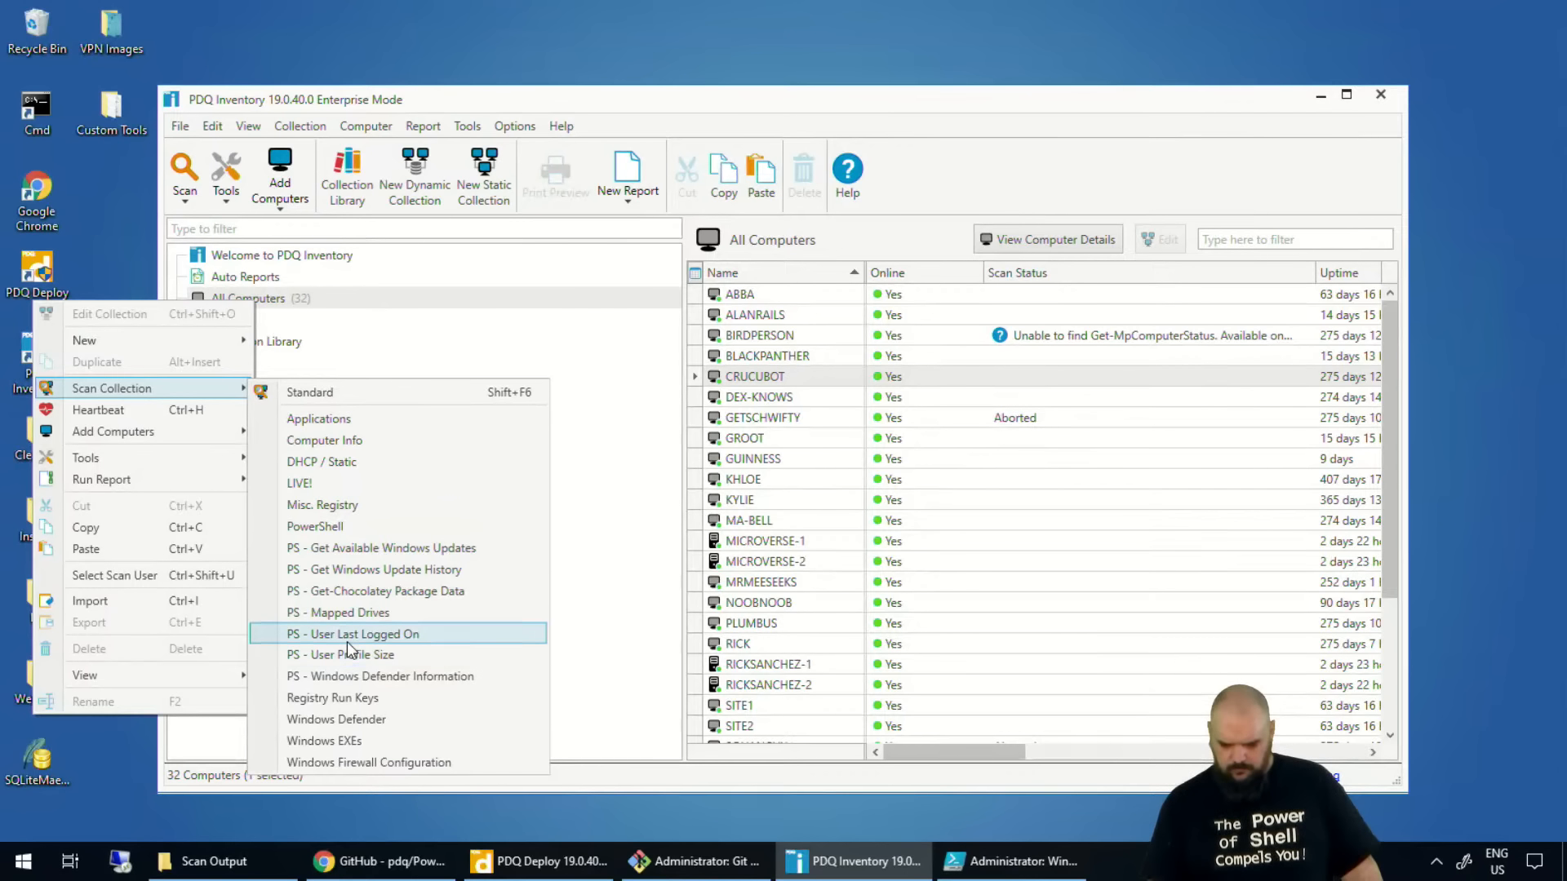
{"action": "left_click", "coordinate": [346, 636]}
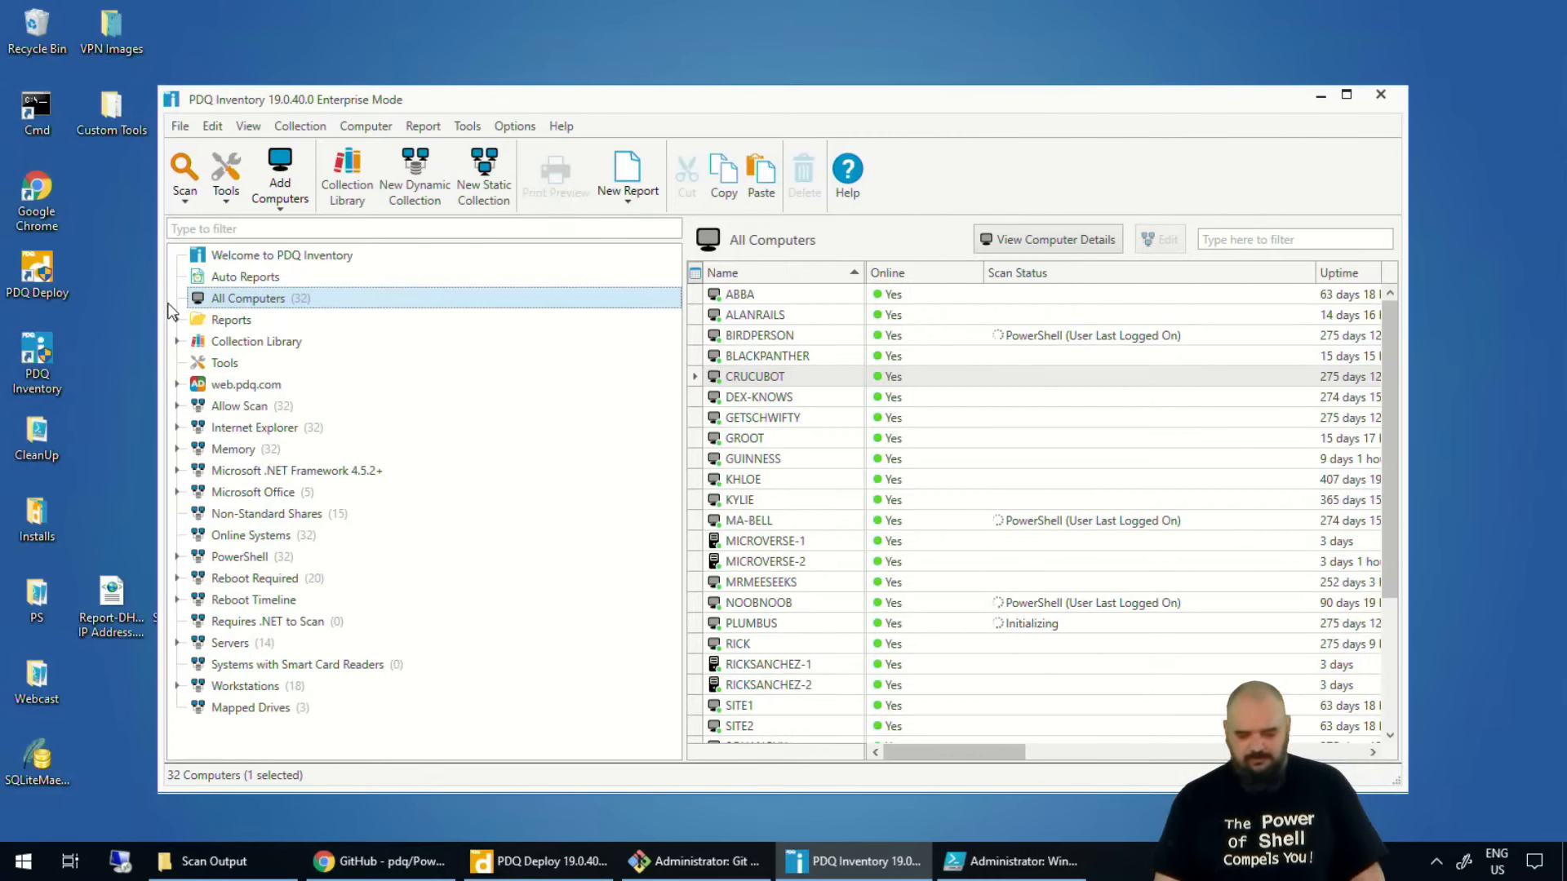
Open the Examples folder under Reports and start a new basic report in it.
{"action": "left_click", "coordinate": [190, 319]}
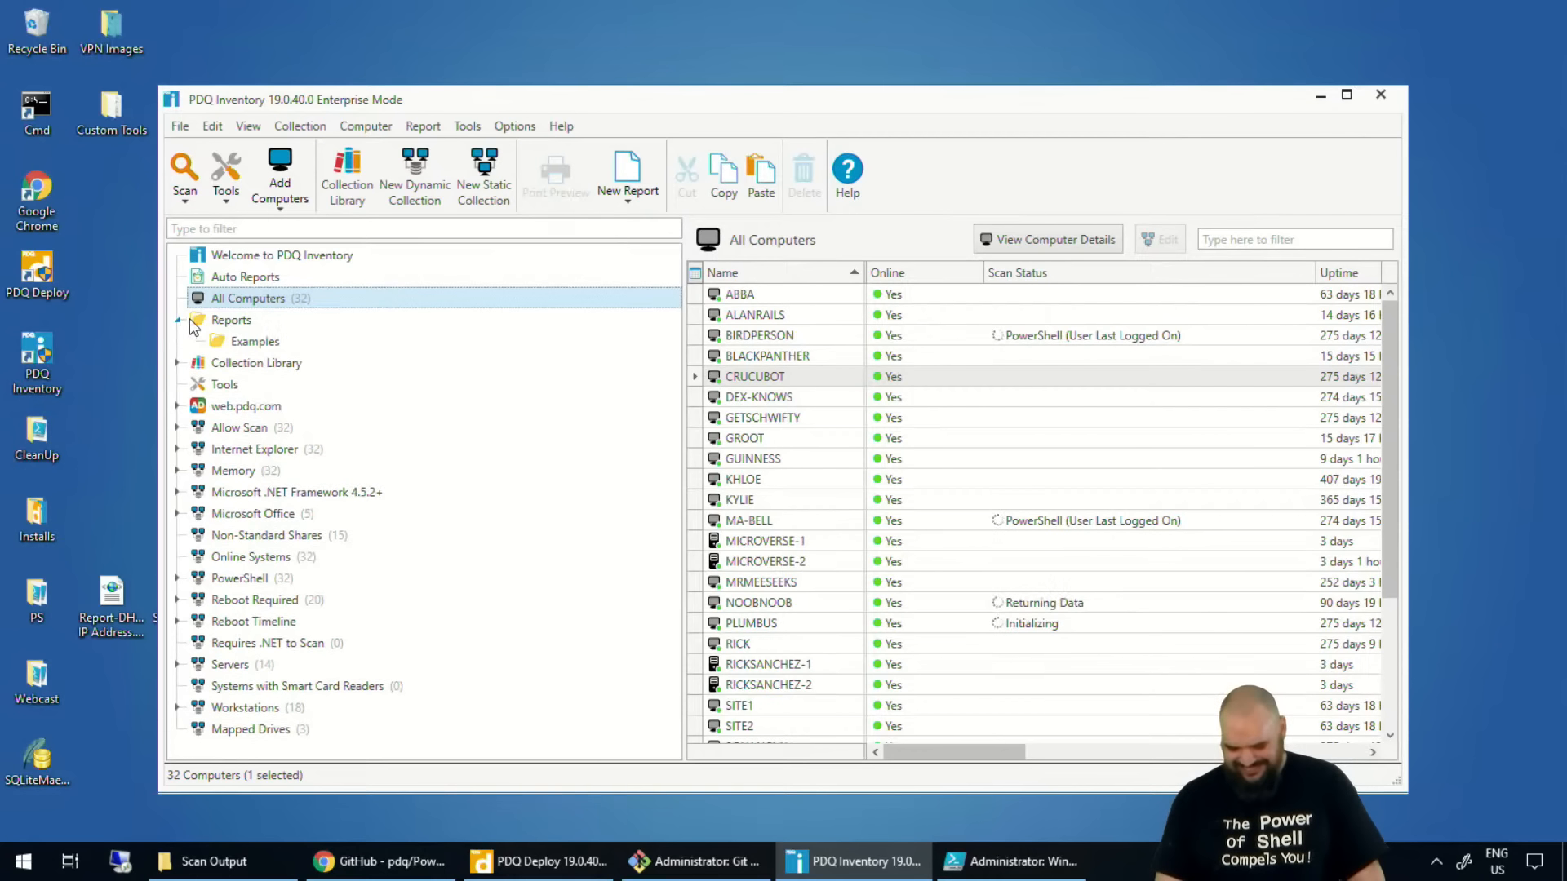
{"action": "left_click", "coordinate": [234, 342]}
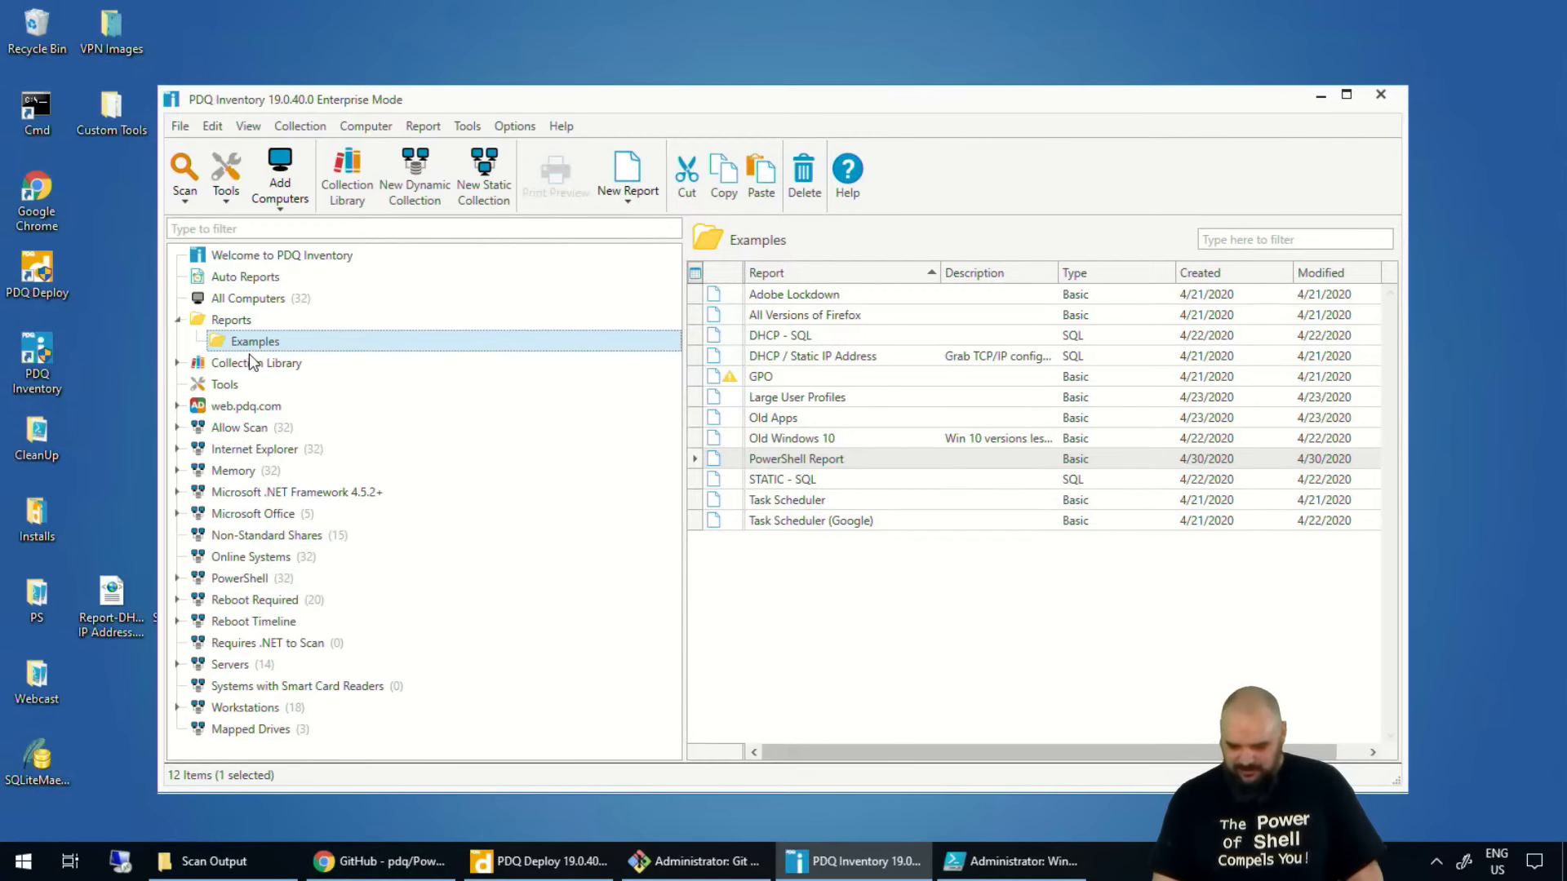
{"action": "right_click", "coordinate": [904, 586]}
{"action": "mouse_move", "coordinate": [733, 302]}
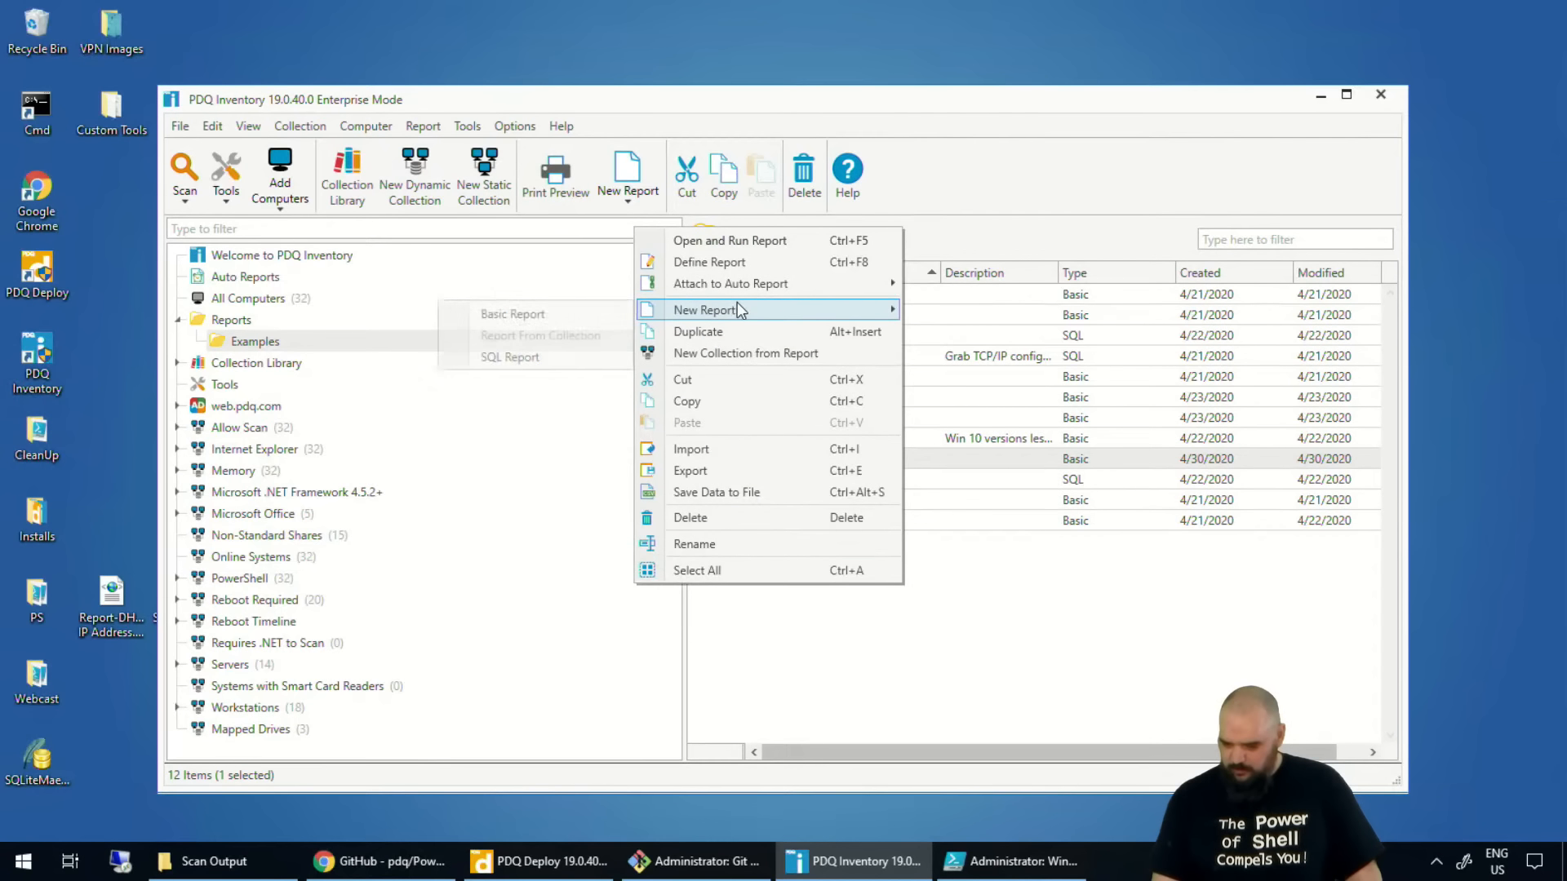
{"action": "left_click", "coordinate": [580, 313]}
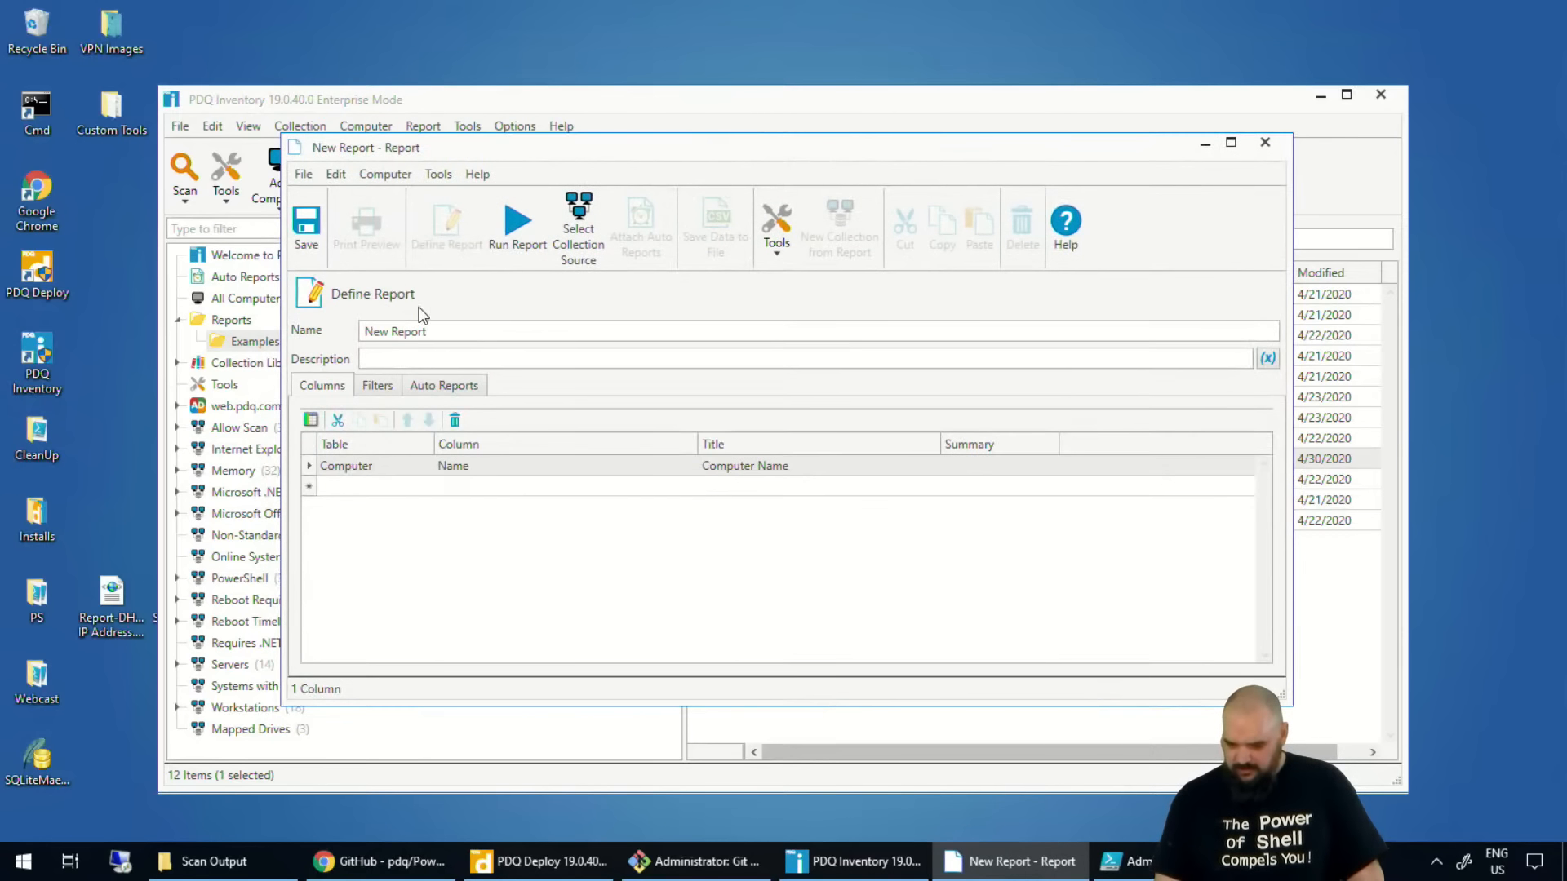
Review the PowerShell tables available for a new report column, and close the report without saving.
{"action": "left_click", "coordinate": [375, 486]}
{"action": "left_click", "coordinate": [428, 490]}
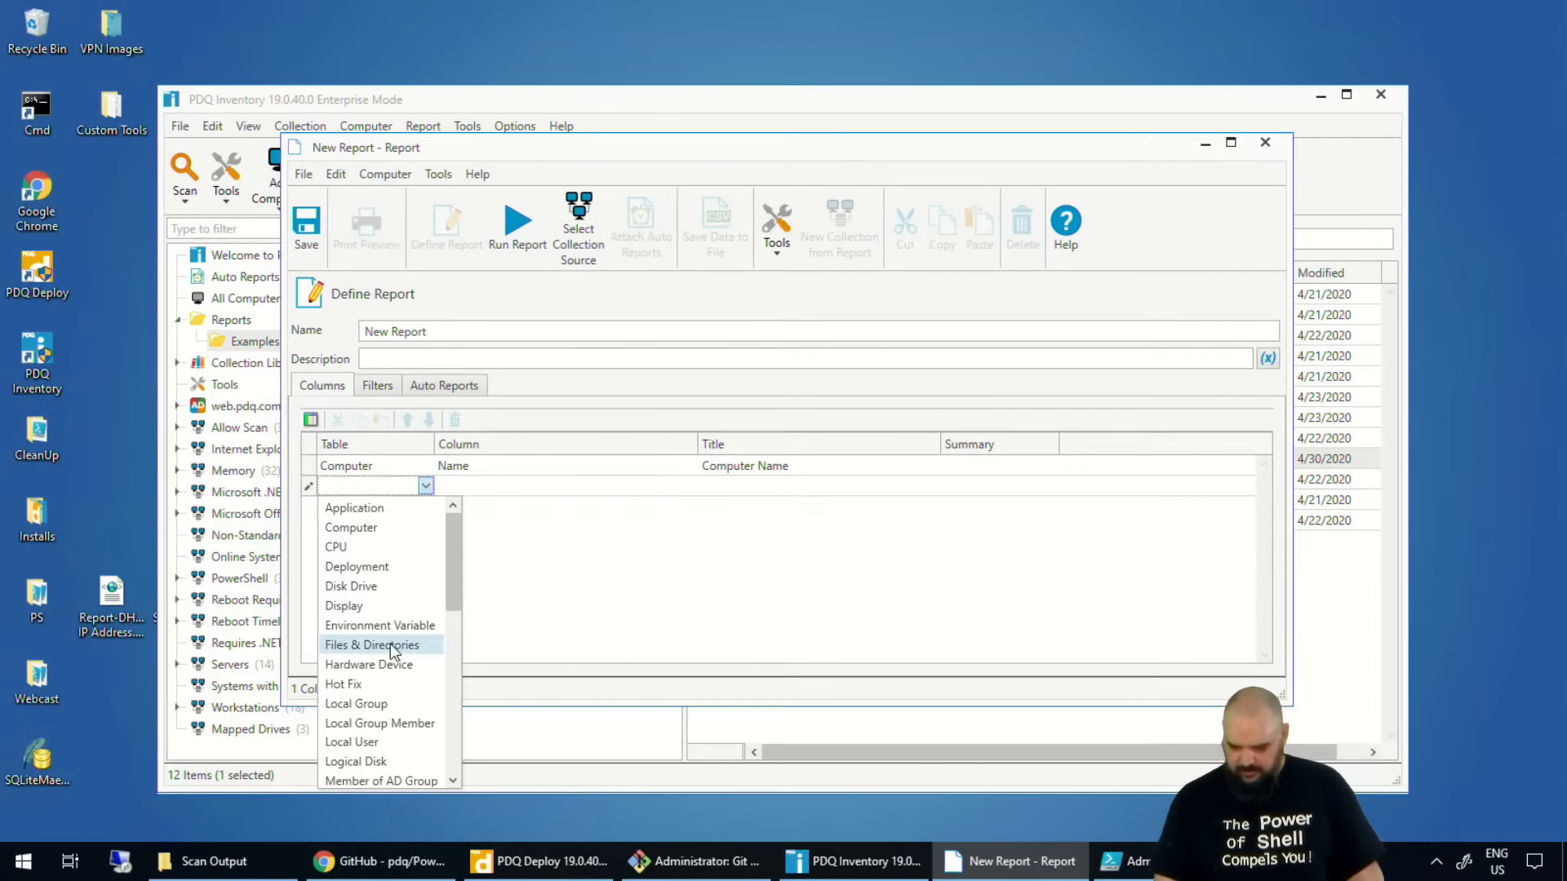
{"action": "scroll", "coordinate": [393, 647], "scroll_direction": "down", "scroll_amount": 3}
{"action": "scroll", "coordinate": [390, 651], "scroll_direction": "down", "scroll_amount": 2}
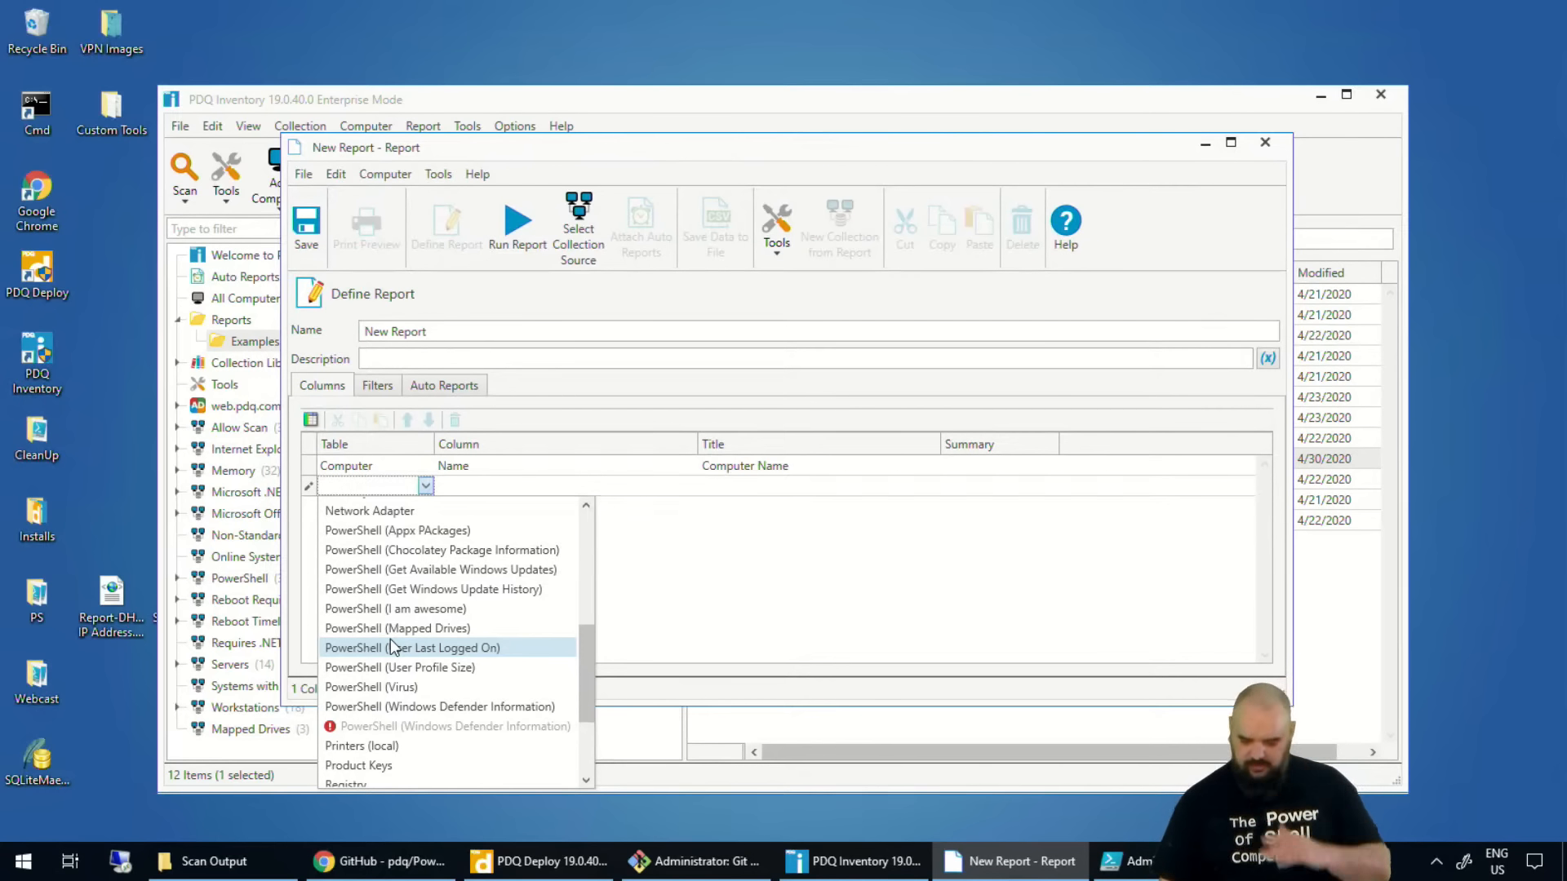
{"action": "mouse_move", "coordinate": [331, 731]}
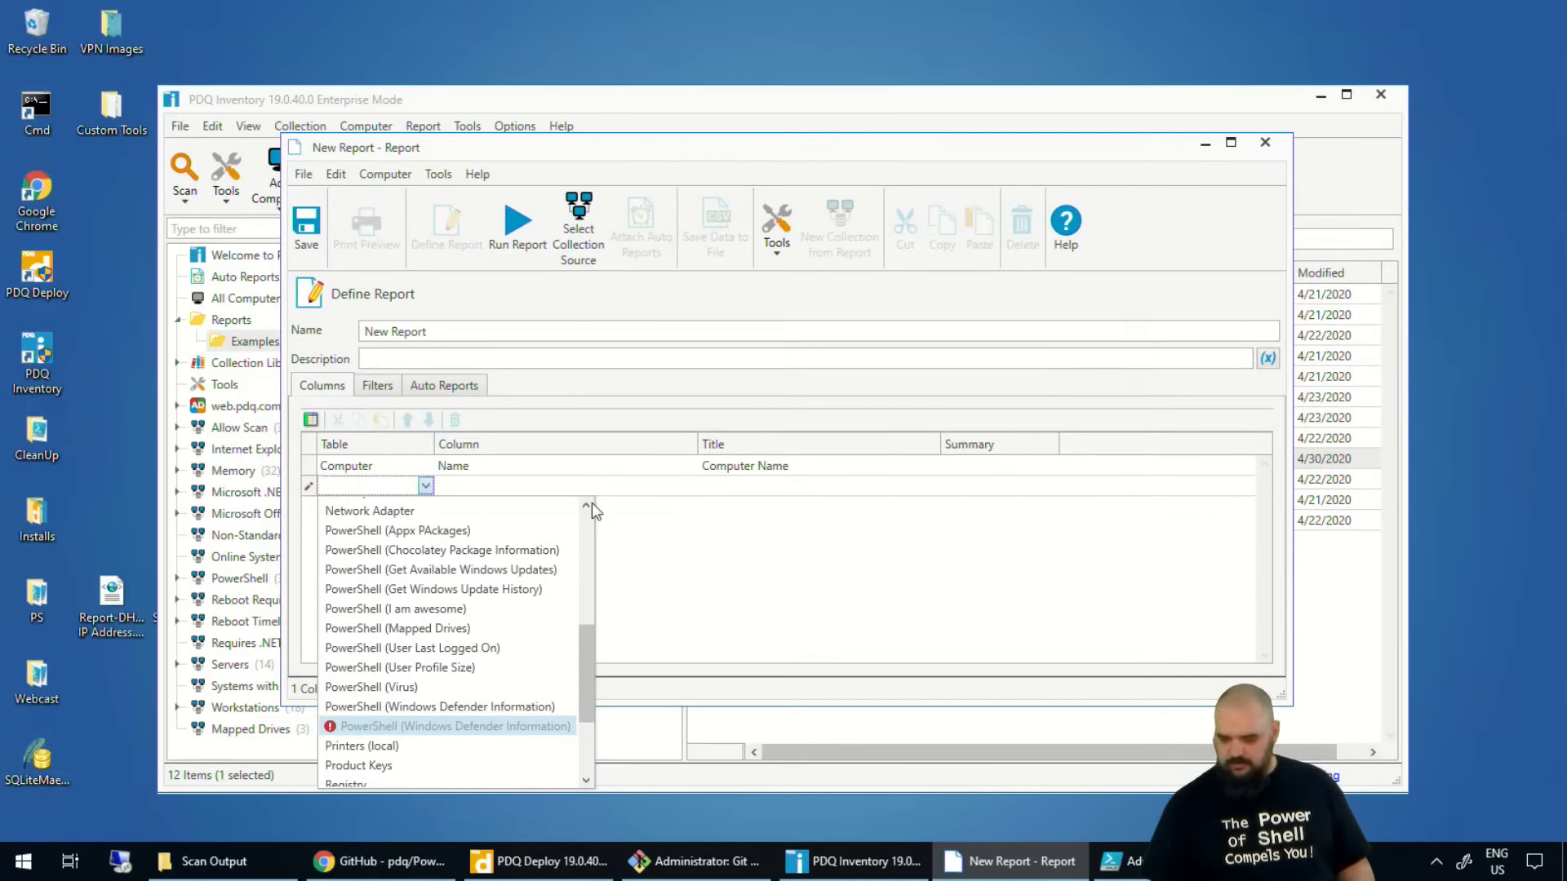
{"action": "left_click", "coordinate": [1265, 145]}
{"action": "left_click", "coordinate": [1261, 147]}
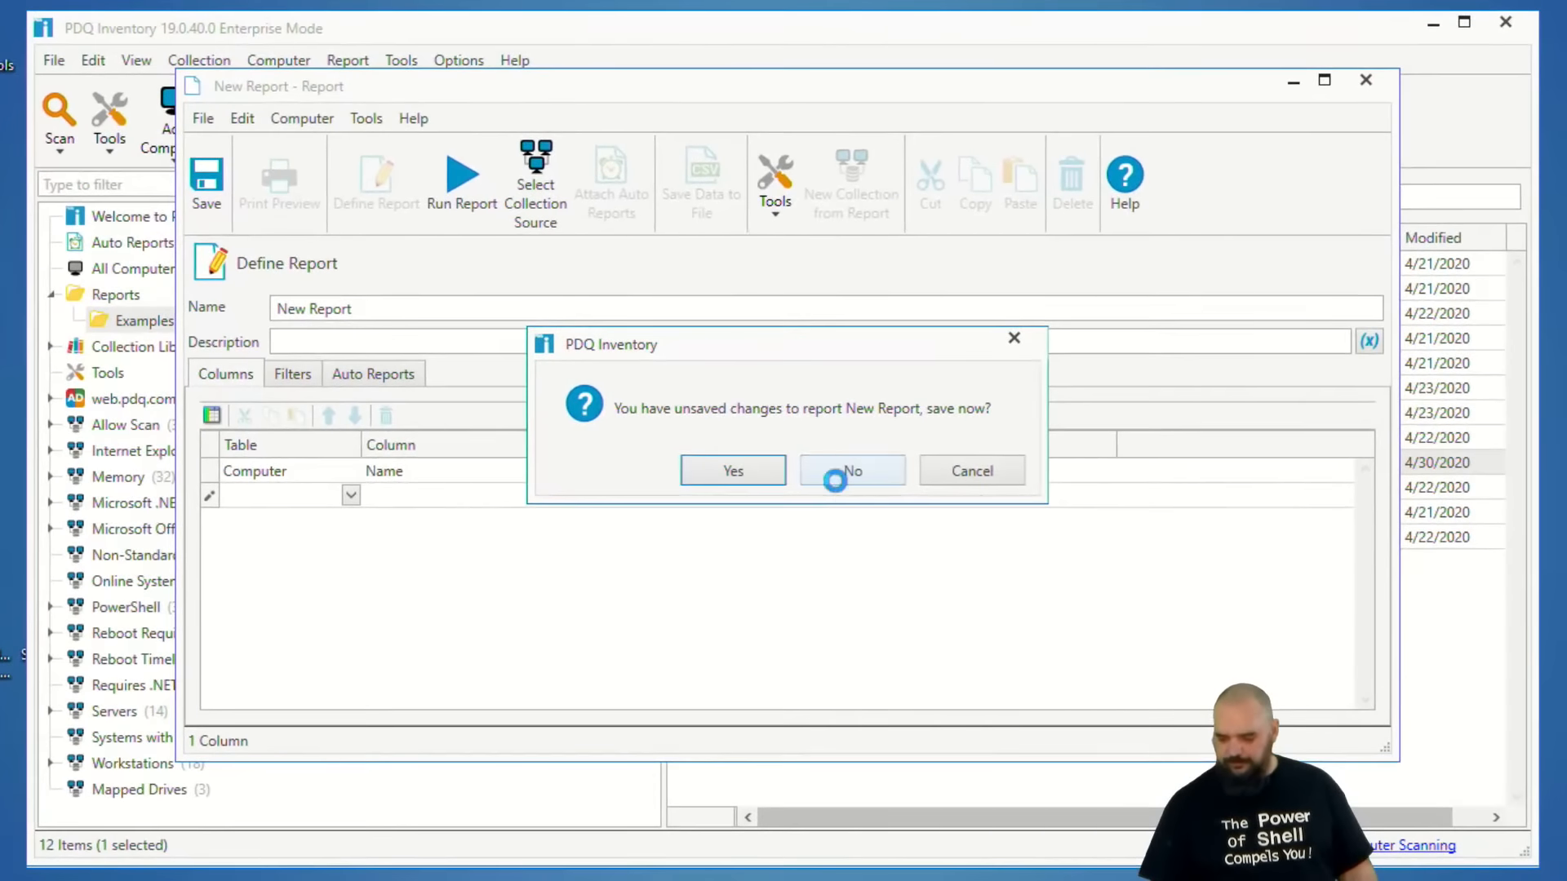
{"action": "left_click", "coordinate": [845, 478]}
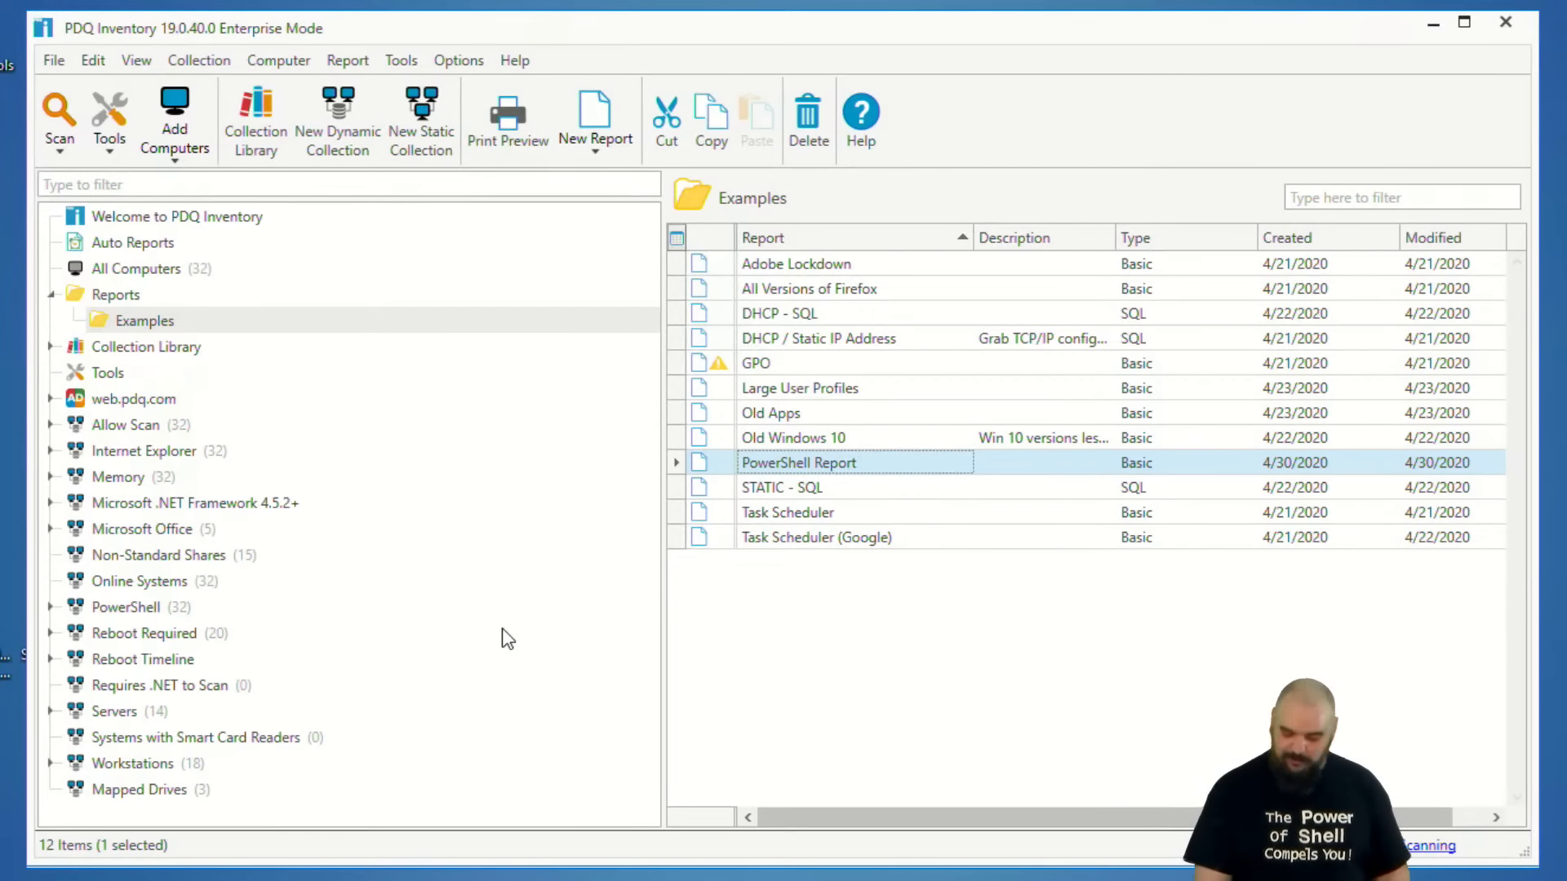
Check the Database page of the Preferences, and close the window without changes.
{"action": "key", "text": "ctrl+comma"}
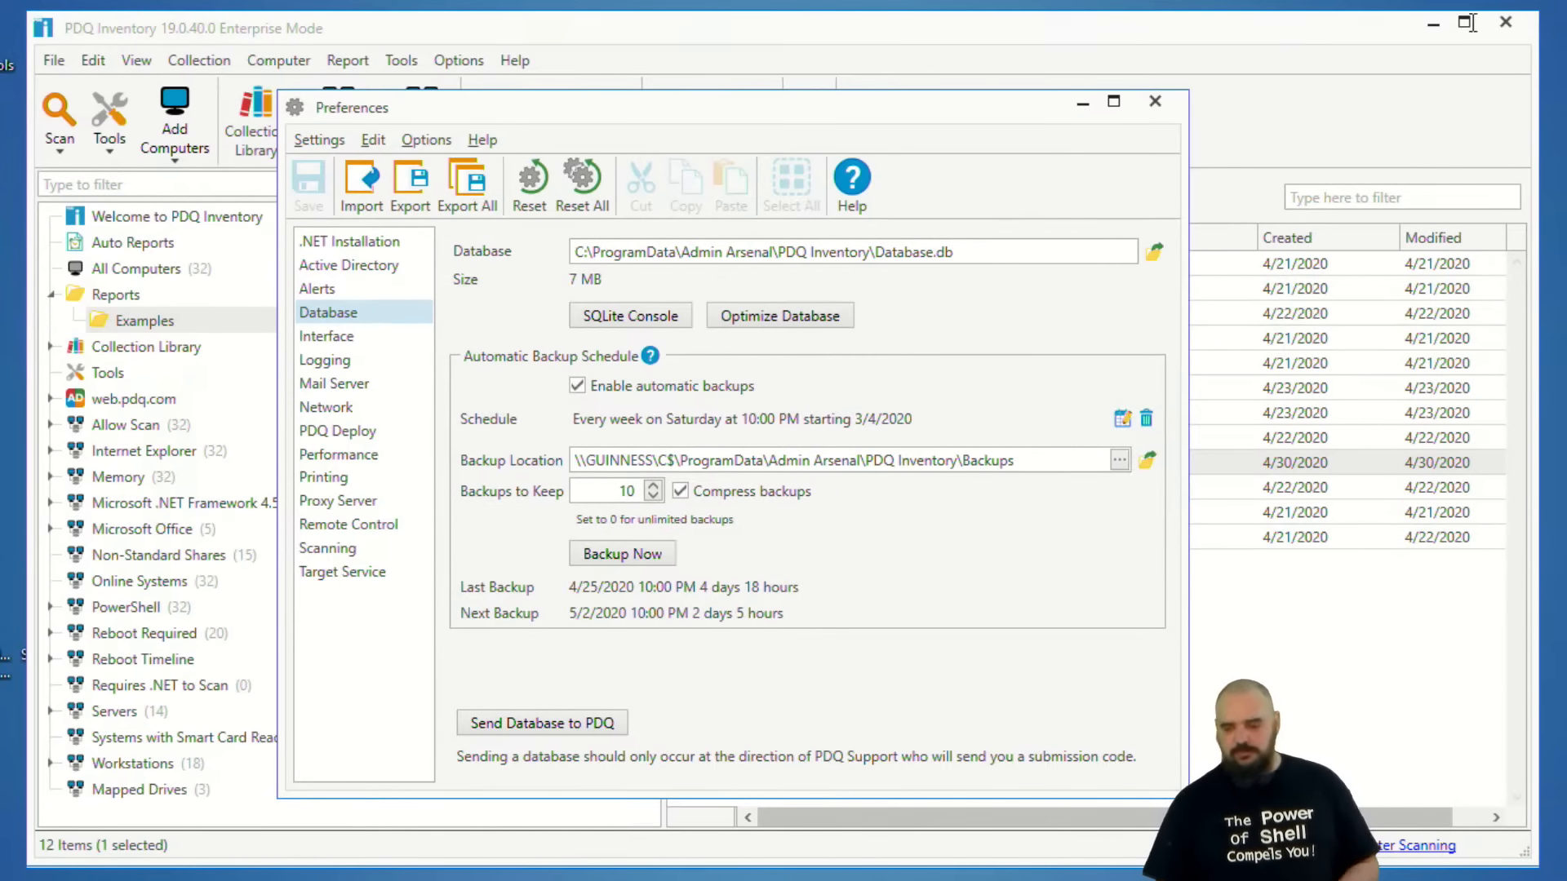
{"action": "left_click", "coordinate": [1154, 104]}
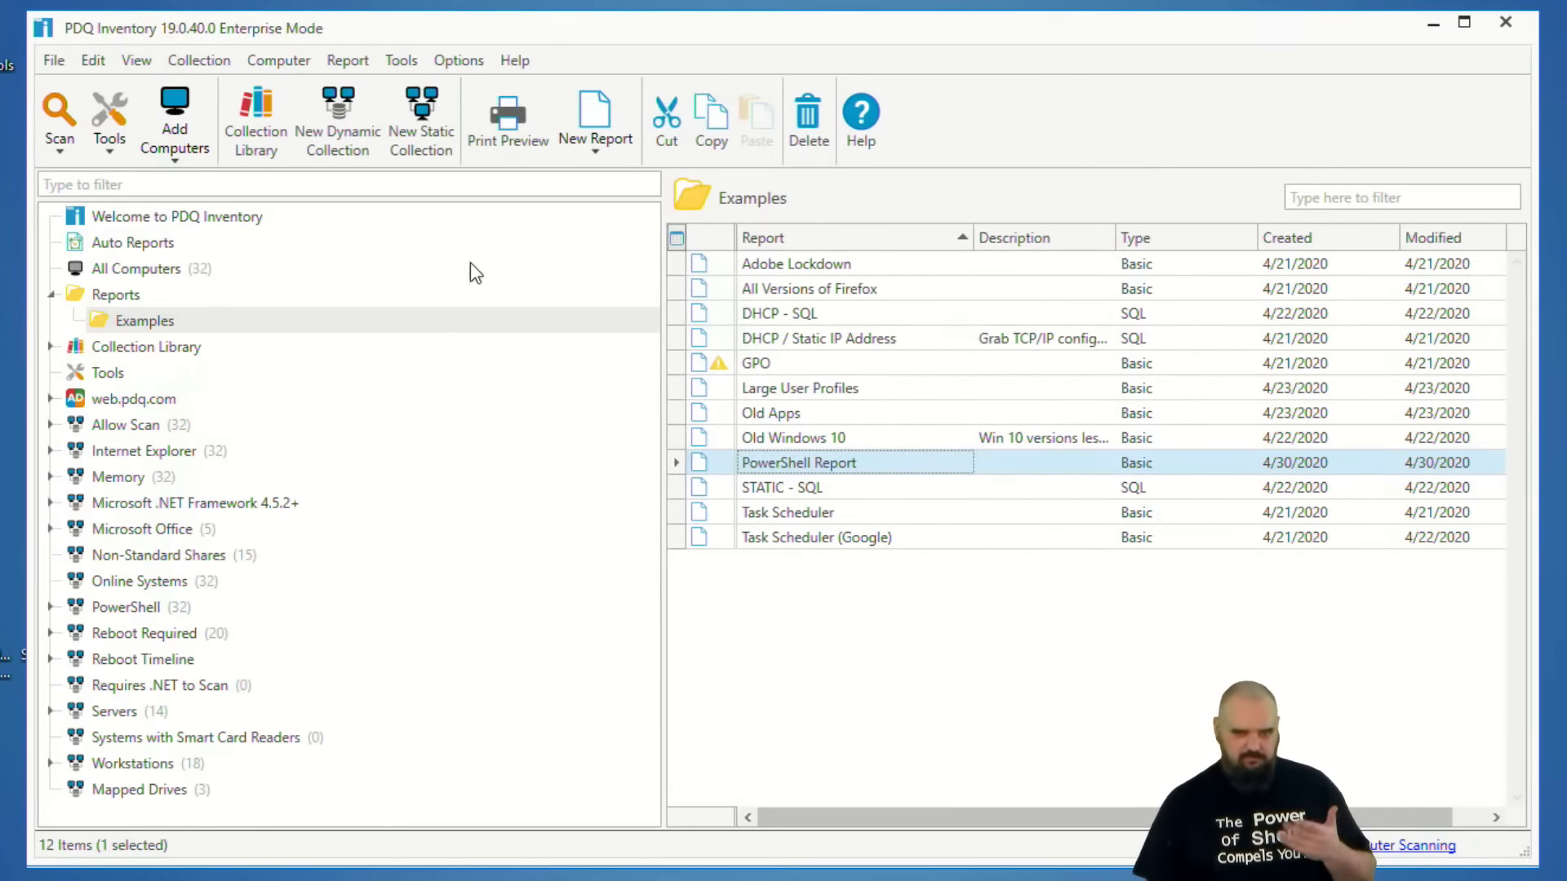
Create a new basic report in Examples and add a column from the PowerShell (User Last Logged On) table.
{"action": "right_click", "coordinate": [909, 593]}
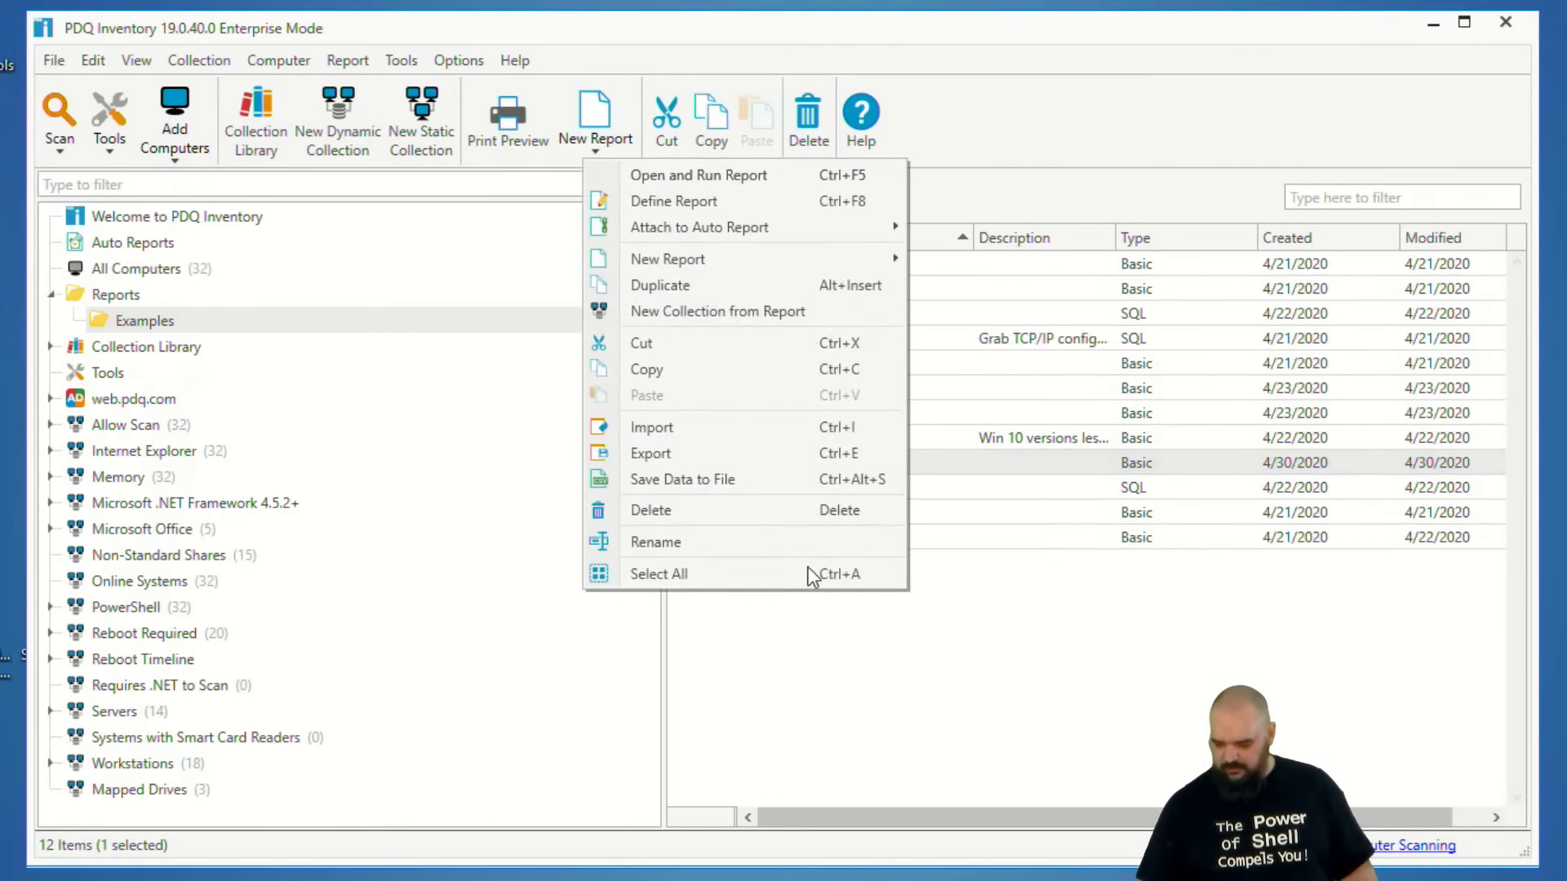
{"action": "mouse_move", "coordinate": [690, 265]}
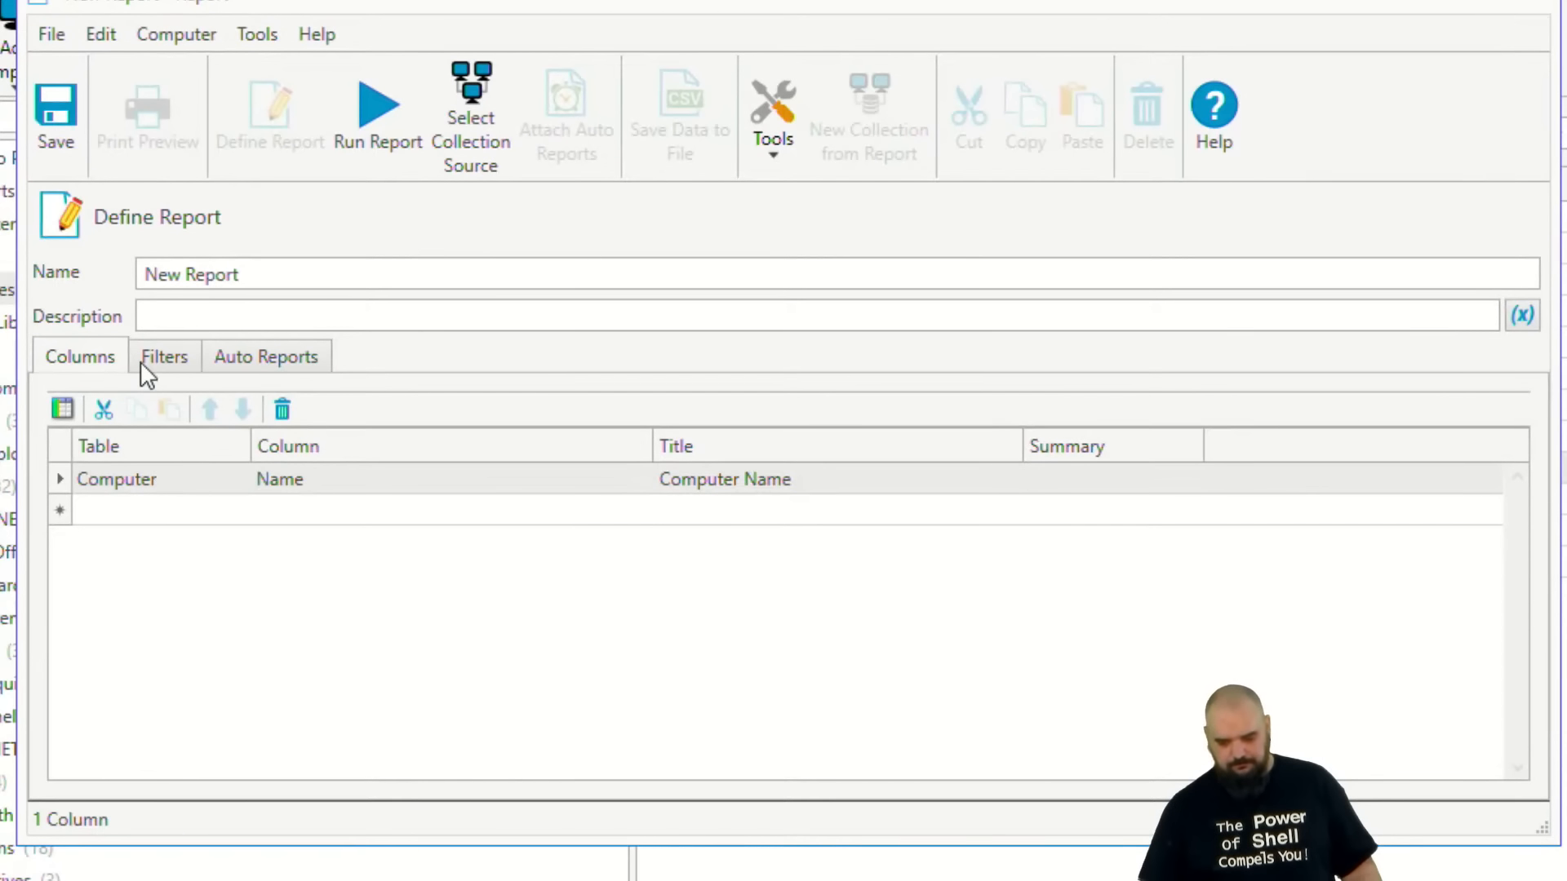
{"action": "left_click", "coordinate": [146, 366]}
{"action": "left_click", "coordinate": [88, 367]}
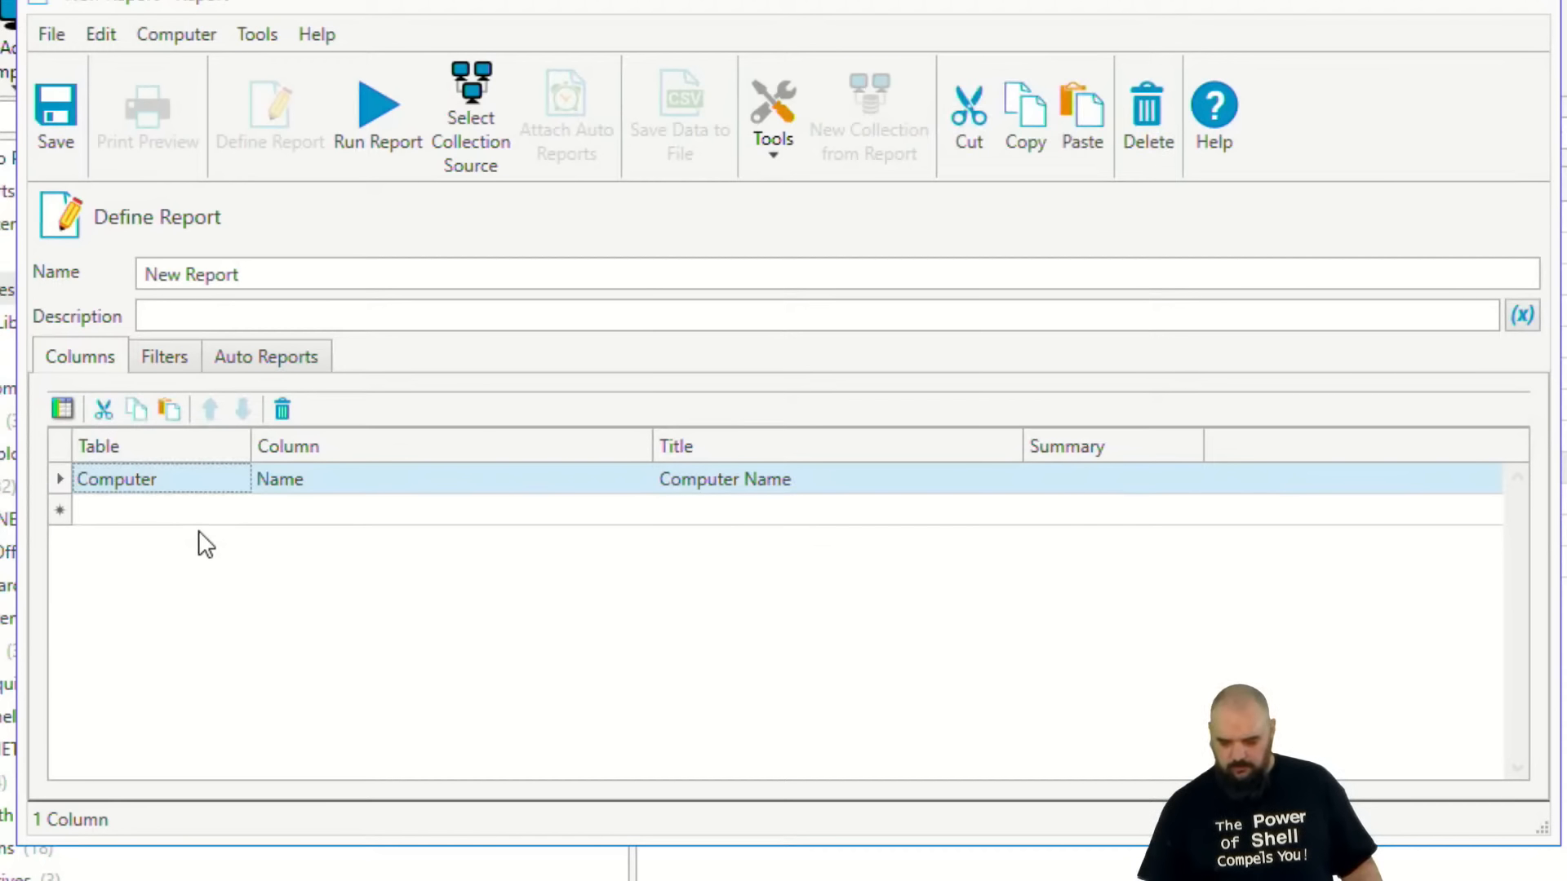
{"action": "left_click", "coordinate": [225, 514]}
{"action": "left_click", "coordinate": [236, 511]}
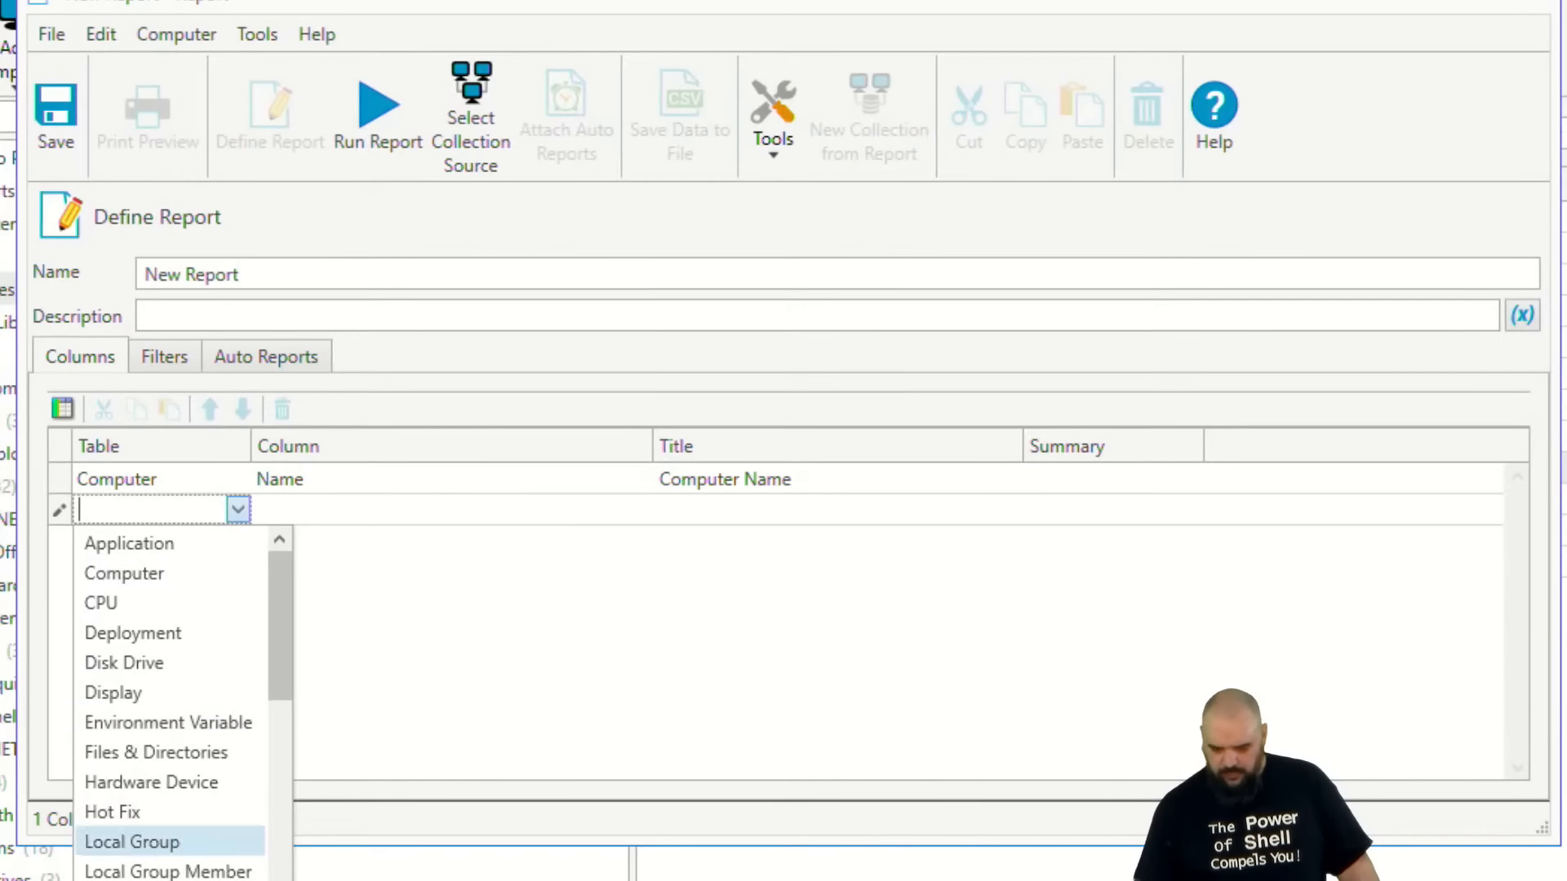
{"action": "scroll", "coordinate": [169, 844], "scroll_direction": "down", "scroll_amount": 4}
{"action": "scroll", "coordinate": [171, 847], "scroll_direction": "down", "scroll_amount": 1}
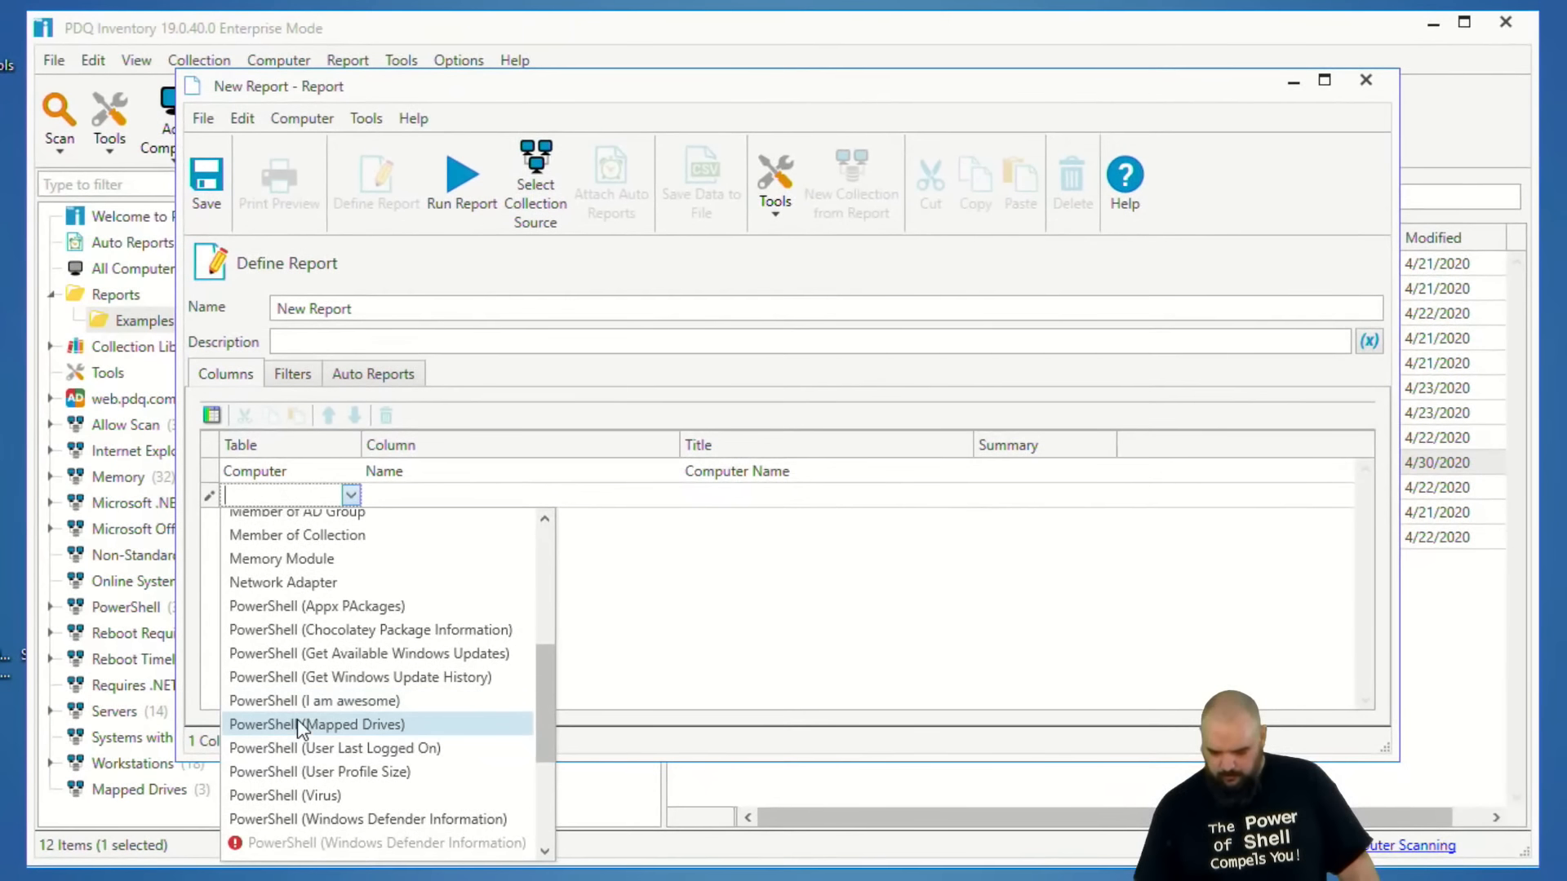
{"action": "left_click", "coordinate": [320, 749]}
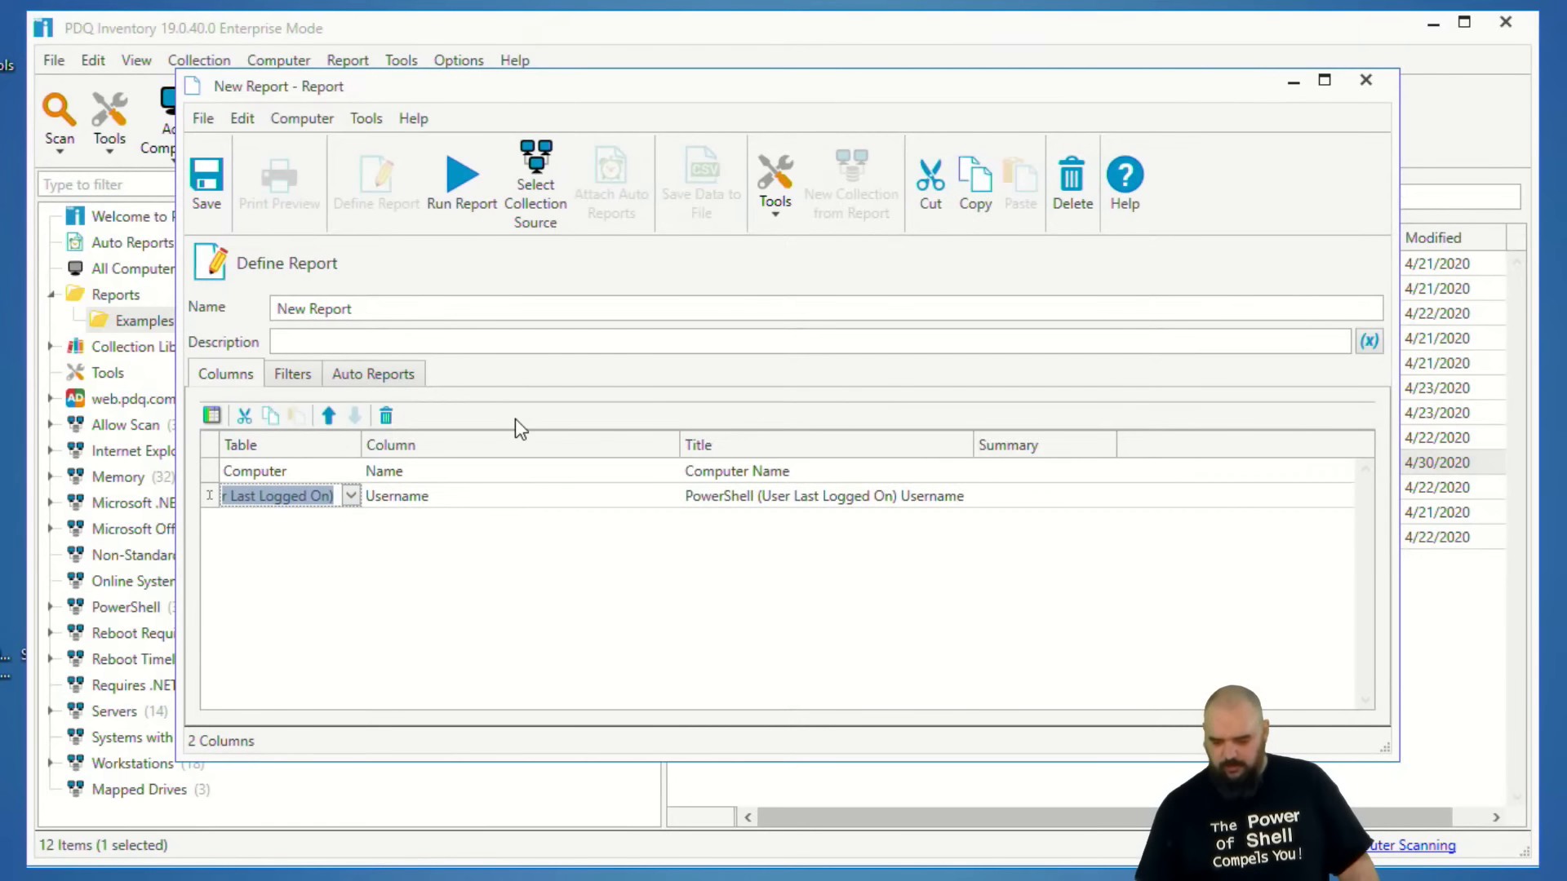
Add a filter to the report that uses the PowerShell (User Last Logged On) table.
{"action": "left_click", "coordinate": [278, 378]}
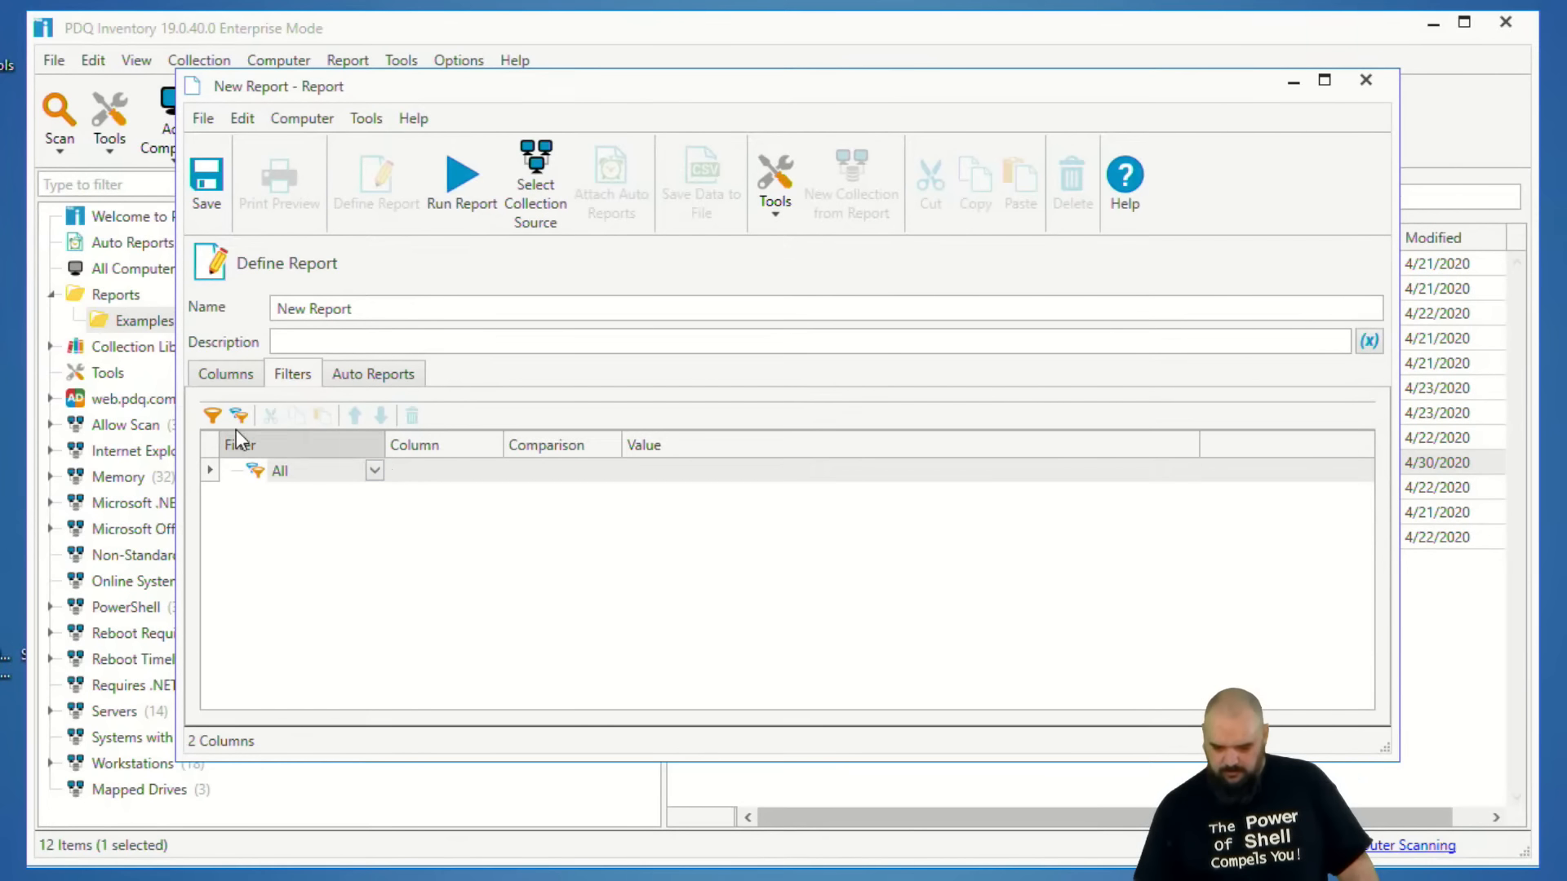
{"action": "left_click", "coordinate": [209, 417]}
{"action": "left_click", "coordinate": [396, 495]}
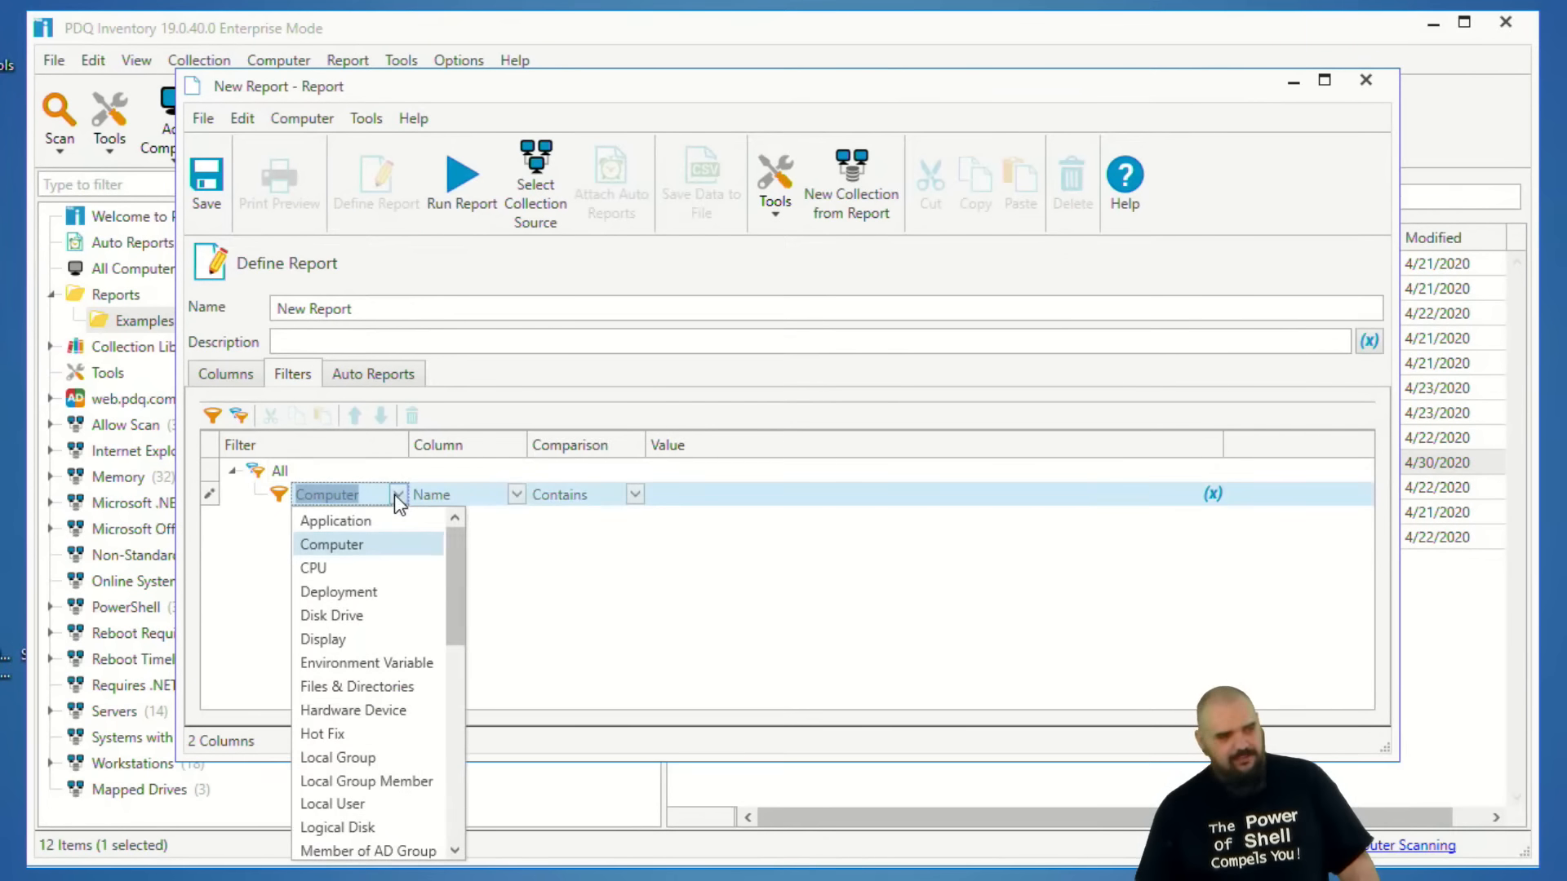
{"action": "scroll", "coordinate": [418, 591], "scroll_direction": "down", "scroll_amount": 5}
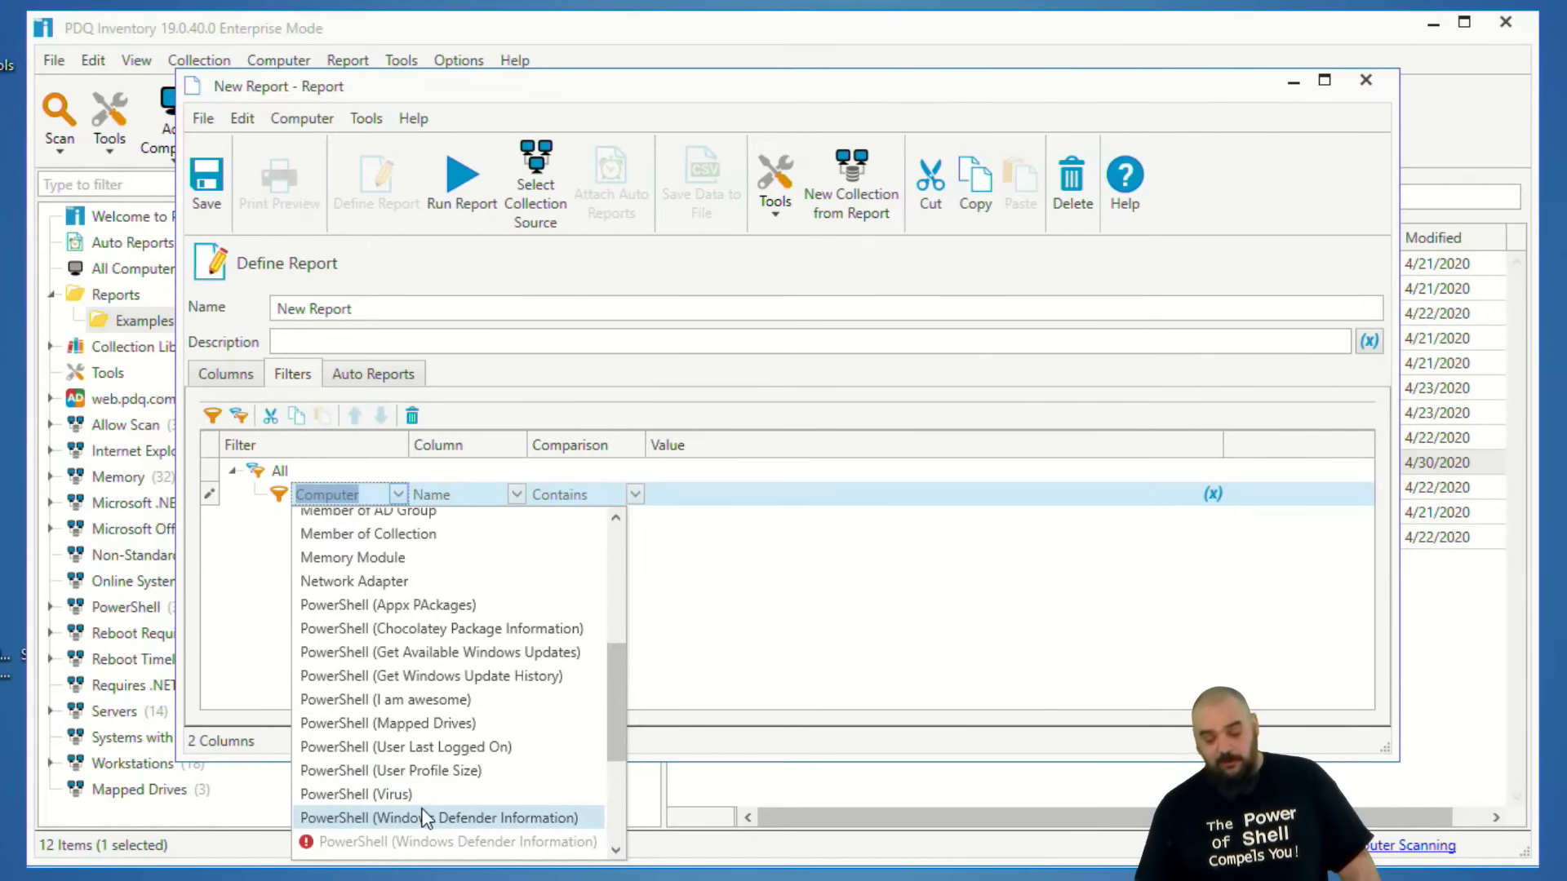
{"action": "left_click", "coordinate": [405, 748]}
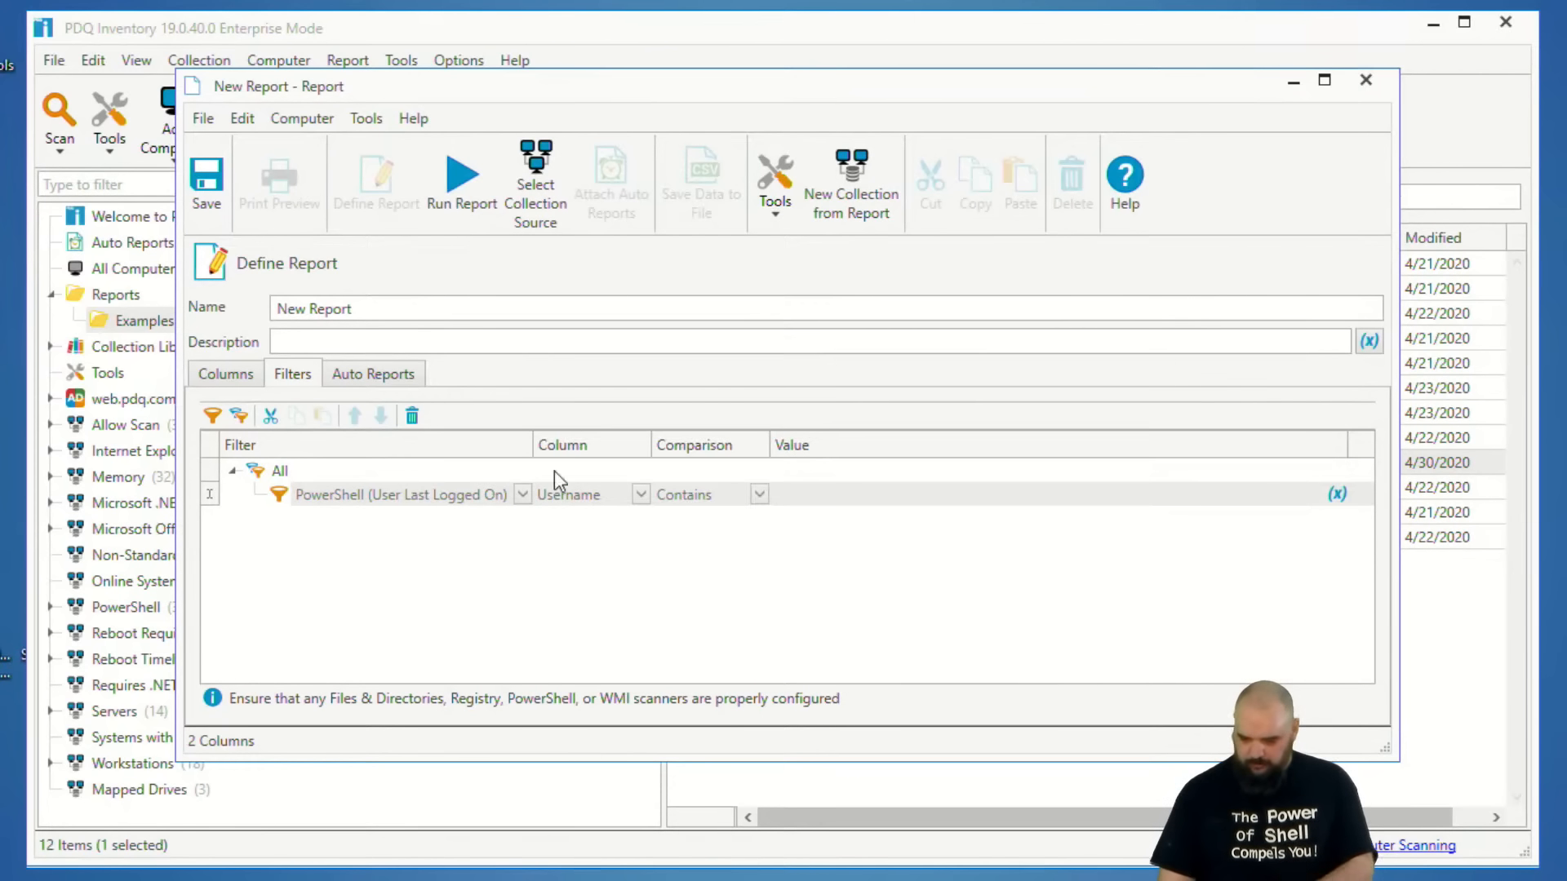
Run the report to review the last logged on users per computer, and close it without saving.
{"action": "left_click", "coordinate": [454, 178]}
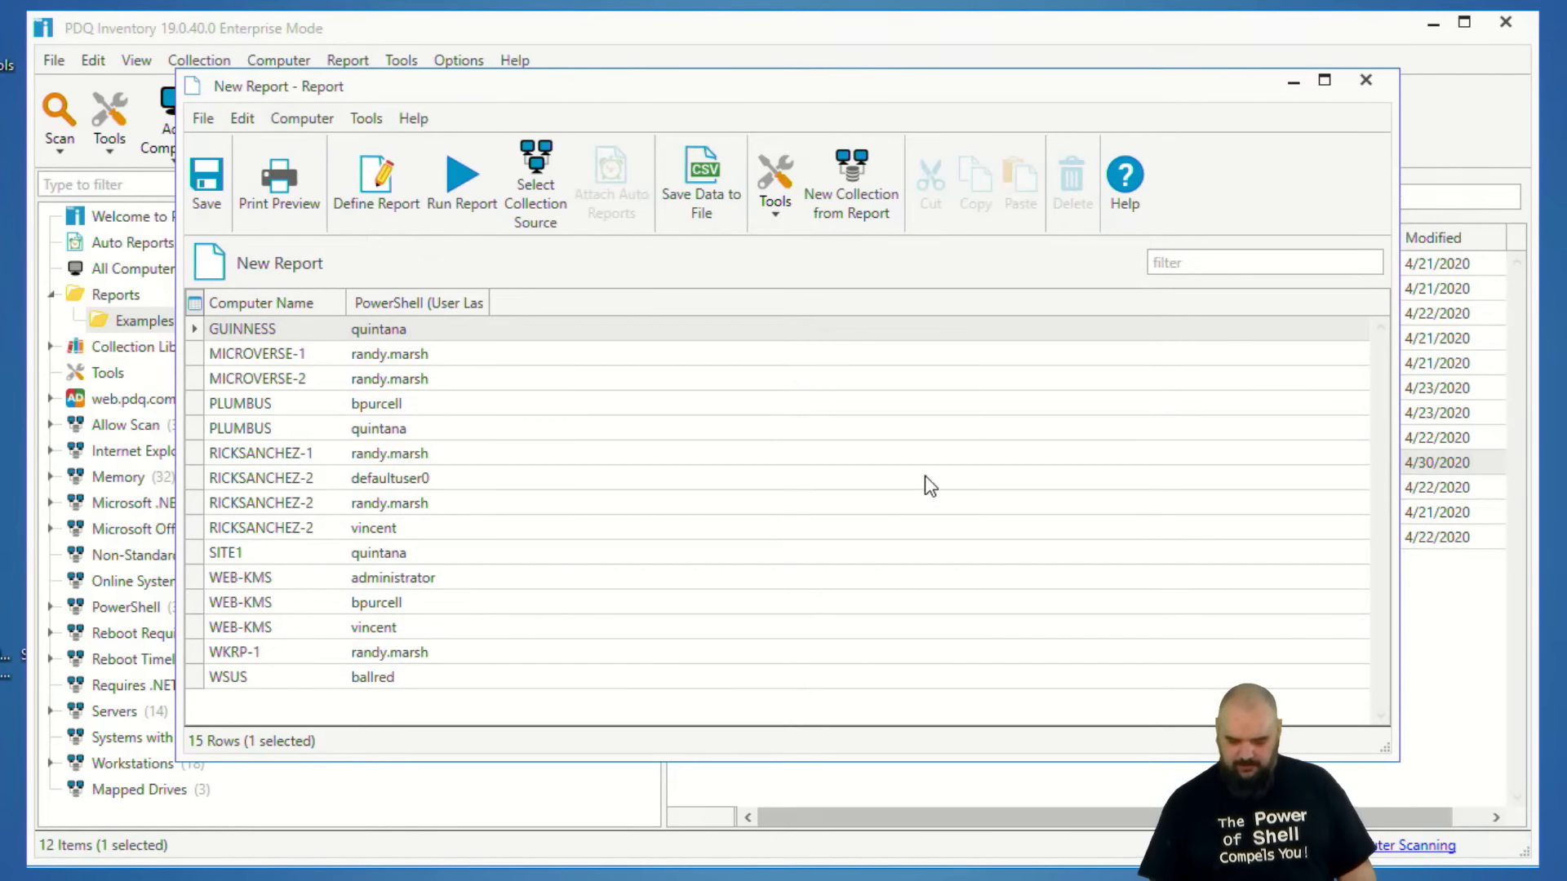
{"action": "left_click", "coordinate": [1365, 79]}
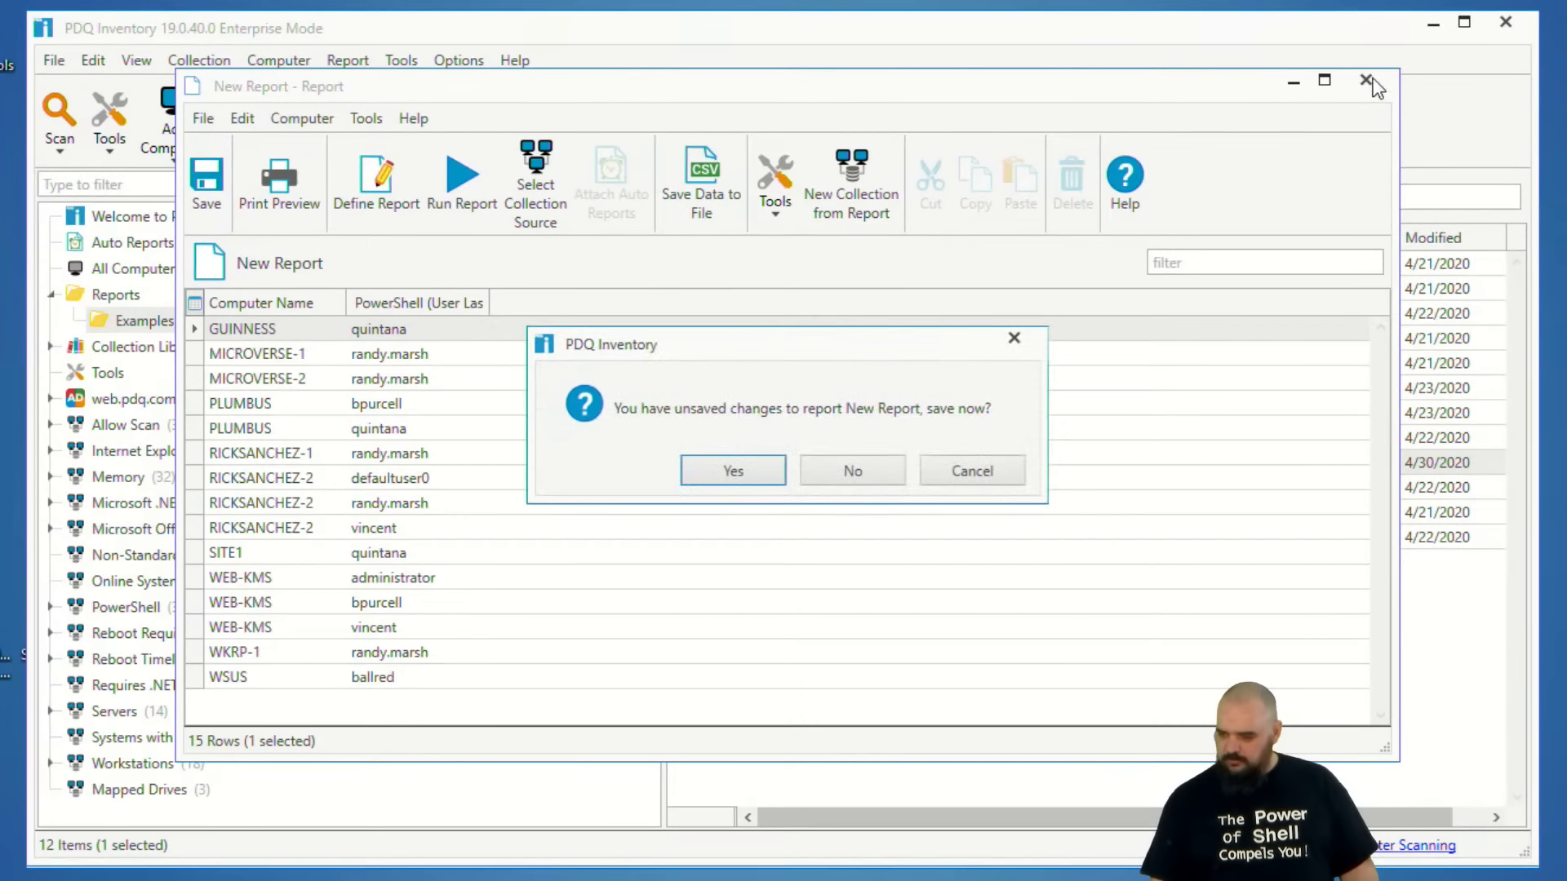
{"action": "left_click", "coordinate": [822, 471]}
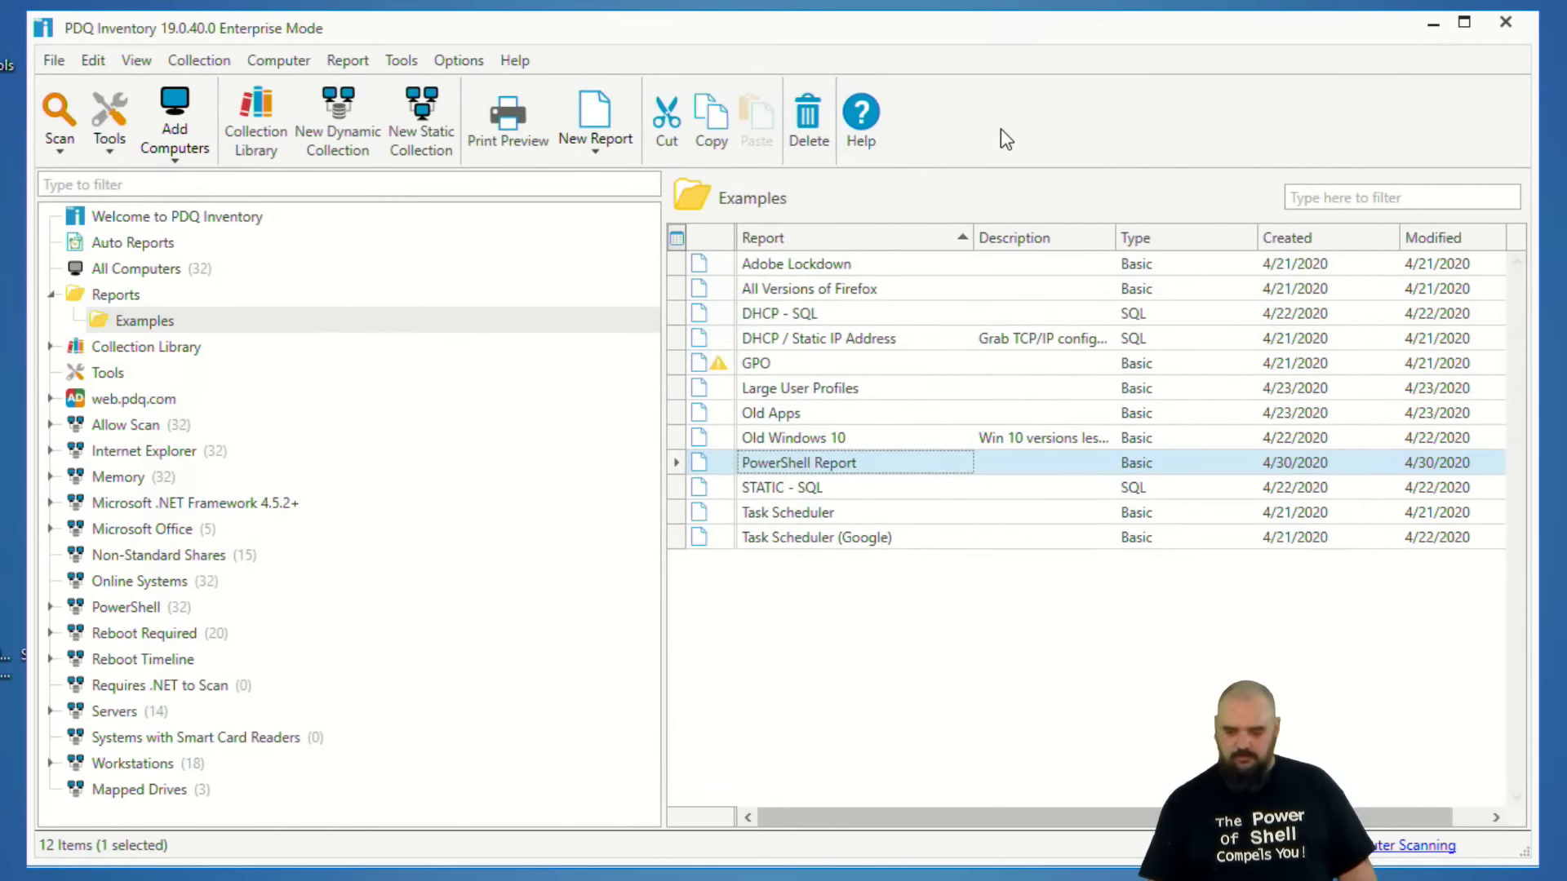
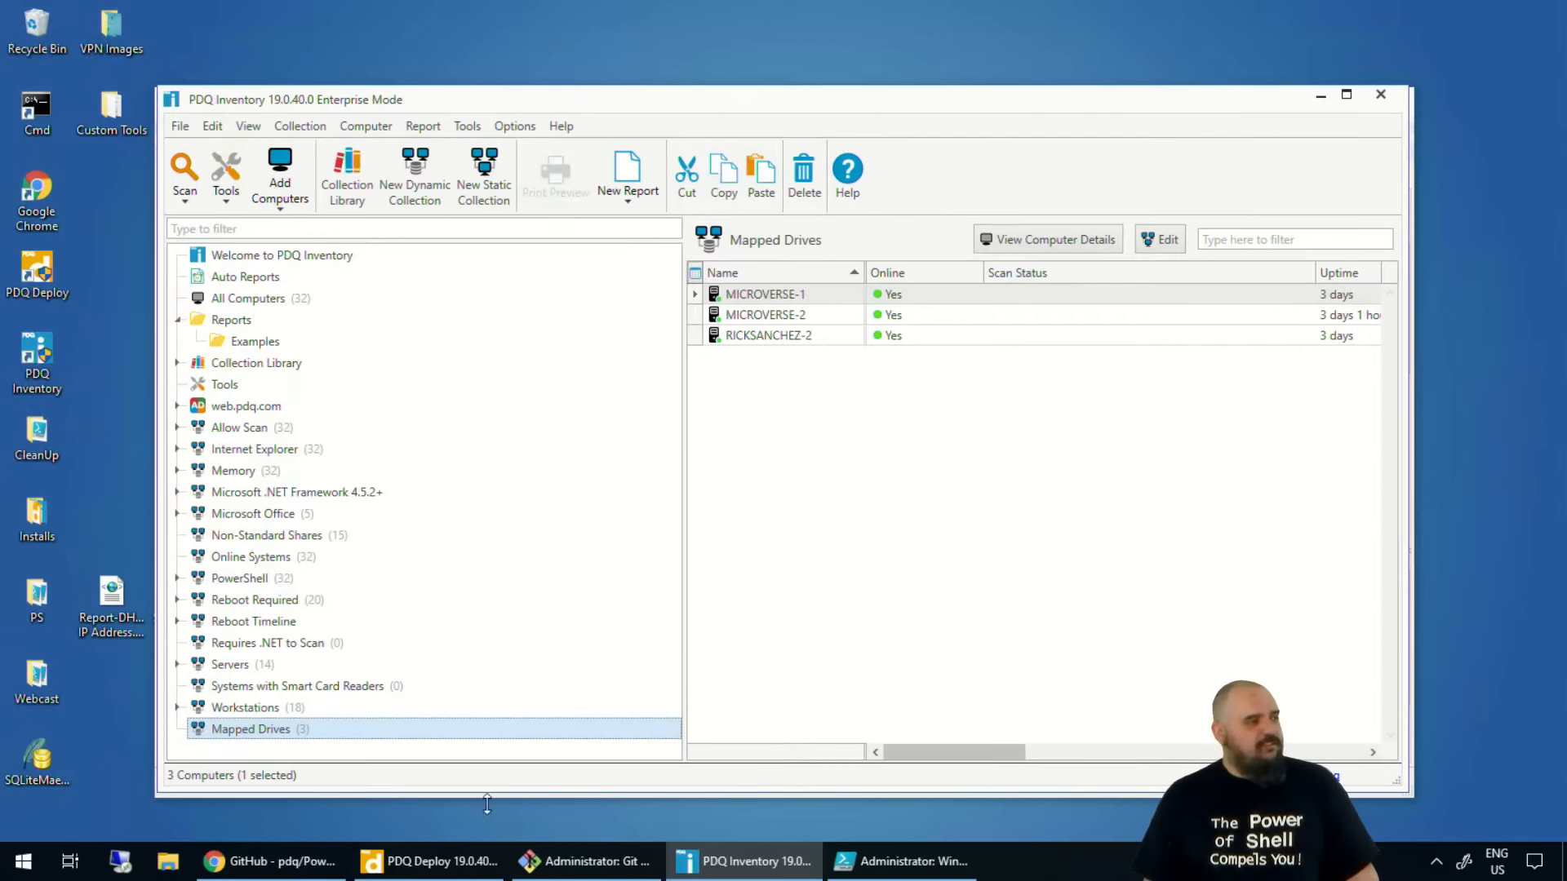
{"action": "mouse_move", "coordinate": [494, 857]}
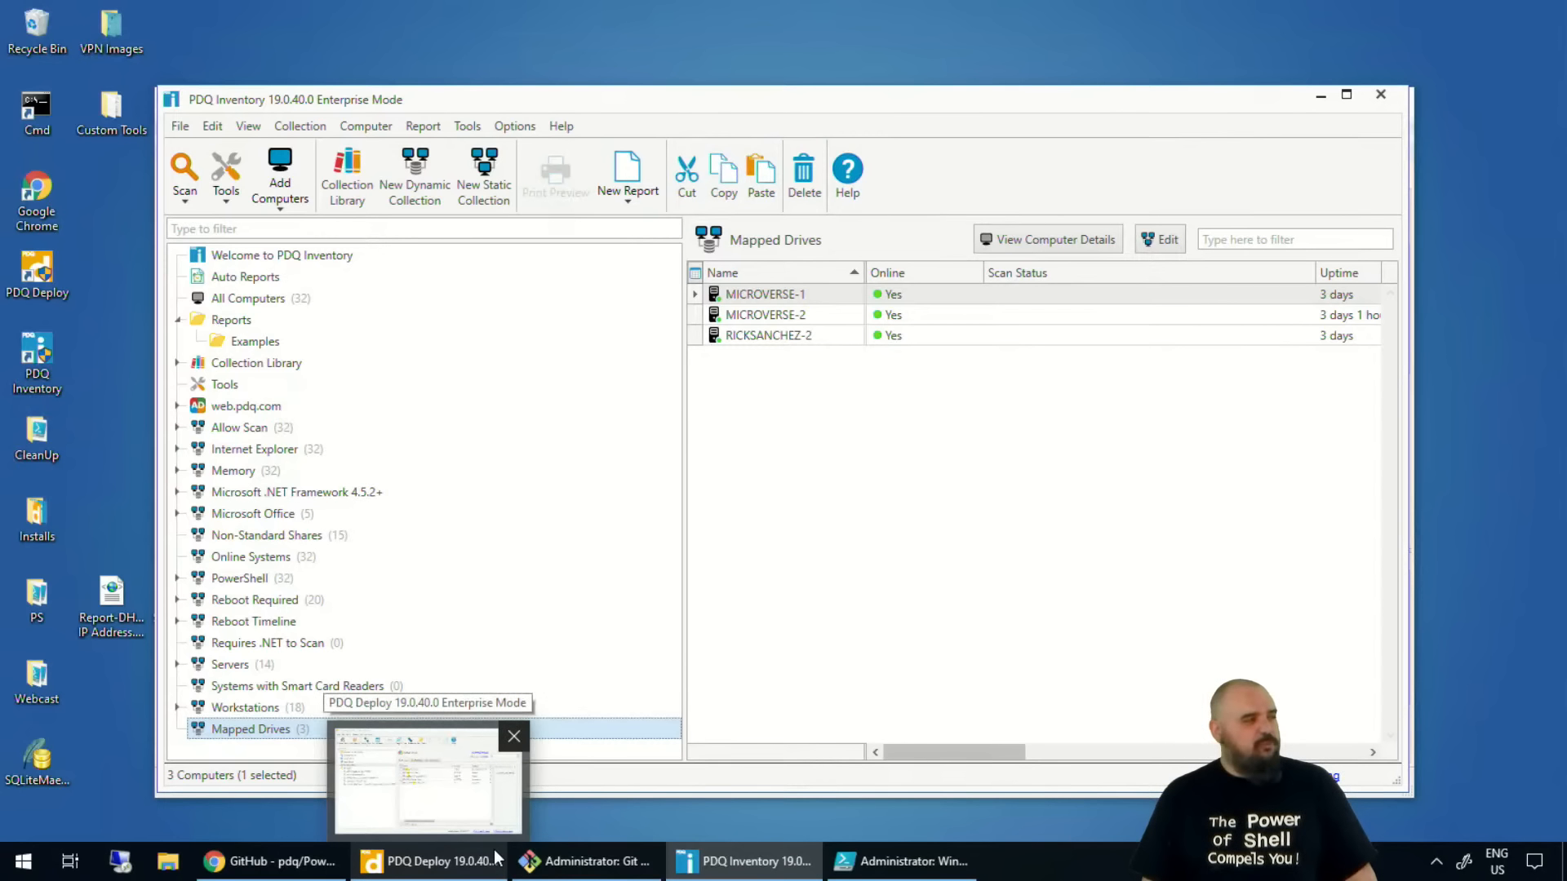